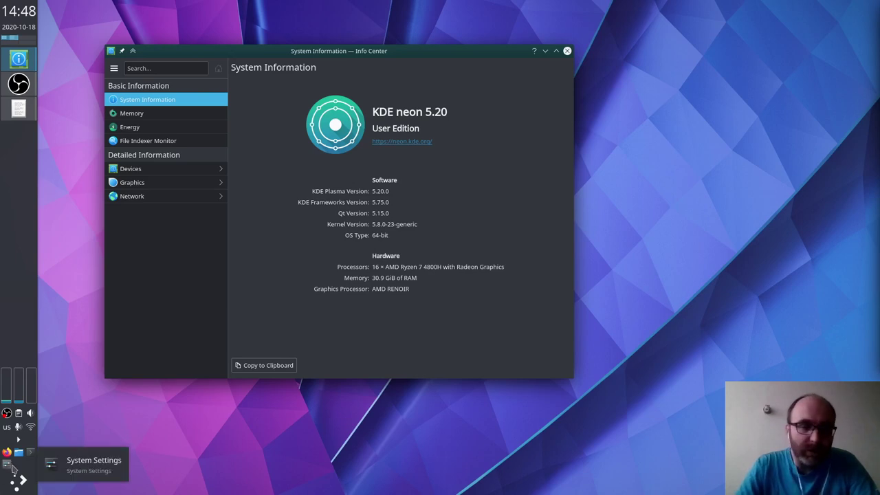
# Step: Launch Firefox and load the specnext.com site
pyautogui.click(7, 452)
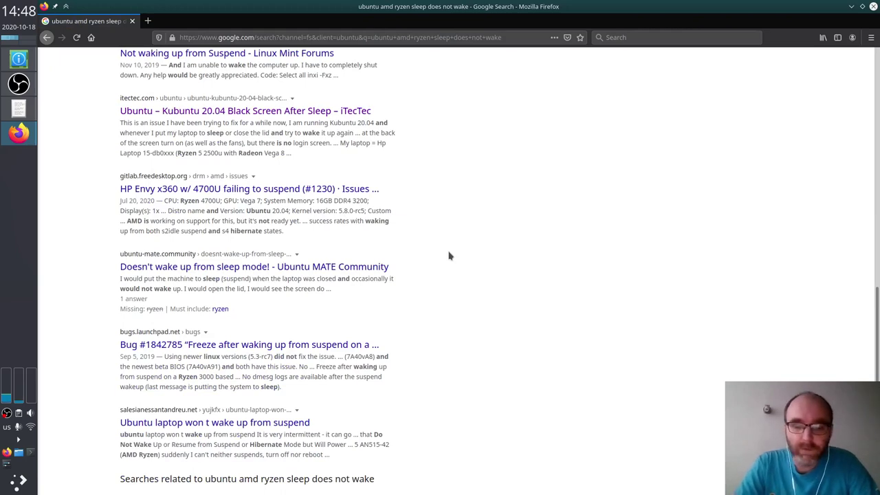
pyautogui.hotkey('ctrl', 'l')
pyautogui.write('specnext.com')
pyautogui.press('Return')
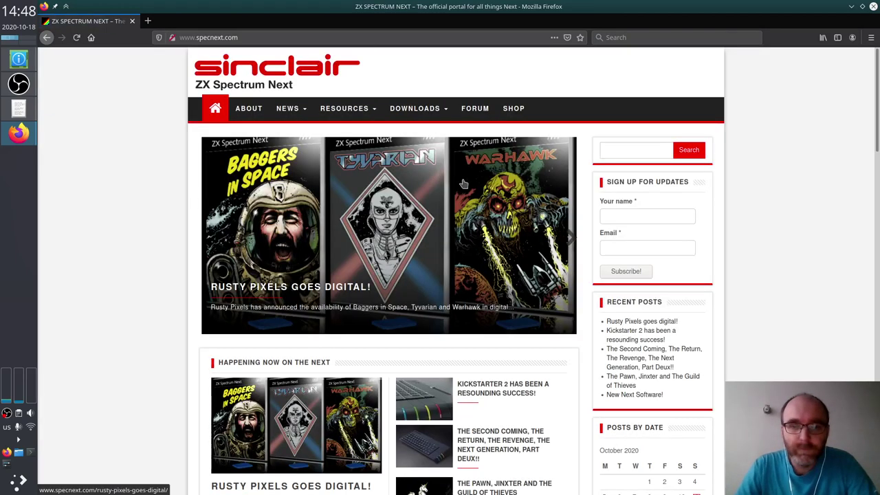
# Step: Open the SpecNext Wiki from Resources in a new tab and scroll to Development Tools
pyautogui.moveTo(366, 114)
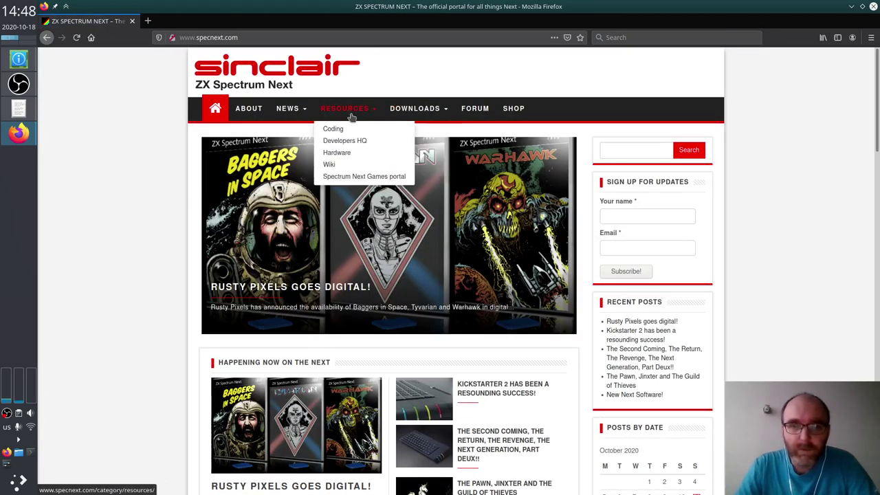
pyautogui.click(330, 165)
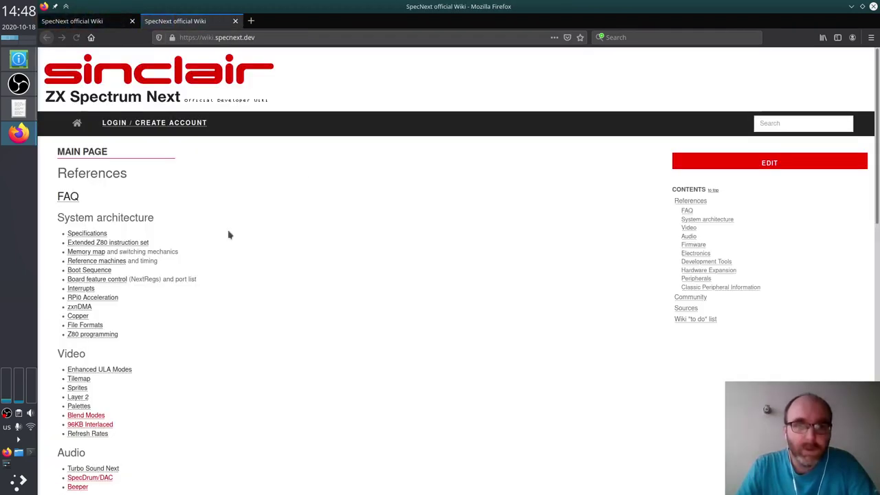
pyautogui.scroll(-3, 278, 246)
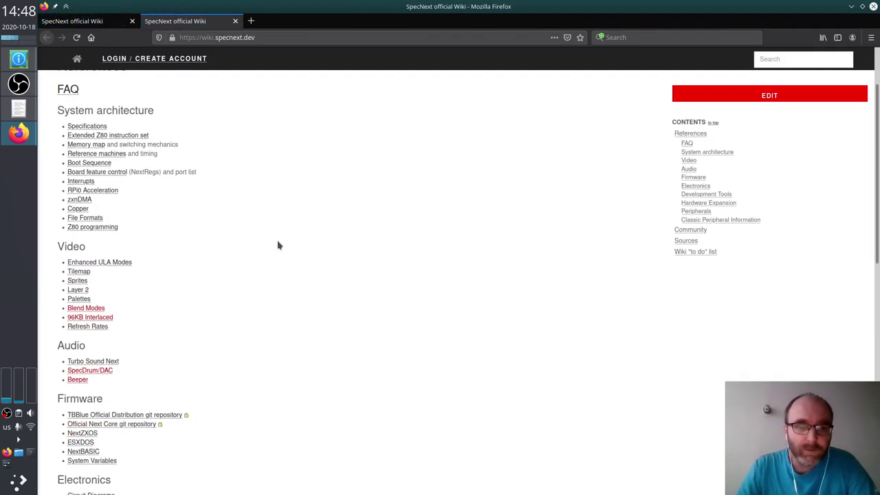
pyautogui.scroll(-12, 278, 246)
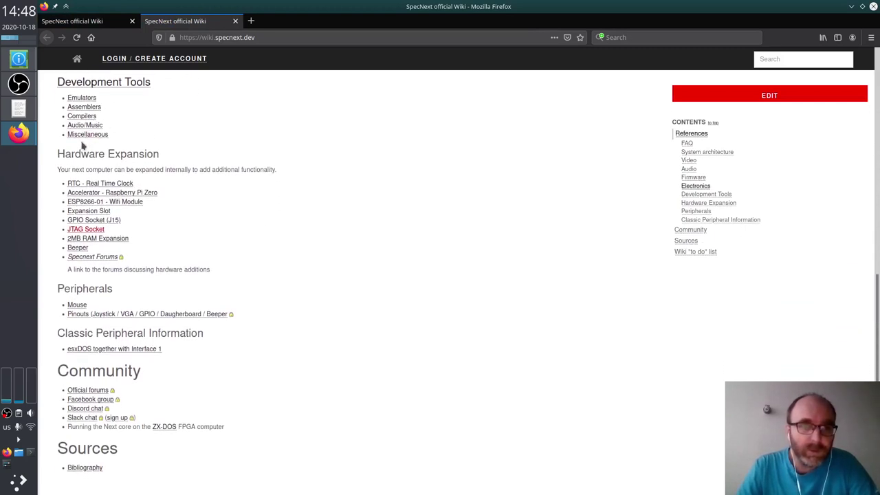
# Step: Open the Assemblers wiki page in a background tab and switch to it
pyautogui.middleClick(82, 108)
pyautogui.hotkey('ctrl', 'Tab')
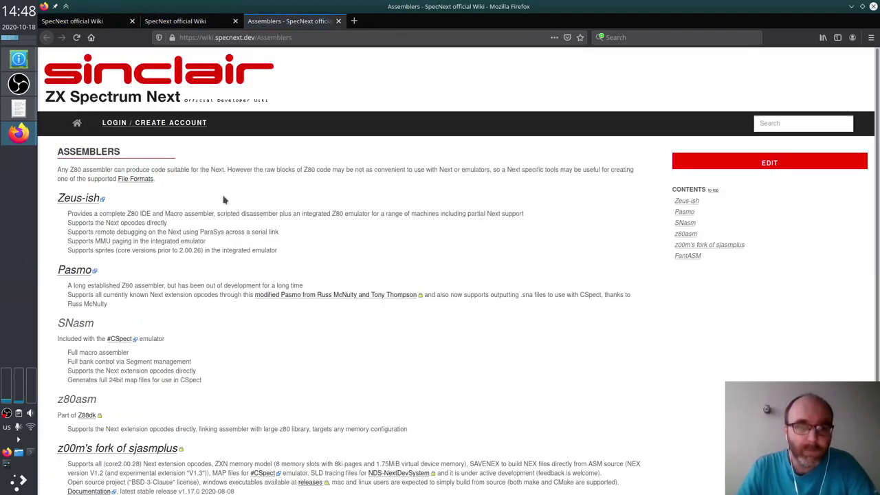
pyautogui.scroll(-3, 251, 270)
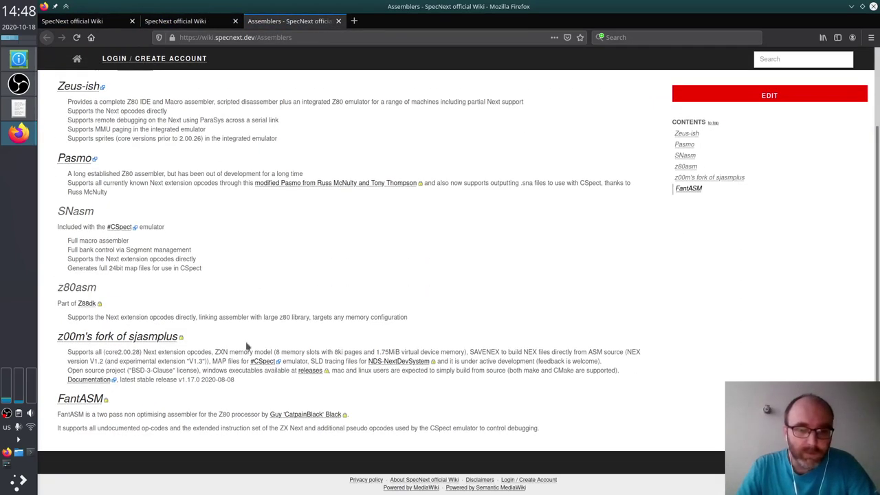
# Step: Open the z00m's fork of sjasmplus GitHub page and dismiss the Join GitHub banner
pyautogui.middleClick(138, 340)
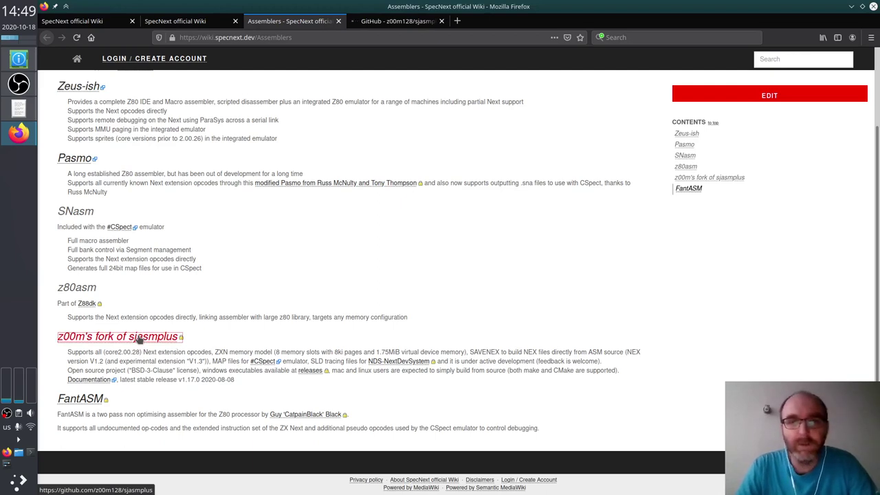
pyautogui.click(137, 340)
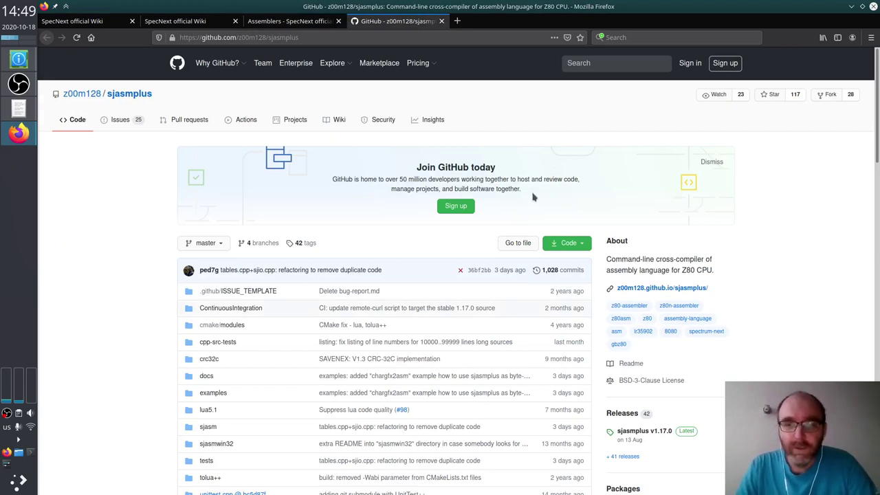
pyautogui.click(713, 162)
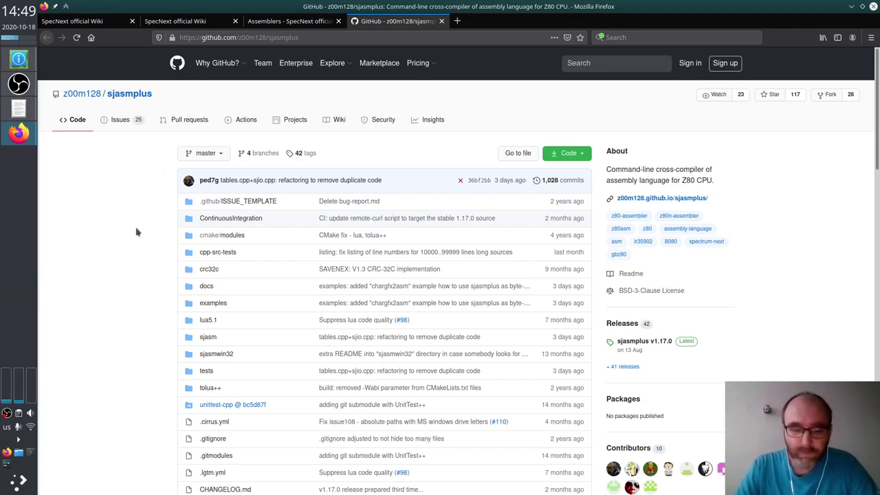
# Step: In Dolphin, create a new folder named zx in Home and enter it
pyautogui.press('super+e')
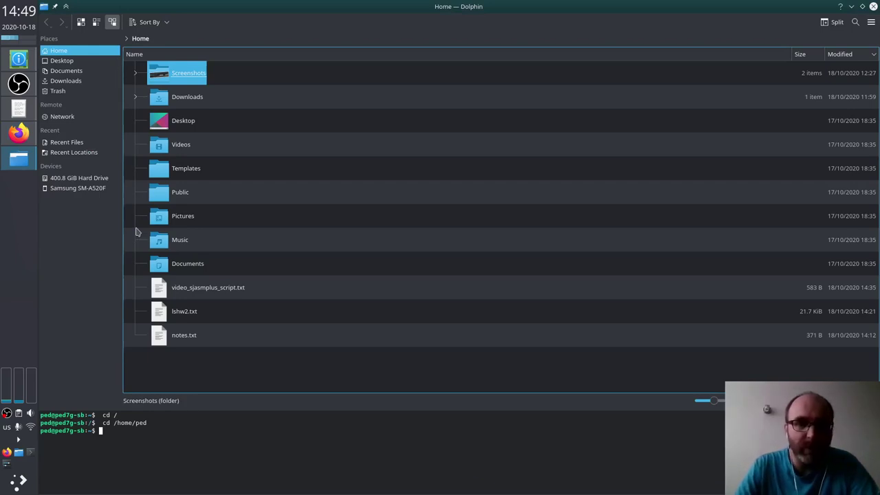
pyautogui.click(272, 235)
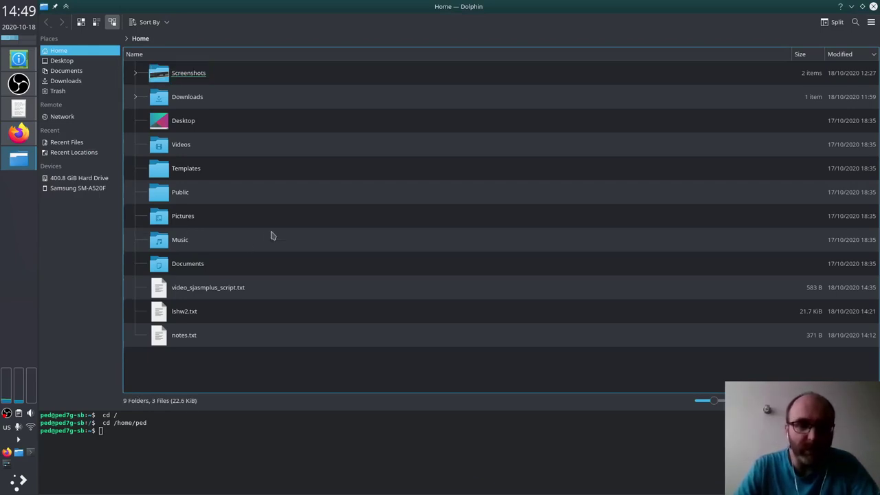
pyautogui.press('F10')
pyautogui.write('zx')
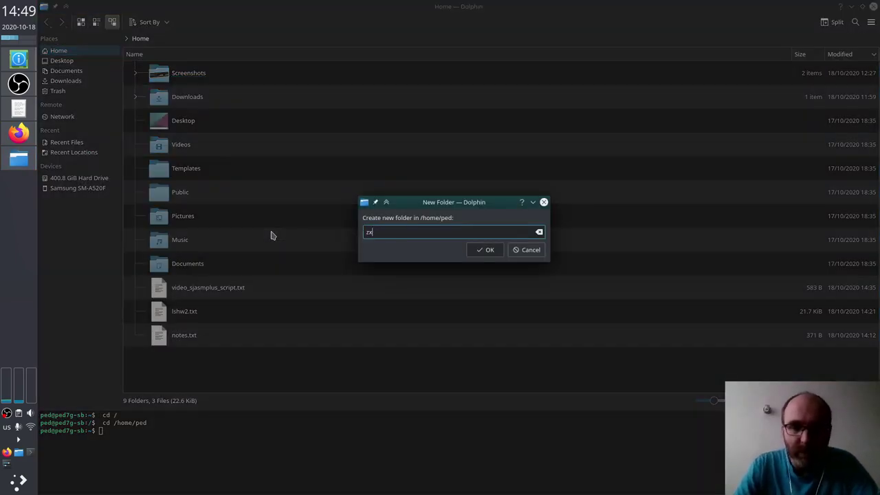
pyautogui.press('Return')
pyautogui.press('Return')
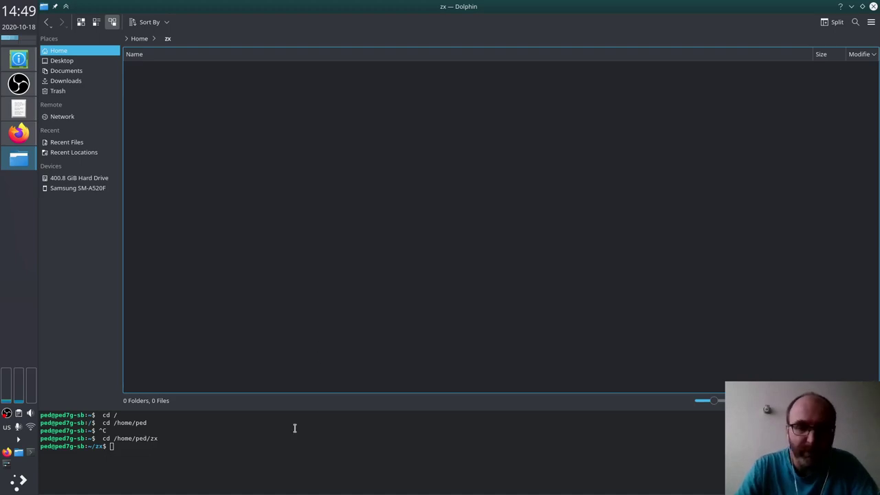
# Step: Copy the sjasmplus clone URL from GitHub and run git clone in the terminal panel
pyautogui.hotkey('alt', 'Tab')
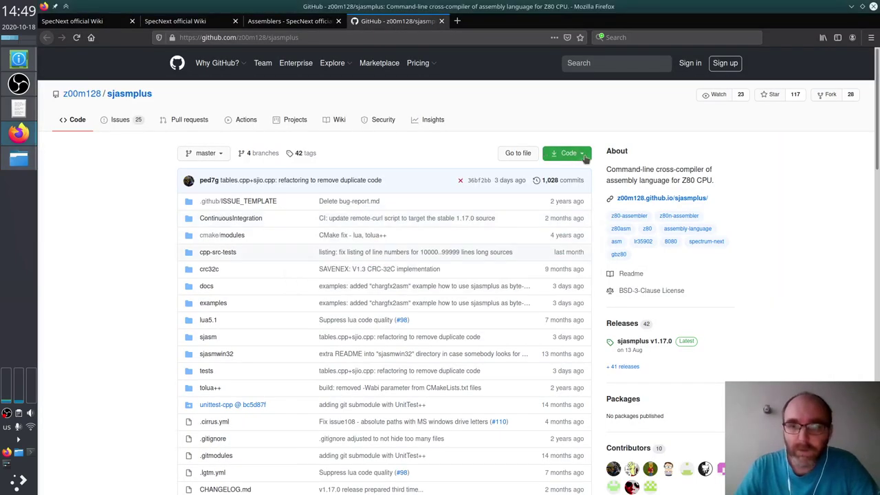
pyautogui.click(584, 154)
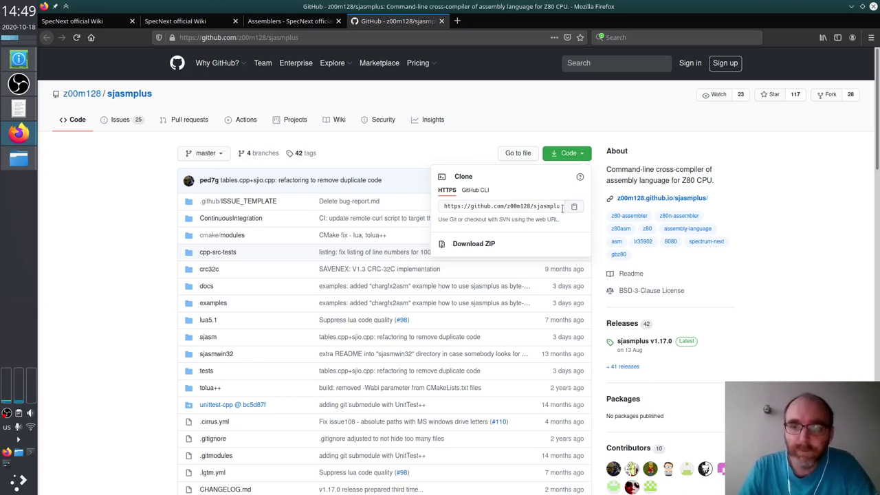
pyautogui.hotkey('alt', 'Tab')
pyautogui.click(323, 427)
pyautogui.write('git clone')
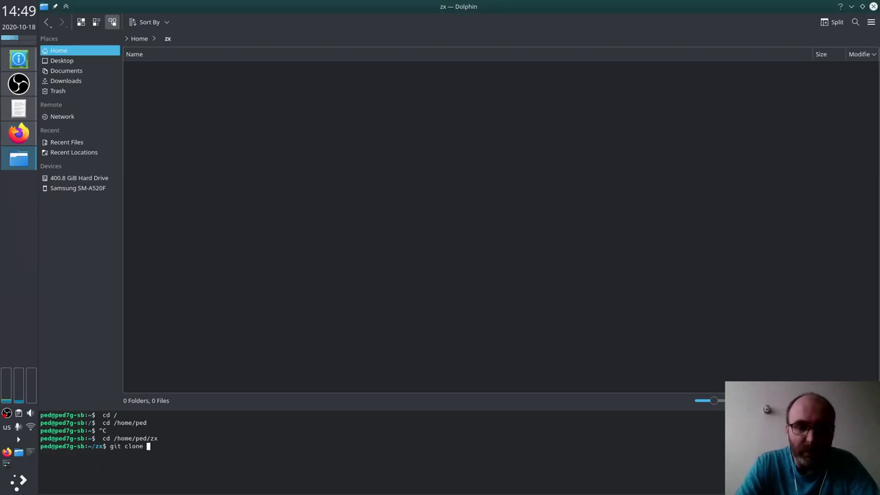
pyautogui.hotkey('ctrl', 'shift', 'v')
pyautogui.press('Return')
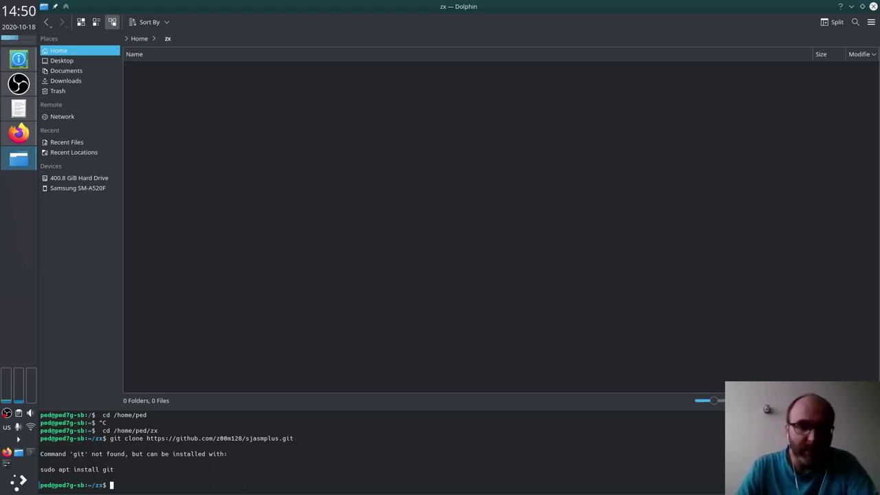
# Step: In a new Konsole window, run sudo aptitude and enter the account password
pyautogui.hotkey('ctrl', 'alt', 't')
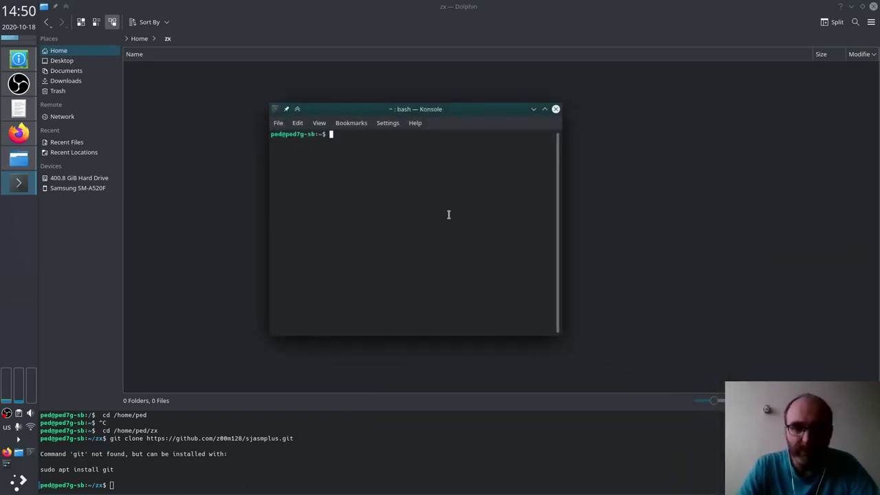
pyautogui.write('sudo aptitude')
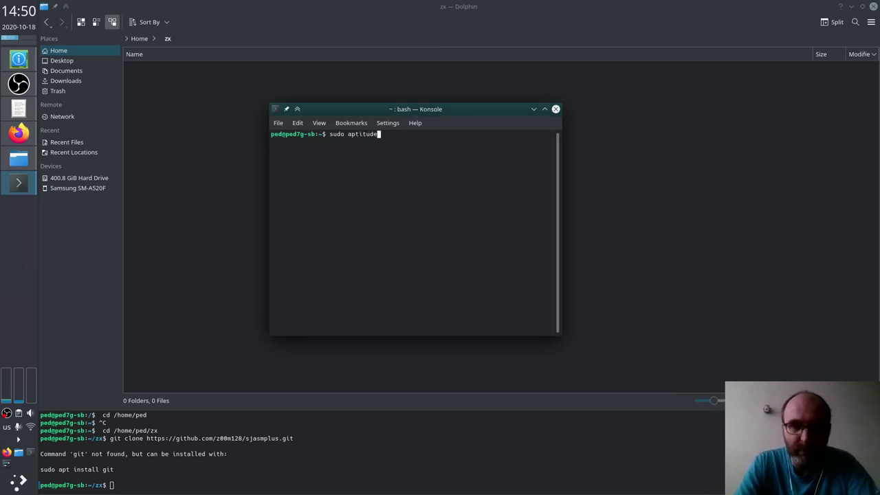
pyautogui.press('Return')
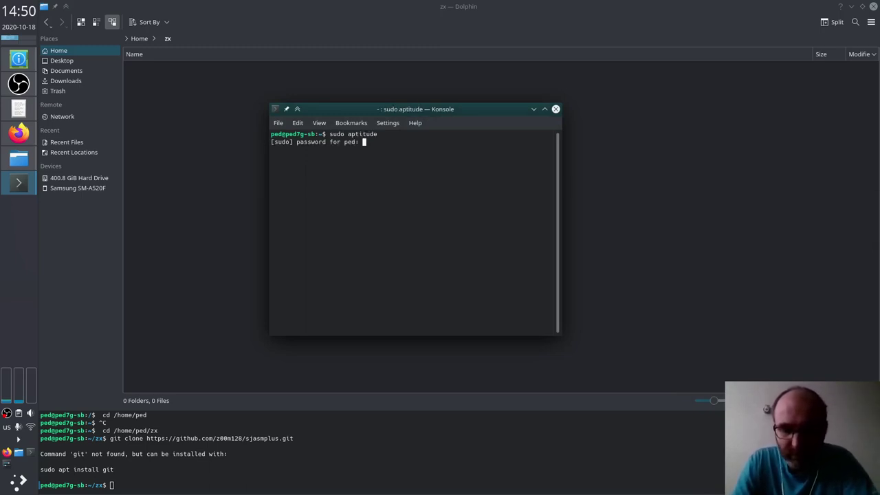
pyautogui.press('Return')
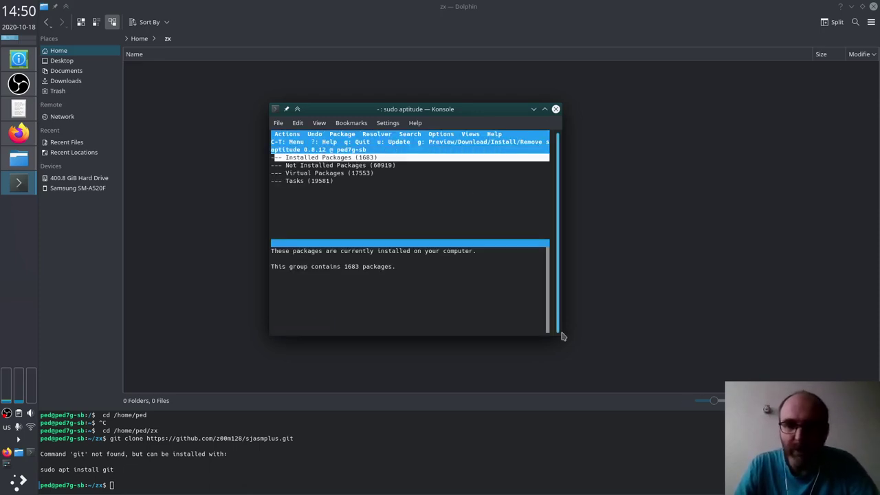
# Step: Enlarge and reposition the Konsole window, then browse the Installed and Not Installed package groups
pyautogui.moveTo(561, 338); pyautogui.dragTo(822, 447)
pyautogui.moveTo(609, 112); pyautogui.dragTo(480, 62)
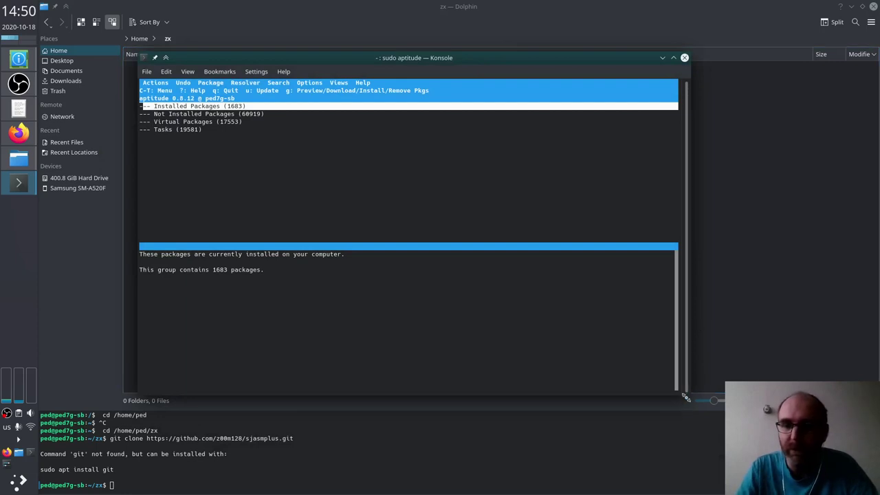
pyautogui.moveTo(686, 396); pyautogui.dragTo(794, 445)
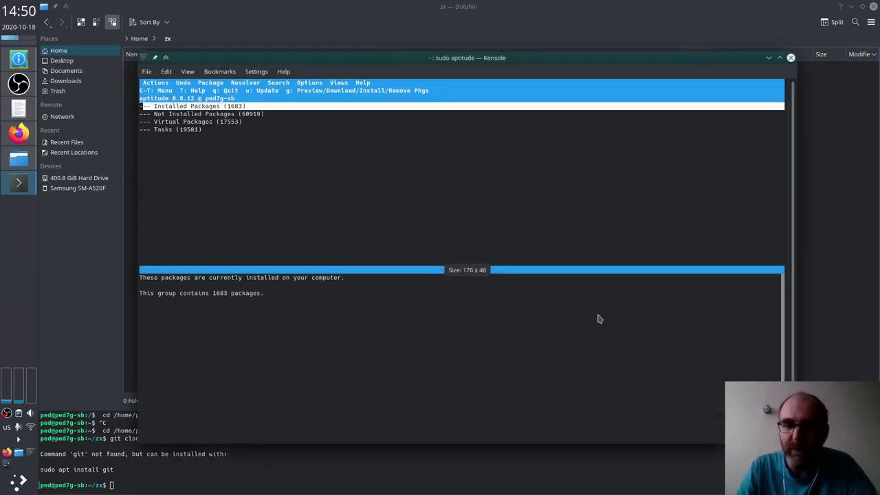
pyautogui.press('Down')
pyautogui.press('Up')
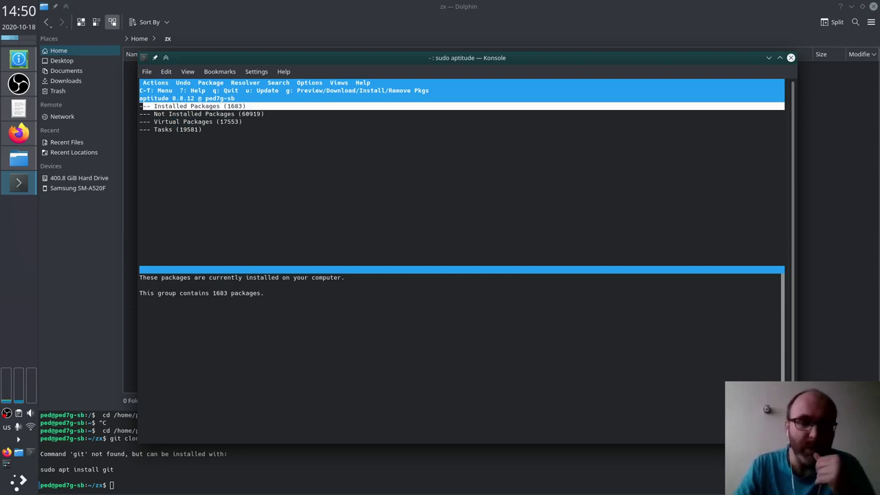
# Step: Search aptitude for 'git' and 'git-', stepping through matches like git-doc and git-cvs
pyautogui.press('/')
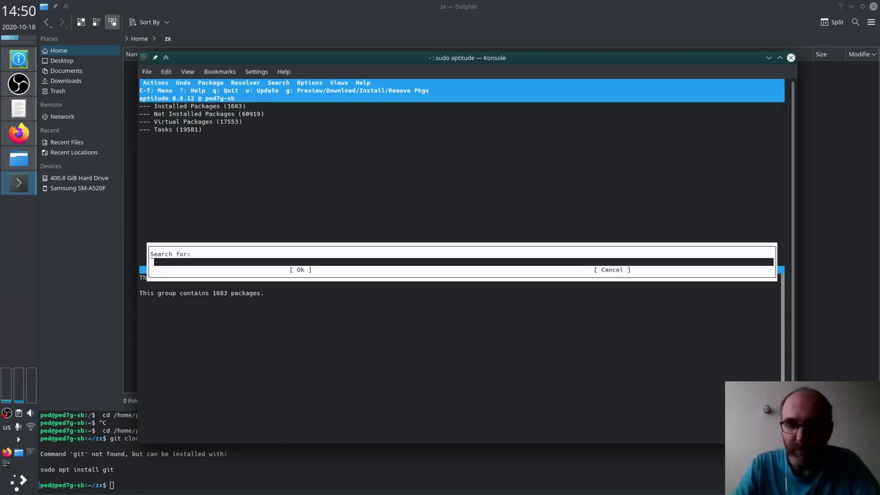
pyautogui.write('git')
pyautogui.press('Return')
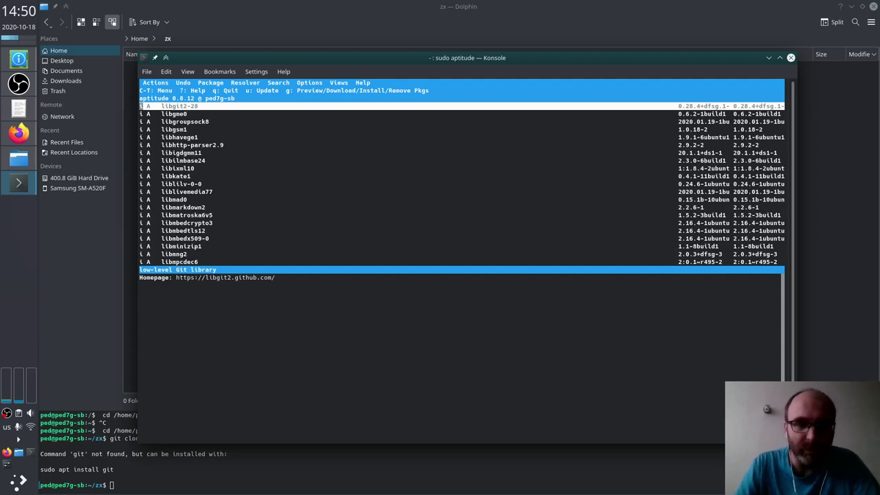
pyautogui.press('n')
pyautogui.press('n')
pyautogui.press('n')
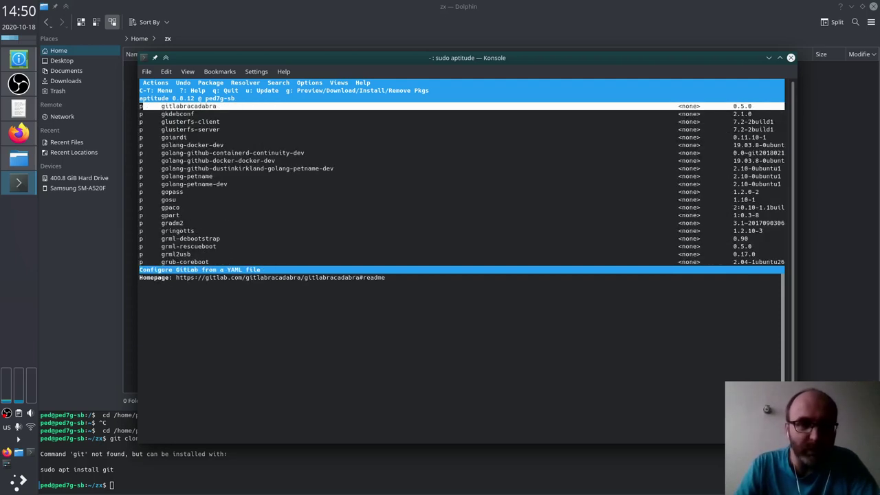
pyautogui.press('n')
pyautogui.press('/')
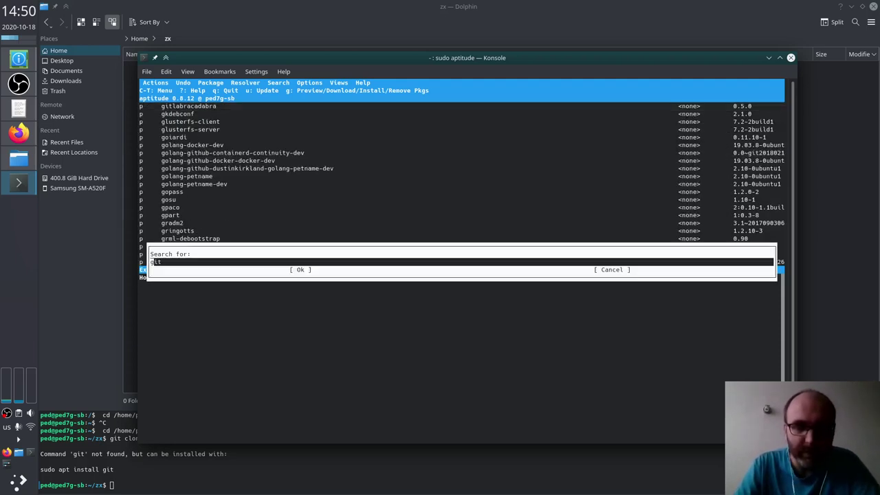
pyautogui.write('git-')
pyautogui.press('Return')
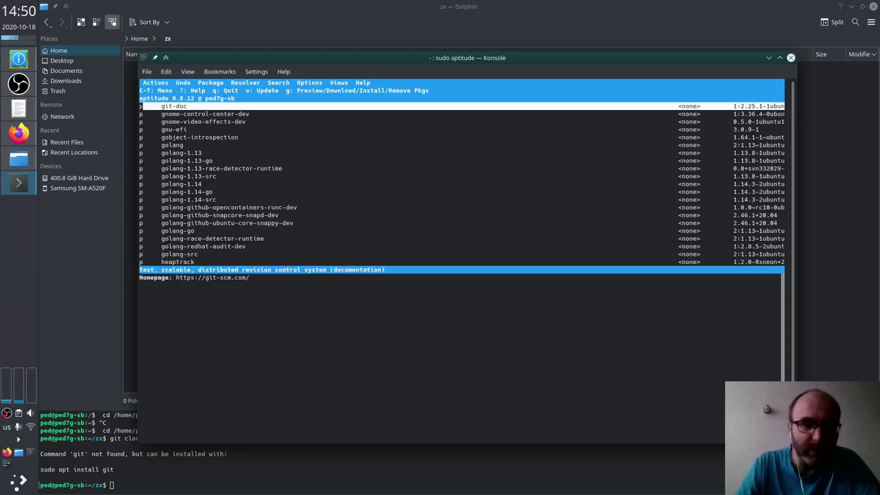
pyautogui.press('n')
pyautogui.press('n')
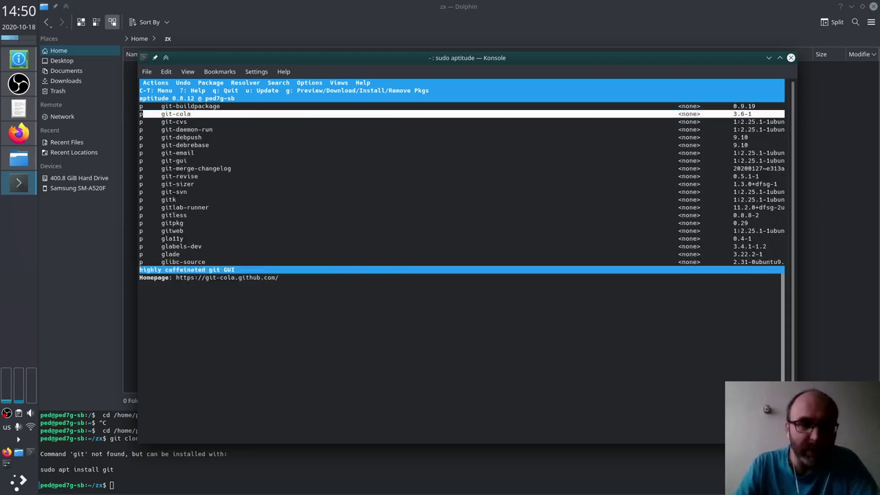
pyautogui.press('n')
pyautogui.press('n')
pyautogui.press('n')
pyautogui.press('n')
pyautogui.press('n')
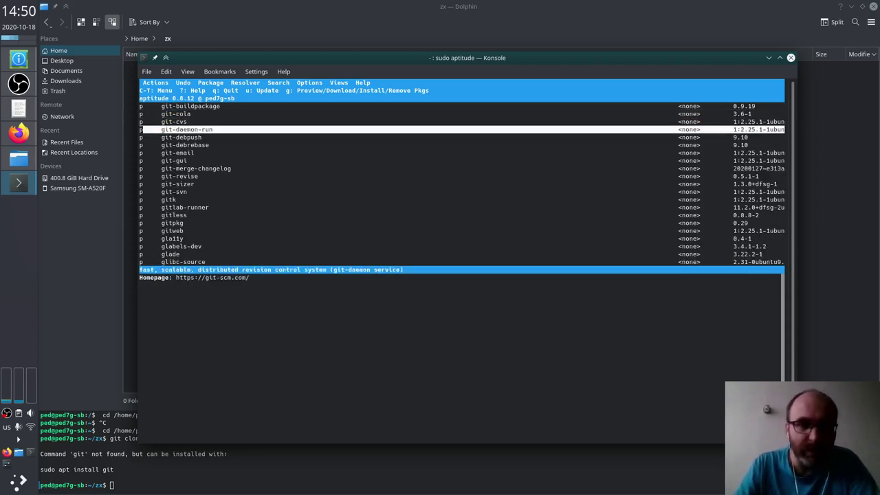
pyautogui.press('n')
pyautogui.press('n')
pyautogui.press('n')
pyautogui.press('n')
pyautogui.press('n')
pyautogui.press('n')
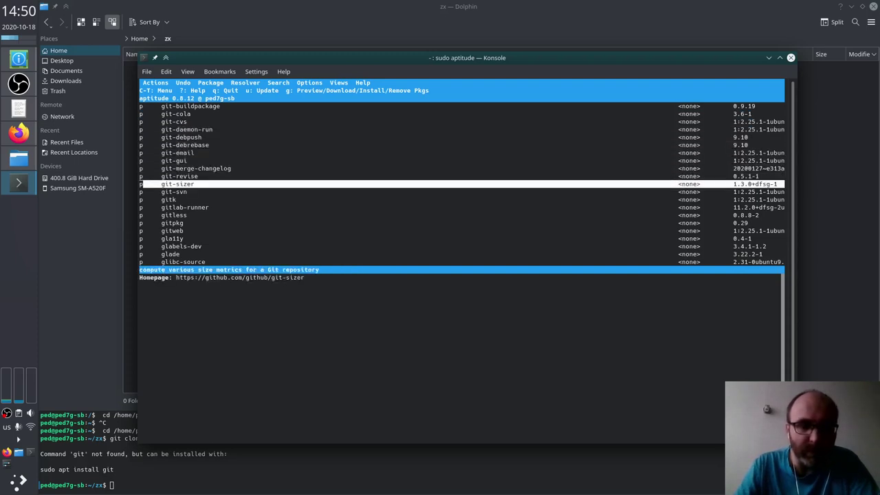
# Step: Find the git package, mark it, and install it with git-man, liberror-perl and patch
pyautogui.press('/')
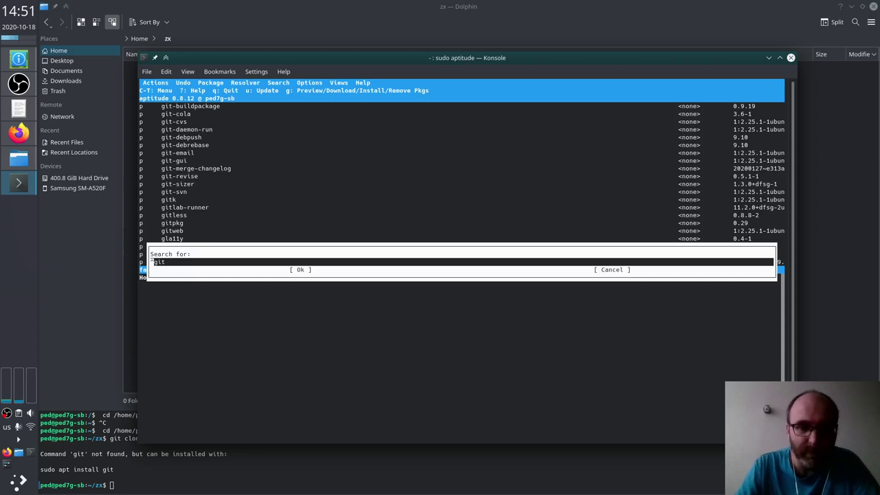
pyautogui.press('End')
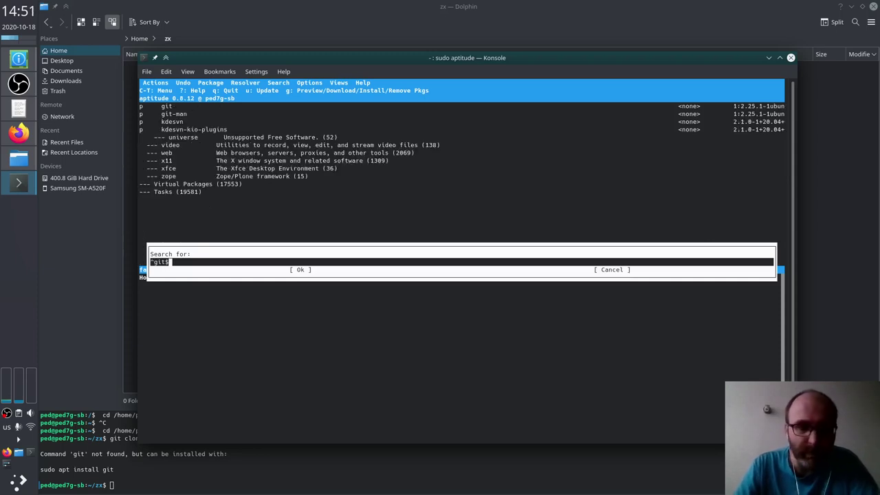
pyautogui.press('Return')
pyautogui.press('+')
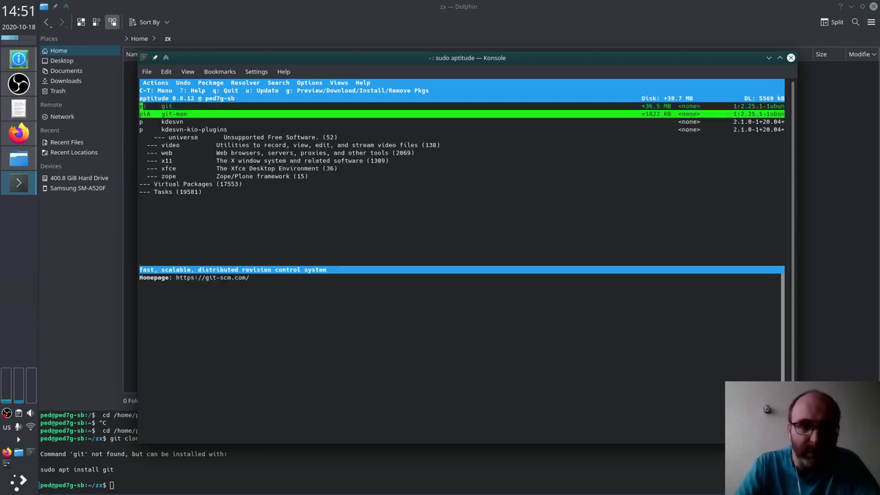
pyautogui.press('g')
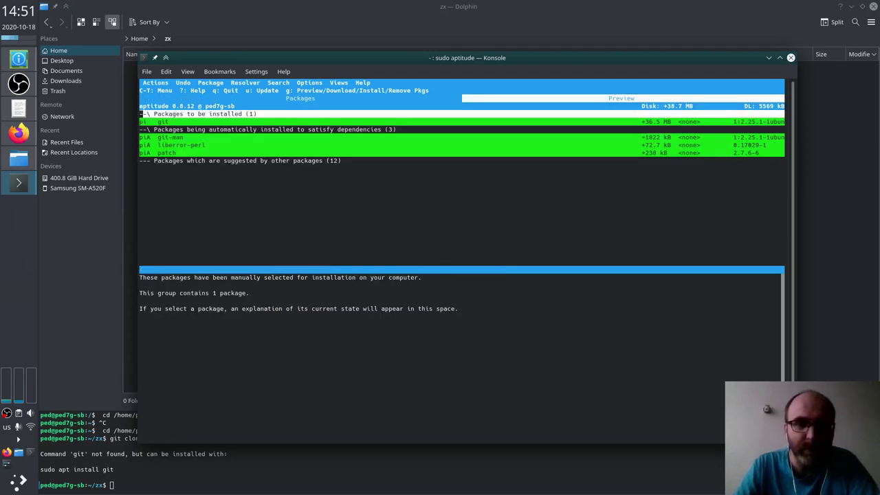
pyautogui.press('Down')
pyautogui.press('Down')
pyautogui.press('Down')
pyautogui.press('Down')
pyautogui.press('g')
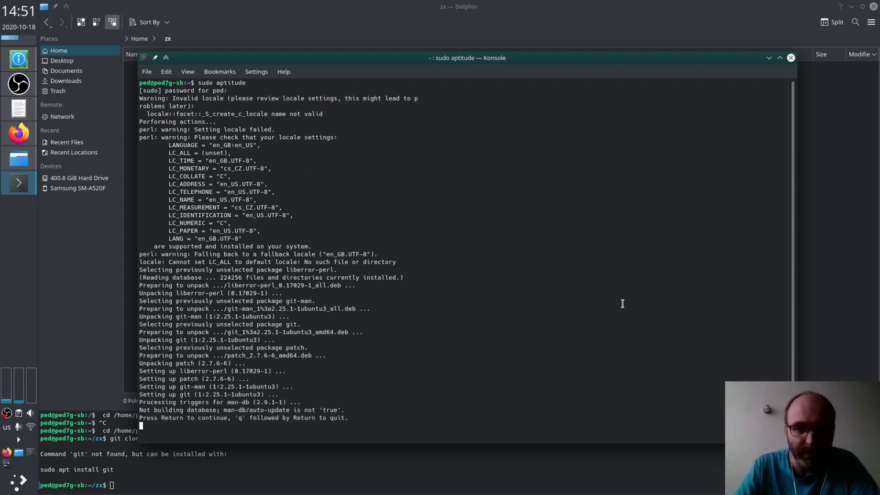
pyautogui.press('Return')
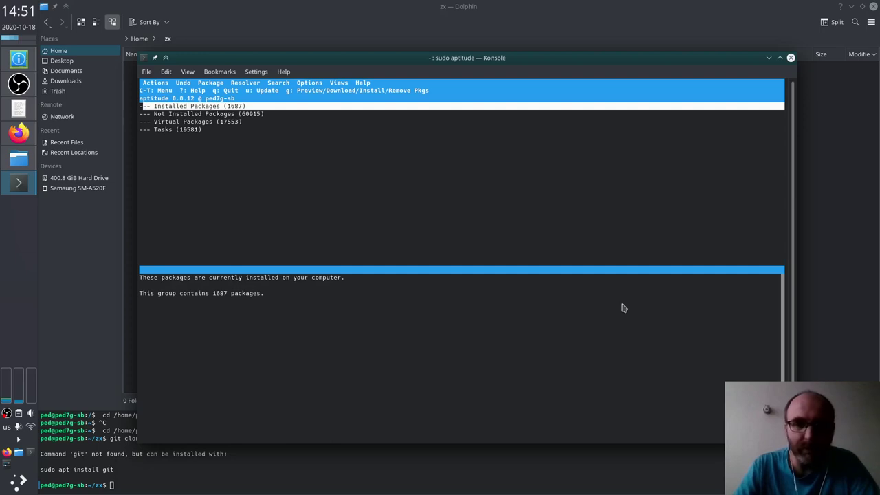
# Step: Hide aptitude and rerun git clone to clone sjasmplus into the zx folder
pyautogui.press('q')
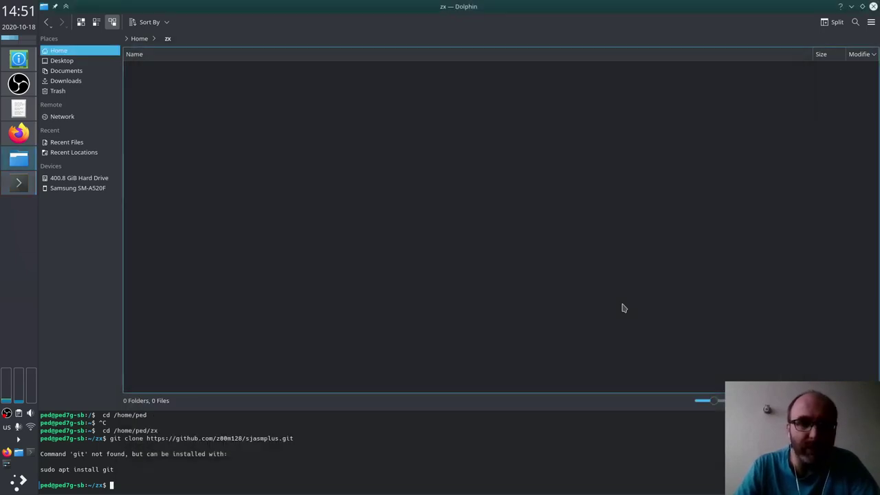
pyautogui.press('Up')
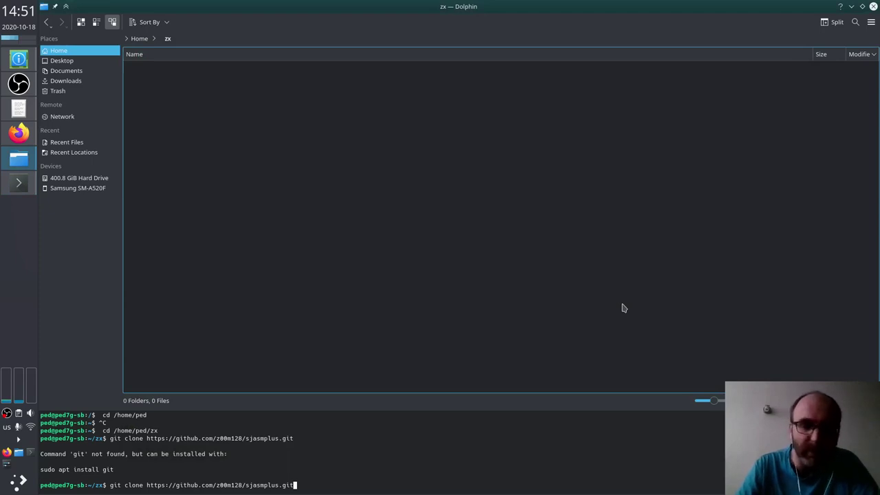
pyautogui.press('Return')
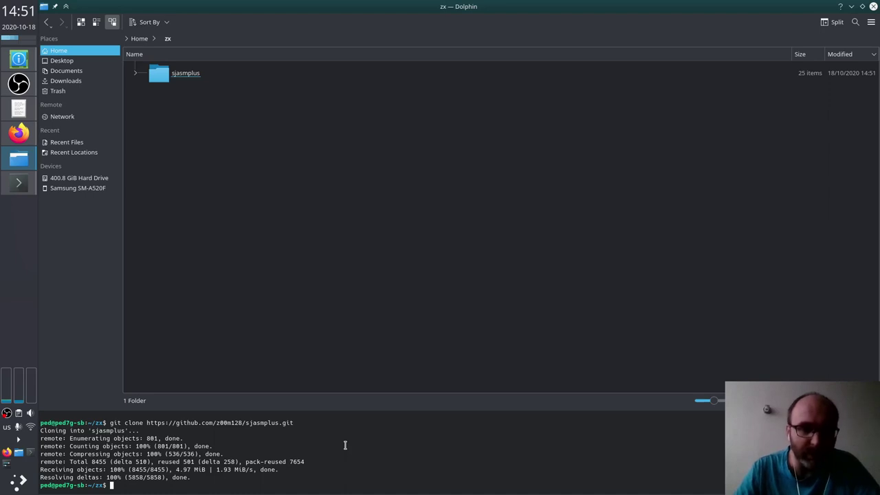
# Step: Open the sjasmplus folder and run make in the terminal panel, which reports make missing
pyautogui.click(337, 291)
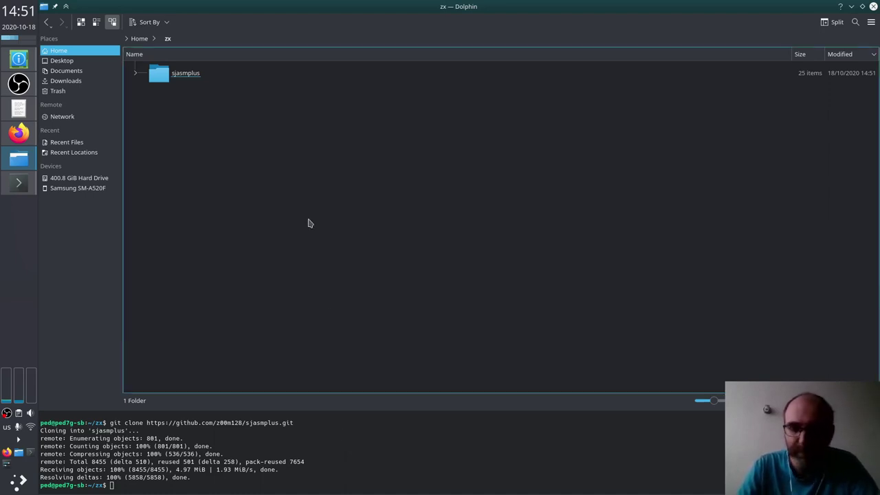
pyautogui.press('Down')
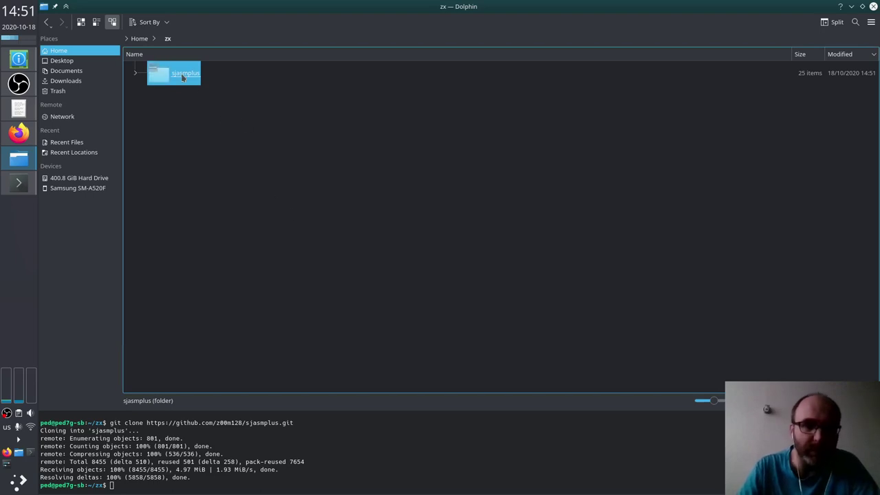
pyautogui.click(183, 77)
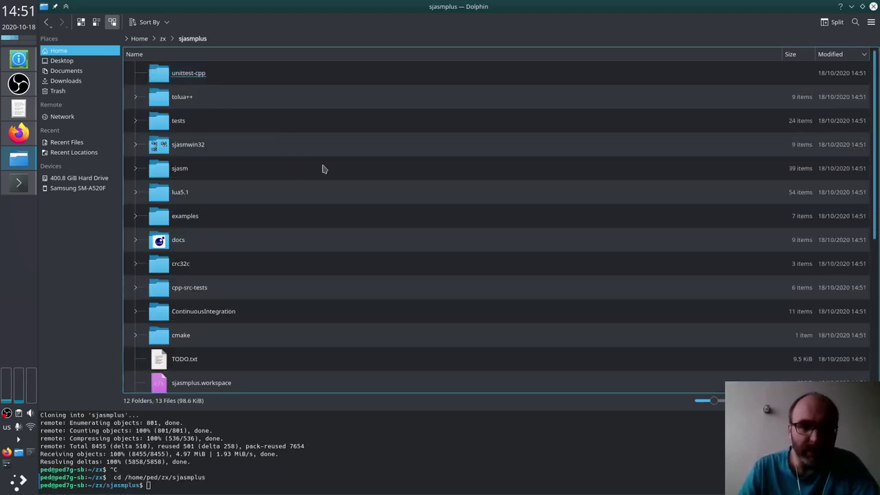
pyautogui.scroll(-4, 322, 169)
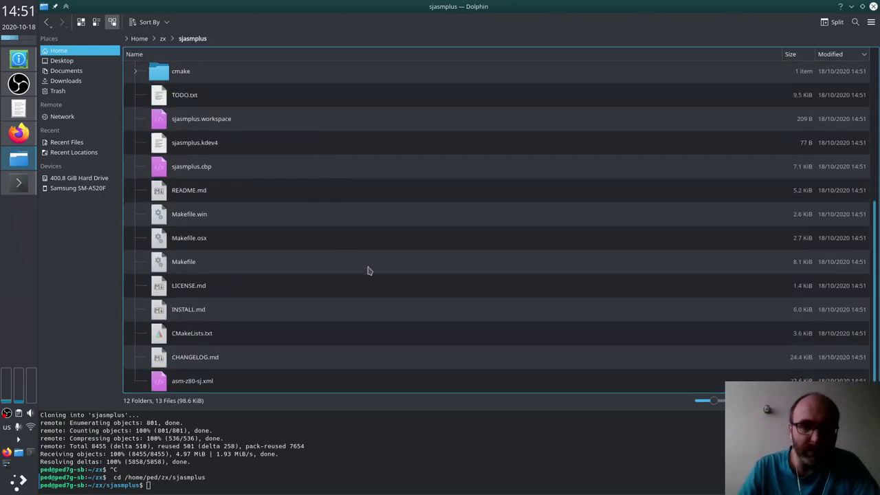
pyautogui.click(325, 458)
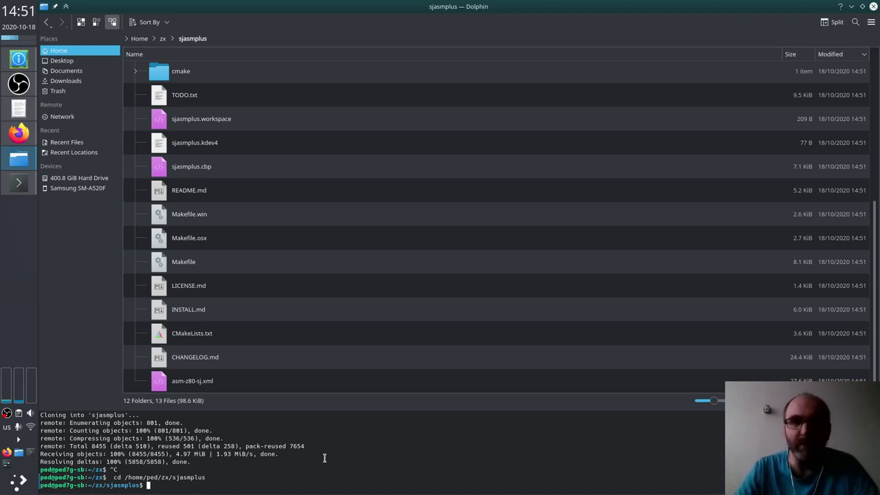
pyautogui.write('make')
pyautogui.press('Return')
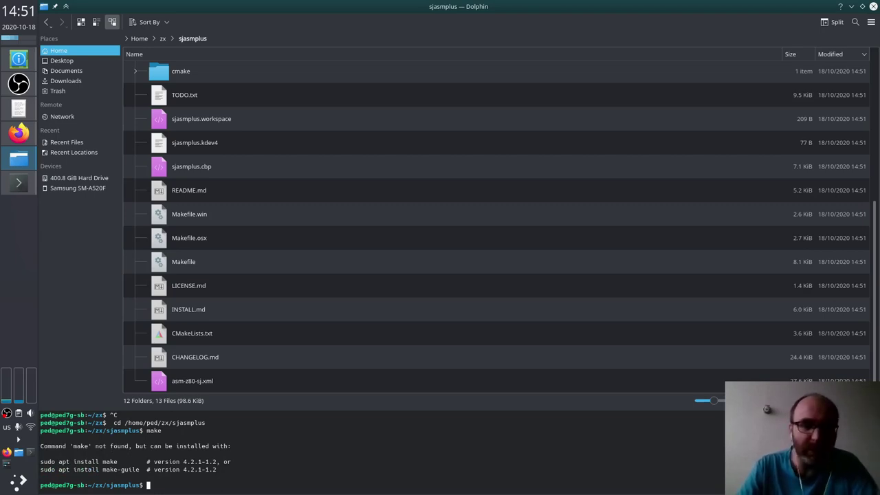
pyautogui.click(238, 336)
# Step: Open sjasmplus's INSTALL.md on GitHub and read the Linux steps: make clean, make, make install
pyautogui.hotkey('alt', 'Tab')
pyautogui.hotkey('alt', 'Tab')
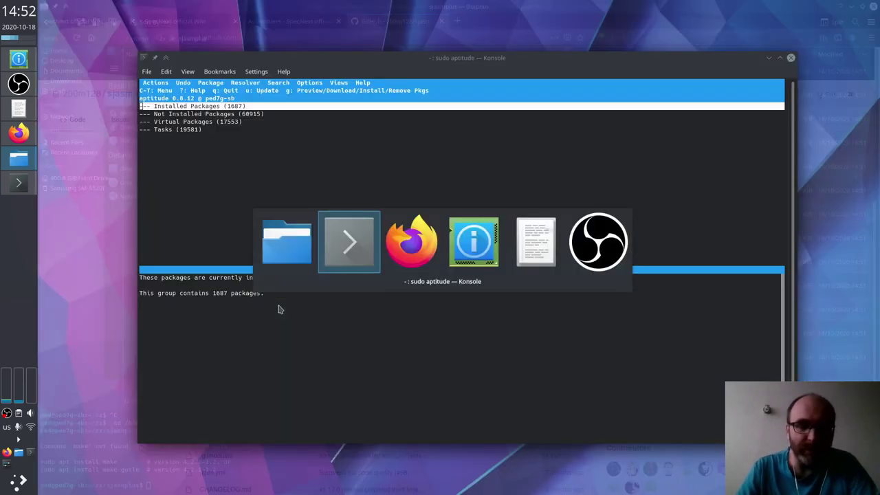
pyautogui.scroll(-6, 291, 340)
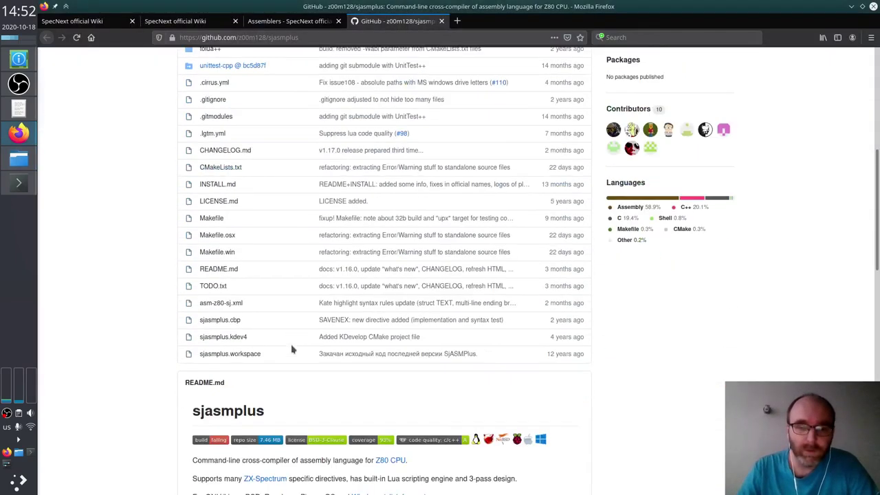
pyautogui.scroll(3, 291, 348)
pyautogui.scroll(1, 259, 289)
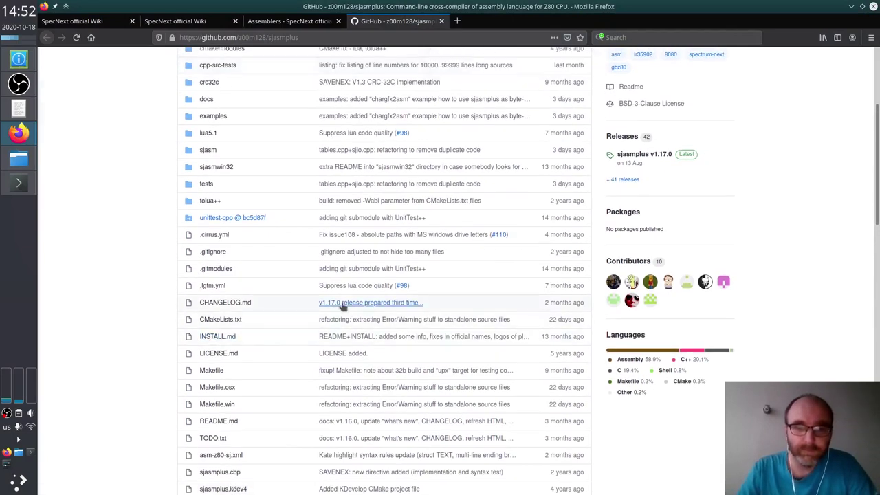
pyautogui.click(214, 336)
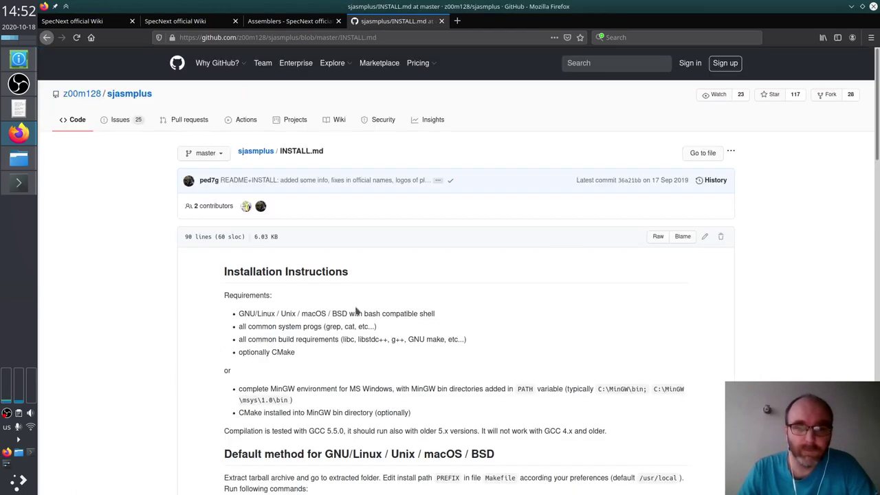
pyautogui.scroll(-6, 355, 311)
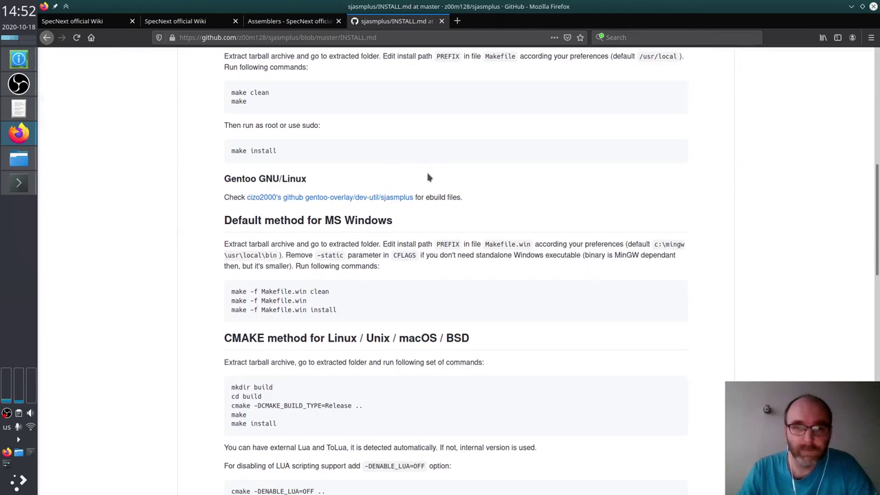
pyautogui.scroll(-4, 428, 178)
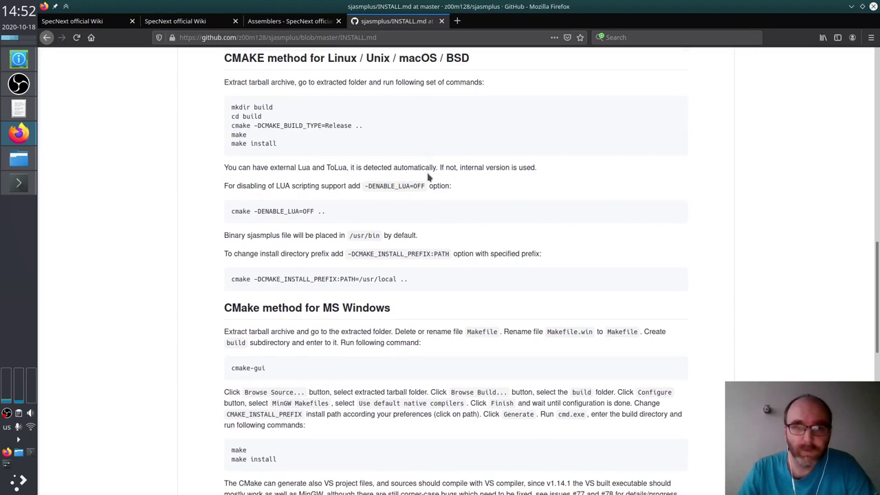
pyautogui.scroll(-4, 428, 178)
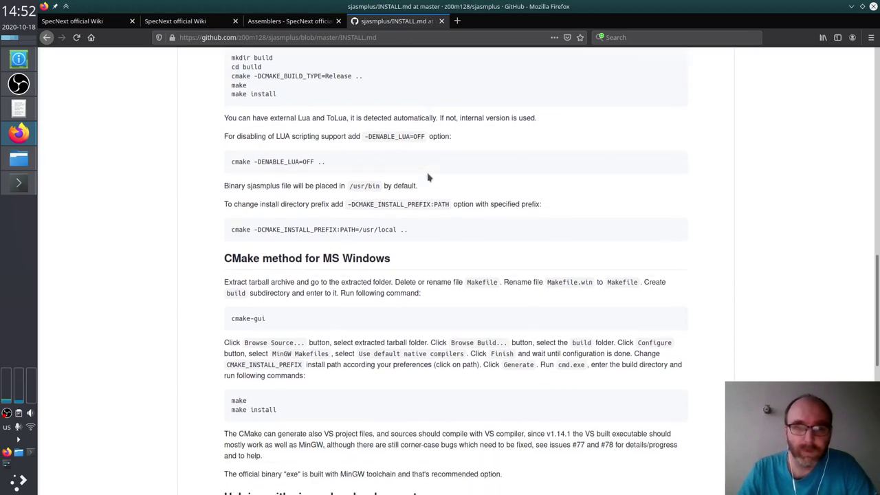
pyautogui.scroll(-5, 427, 172)
pyautogui.scroll(20, 427, 172)
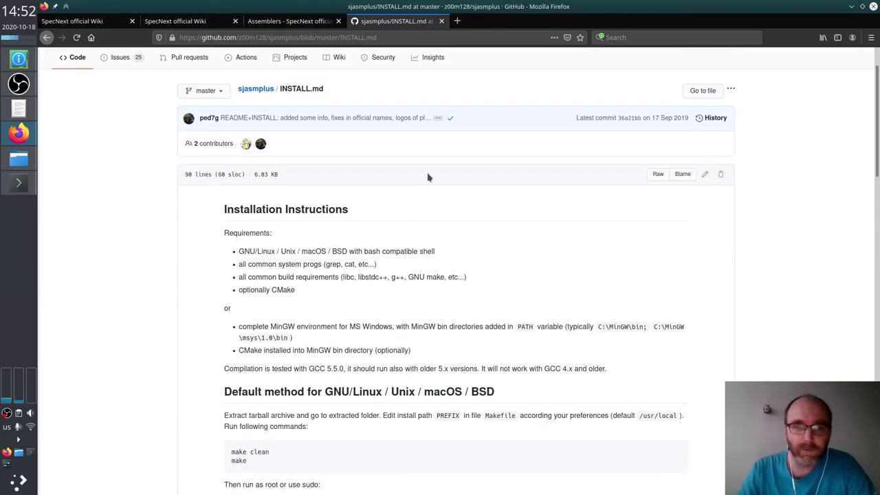
pyautogui.scroll(-2, 427, 177)
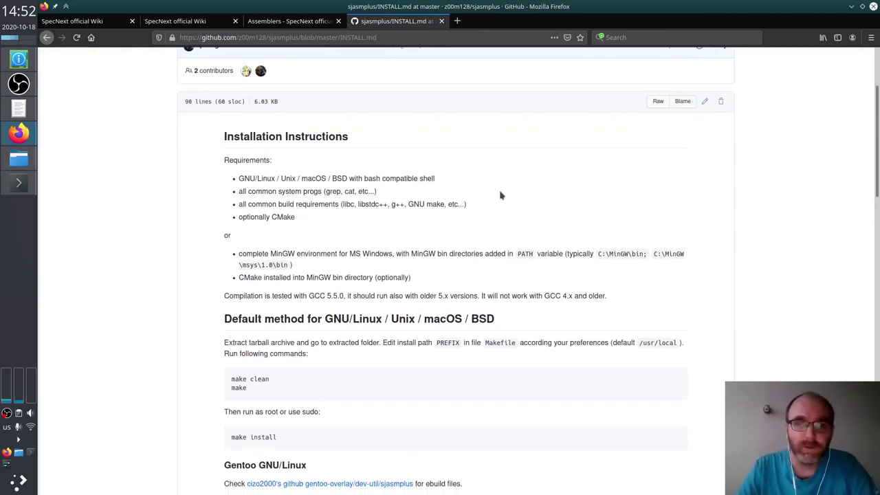
pyautogui.hotkey('alt', 'Tab')
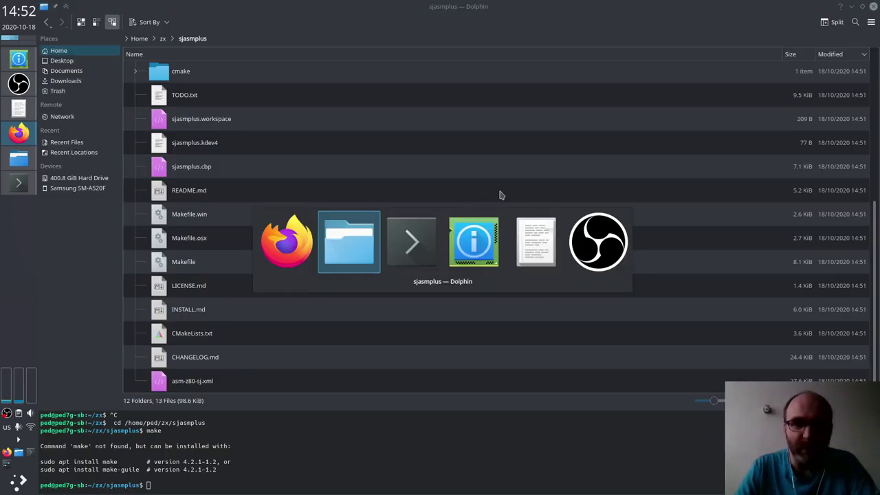
# Step: In aptitude, search for build-essential and mark it for installation
pyautogui.hotkey('alt', 'Tab')
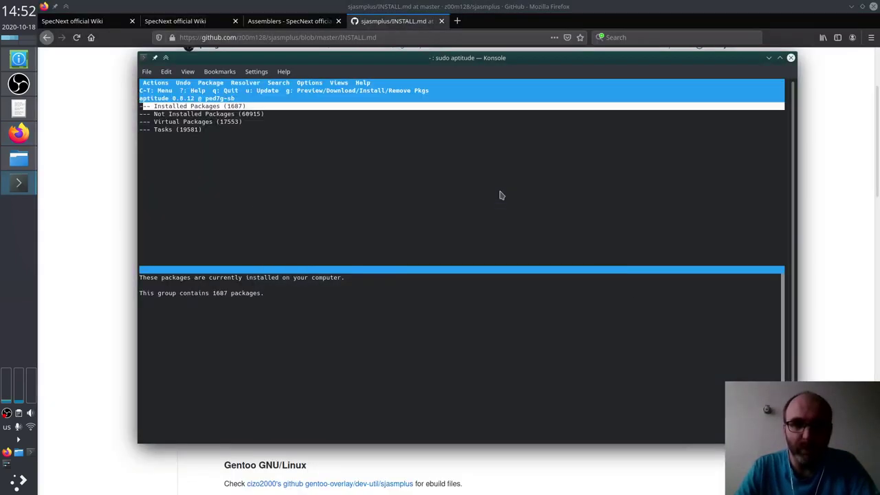
pyautogui.press('/')
pyautogui.write('^git$')
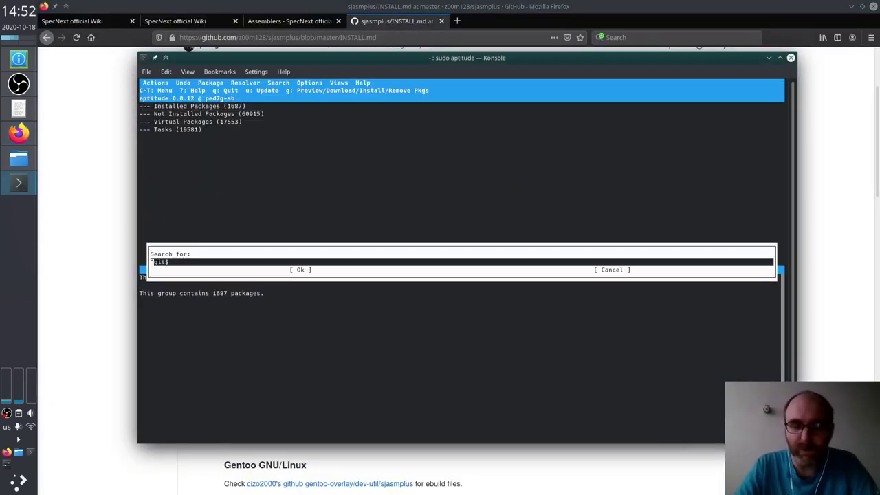
pyautogui.press('BackSpace')
pyautogui.press('BackSpace')
pyautogui.press('BackSpace')
pyautogui.press('BackSpace')
pyautogui.press('BackSpace')
pyautogui.write('build')
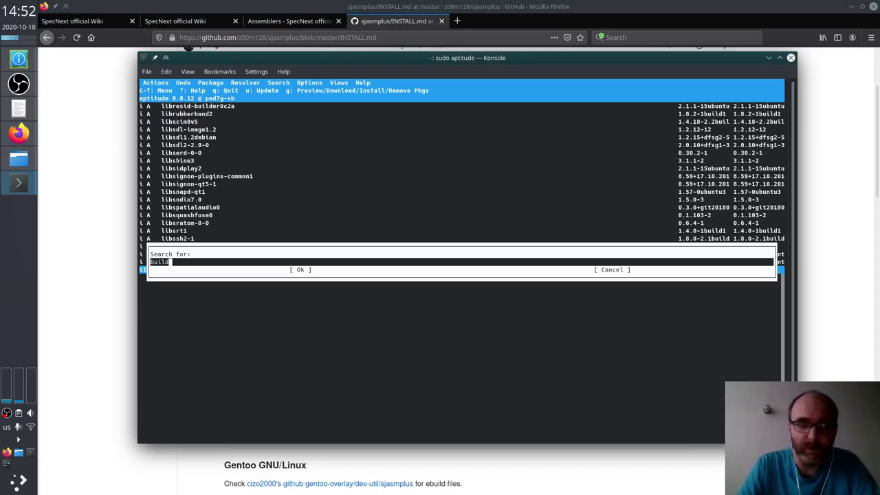
pyautogui.write('-essential')
pyautogui.press('Return')
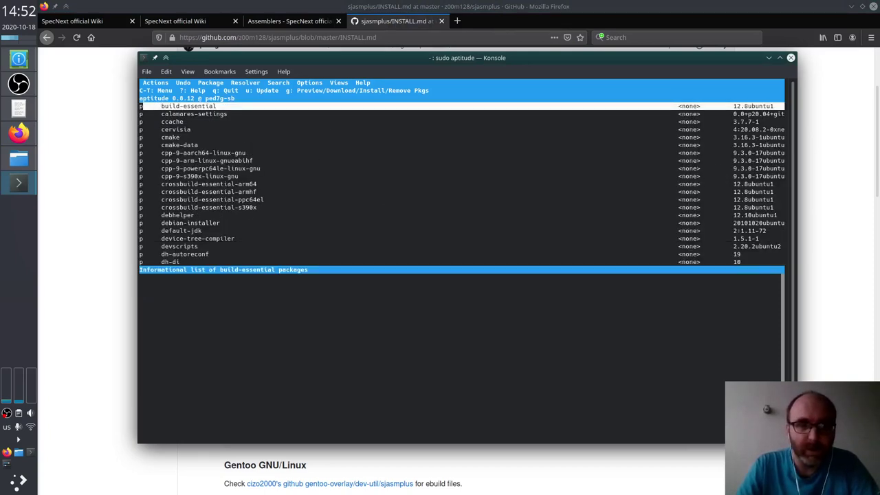
pyautogui.press('+')
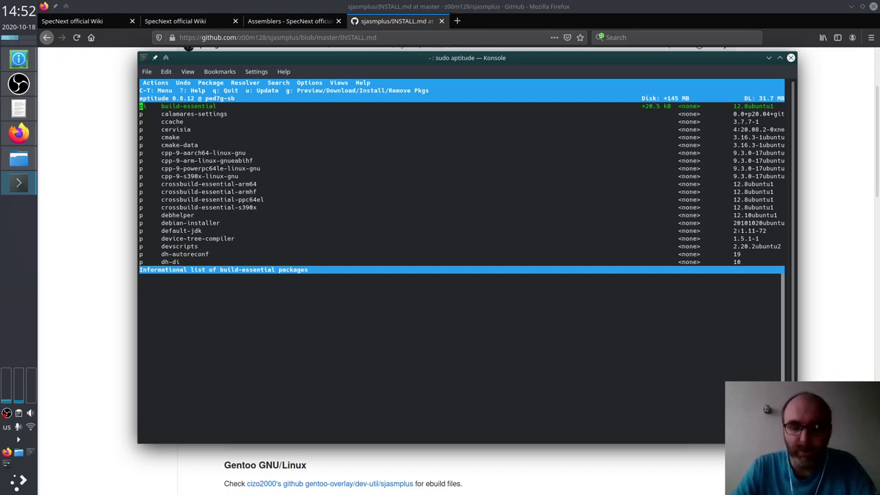
# Step: Search the package list for 'make' to locate the make package
pyautogui.press('Down')
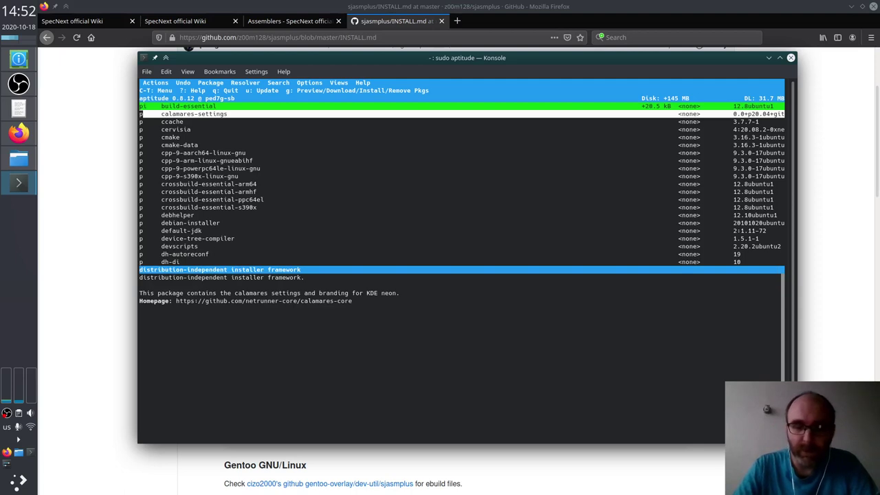
pyautogui.press('/')
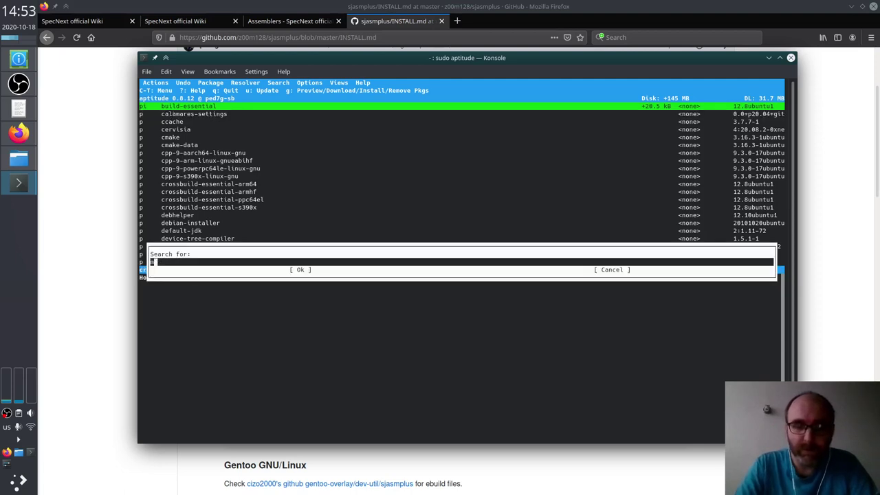
pyautogui.write('make')
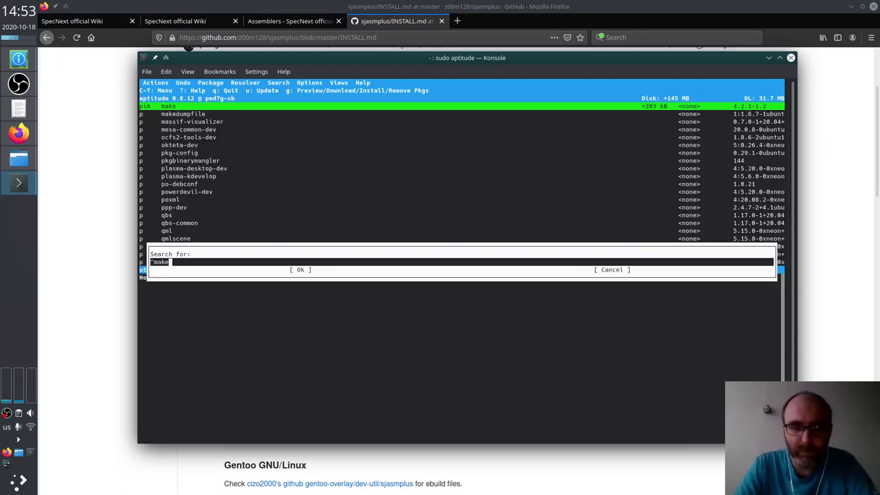
pyautogui.press('Return')
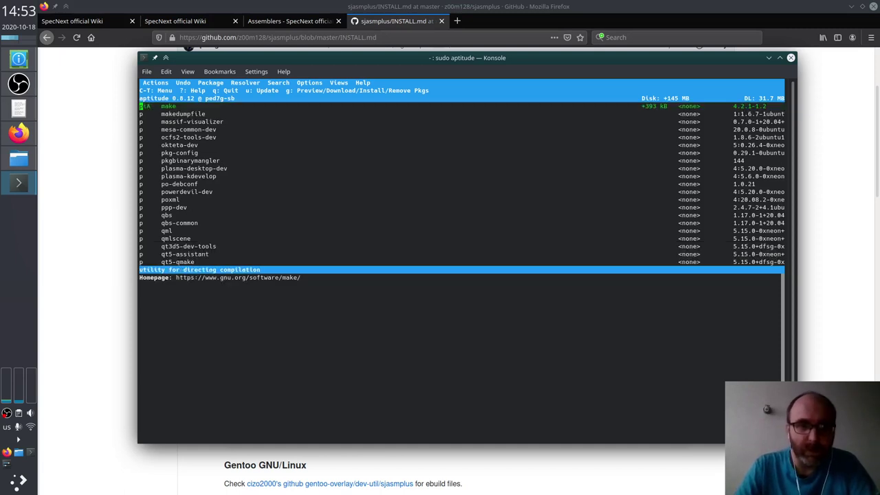
# Step: Review the build-essential dependency preview (g++, fakeroot, make, libctf-nobfd0) and install all packages
pyautogui.press('g')
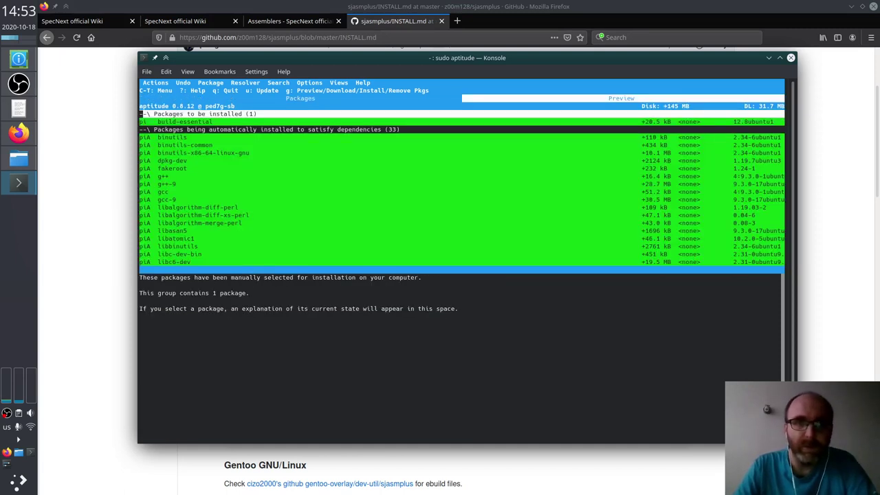
pyautogui.press('Down')
pyautogui.press('Down')
pyautogui.press('Down')
pyautogui.press('Down')
pyautogui.press('Down')
pyautogui.press('Down')
pyautogui.press('Down')
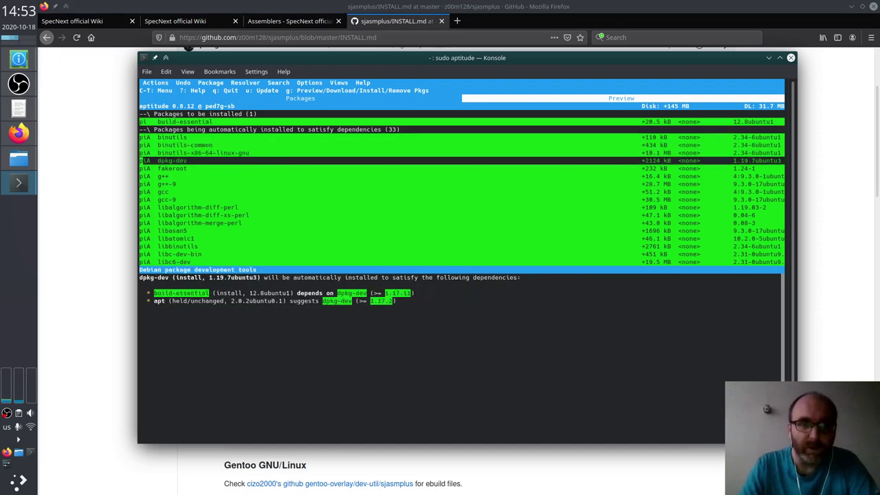
pyautogui.press('Down')
pyautogui.press('Down')
pyautogui.press('Down')
pyautogui.press('Down')
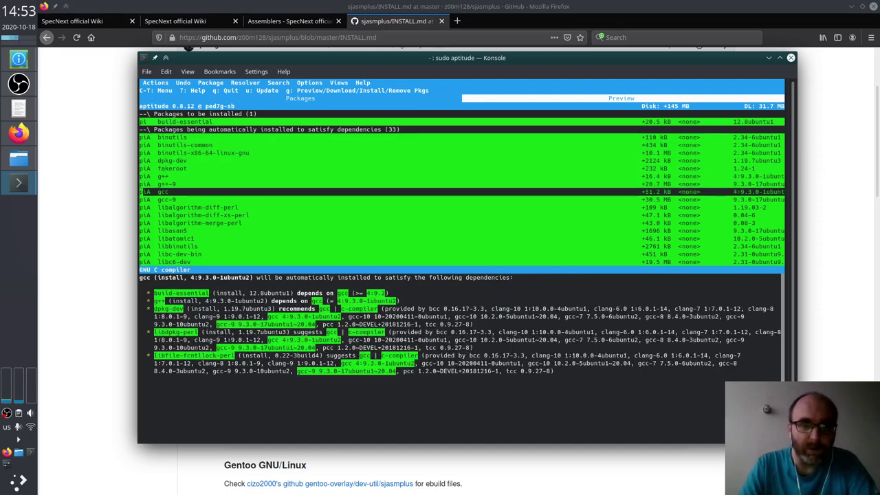
pyautogui.press('Up')
pyautogui.press('Up')
pyautogui.press('Up')
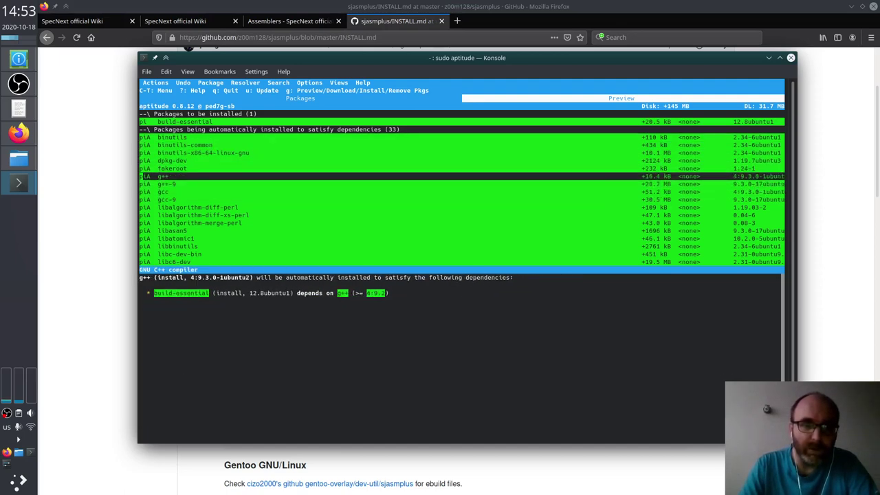
pyautogui.press('Down')
pyautogui.press('Down')
pyautogui.press('Down')
pyautogui.press('Down')
pyautogui.press('Down')
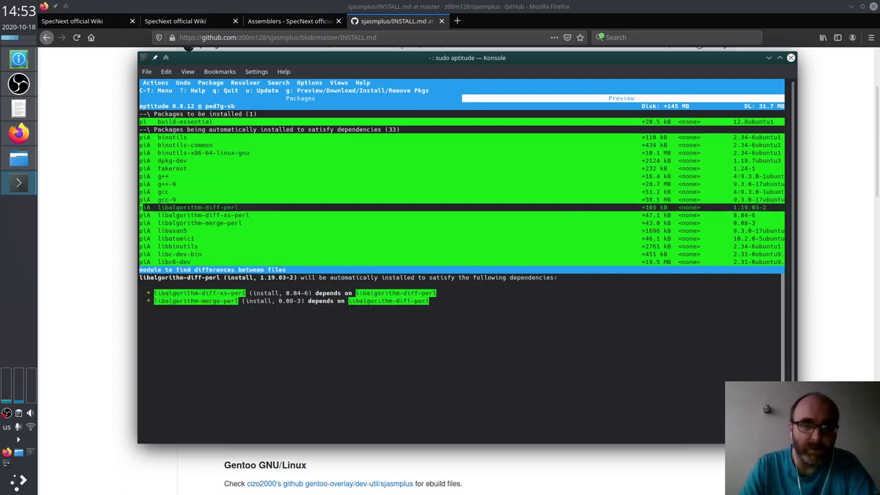
pyautogui.press('Down')
pyautogui.press('Down')
pyautogui.press('Down')
pyautogui.press('Down')
pyautogui.press('Down')
pyautogui.press('Down')
pyautogui.press('Down')
pyautogui.press('Down')
pyautogui.press('Down')
pyautogui.press('Down')
pyautogui.press('Down')
pyautogui.press('Down')
pyautogui.press('Down')
pyautogui.press('Down')
pyautogui.press('Down')
pyautogui.press('Down')
pyautogui.press('Down')
pyautogui.press('Down')
pyautogui.press('Down')
pyautogui.press('Down')
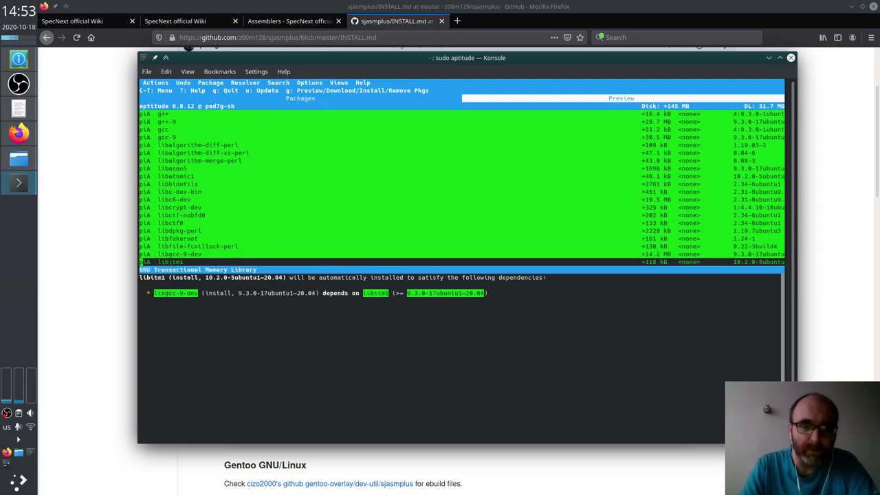
pyautogui.press('Down')
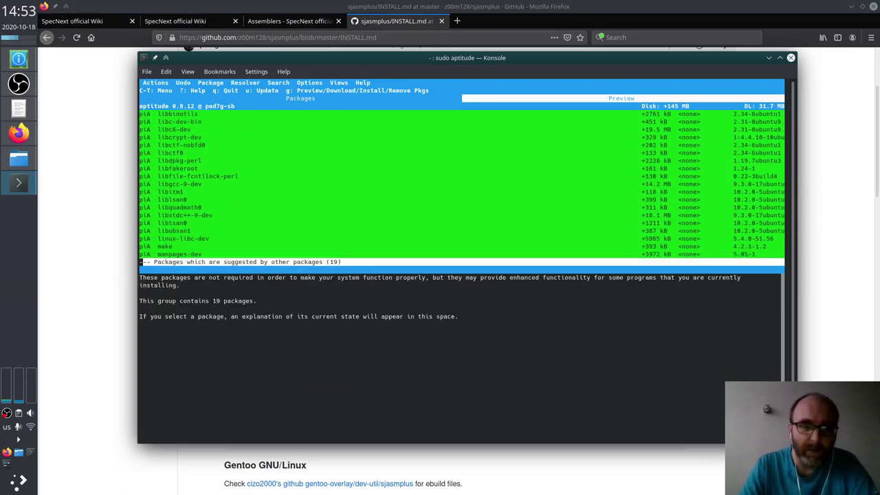
pyautogui.press('Up')
pyautogui.press('Up')
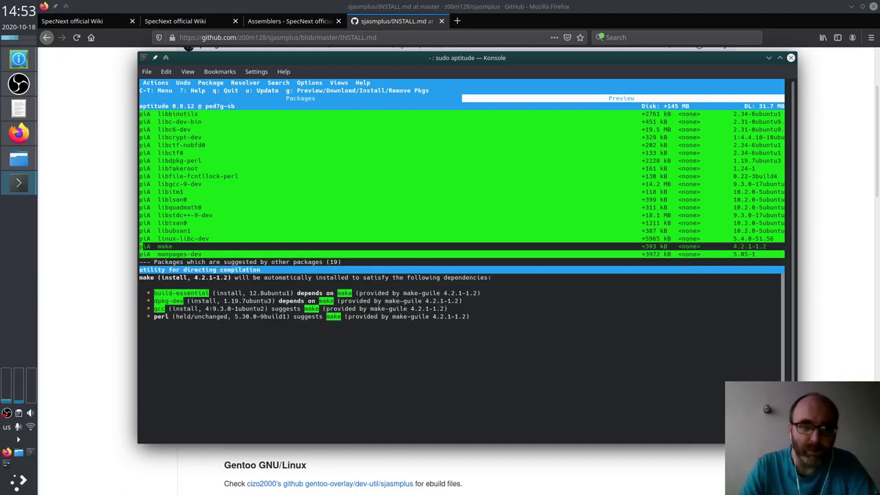
pyautogui.press('Up')
pyautogui.press('Up')
pyautogui.press('Up')
pyautogui.press('Up')
pyautogui.press('Up')
pyautogui.press('Up')
pyautogui.press('Up')
pyautogui.press('Up')
pyautogui.press('Up')
pyautogui.press('Up')
pyautogui.press('Up')
pyautogui.press('Up')
pyautogui.press('Up')
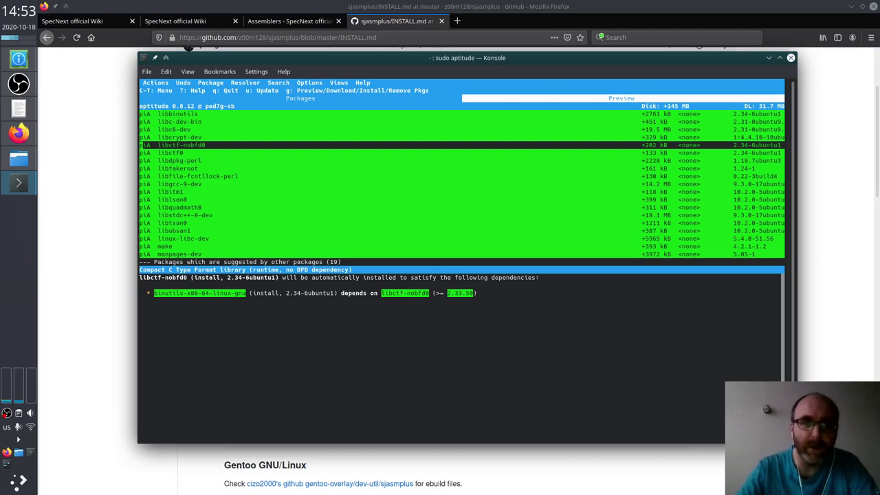
pyautogui.press('g')
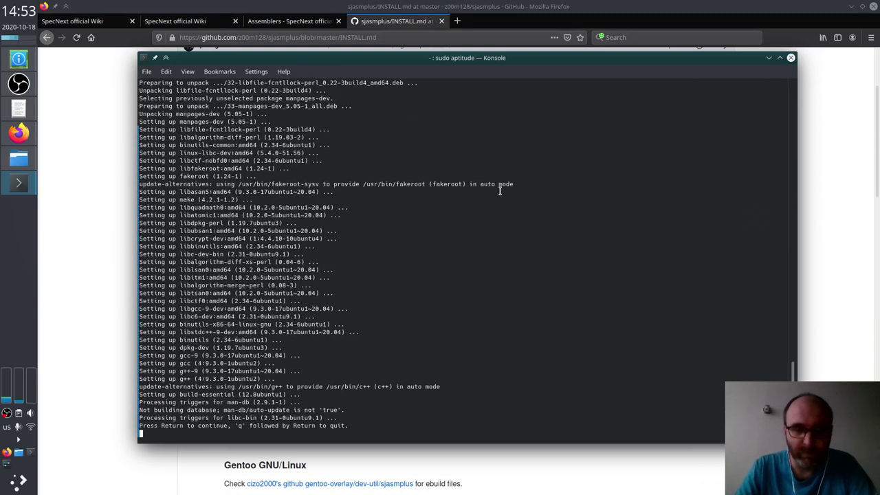
pyautogui.press('Return')
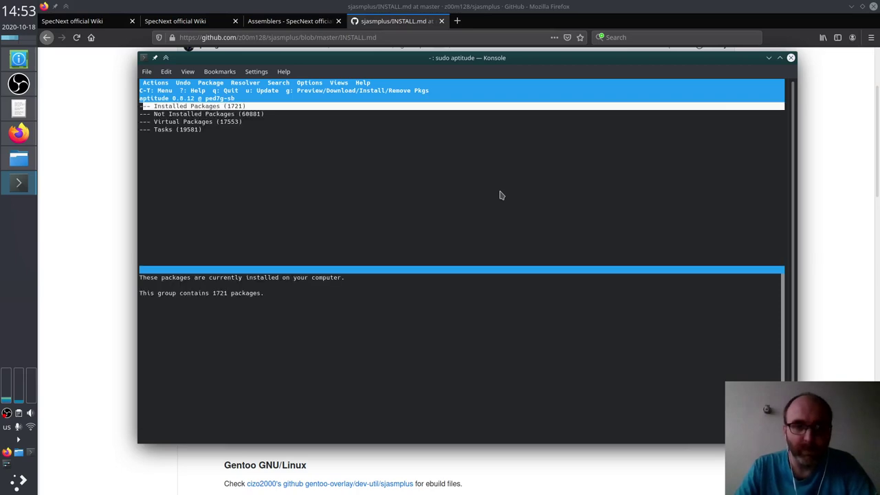
# Step: Clear Dolphin's terminal panel and run make, producing the 458.6 KiB sjasmplus binary, then return to INSTALL.md
pyautogui.hotkey('alt', 'Tab')
pyautogui.hotkey('alt', 'Tab')
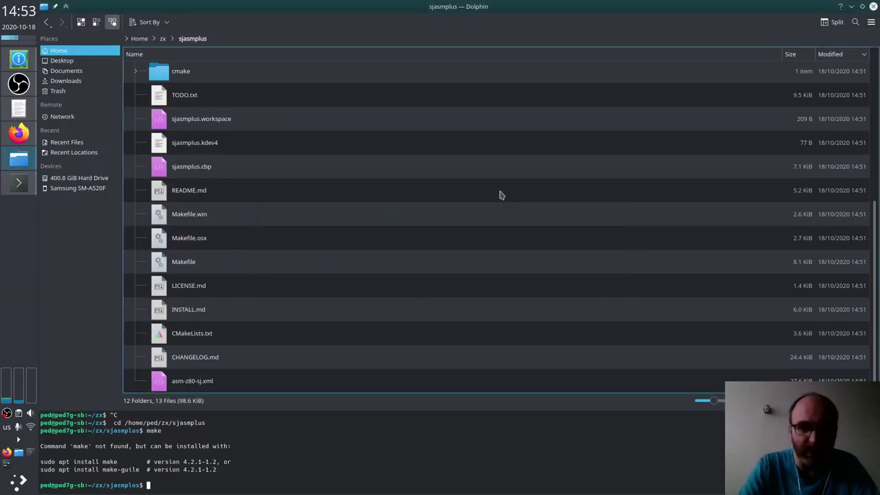
pyautogui.hotkey('ctrl', 'l')
pyautogui.write('make')
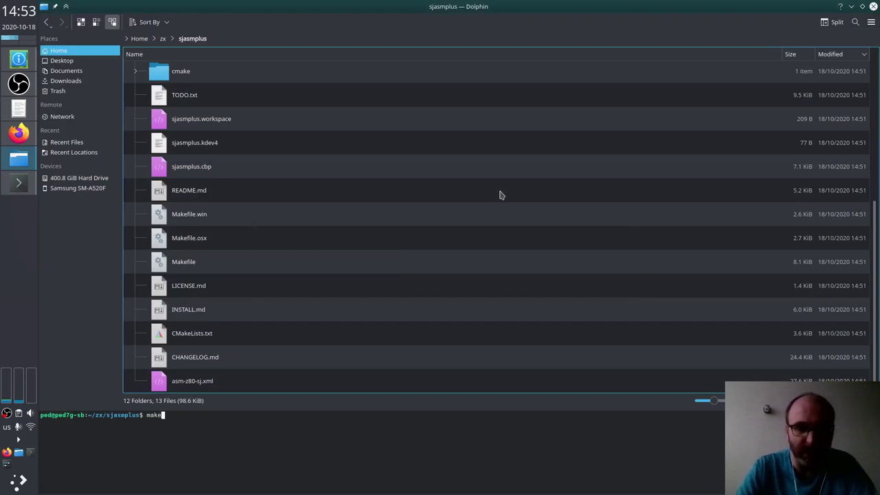
pyautogui.press('Return')
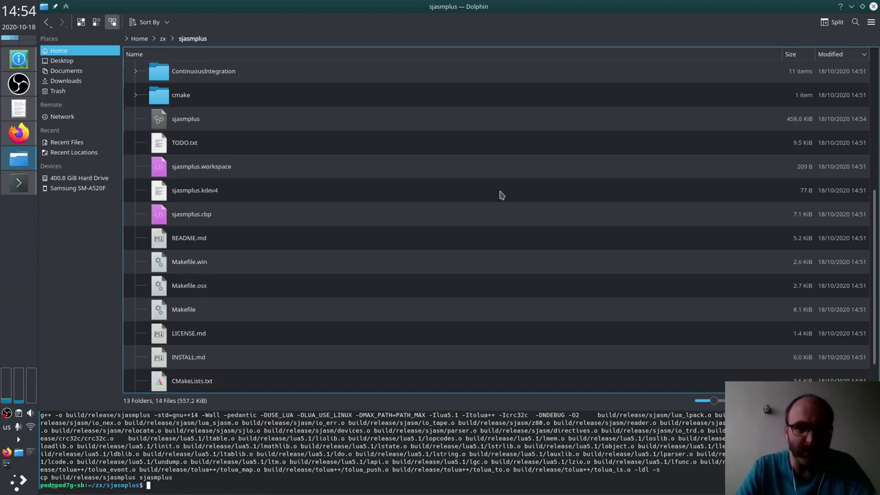
pyautogui.press('Up')
pyautogui.press('Return')
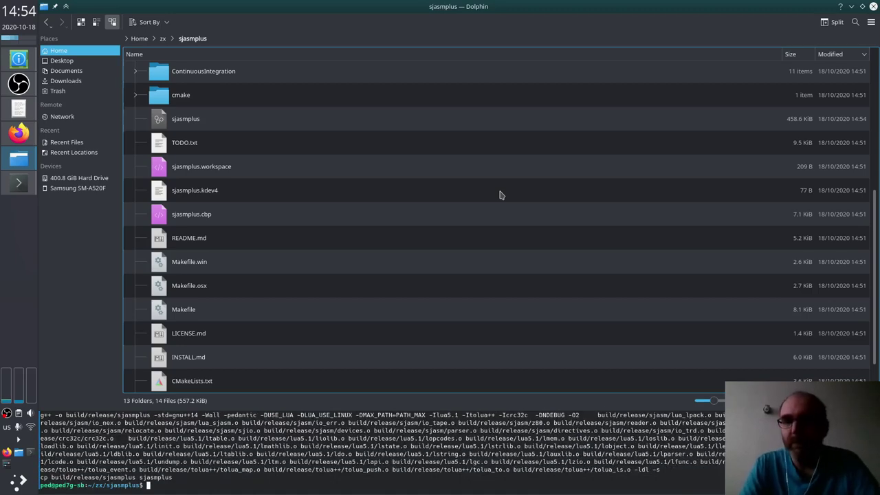
pyautogui.hotkey('alt', 'Tab')
pyautogui.hotkey('alt', 'Tab')
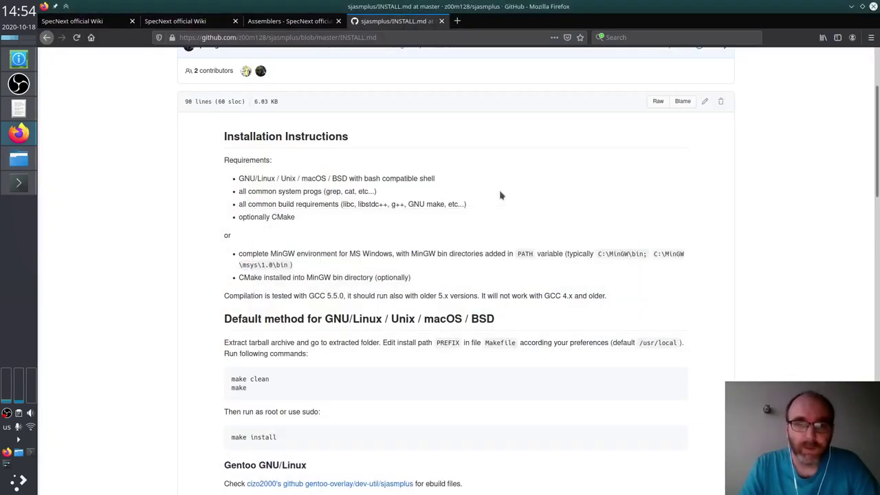
# Step: Scroll INSTALL.md down to its build and install sections, then return to Dolphin
pyautogui.scroll(-4, 500, 196)
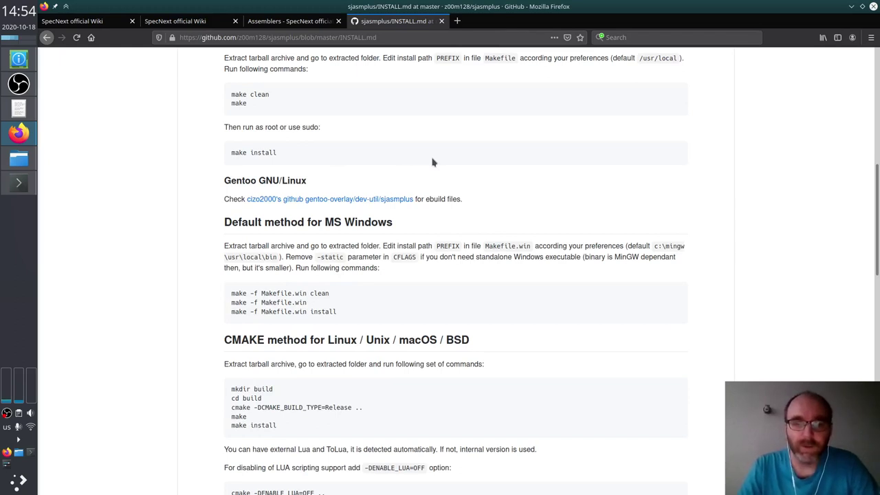
pyautogui.hotkey('alt', 'Tab')
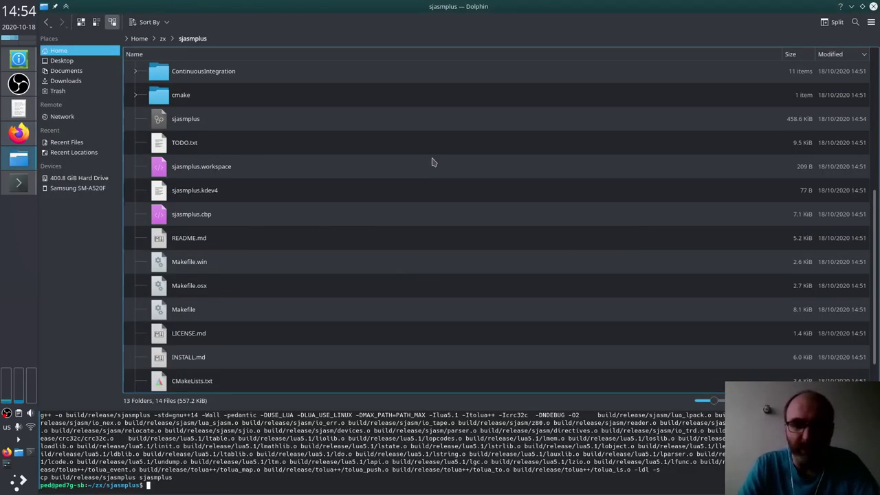
# Step: Run ls ~/.local in Dolphin's terminal panel to list its contents
pyautogui.write('ls ~/ped')
pyautogui.press('BackSpace')
pyautogui.press('BackSpace')
pyautogui.press('BackSpace')
pyautogui.write('.local')
pyautogui.press('Return')
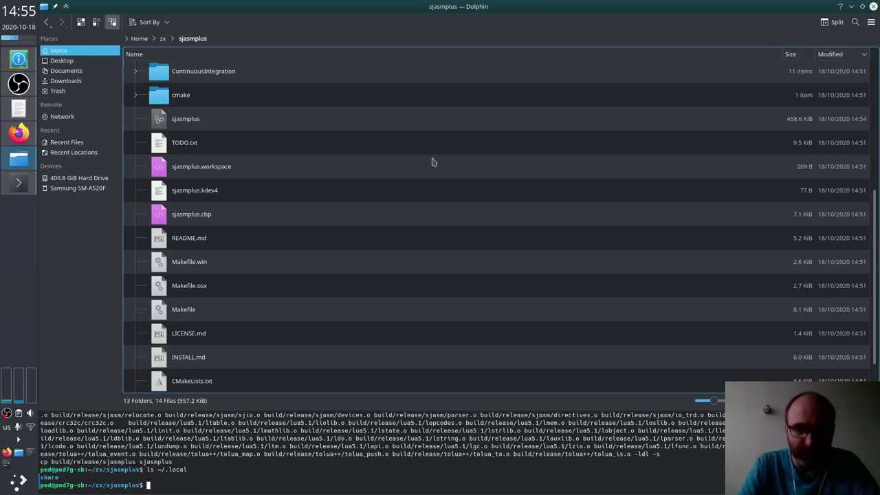
# Step: Page through the Makefile with more and paste its make PREFIX=~/.local install example at the prompt
pyautogui.write('more Makefile')
pyautogui.press('Return')
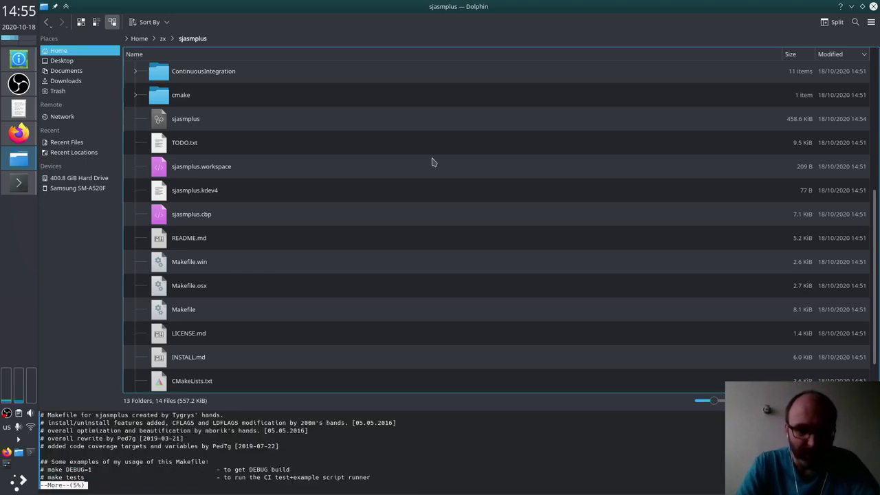
pyautogui.press('Return')
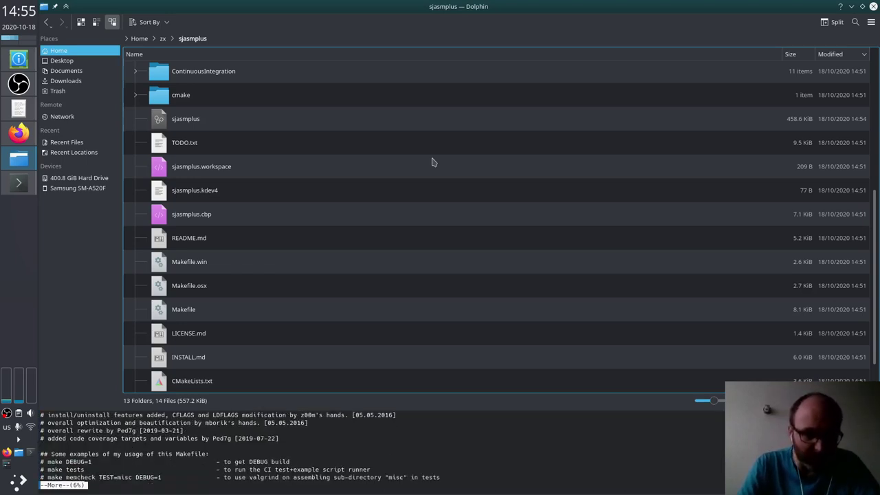
pyautogui.press('Return')
pyautogui.press('Return')
pyautogui.press('Return')
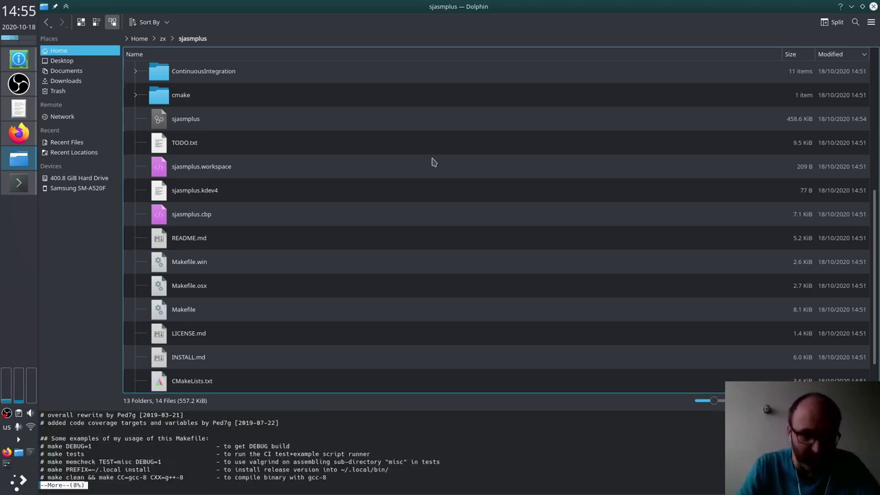
pyautogui.press('q')
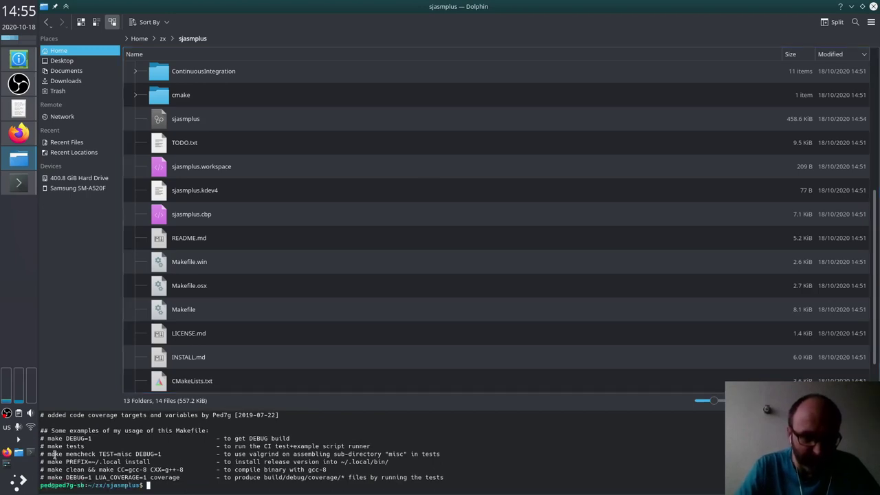
pyautogui.moveTo(47, 462); pyautogui.dragTo(160, 462)
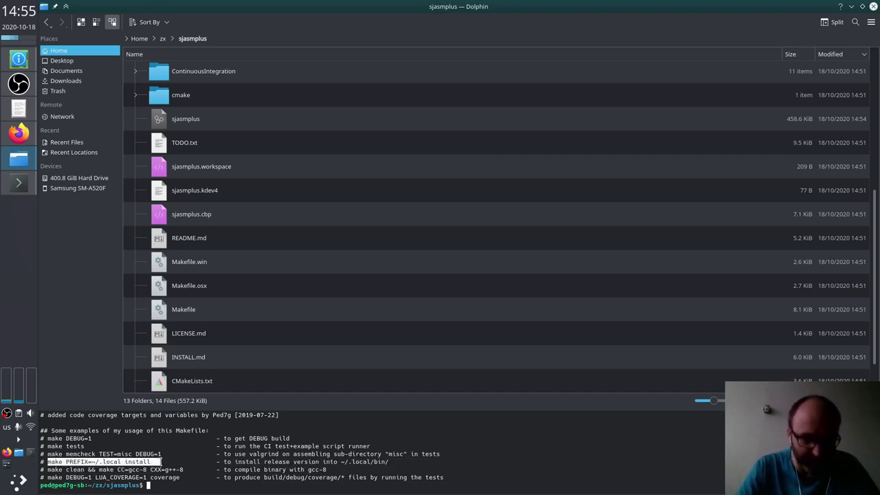
pyautogui.middleClick(160, 462)
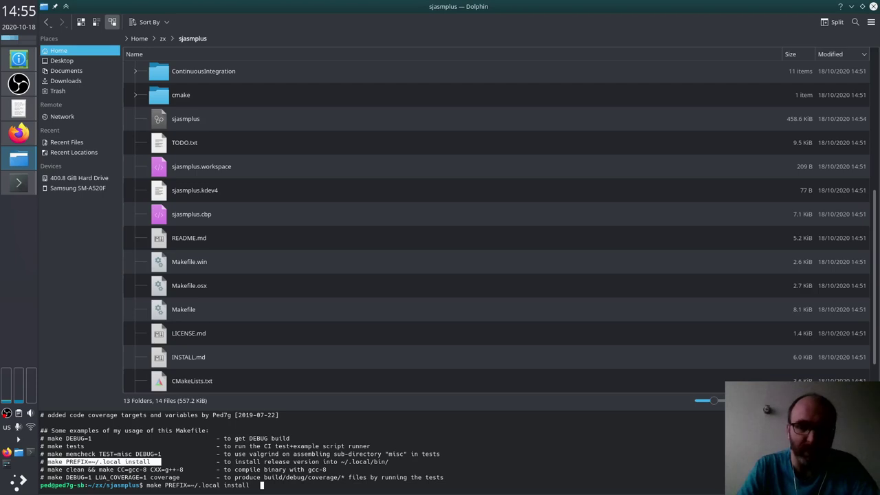
# Step: Run make PREFIX=~/.local install, then try sjasmplus, which reports 'command not found'
pyautogui.press('Return')
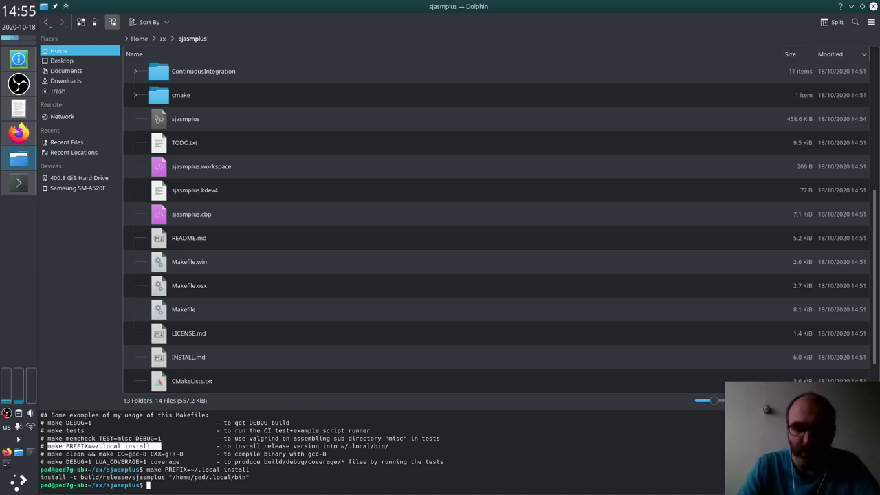
pyautogui.write('s')
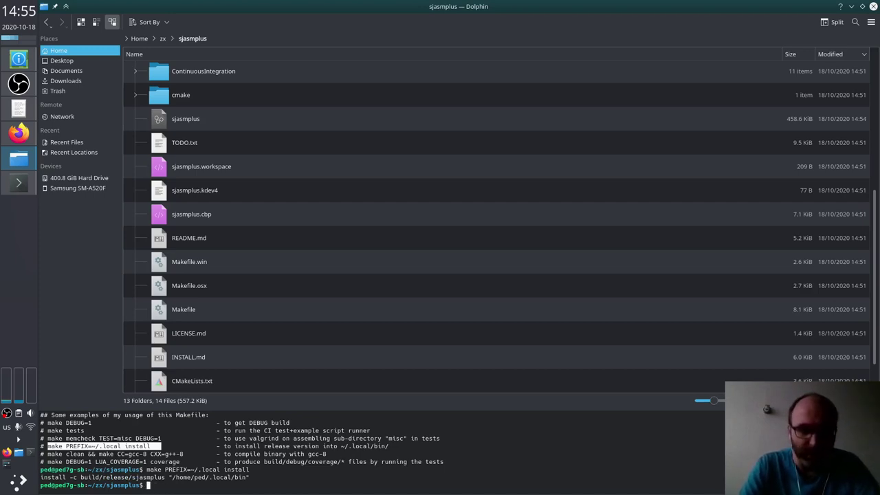
pyautogui.write('jasmplus')
pyautogui.press('Return')
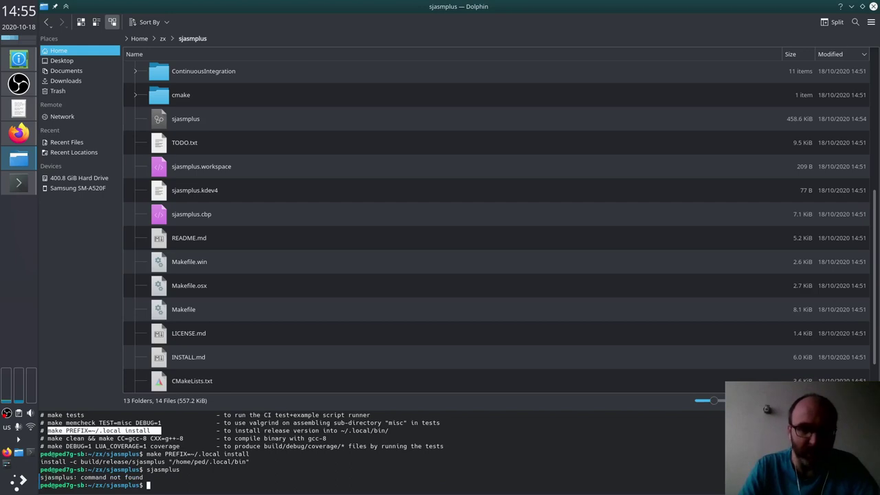
# Step: List ~/.local with ll, revealing bin is a 469656-byte file, and clear the recalled command
pyautogui.write('ll ~/')
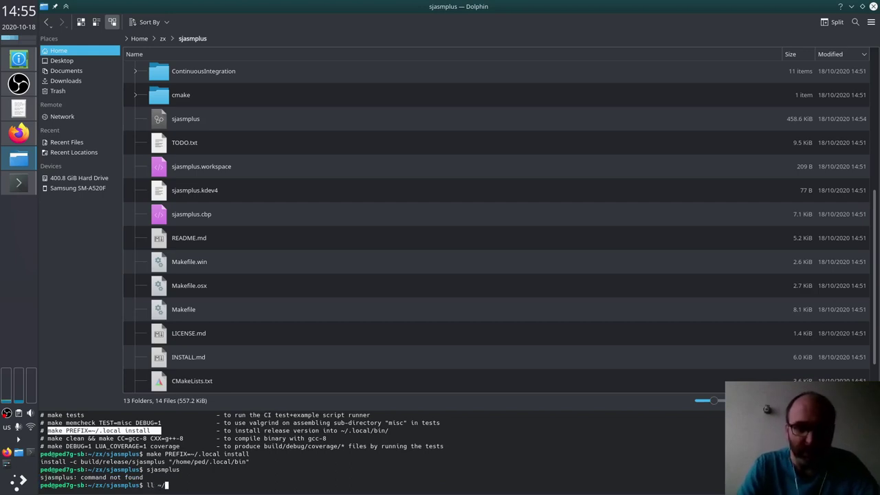
pyautogui.write('.local/')
pyautogui.press('Return')
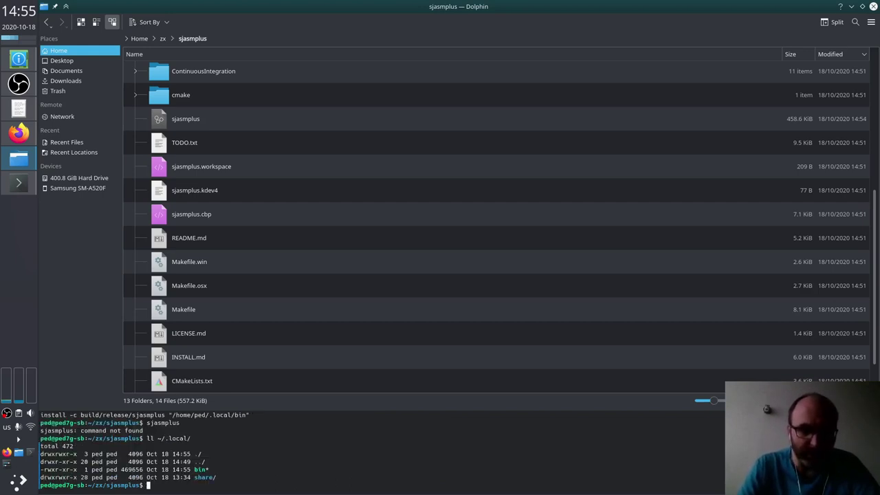
pyautogui.press('Up')
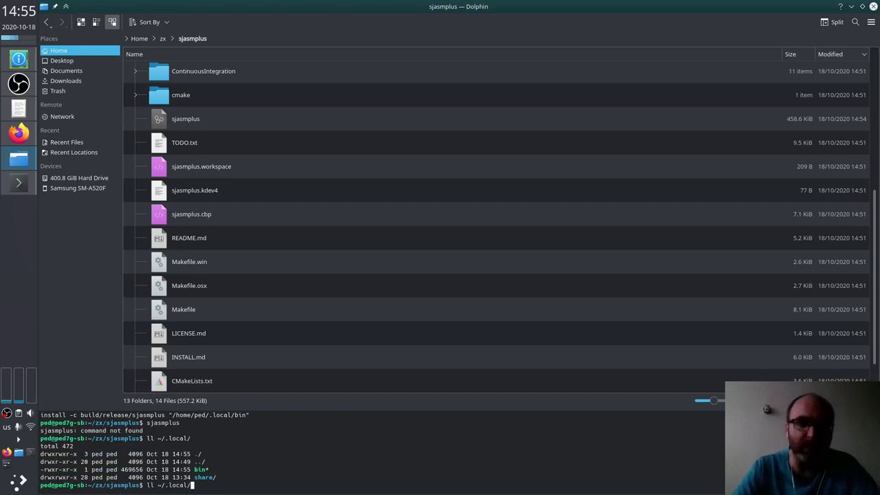
pyautogui.press('BackSpace')
pyautogui.press('BackSpace')
pyautogui.press('BackSpace')
pyautogui.press('BackSpace')
pyautogui.press('BackSpace')
pyautogui.press('BackSpace')
pyautogui.press('BackSpace')
pyautogui.press('BackSpace')
pyautogui.press('BackSpace')
pyautogui.press('BackSpace')
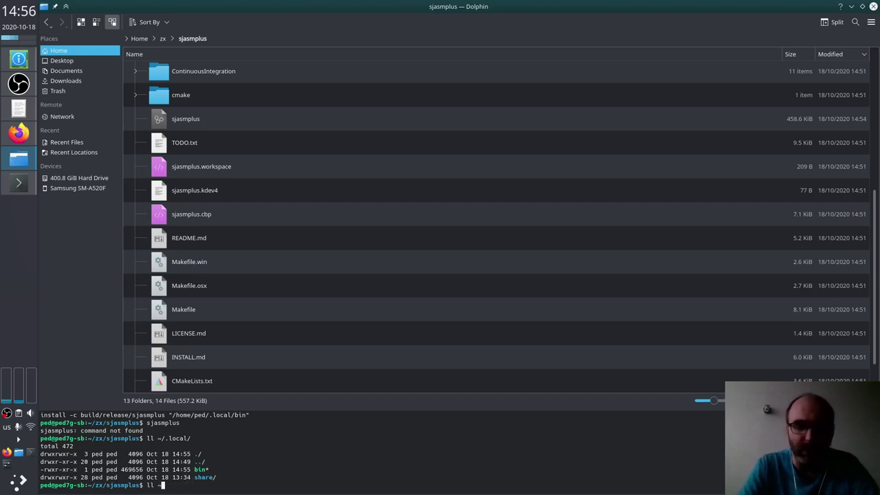
pyautogui.press('BackSpace')
pyautogui.press('BackSpace')
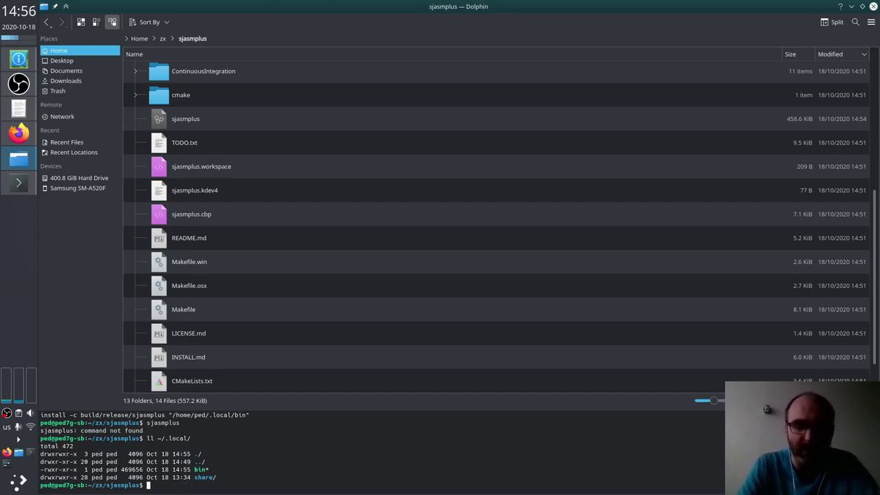
# Step: Delete the stray ~/.local/bin file and create ~/.local/bin as a real folder
pyautogui.write('rm ')
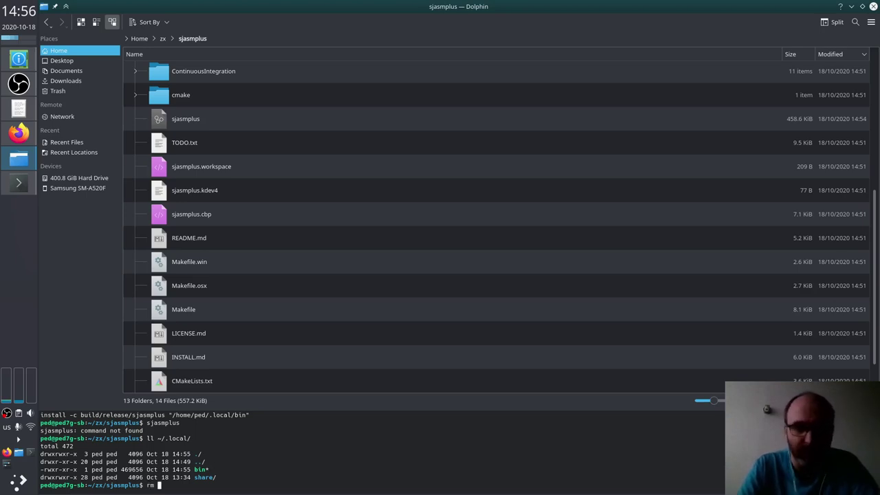
pyautogui.write('~/.local/')
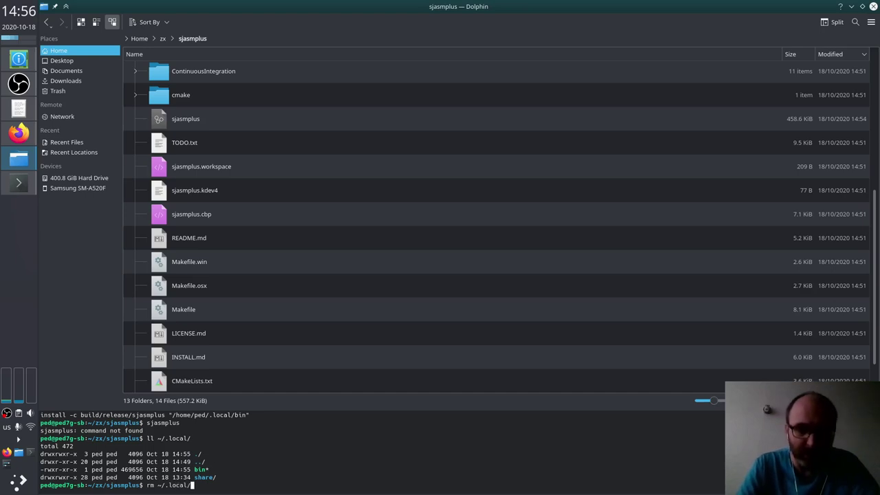
pyautogui.write('bin')
pyautogui.press('Return')
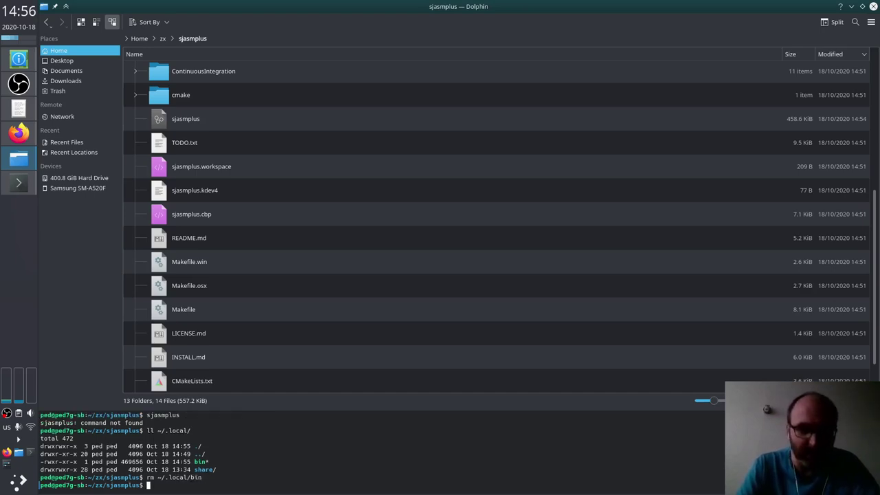
pyautogui.write('mkdir ')
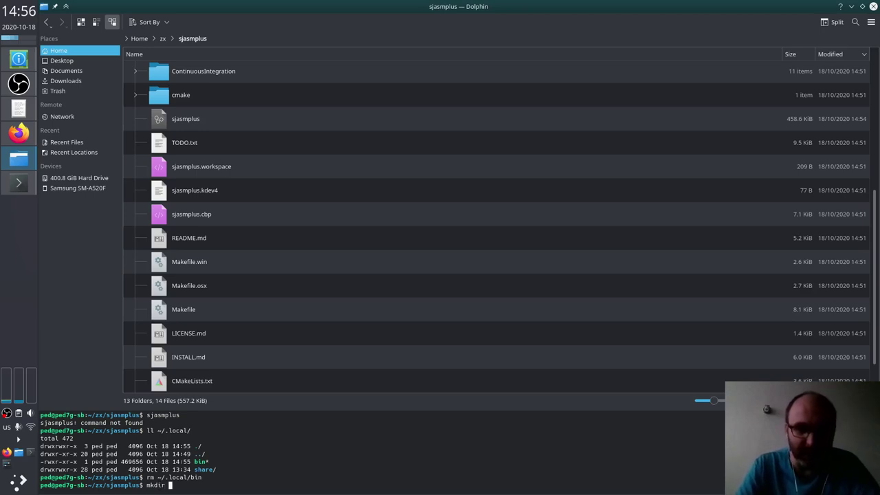
pyautogui.write('~/.local/')
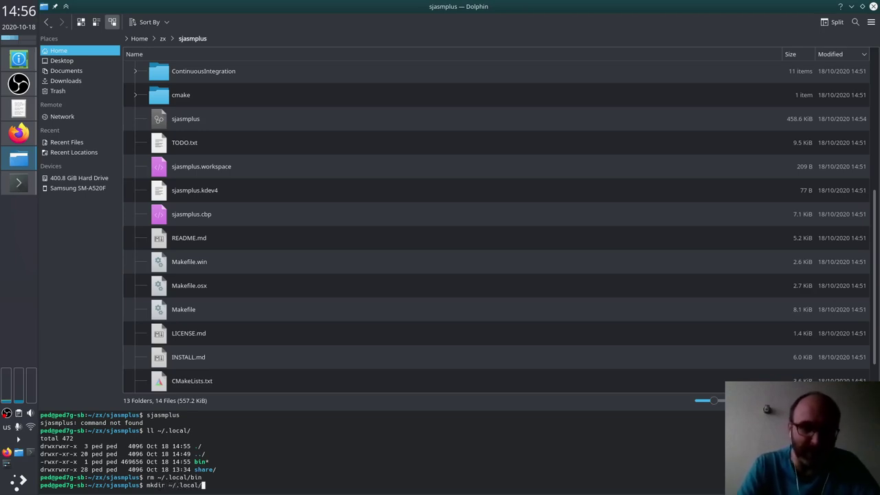
pyautogui.write('bin')
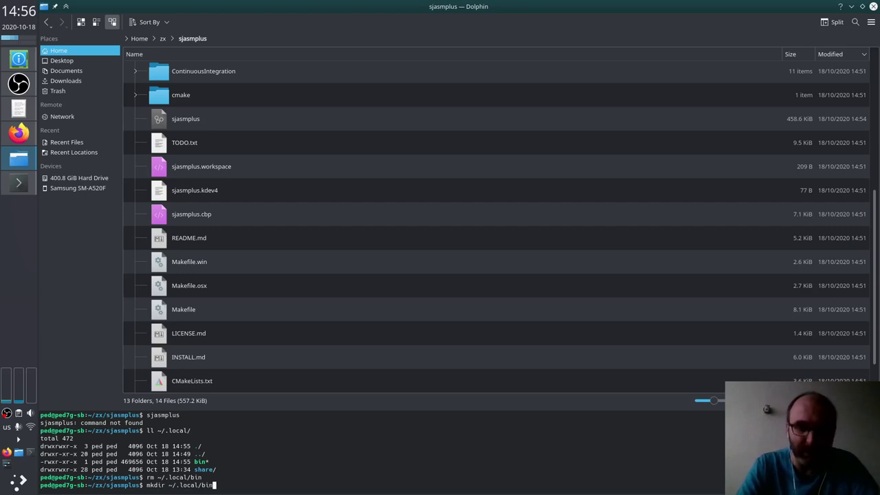
pyautogui.press('Return')
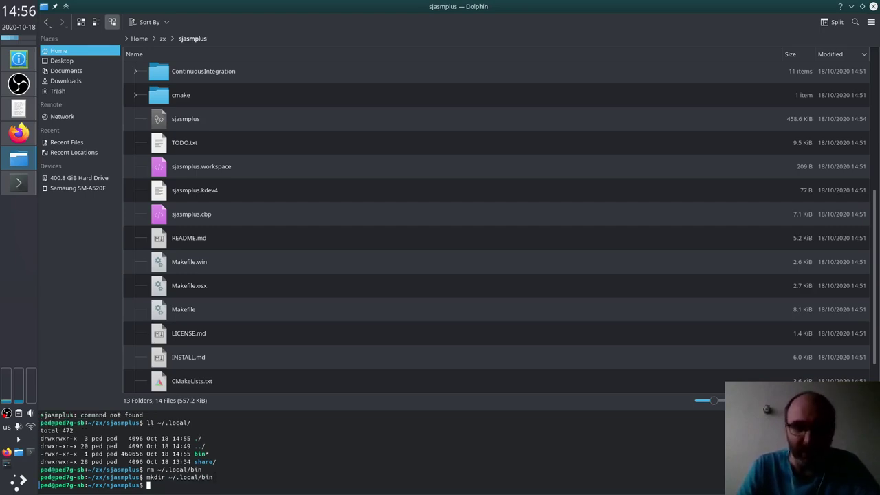
# Step: Clear the terminal and rerun make PREFIX=~/.local install from history
pyautogui.hotkey('ctrl', 'l')
pyautogui.write('rm ~/.local/bin')
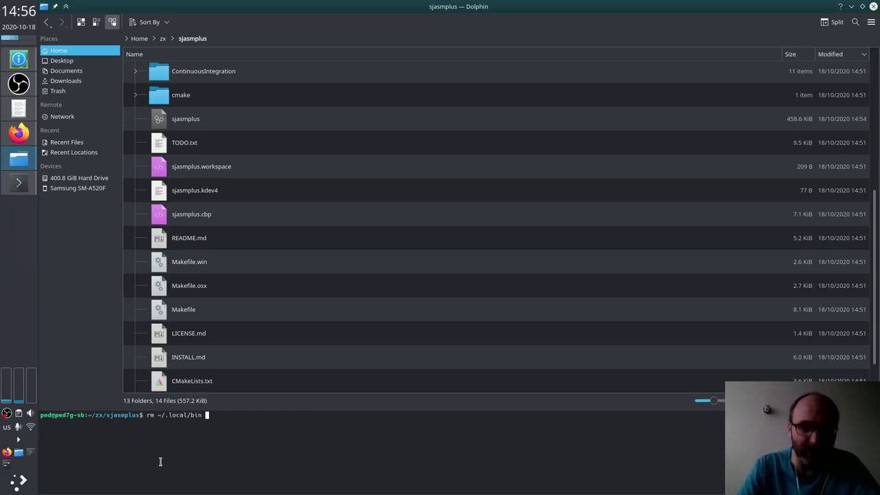
pyautogui.press('BackSpace')
pyautogui.press('BackSpace')
pyautogui.press('BackSpace')
pyautogui.press('BackSpace')
pyautogui.hotkey('ctrl', 'u')
pyautogui.write('sjasmplus')
pyautogui.press('Up')
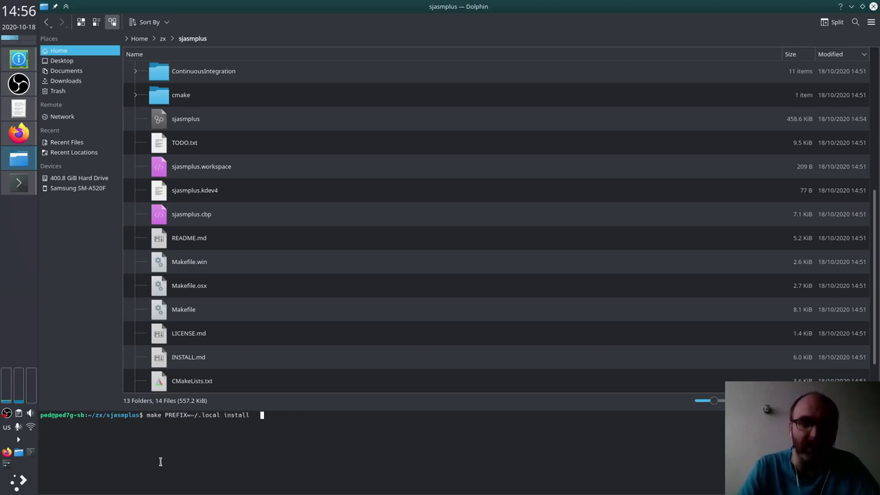
pyautogui.press('Return')
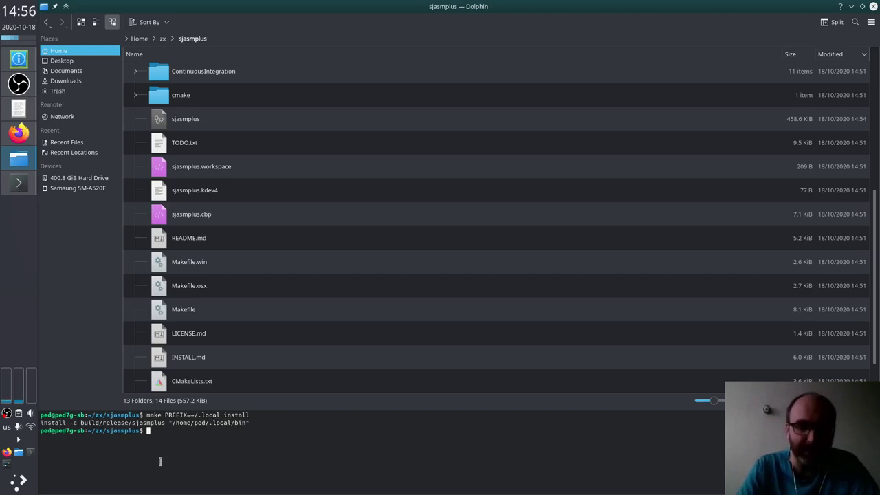
# Step: List ~/.local and ~/.local/bin with ls -l, confirming the 469656-byte sjasmplus executable
pyautogui.write('ll')
pyautogui.press('BackSpace')
pyautogui.press('BackSpace')
pyautogui.write('s -l ~/')
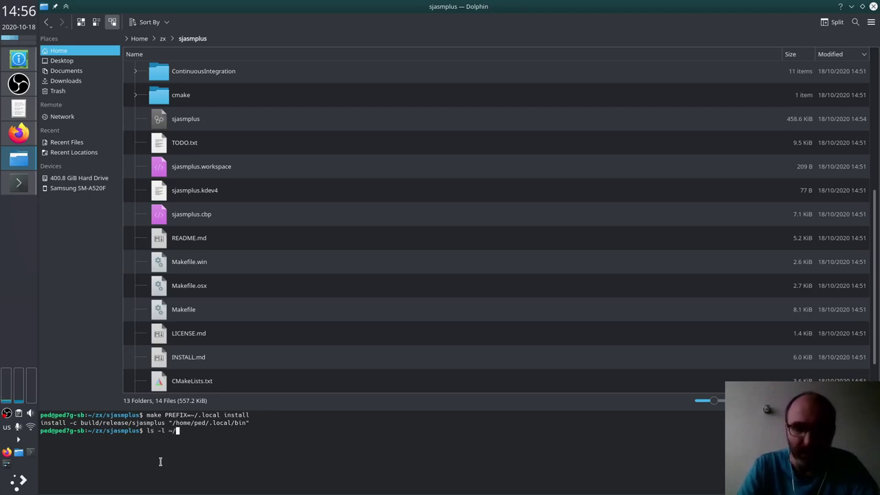
pyautogui.write('.local')
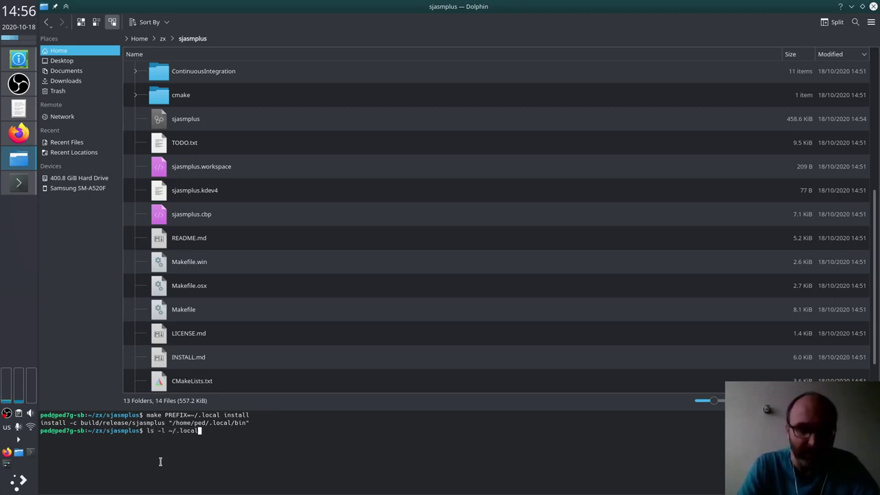
pyautogui.press('Return')
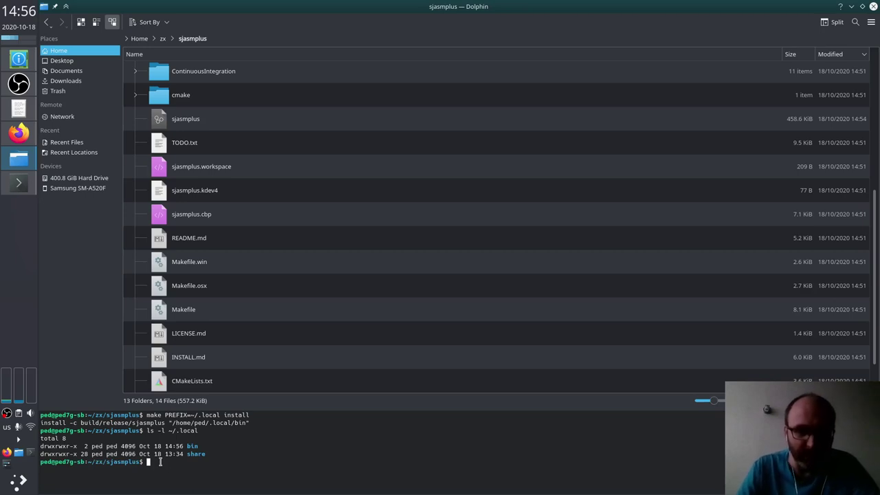
pyautogui.press('Up')
pyautogui.write('/bin')
pyautogui.press('Return')
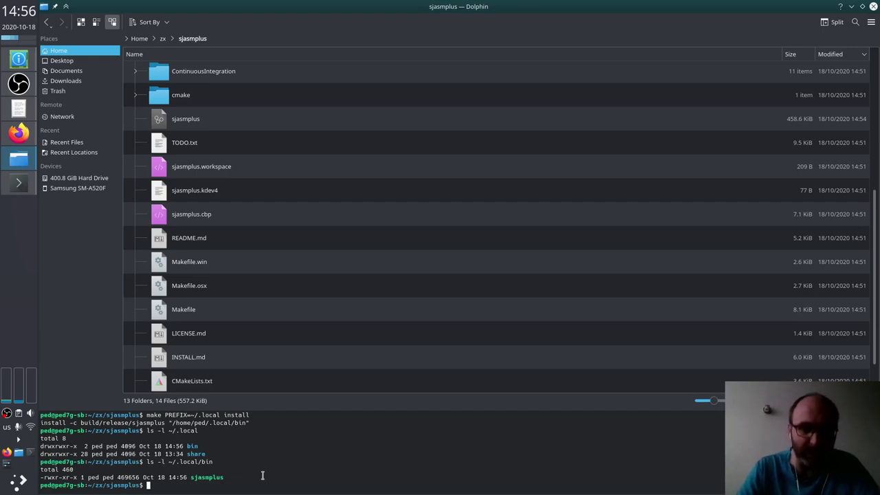
# Step: Run sjasmplus by bare name, then via ~/.local/bin/sjasmplus to print its help; hide the terminal
pyautogui.write('sjasm')
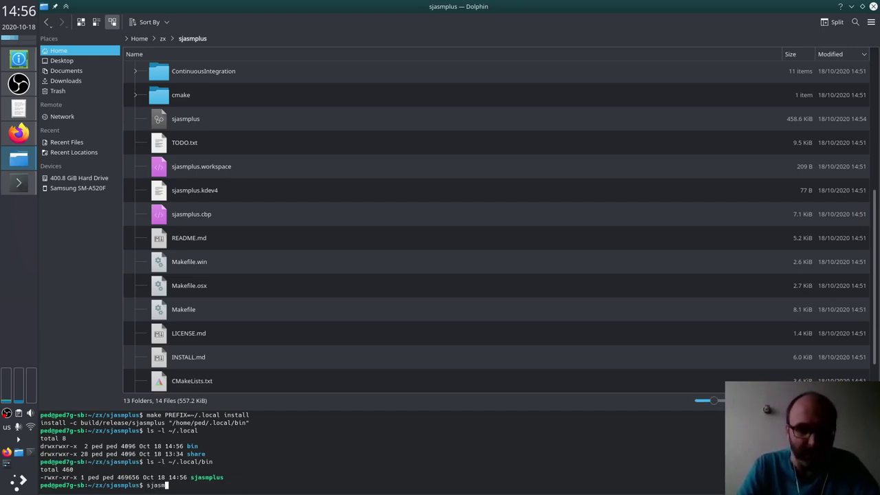
pyautogui.write('pl')
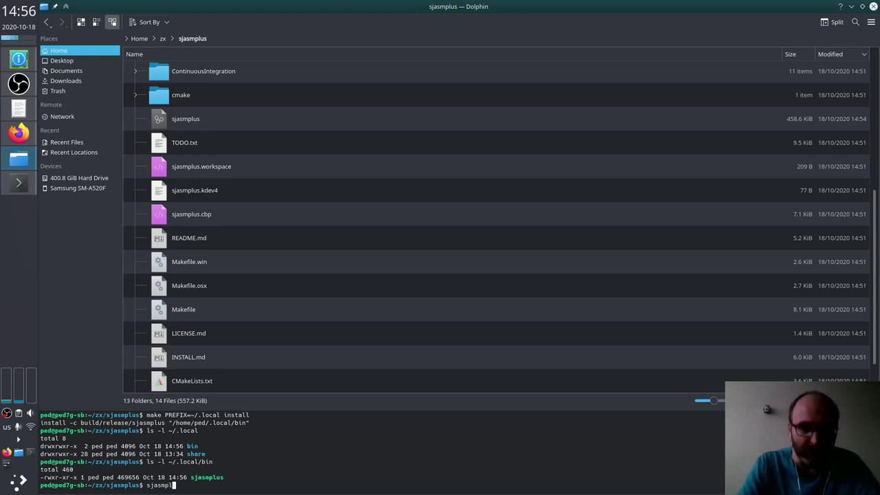
pyautogui.write('us')
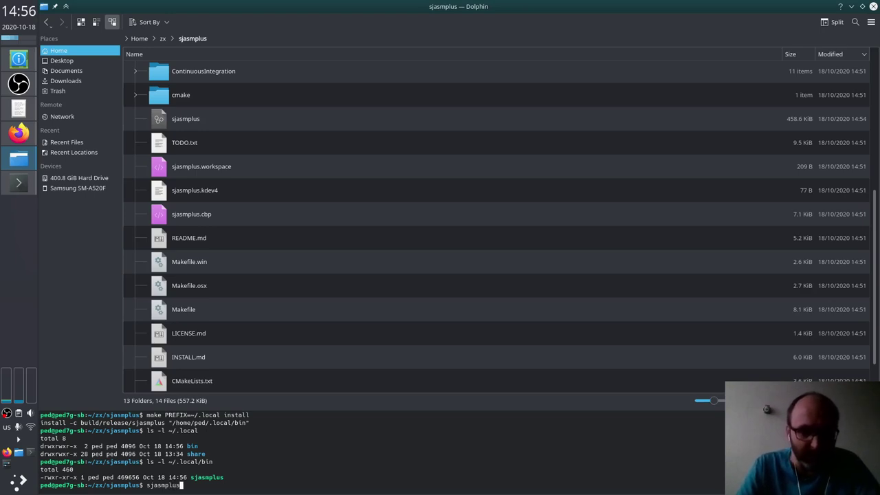
pyautogui.press('Return')
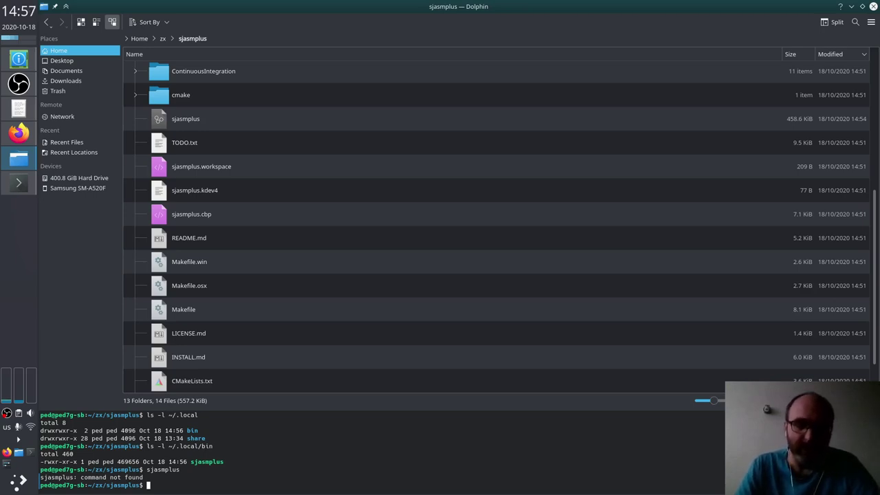
pyautogui.write('~/.local/bi')
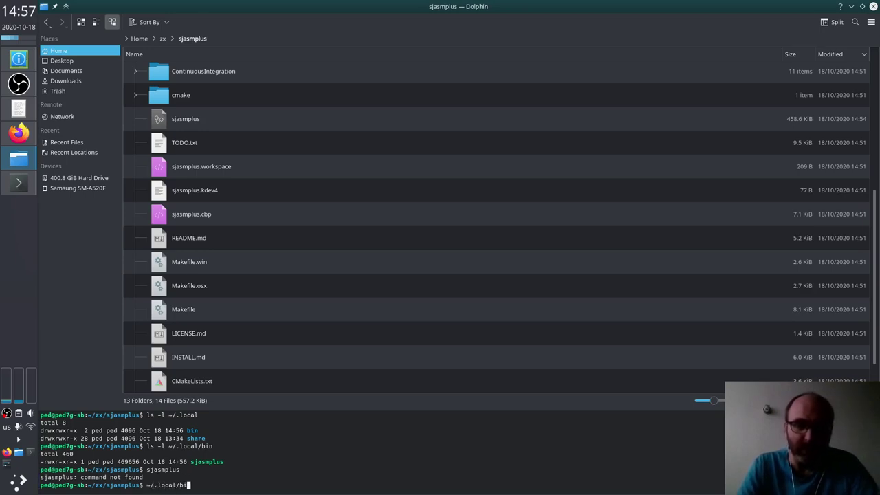
pyautogui.write('n/sjasmplus')
pyautogui.press('Return')
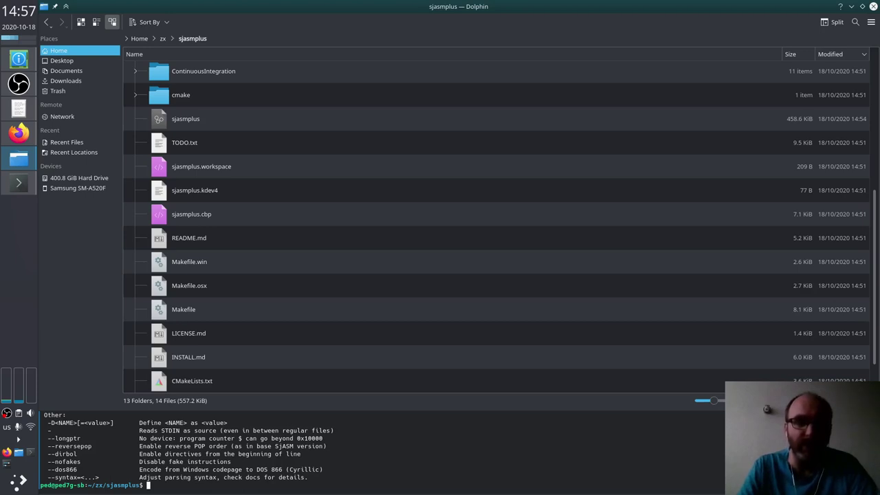
pyautogui.press('F4')
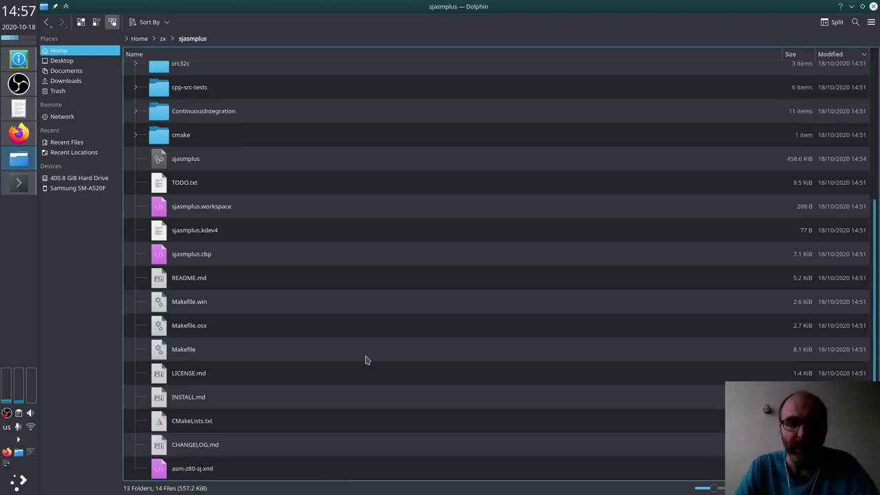
# Step: Reopen the terminal panel, retry bare sjasmplus (still not found), and switch to Firefox's INSTALL.md
pyautogui.press('F4')
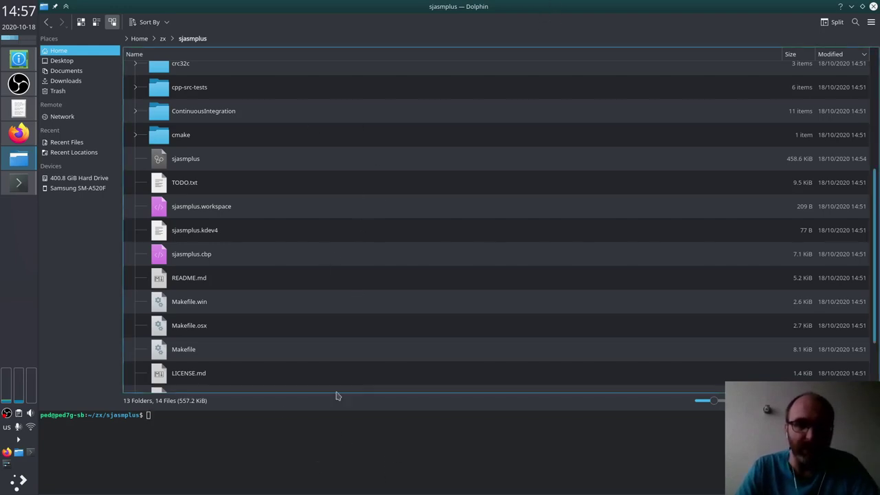
pyautogui.click(296, 472)
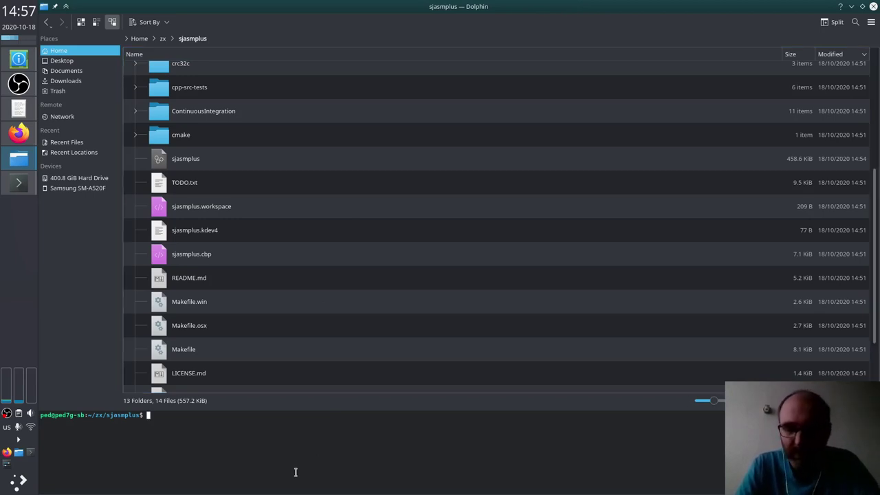
pyautogui.write('sjasmplus')
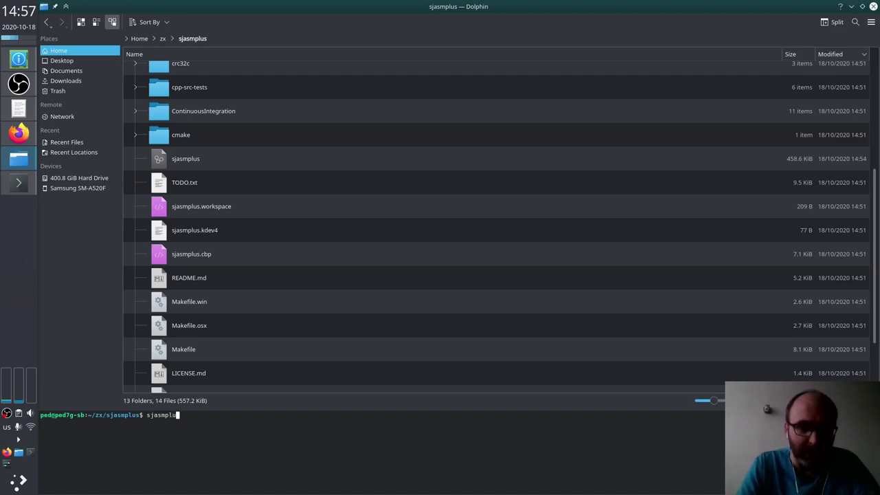
pyautogui.press('Return')
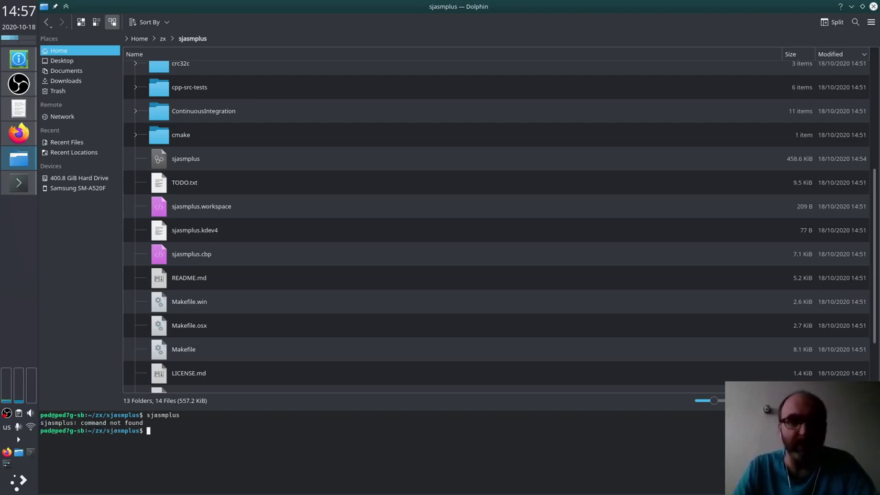
pyautogui.hotkey('alt', 'Tab')
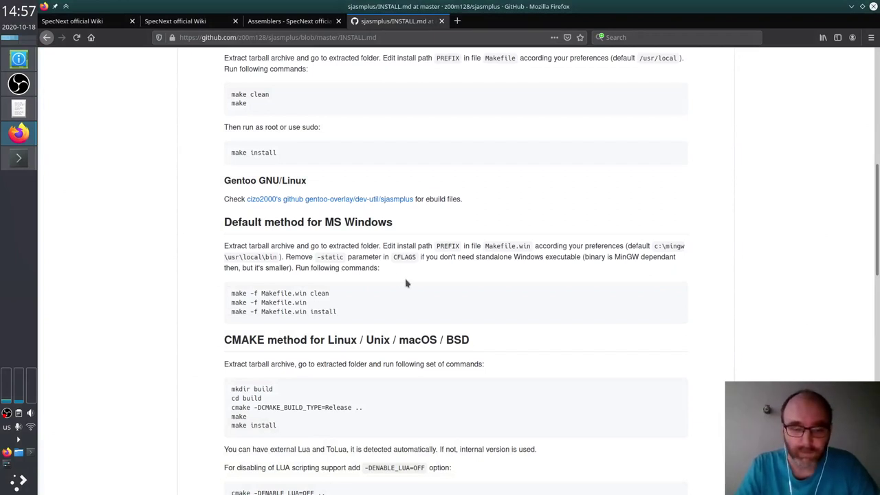
# Step: Run sjasmplus in a fresh Konsole window (command not found), then return to Firefox's search box
pyautogui.hotkey('ctrl', 'alt', 't')
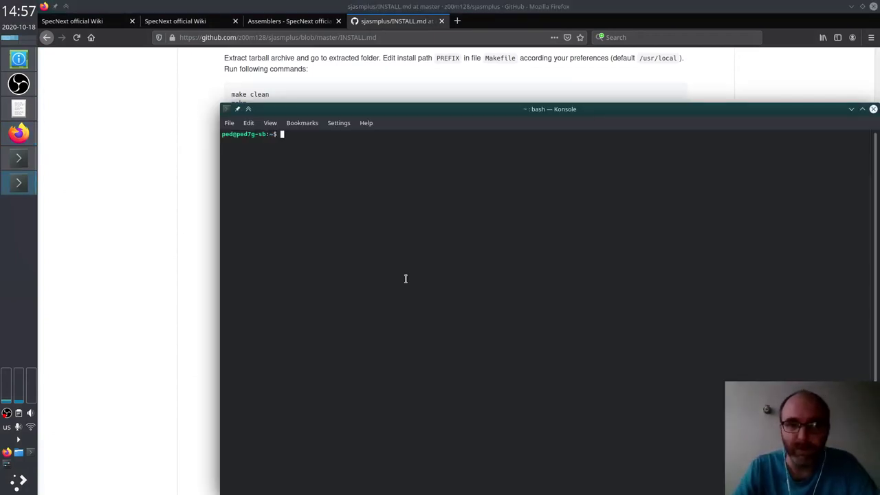
pyautogui.moveTo(446, 115); pyautogui.dragTo(346, 77)
pyautogui.write('sjasmplus')
pyautogui.press('Return')
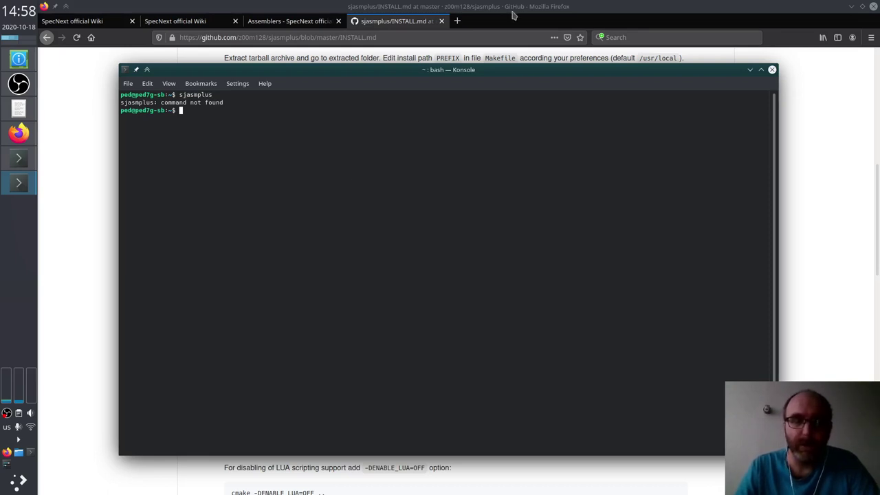
pyautogui.click(512, 15)
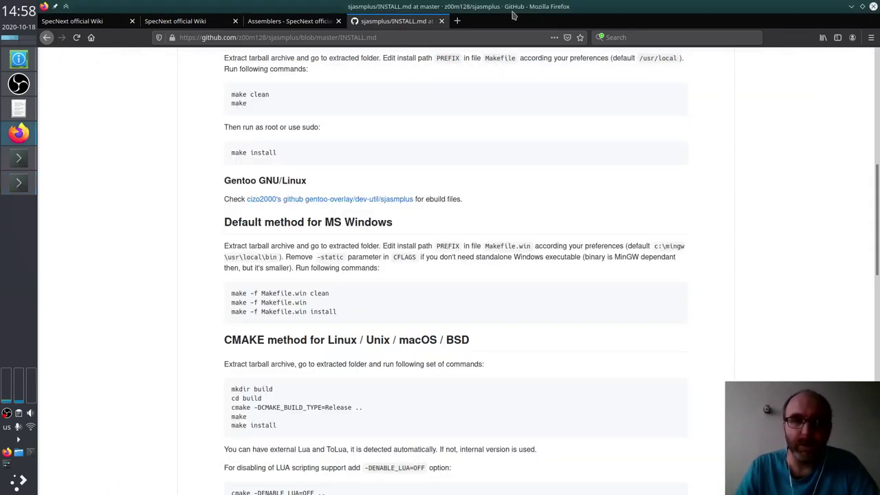
pyautogui.click(639, 38)
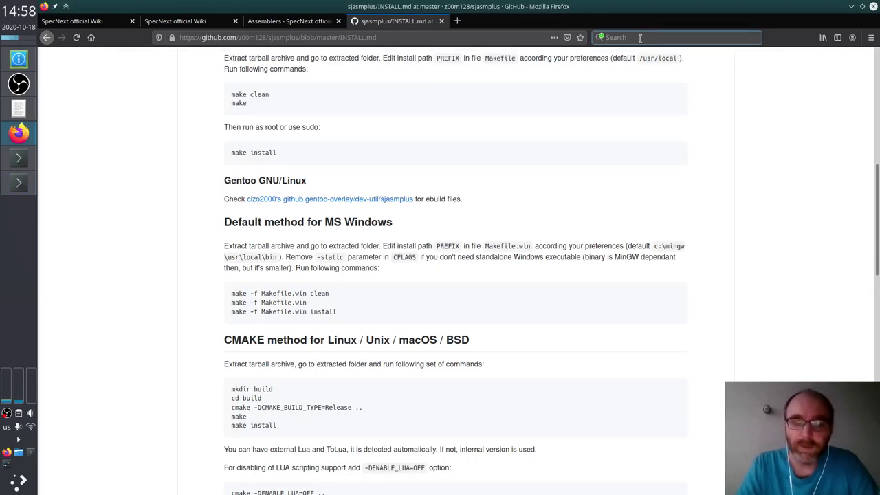
# Step: Search Google for 'linux enable .local/bin in search path' and scroll through the results
pyautogui.write('linux ')
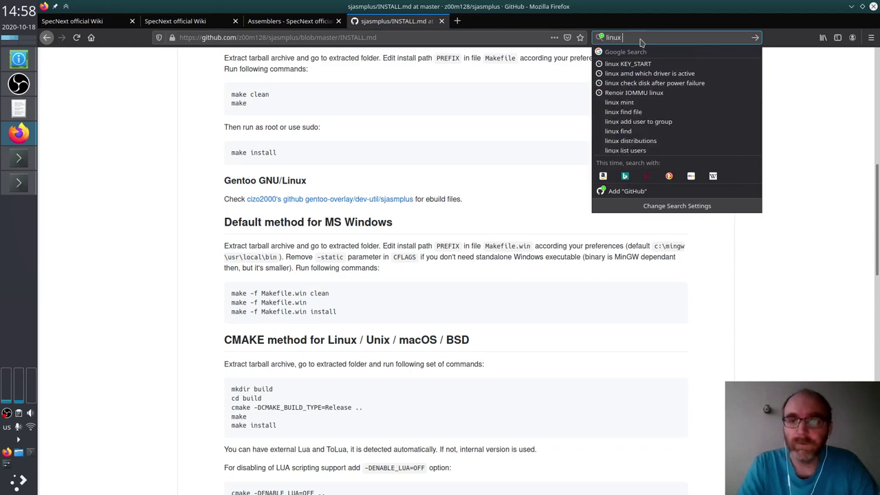
pyautogui.write('enable')
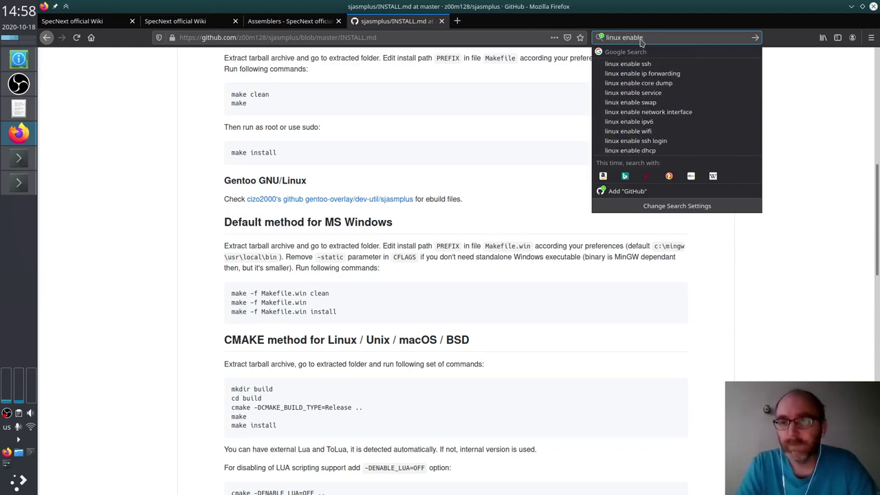
pyautogui.write(' .local')
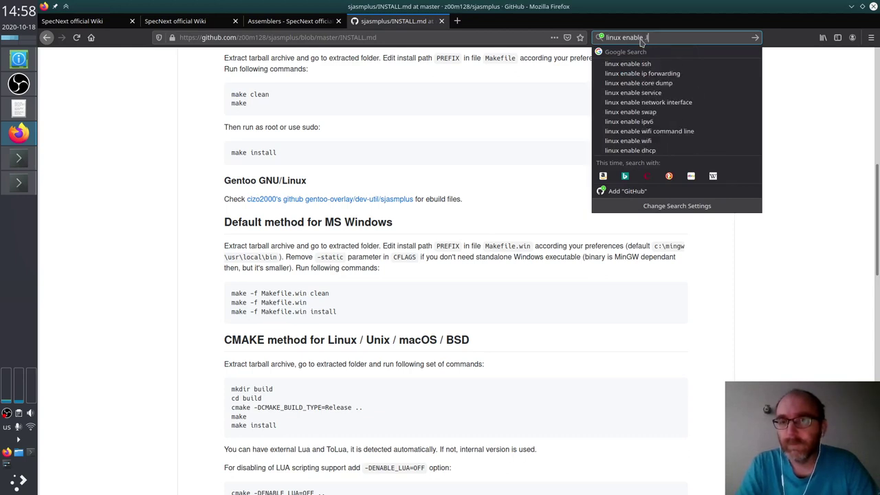
pyautogui.write('/bin')
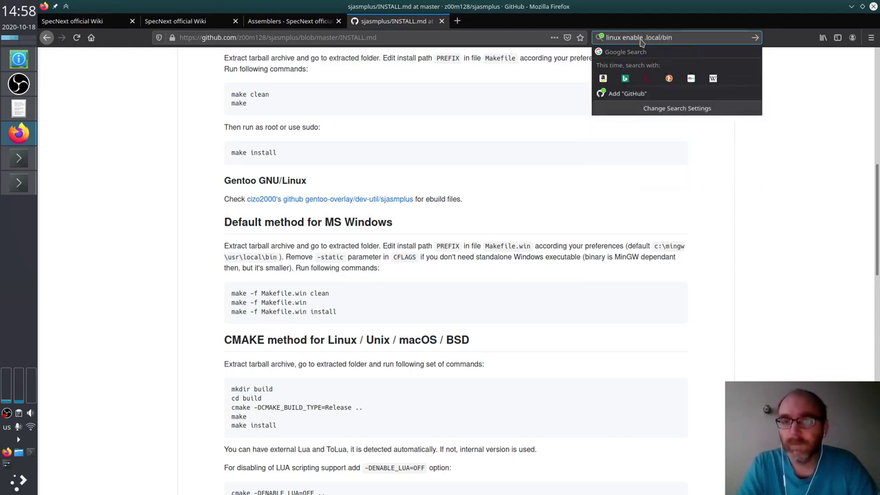
pyautogui.write(' in search path')
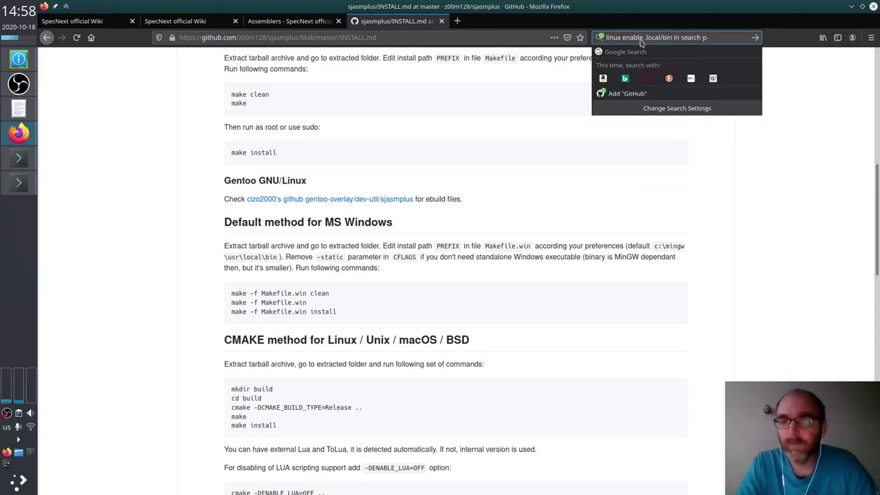
pyautogui.press('Return')
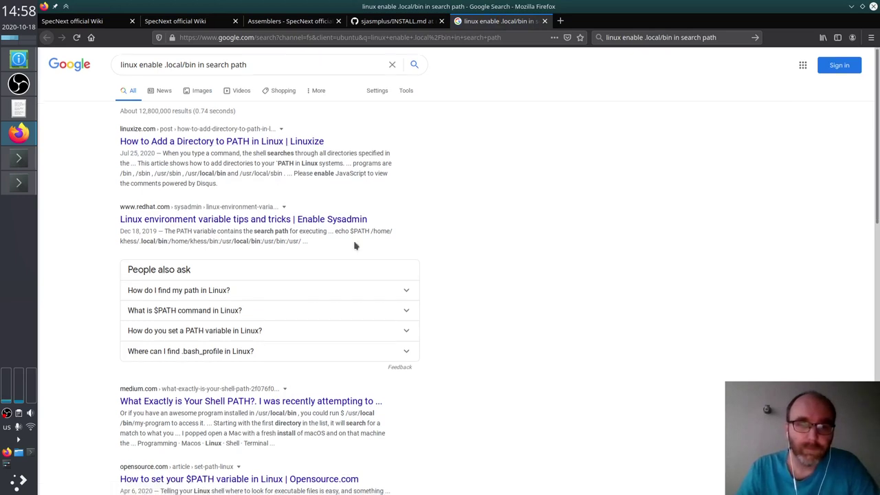
pyautogui.scroll(-5, 355, 246)
pyautogui.scroll(-1, 355, 242)
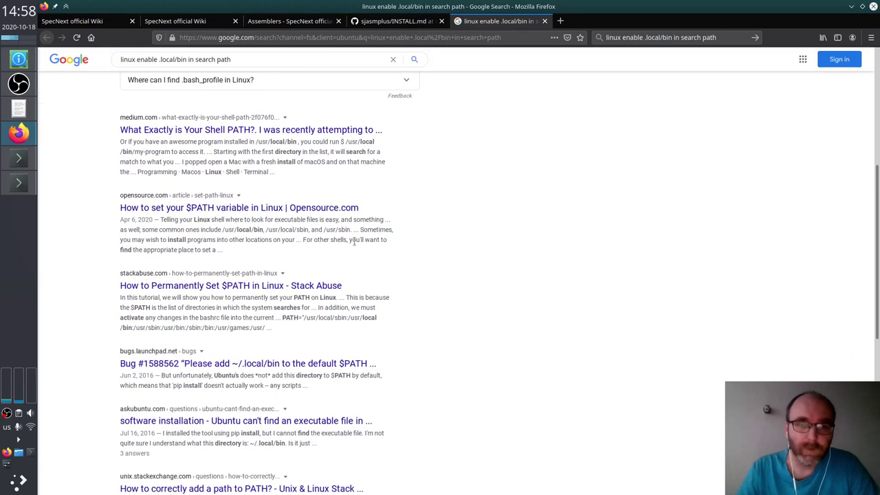
pyautogui.scroll(1, 355, 244)
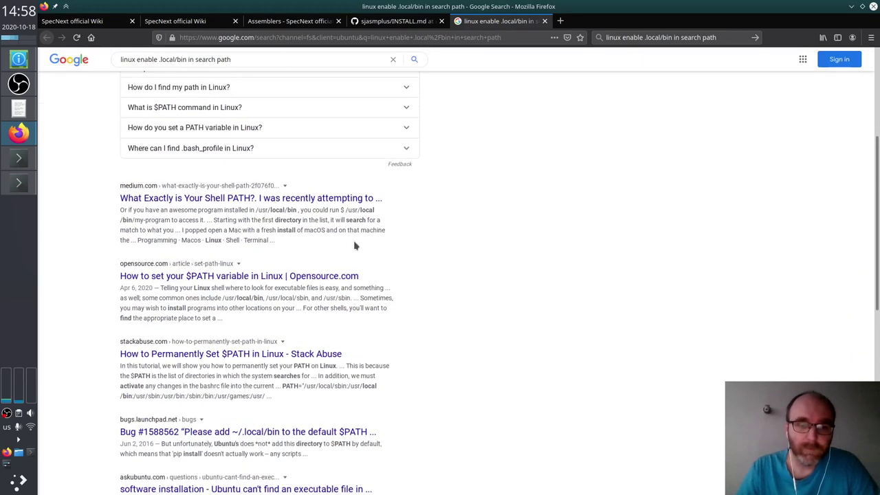
pyautogui.scroll(-3, 355, 246)
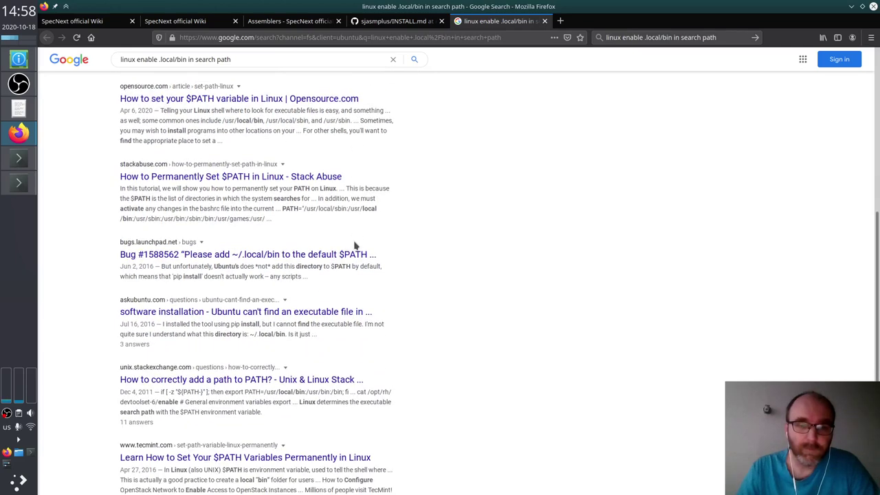
# Step: Open Launchpad bug #1588562 about adding ~/.local/bin to $PATH and scroll its comments
pyautogui.click(280, 256)
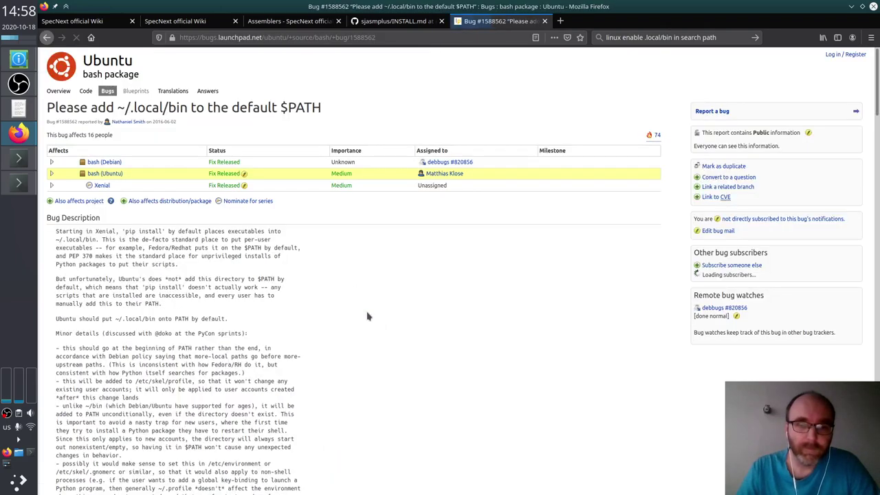
pyautogui.scroll(-10, 365, 336)
pyautogui.scroll(1, 365, 337)
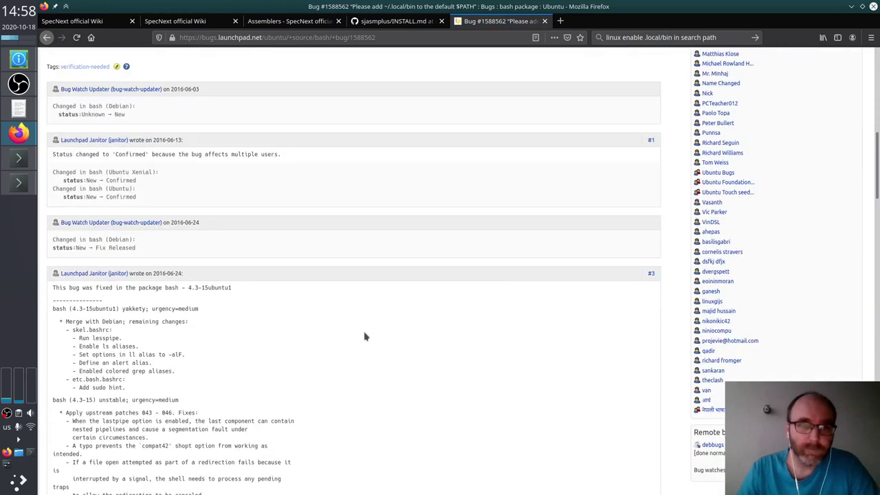
pyautogui.scroll(-5, 365, 337)
pyautogui.scroll(1, 365, 336)
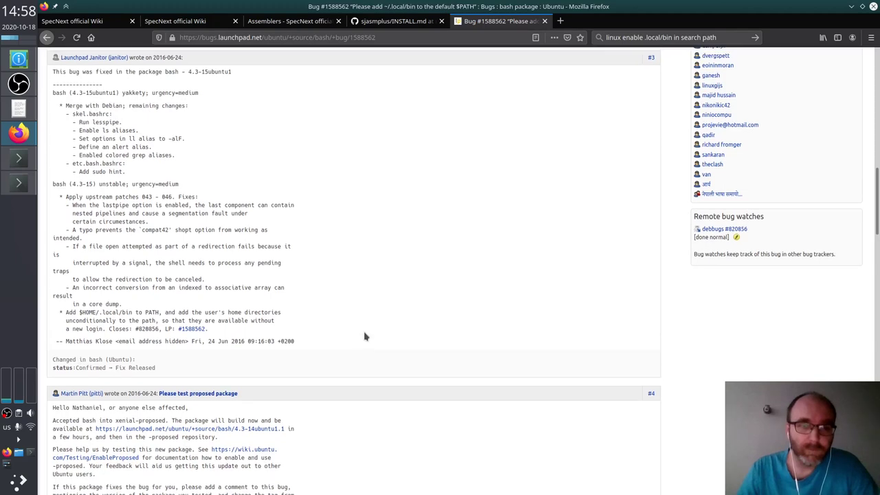
pyautogui.scroll(-4, 365, 336)
pyautogui.scroll(-2, 365, 336)
# Step: Drop down Yakuake, type and clear a test entry, then hide it and keep reading the bug
pyautogui.press('F12')
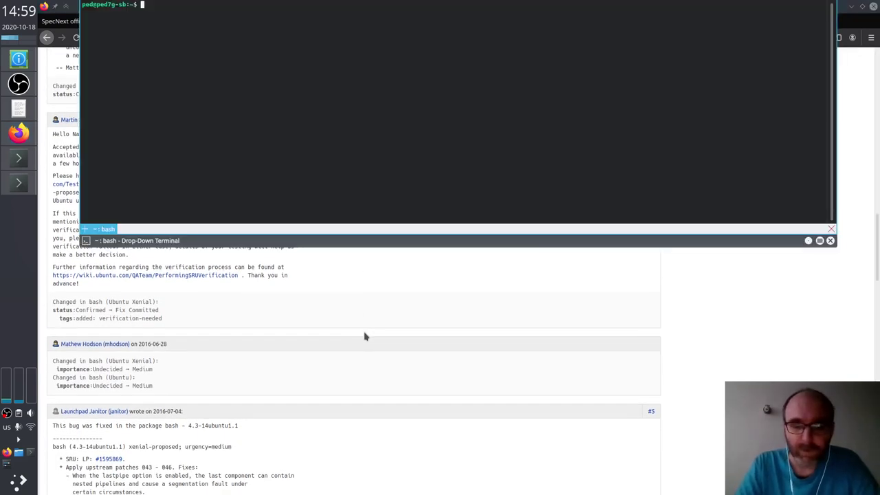
pyautogui.write('test')
pyautogui.press('BackSpace')
pyautogui.press('BackSpace')
pyautogui.press('BackSpace')
pyautogui.write('a')
pyautogui.press('BackSpace')
pyautogui.press('BackSpace')
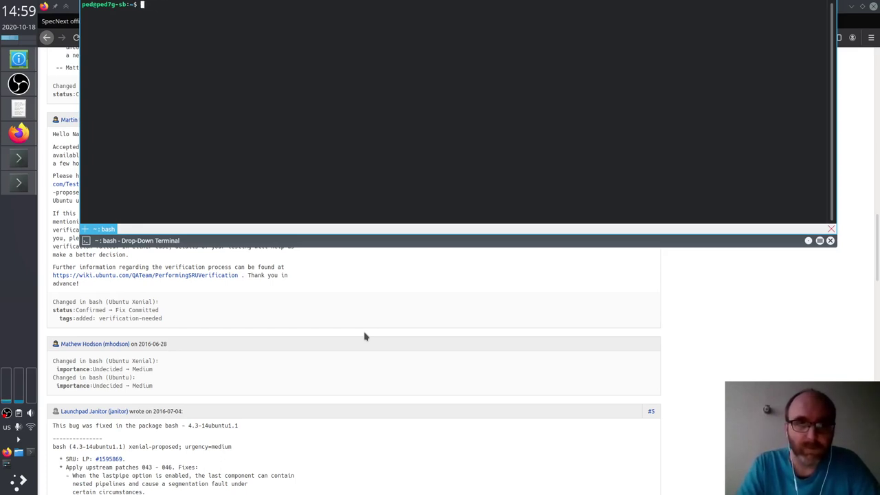
pyautogui.press('F12')
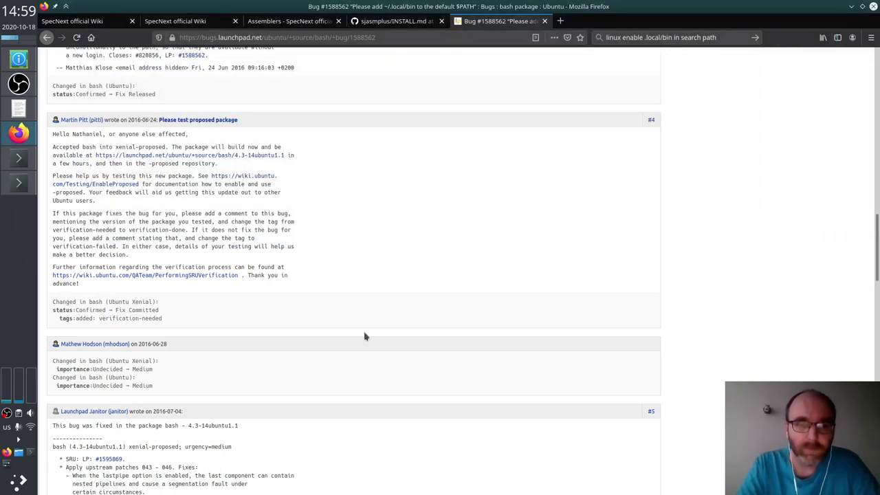
pyautogui.scroll(-5, 448, 347)
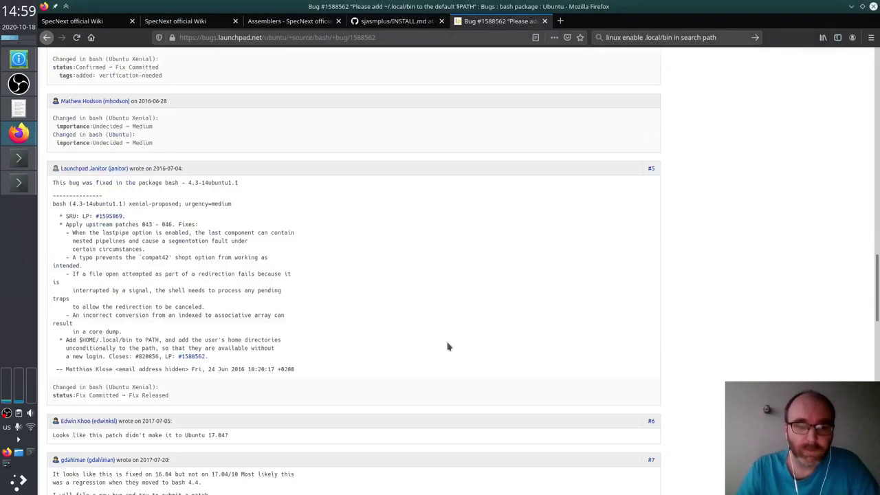
pyautogui.scroll(-3, 447, 347)
# Step: Start a new bash shell in Yakuake, confirm sjasmplus is still not found, then exit it
pyautogui.press('F12')
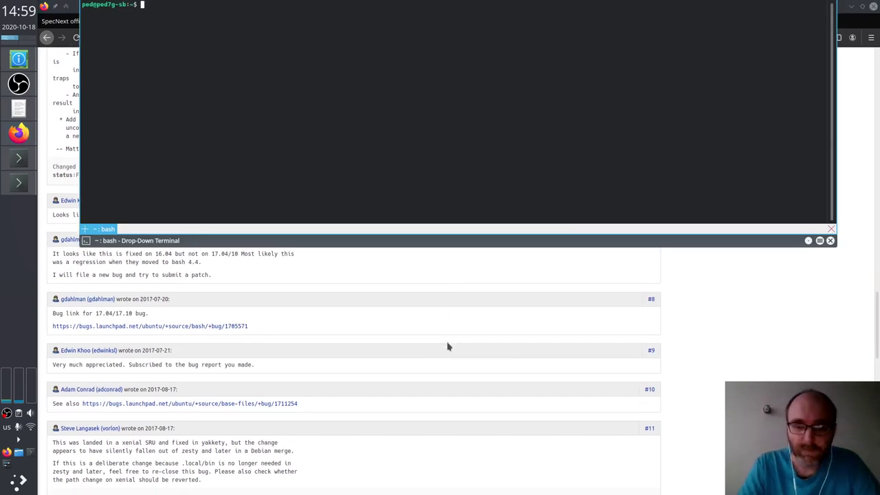
pyautogui.write('bash')
pyautogui.press('Return')
pyautogui.write('sjasmplus')
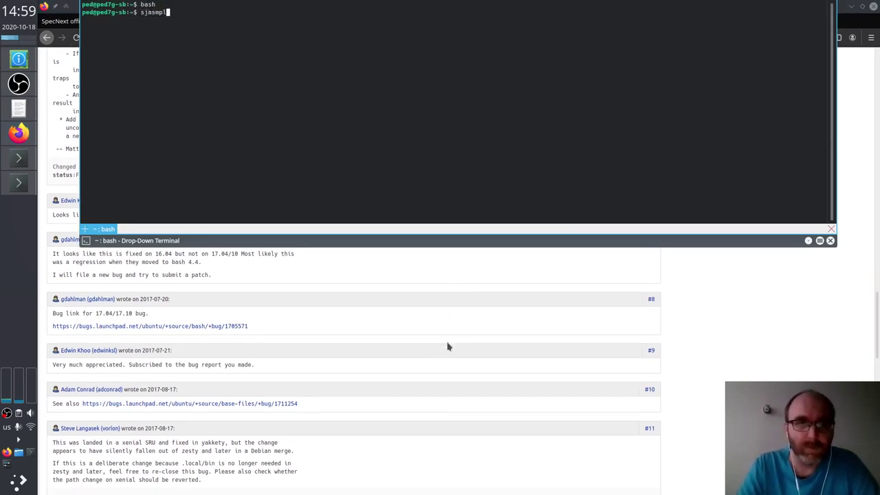
pyautogui.press('Return')
pyautogui.hotkey('ctrl', 'd')
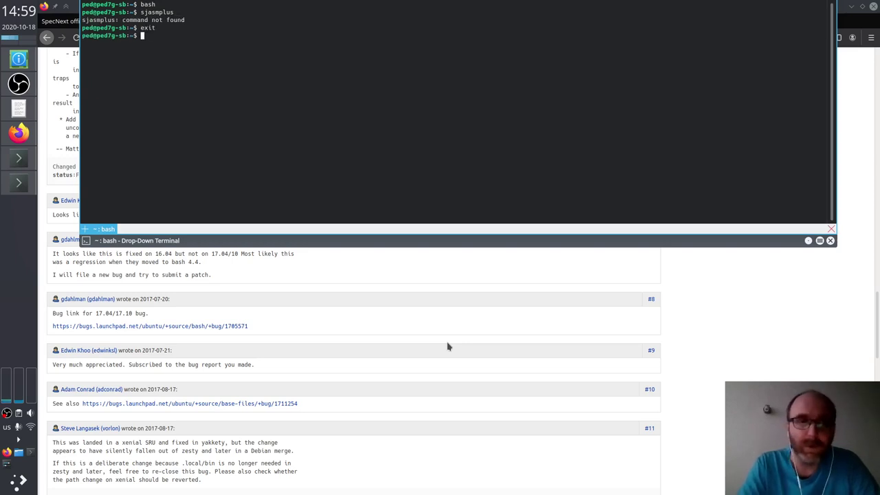
pyautogui.press('F12')
pyautogui.press('F12')
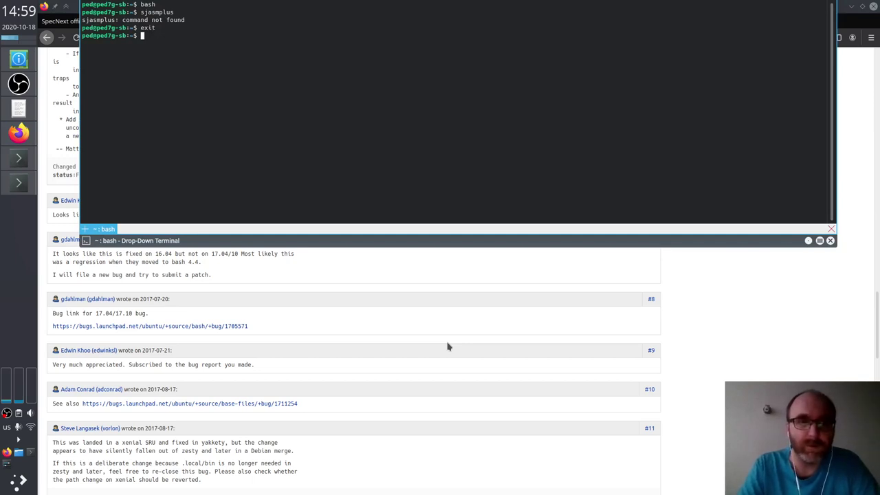
# Step: Hide the terminal and read further down the Launchpad bug's comments
pyautogui.press('F12')
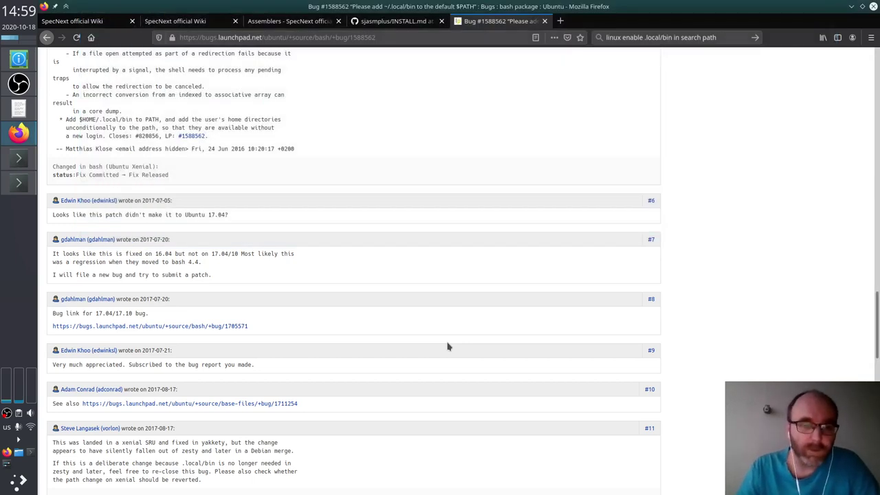
pyautogui.scroll(-4, 448, 347)
pyautogui.scroll(-10, 447, 347)
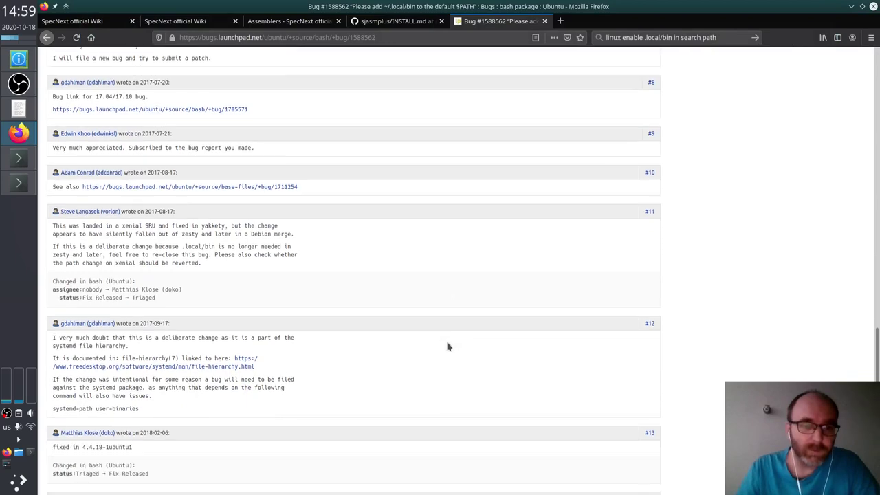
pyautogui.scroll(-1, 448, 346)
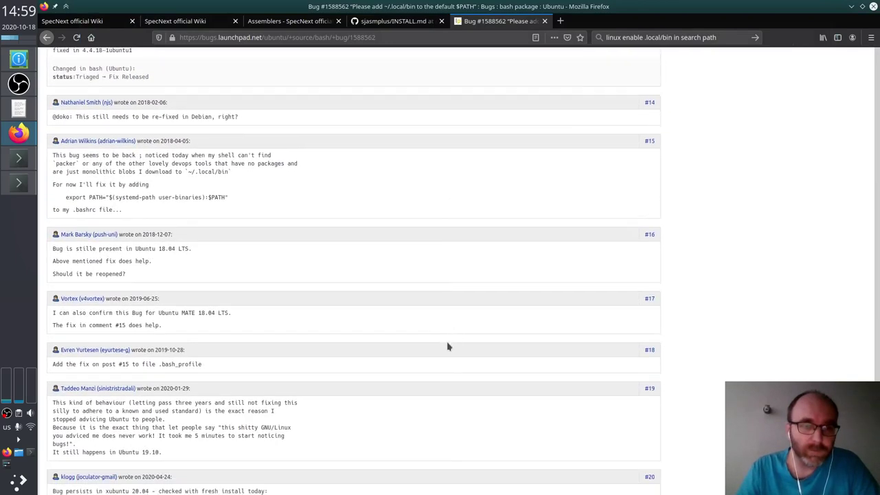
pyautogui.scroll(-3, 447, 346)
pyautogui.scroll(-1, 447, 347)
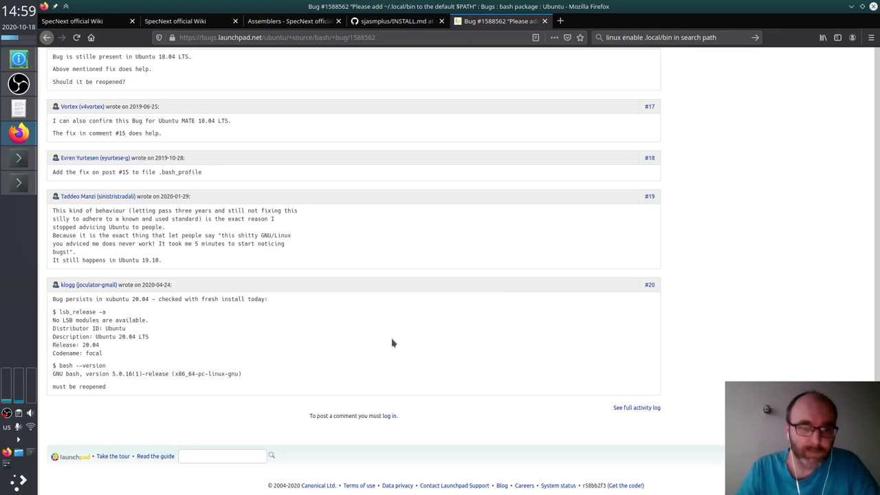
# Step: Check that bash is version 5.0.17 with bash --version, then hide the terminal
pyautogui.press('F12')
pyautogui.write('bash ')
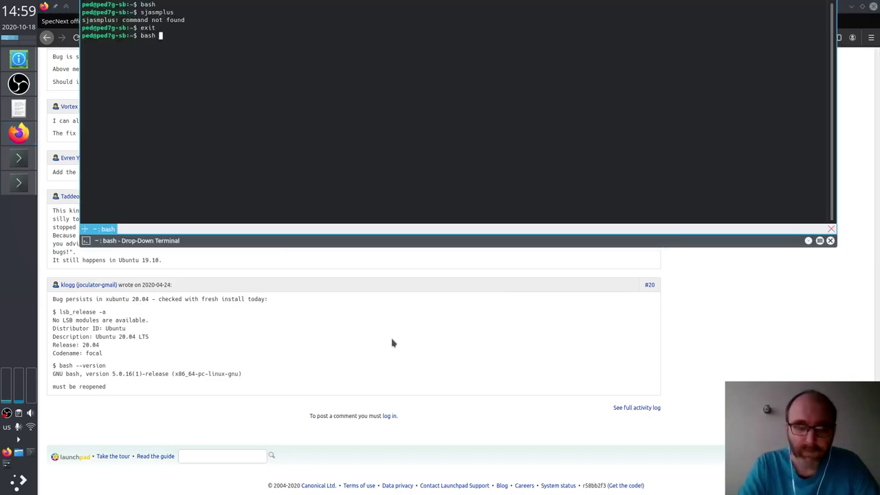
pyautogui.write('--version')
pyautogui.press('Return')
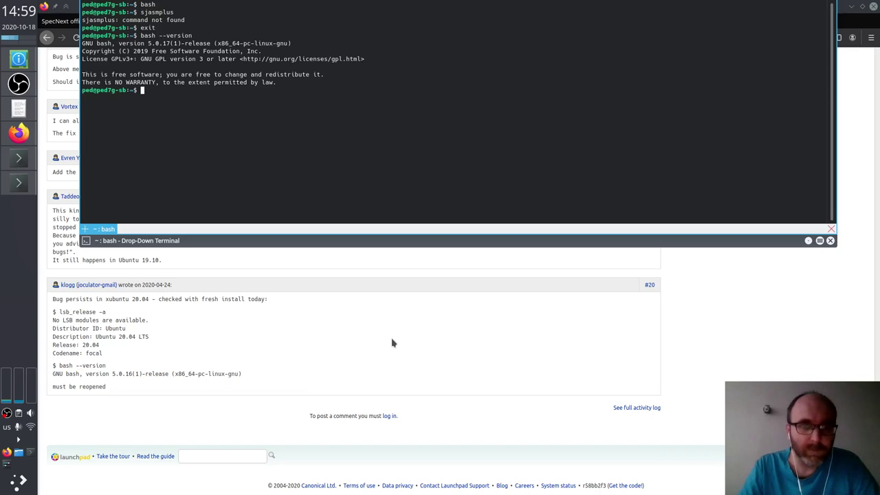
pyautogui.press('F12')
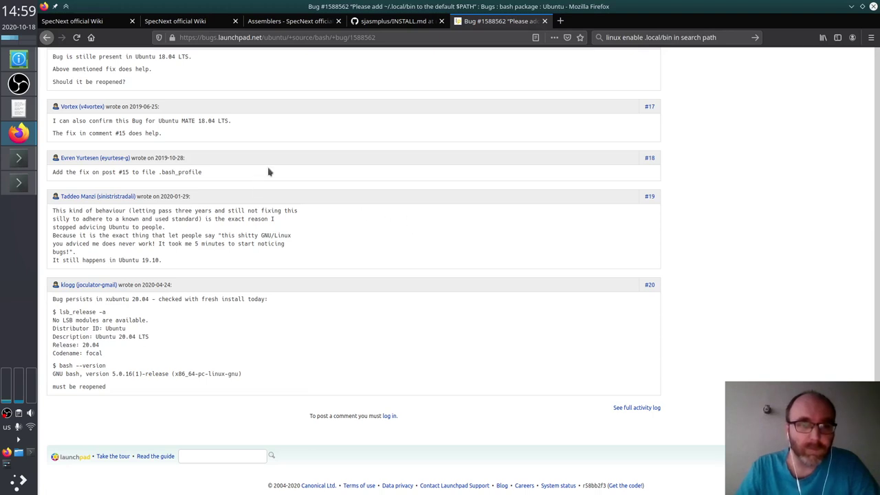
# Step: Select the export PATH line from comment #15 on the bug page
pyautogui.scroll(4, 269, 171)
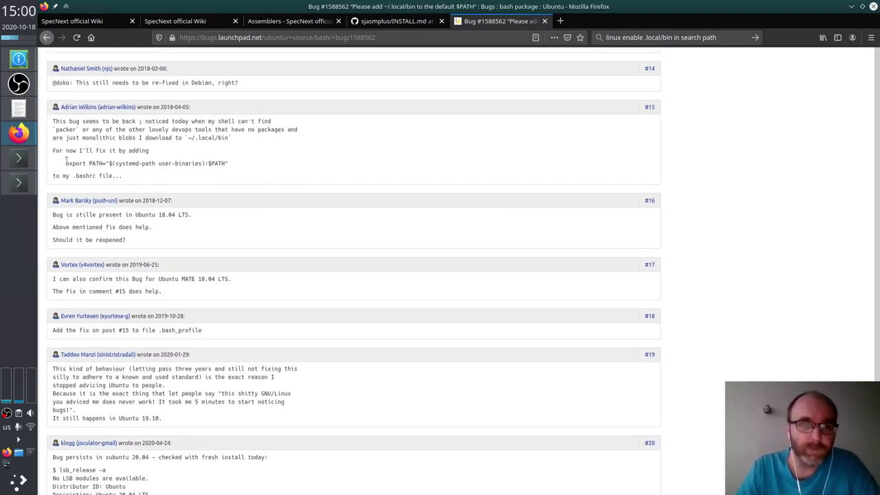
pyautogui.moveTo(66, 163); pyautogui.dragTo(234, 165)
pyautogui.hotkey('ctrl', 'c')
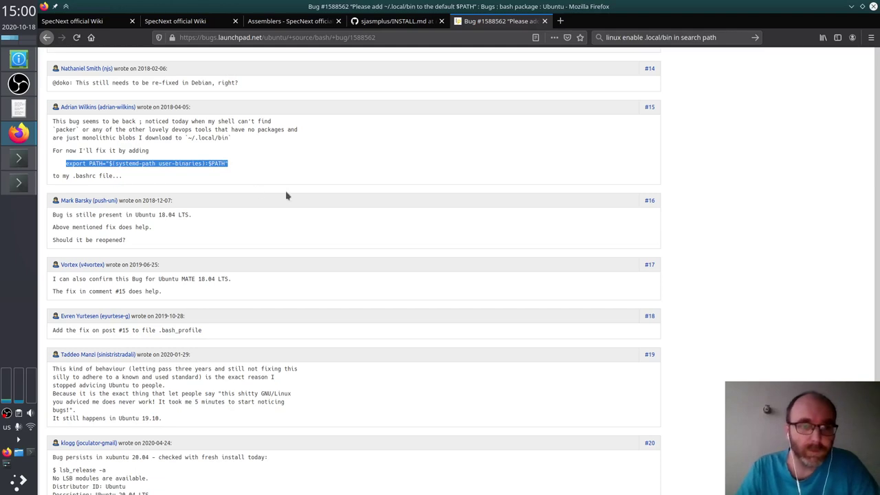
pyautogui.press('F12')
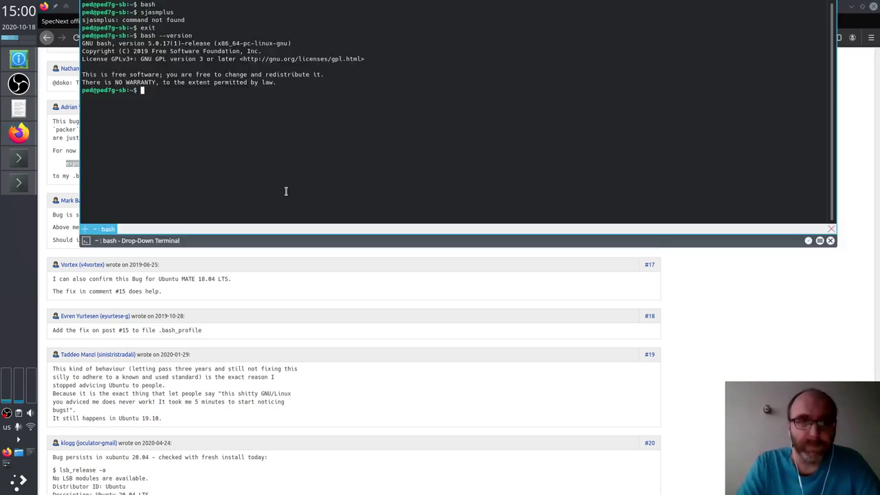
pyautogui.press('F12')
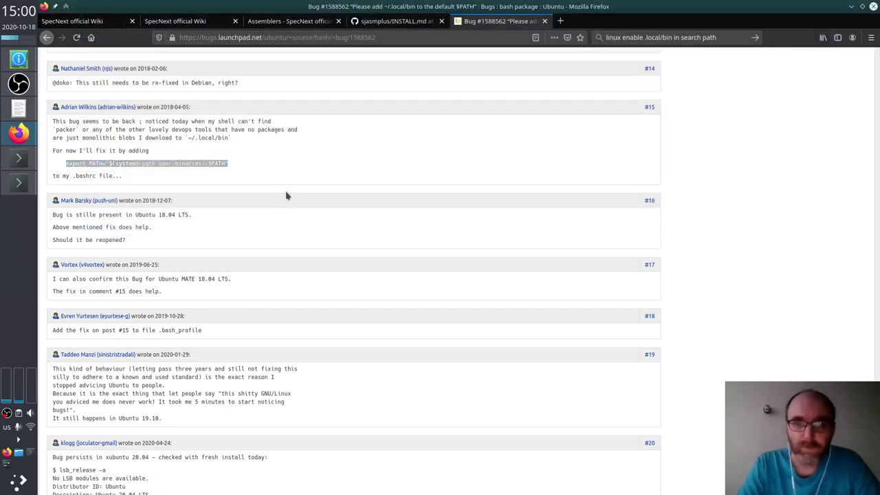
# Step: Cycle through the open windows back to Dolphin showing the sjasmplus folder
pyautogui.hotkey('alt', 'Tab')
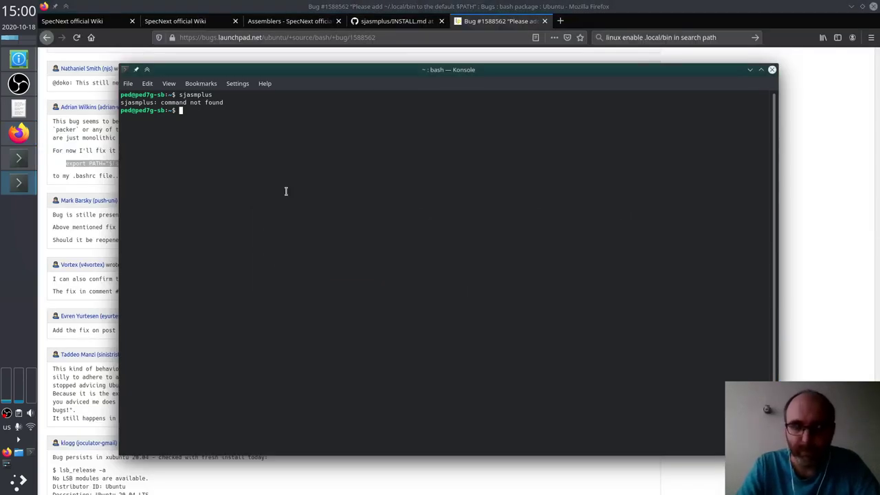
pyautogui.hotkey('alt', 'Tab')
pyautogui.hotkey('alt', 'Tab')
pyautogui.hotkey('alt', 'Tab')
pyautogui.hotkey('alt', 'shift', 'Tab')
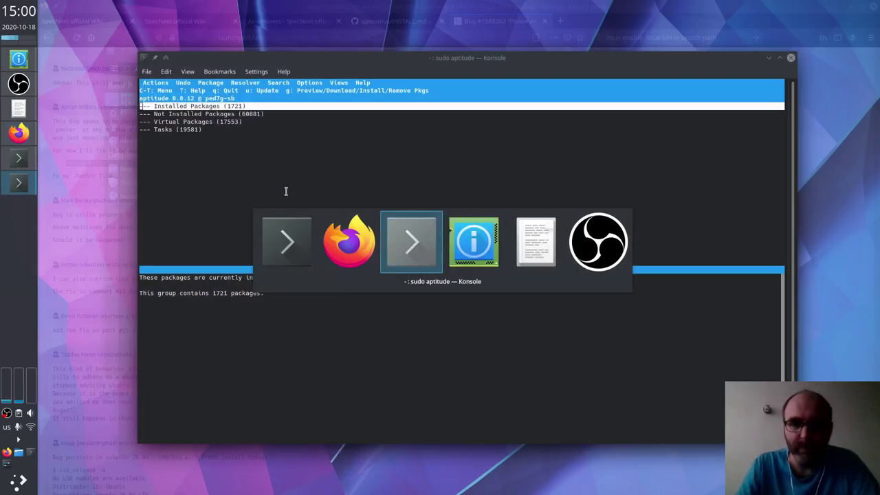
pyautogui.hotkey('alt', 'shift', 'Tab')
pyautogui.hotkey('alt', 'shift', 'Tab')
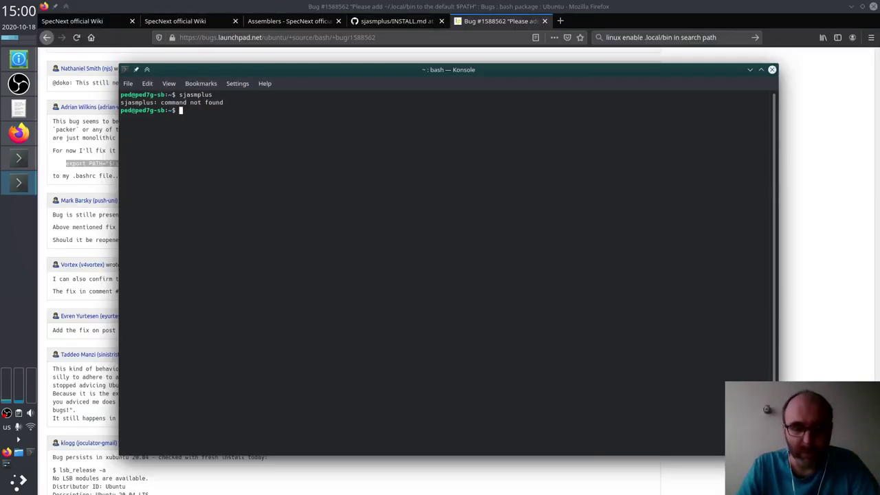
pyautogui.hotkey('alt', 'Tab')
# Step: Browse the sjasmplus folder listing and select Makefile.win and Makefile.osx
pyautogui.scroll(5, 285, 195)
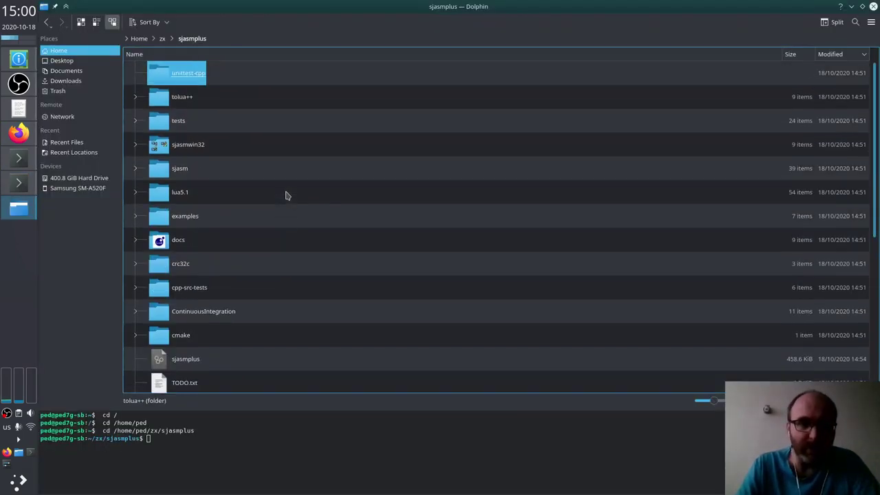
pyautogui.scroll(1, 287, 196)
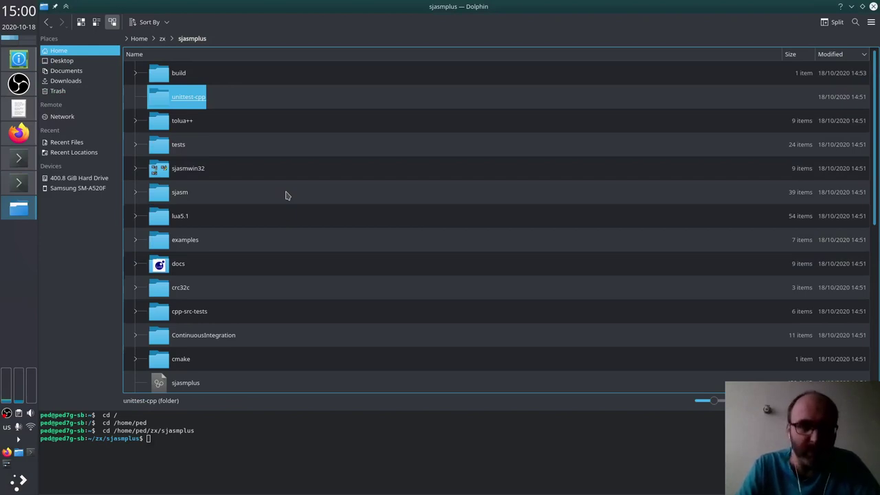
pyautogui.press('Down')
pyautogui.press('Down')
pyautogui.press('Down')
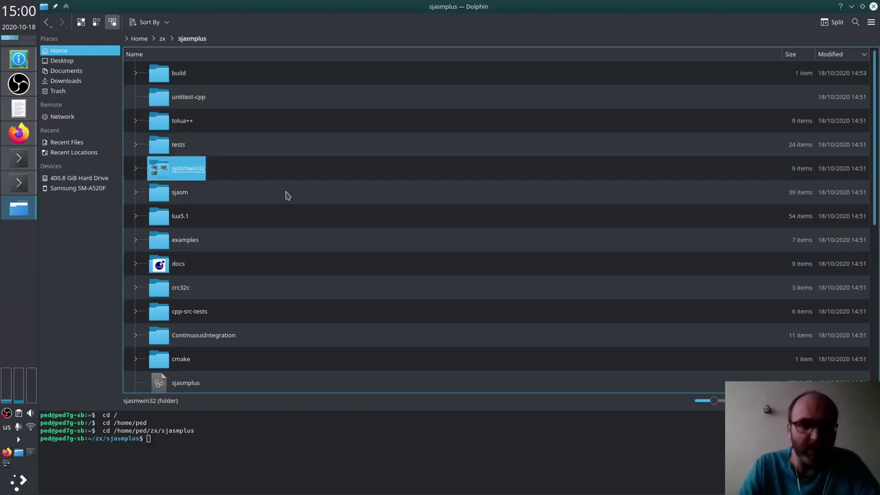
pyautogui.scroll(-5, 297, 172)
pyautogui.scroll(5, 298, 172)
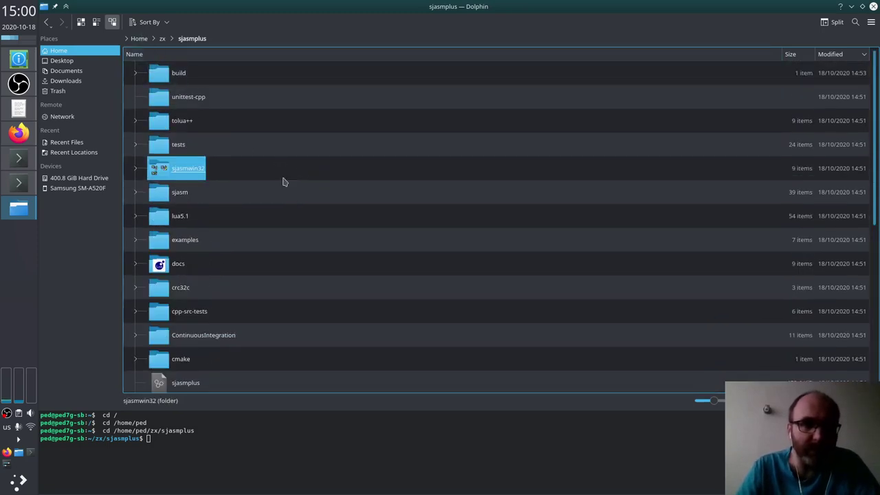
pyautogui.scroll(-5, 282, 268)
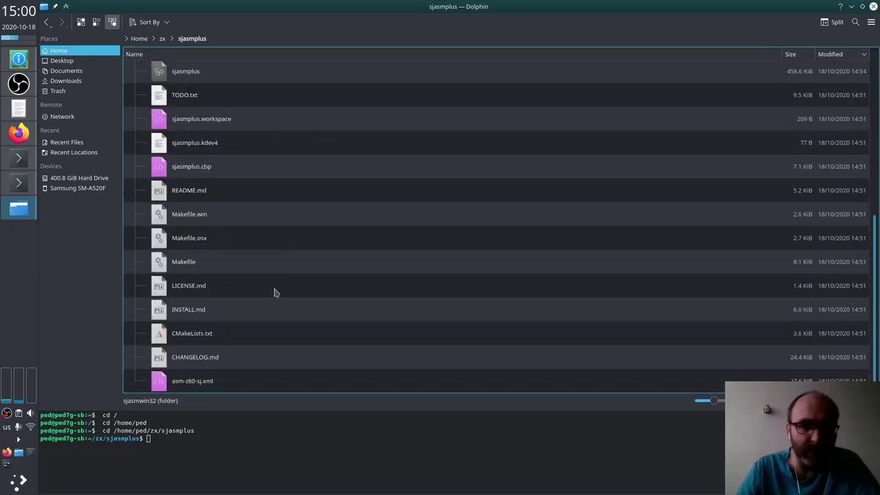
pyautogui.click(260, 432)
pyautogui.moveTo(330, 214); pyautogui.dragTo(382, 231)
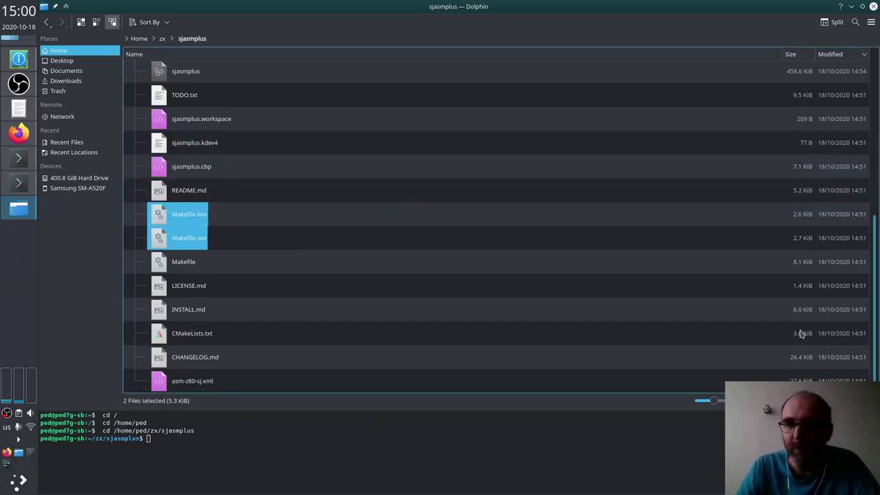
# Step: Turn on Show Hidden Files from Dolphin's main menu and clear the Makefile selection
pyautogui.click(870, 22)
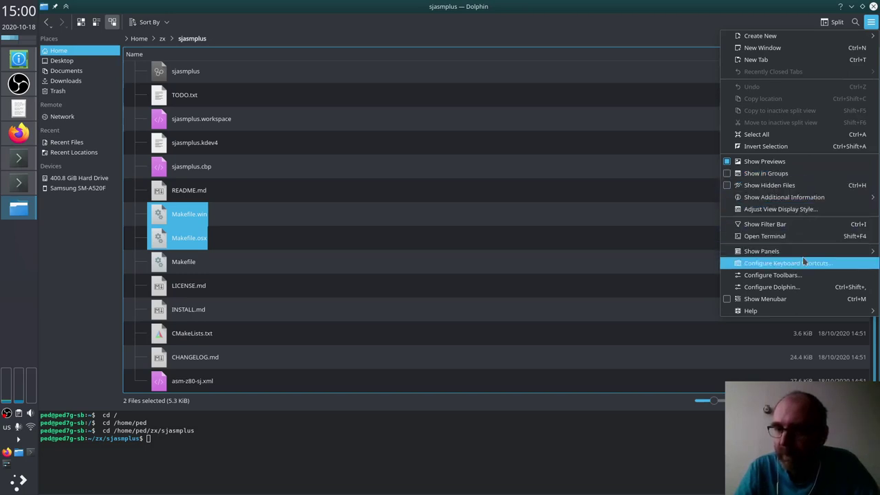
pyautogui.moveTo(806, 254)
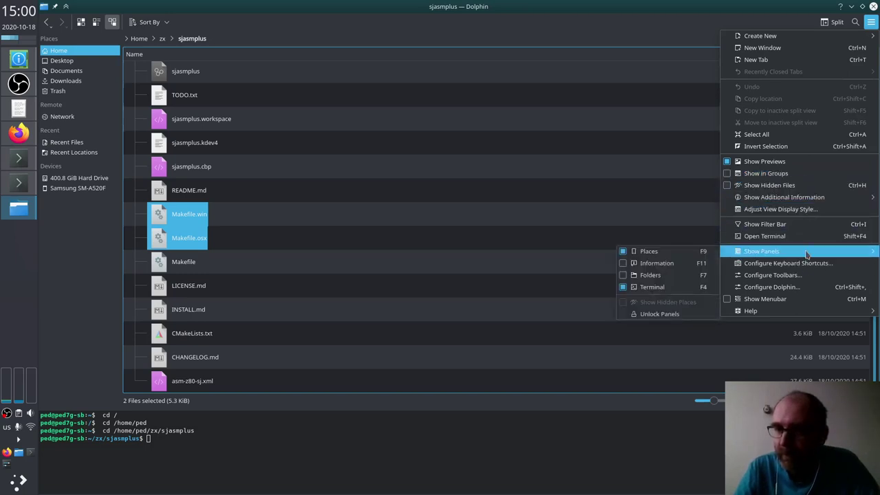
pyautogui.click(801, 187)
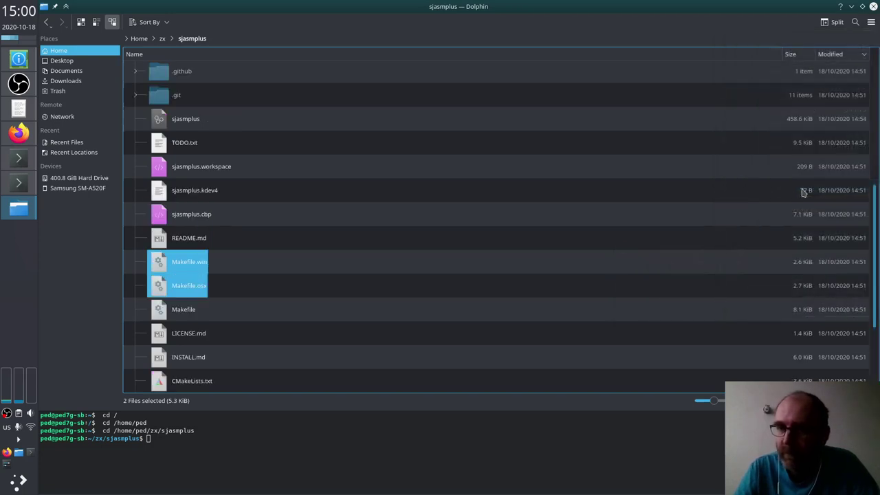
pyautogui.click(299, 209)
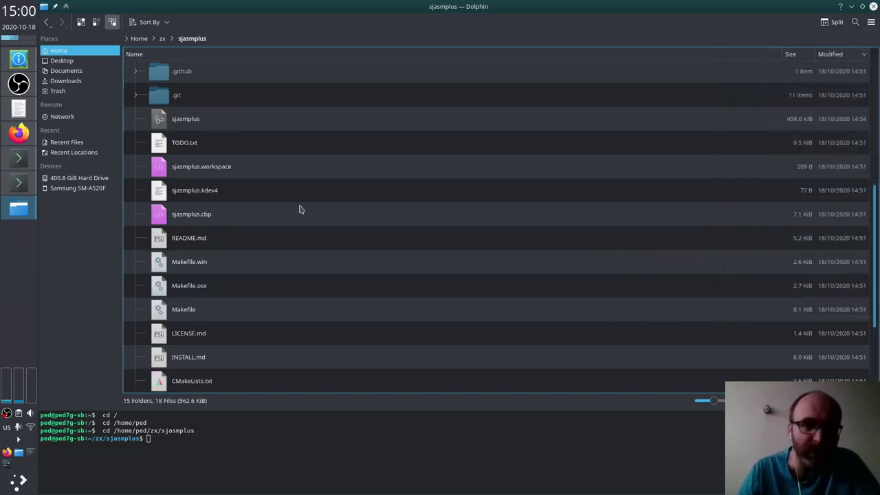
# Step: Locate the newly visible .github and .git folders, then focus the terminal panel
pyautogui.scroll(5, 299, 209)
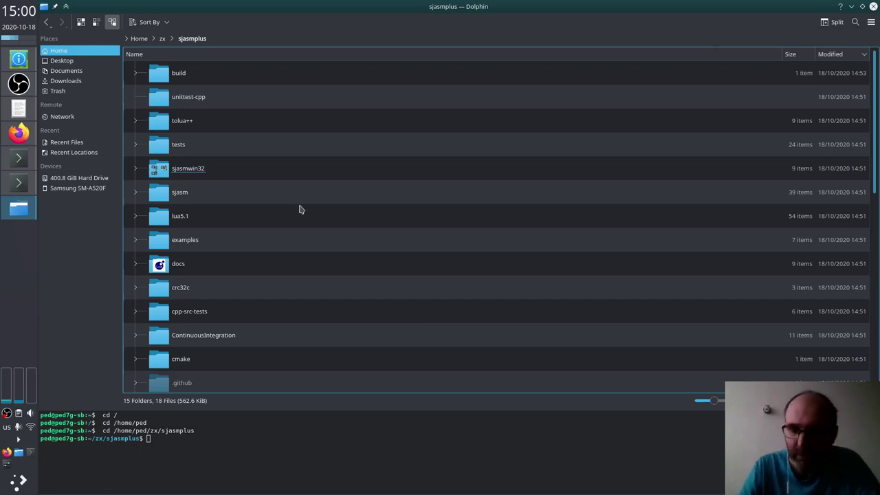
pyautogui.press('Down')
pyautogui.press('Down')
pyautogui.press('Down')
pyautogui.press('Down')
pyautogui.press('Down')
pyautogui.press('Down')
pyautogui.press('Down')
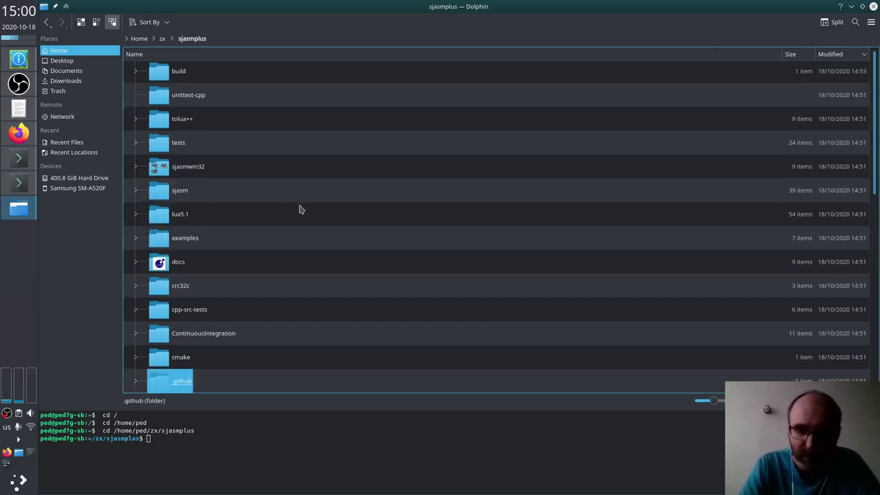
pyautogui.press('Down')
pyautogui.press('Down')
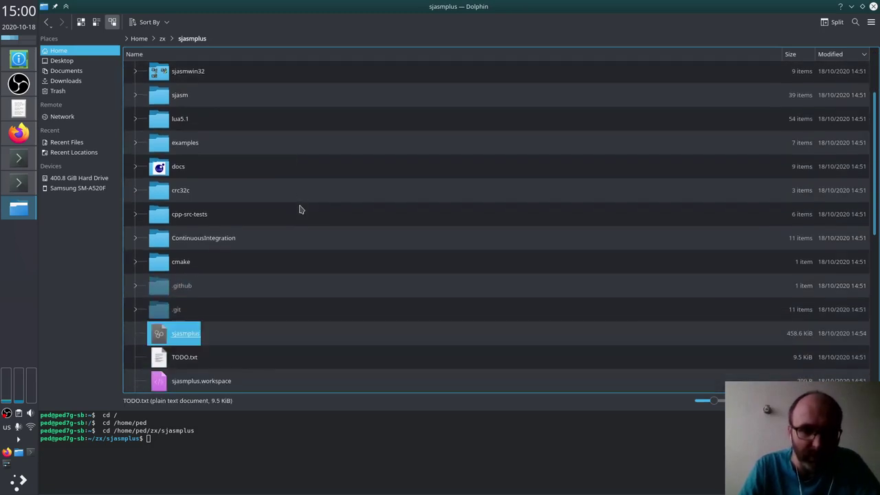
pyautogui.press('Up')
pyautogui.click(279, 426)
# Step: List any .bash* files in the sjasmplus folder with ll
pyautogui.write('ll .bas')
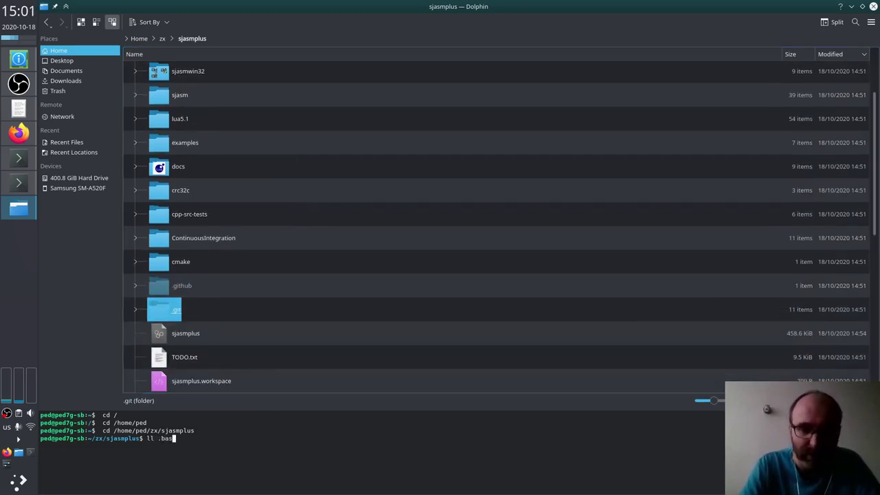
pyautogui.write('h*')
pyautogui.press('Return')
pyautogui.write('l')
pyautogui.press('BackSpace')
# Step: Echo the pasted export PATH line into a new .bashrc file and open it
pyautogui.write('echo')
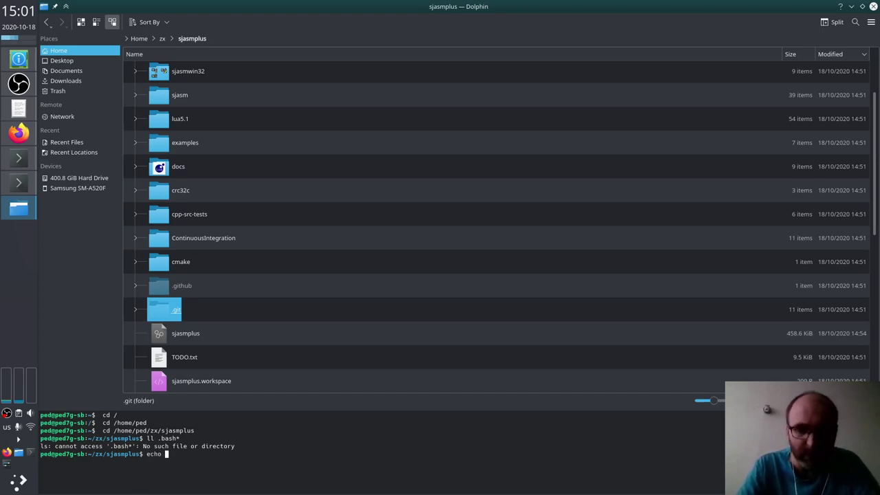
pyautogui.hotkey('ctrl', 'shift', 'v')
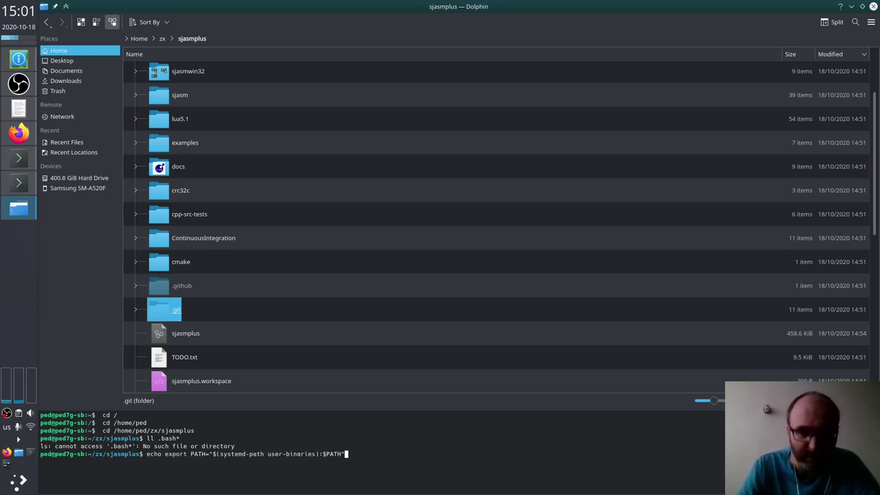
pyautogui.write('> . bash')
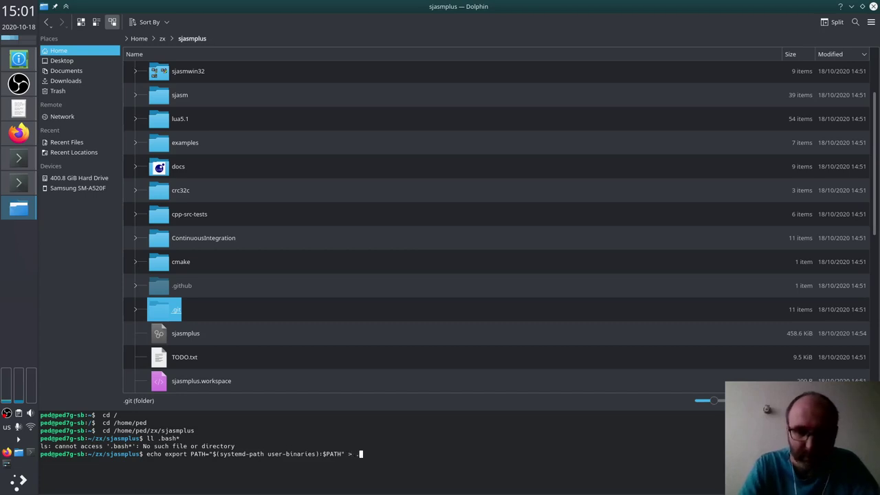
pyautogui.press('BackSpace')
pyautogui.press('BackSpace')
pyautogui.press('BackSpace')
pyautogui.press('BackSpace')
pyautogui.press('BackSpace')
pyautogui.write('bashrc')
pyautogui.press('Return')
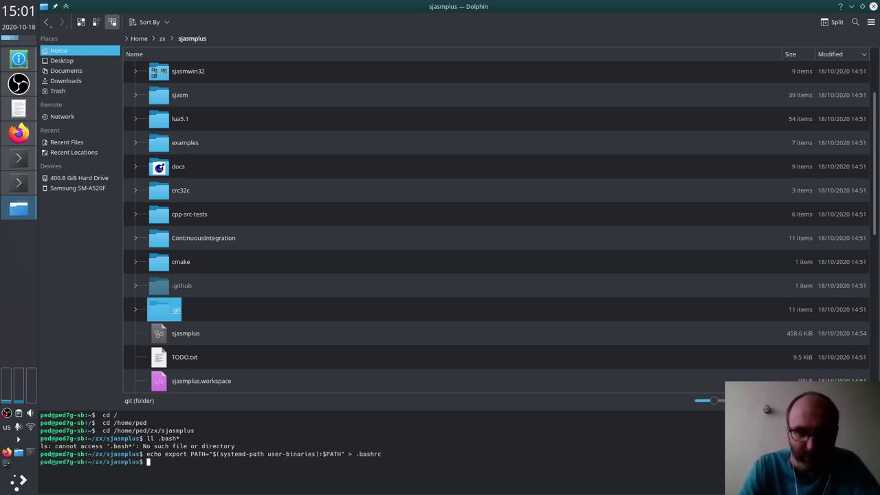
pyautogui.click(182, 334)
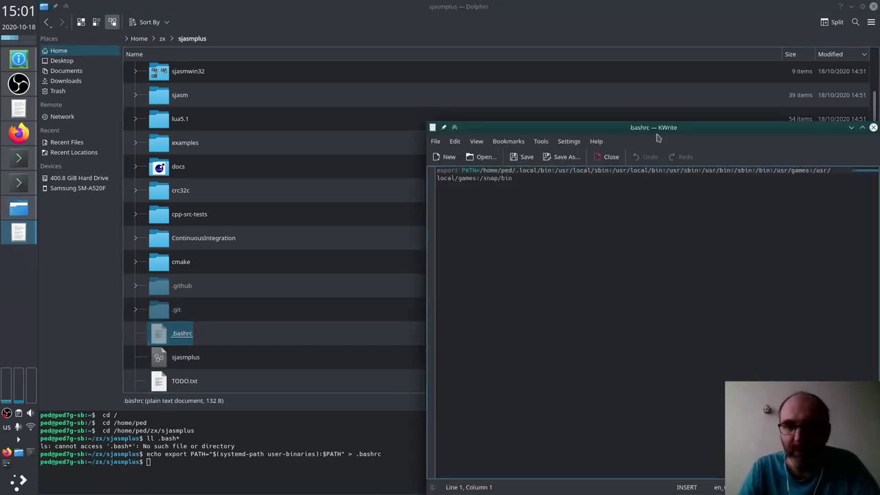
# Step: Replace .bashrc's expanded line with export PATH="$(systemd-path user-binaries):$PATH" and save it
pyautogui.moveTo(668, 127); pyautogui.dragTo(481, 63)
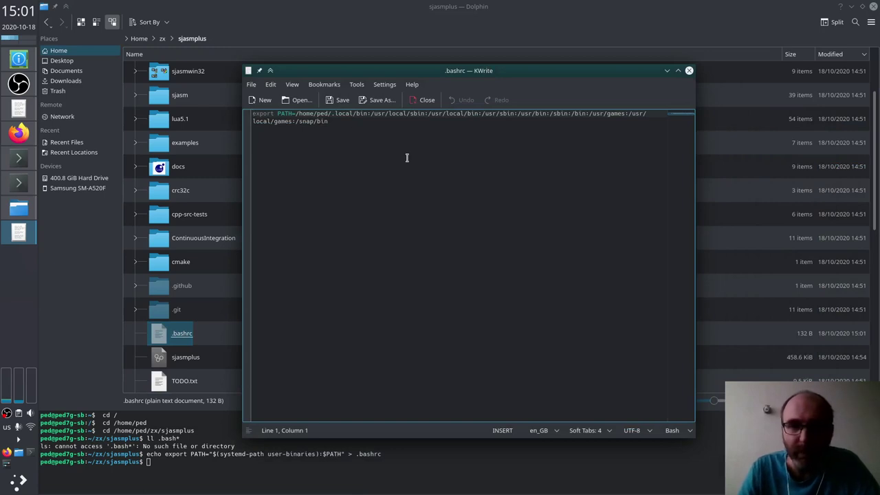
pyautogui.press('Down')
pyautogui.press('Down')
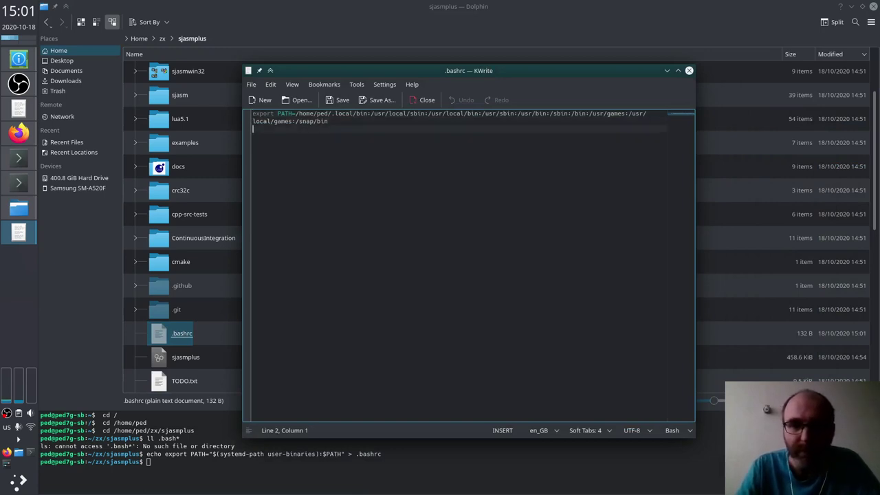
pyautogui.press('Up')
pyautogui.press('Up')
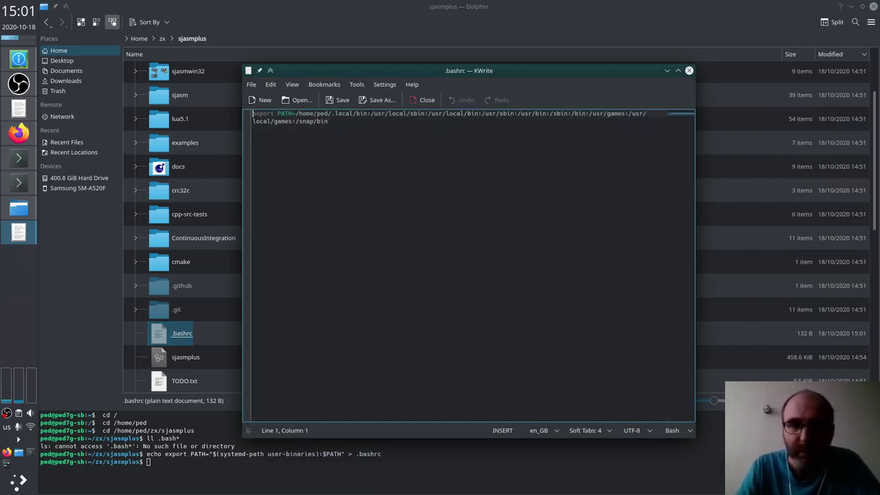
pyautogui.press('Down')
pyautogui.press('Down')
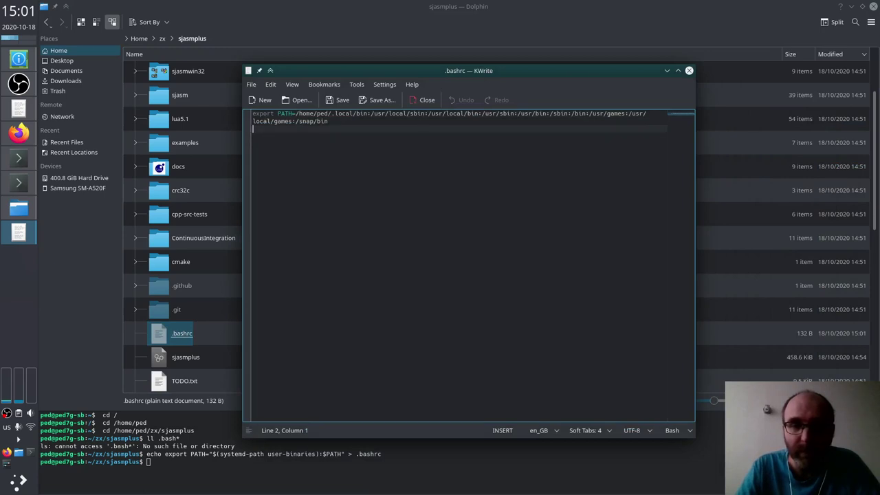
pyautogui.click(295, 113)
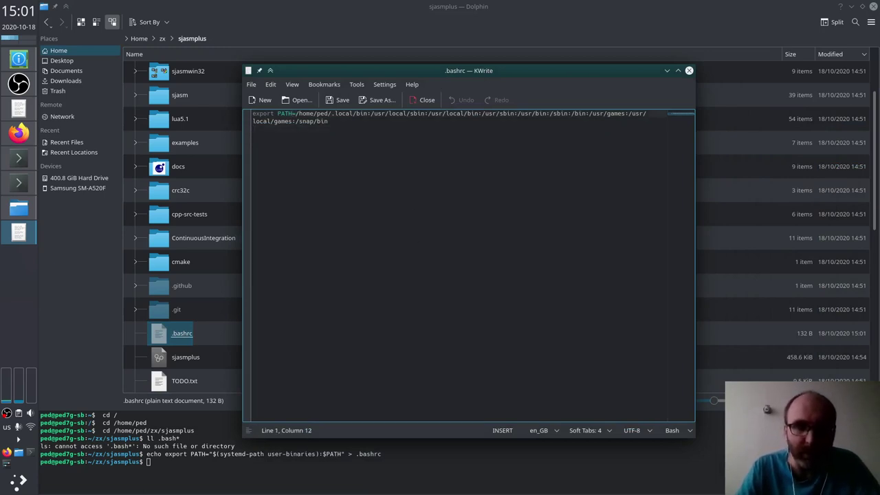
pyautogui.press('Home')
pyautogui.hotkey('shift', 'Down')
pyautogui.hotkey('shift', 'Down')
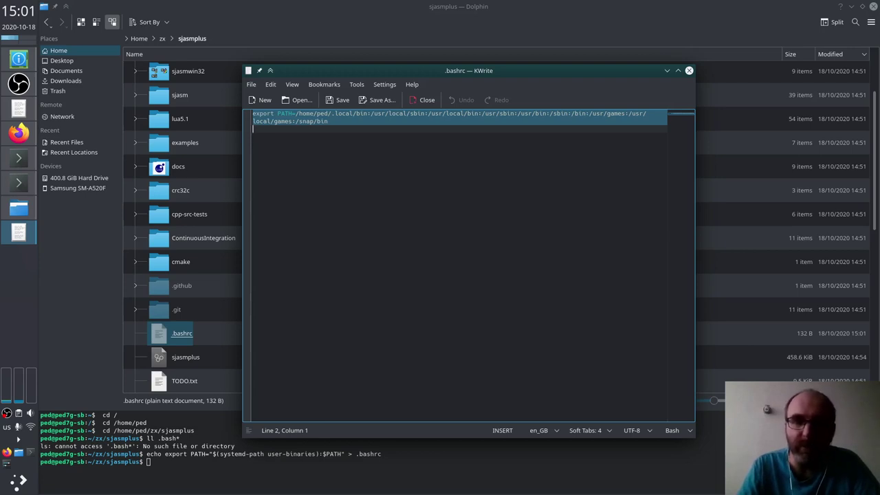
pyautogui.write('export PATH="$(systemd-path user-binaries):$PATH"')
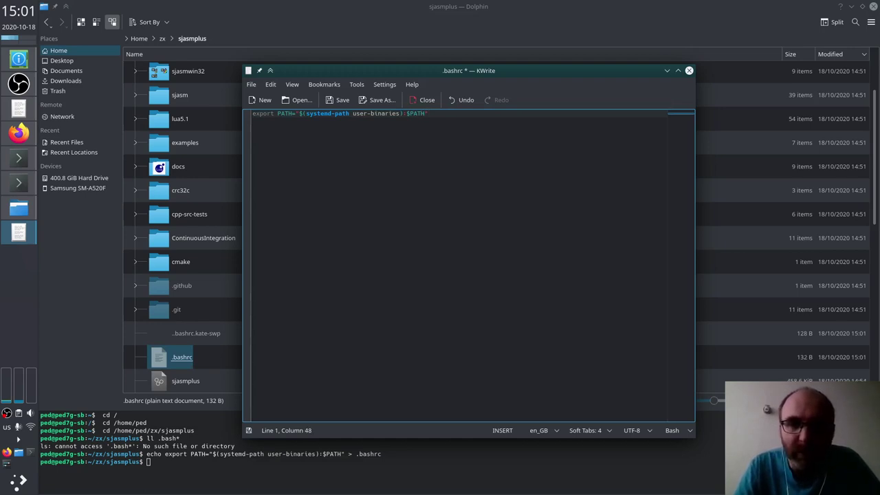
pyautogui.press('Return')
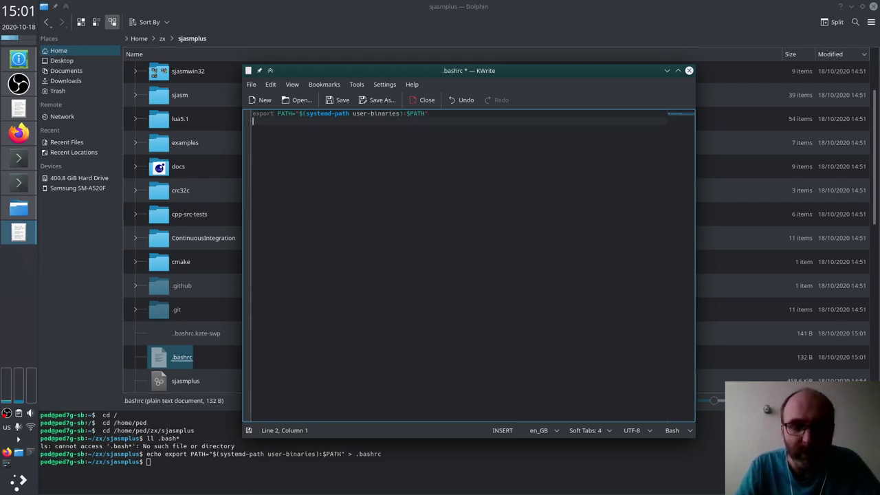
pyautogui.hotkey('ctrl', 's')
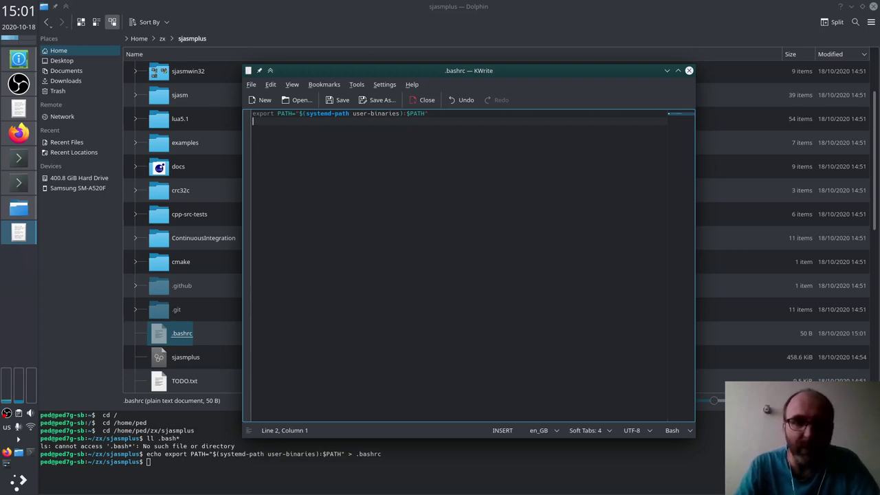
# Step: Close KWrite and hide Dolphin's built-in terminal panel
pyautogui.hotkey('ctrl', 'q')
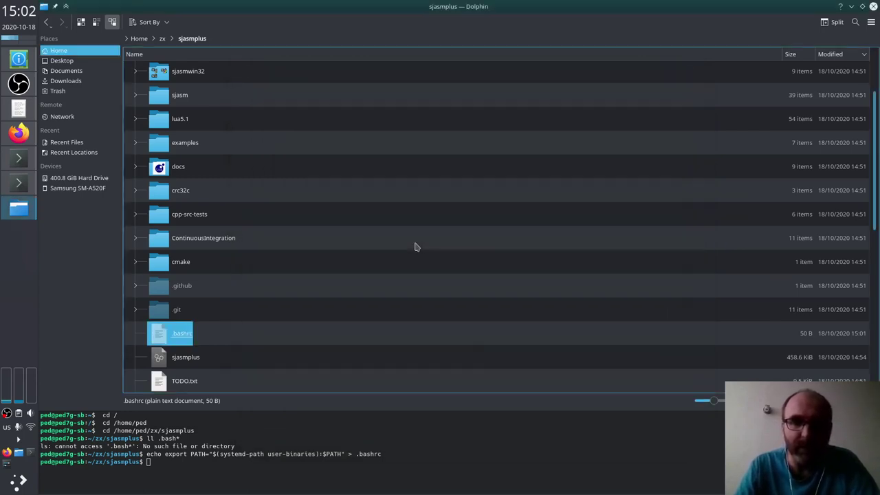
pyautogui.press('F4')
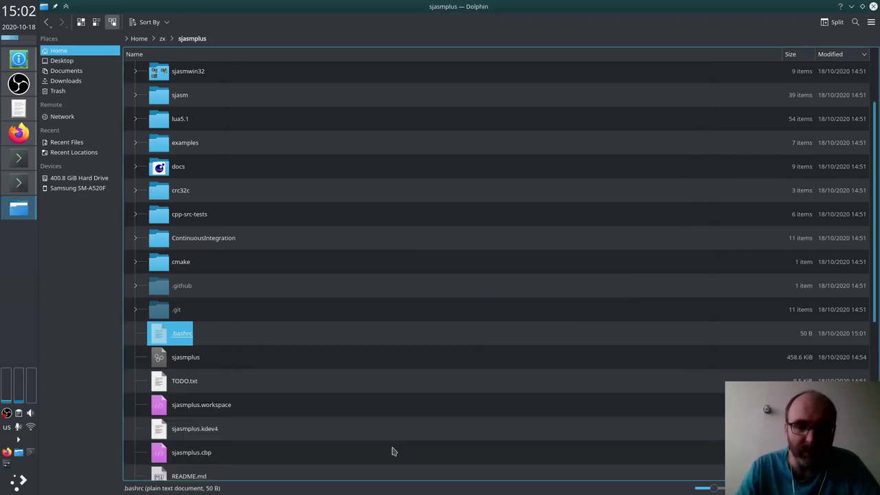
pyautogui.hotkey('alt', 'Tab')
pyautogui.hotkey('alt', 'Tab')
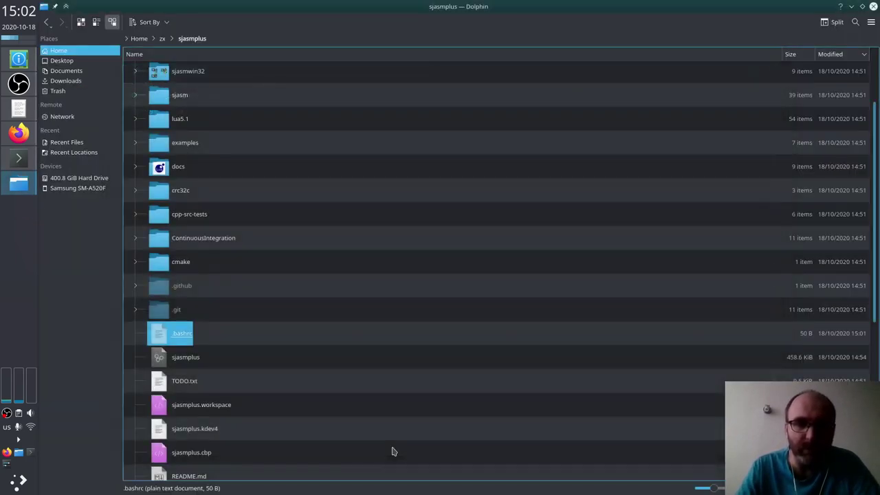
# Step: In a new Konsole, confirm sjasmplus is not found and PATH lacks ~/.local/bin
pyautogui.hotkey('ctrl', 'alt', 't')
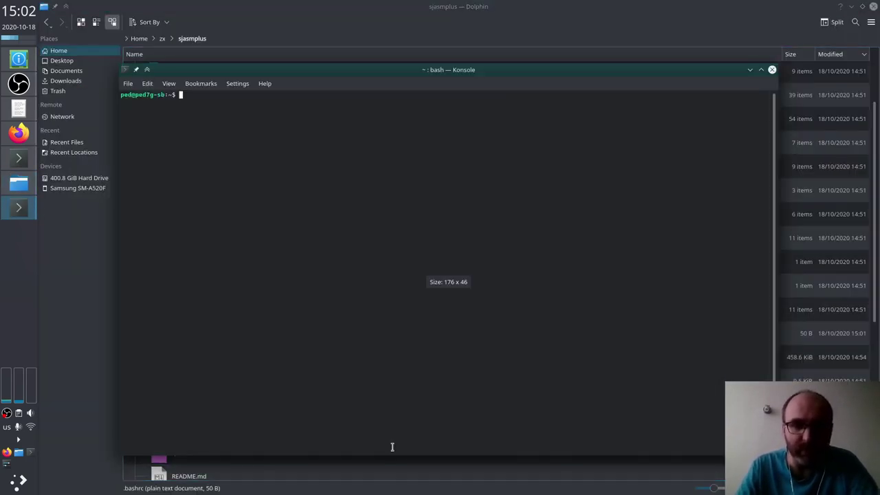
pyautogui.write('sjas')
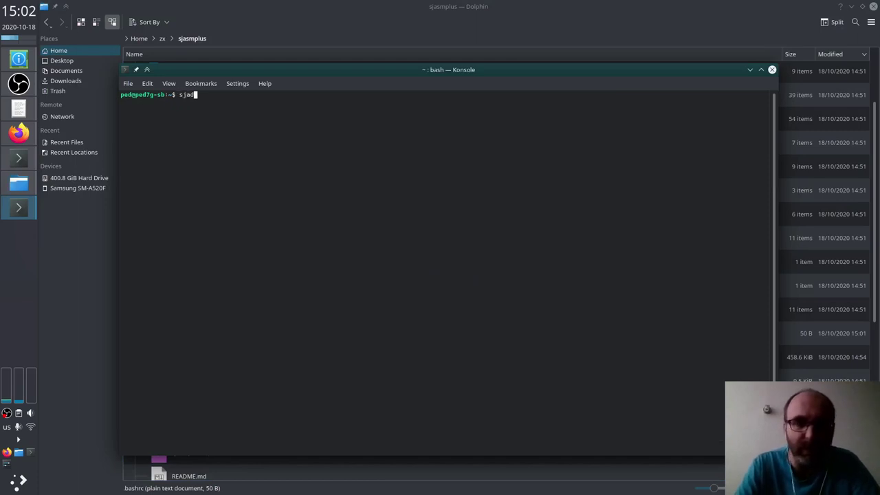
pyautogui.press('BackSpace')
pyautogui.write('s')
pyautogui.write('mplus')
pyautogui.press('Return')
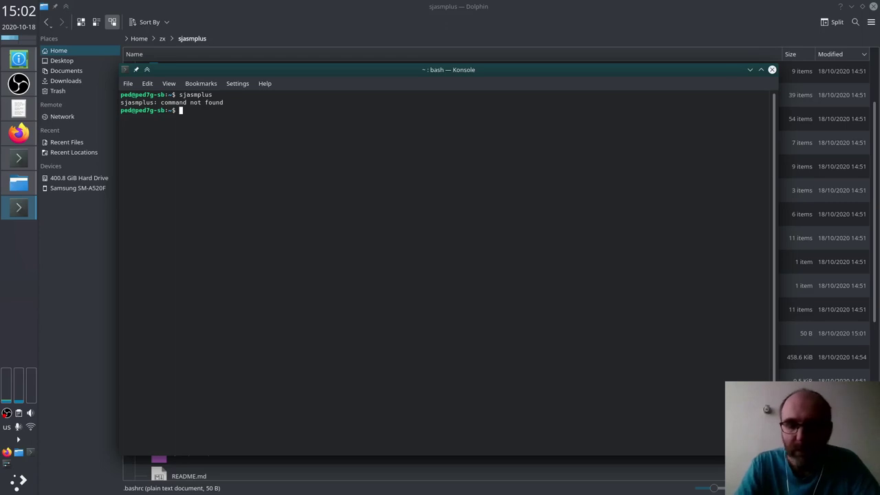
pyautogui.write('echo')
pyautogui.press('Return')
pyautogui.write('echo $PATH')
pyautogui.press('Return')
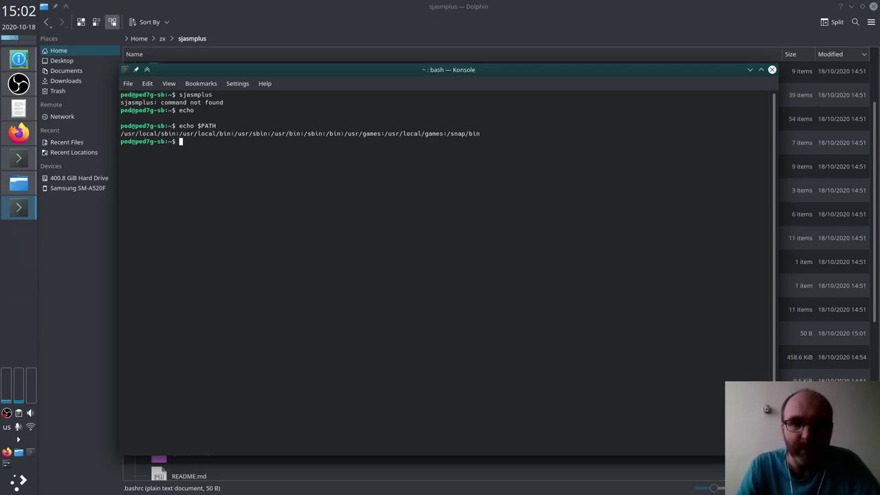
pyautogui.hotkey('alt', 'Tab')
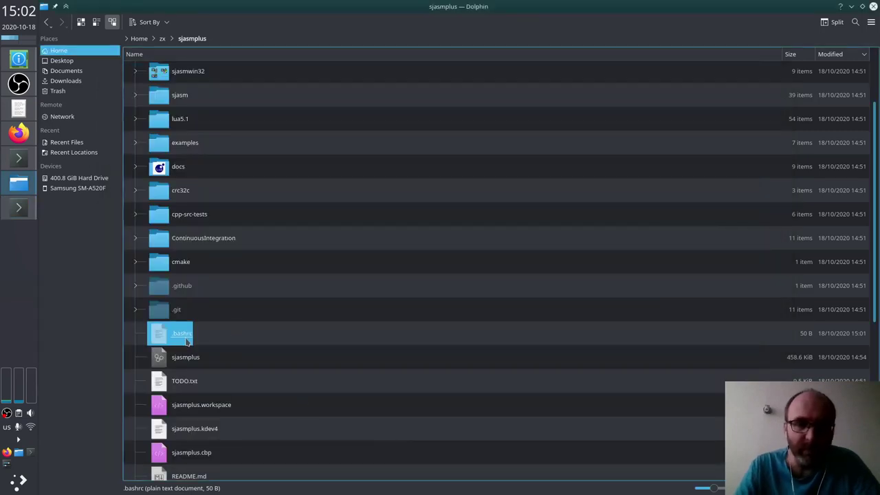
# Step: Open .bashrc in KWrite and copy its systemd-path export line
pyautogui.click(185, 341)
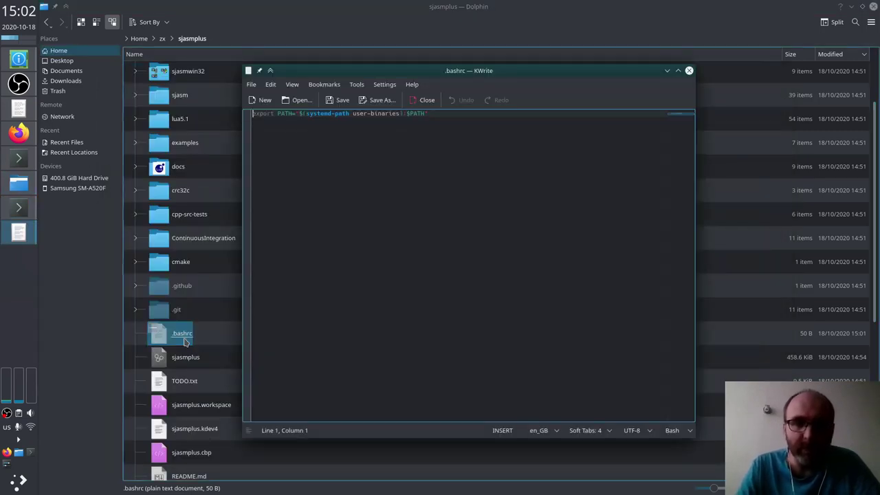
pyautogui.press('Right')
pyautogui.press('Right')
pyautogui.press('Right')
pyautogui.press('Right')
pyautogui.press('Right')
pyautogui.press('Right')
pyautogui.press('Right')
pyautogui.press('Right')
pyautogui.press('Right')
pyautogui.press('Right')
pyautogui.press('Right')
pyautogui.press('Right')
pyautogui.press('Right')
pyautogui.press('Right')
pyautogui.press('Right')
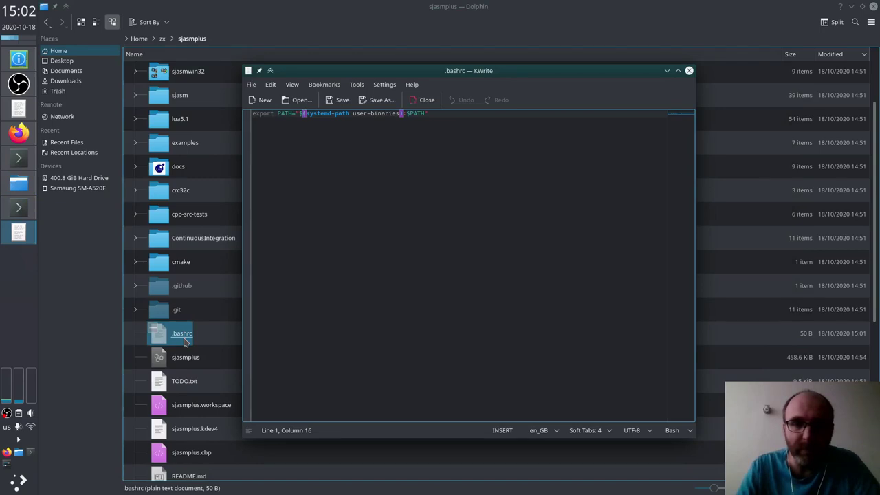
pyautogui.press('Right')
pyautogui.press('Right')
pyautogui.press('Right')
pyautogui.press('Right')
pyautogui.press('Right')
pyautogui.press('Right')
pyautogui.press('Right')
pyautogui.press('Right')
pyautogui.press('Right')
pyautogui.press('Right')
pyautogui.press('Right')
pyautogui.press('Right')
pyautogui.press('Right')
pyautogui.press('Right')
pyautogui.press('Right')
pyautogui.press('Right')
pyautogui.press('Right')
pyautogui.press('Right')
pyautogui.press('Right')
pyautogui.press('Right')
pyautogui.press('End')
pyautogui.hotkey('shift', 'Home')
pyautogui.hotkey('ctrl', 'c')
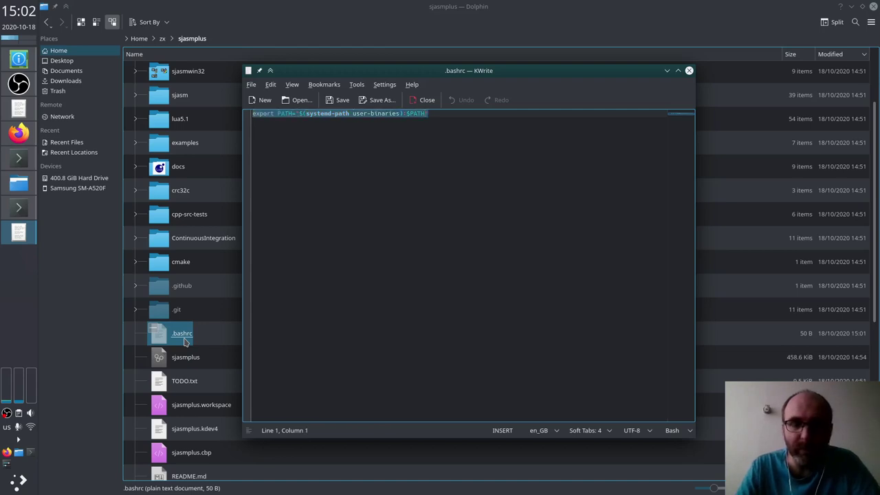
# Step: Run the export in Konsole, confirm PATH starts with ~/.local/bin, and show sjasmplus v1.17.0 help
pyautogui.hotkey('alt', 'Tab')
pyautogui.hotkey('alt', 'Tab')
pyautogui.hotkey('ctrl', 'shift', 'v')
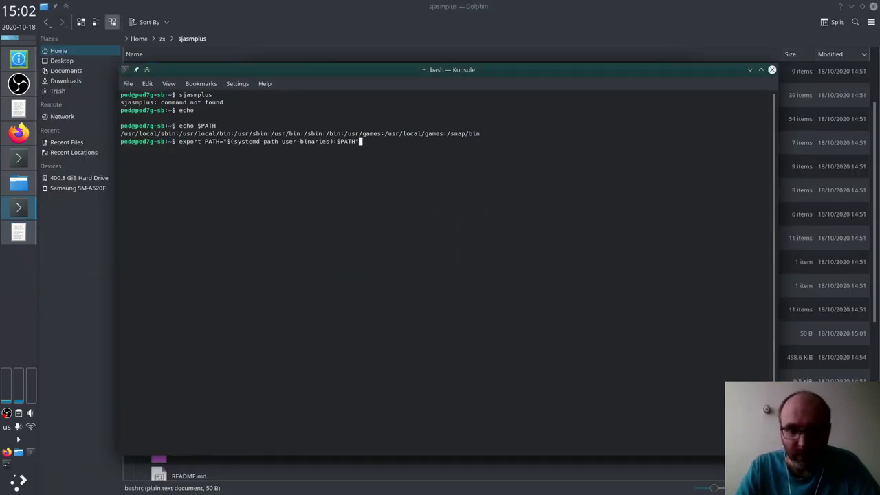
pyautogui.press('Return')
pyautogui.press('Up')
pyautogui.press('Up')
pyautogui.press('Return')
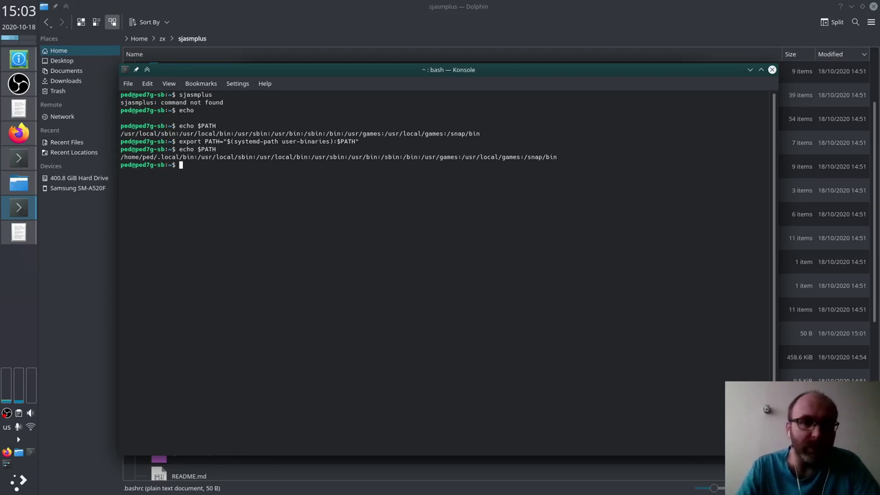
pyautogui.write('sjasmplus')
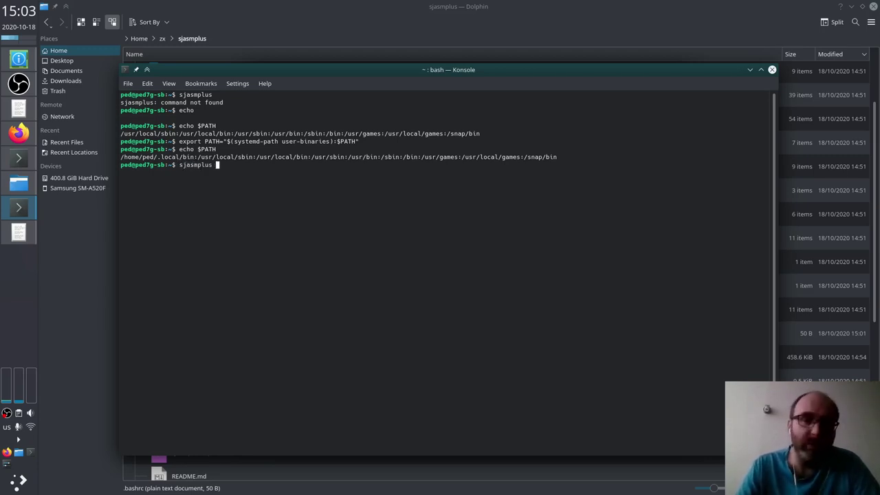
pyautogui.press('Return')
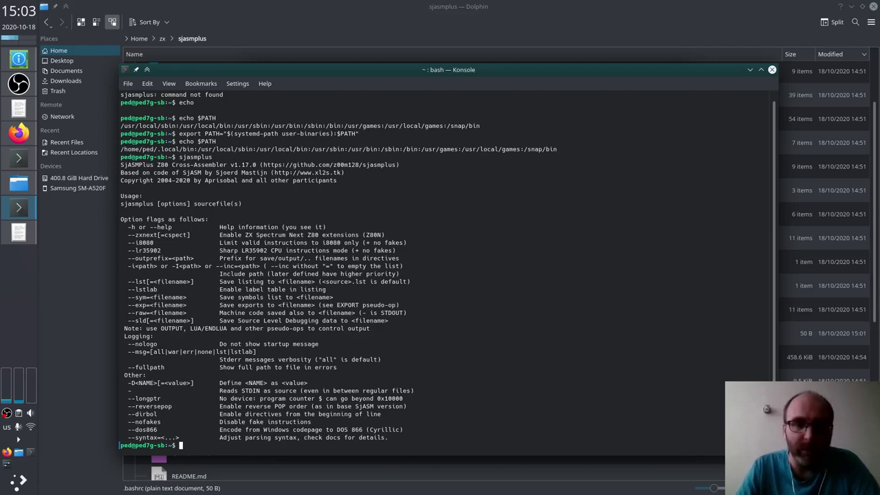
# Step: Run make tests in zx/sjasmplus, which fails on missing UnitTest++/UnitTest++.h
pyautogui.hotkey('alt', 'Tab')
pyautogui.hotkey('alt', 'Tab')
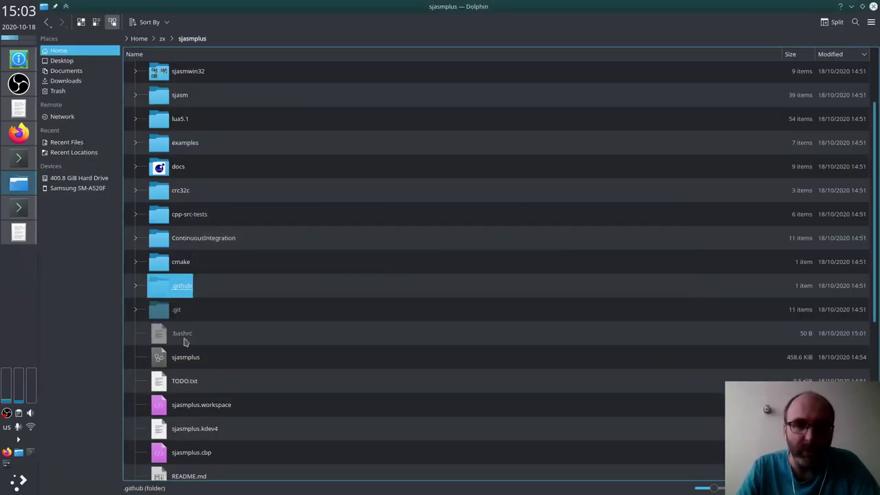
pyautogui.hotkey('alt', 'Tab')
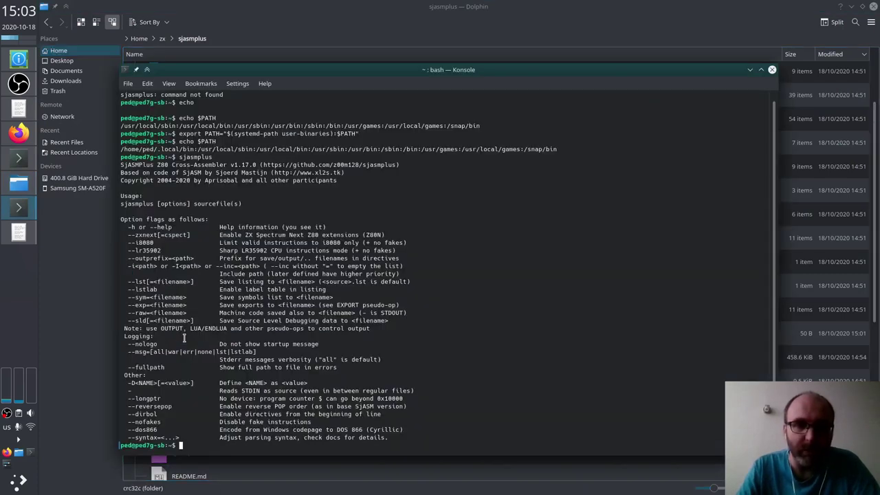
pyautogui.write('cd zx/')
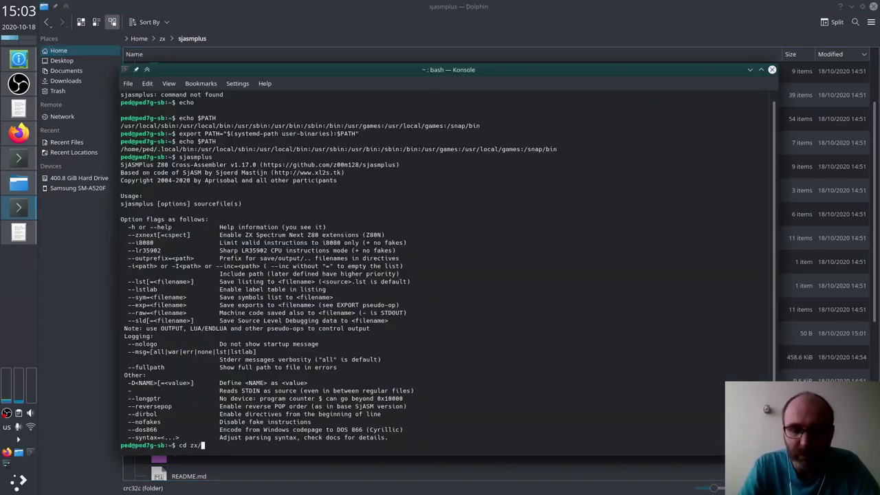
pyautogui.write('sjasmplus/')
pyautogui.press('Return')
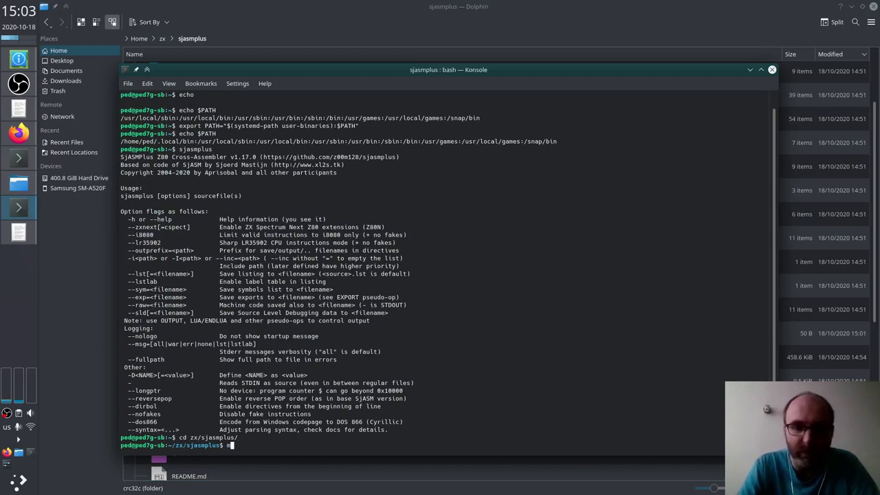
pyautogui.write('ake tests')
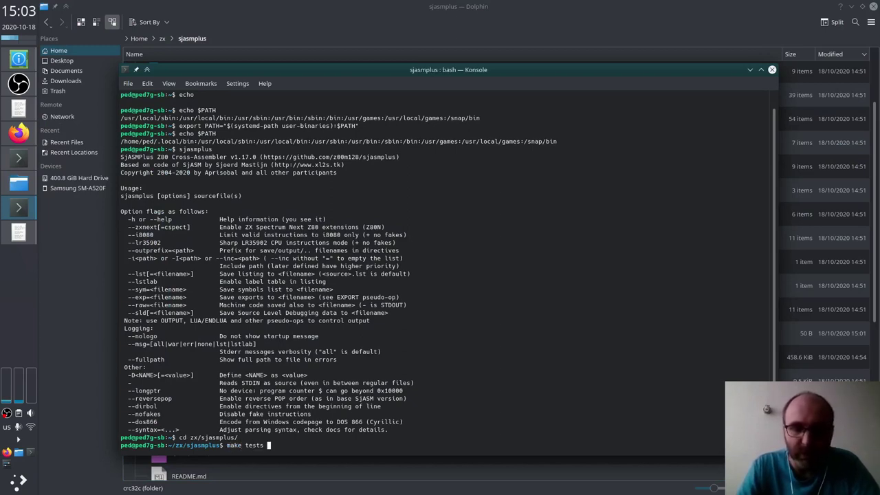
pyautogui.hotkey('ctrl', 'l')
pyautogui.press('Return')
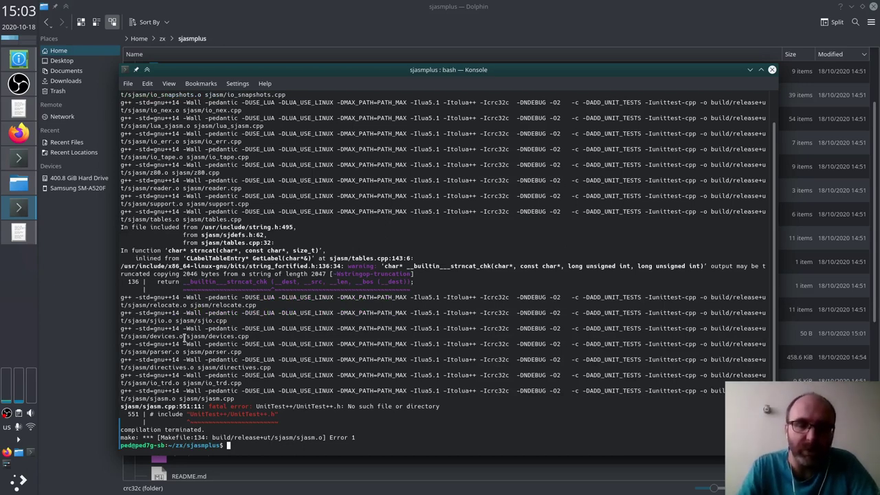
pyautogui.hotkey('alt', 'Tab')
pyautogui.hotkey('alt', 'Tab')
pyautogui.hotkey('alt', 'Tab')
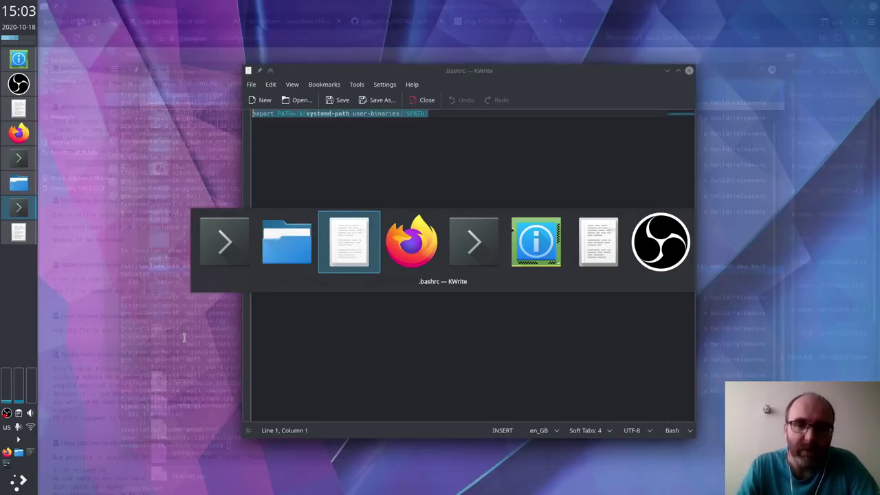
# Step: Copy the git submodule init command from INSTALL.md's development notes
pyautogui.hotkey('ctrl', 'w')
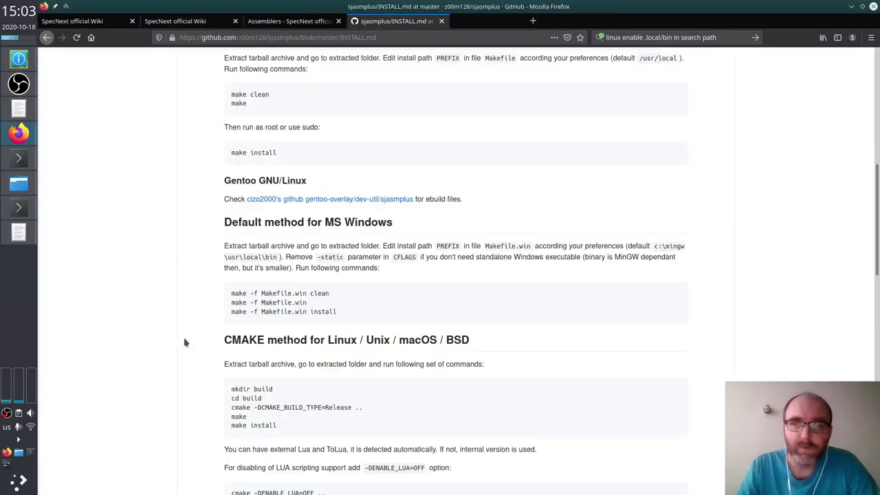
pyautogui.scroll(-10, 184, 342)
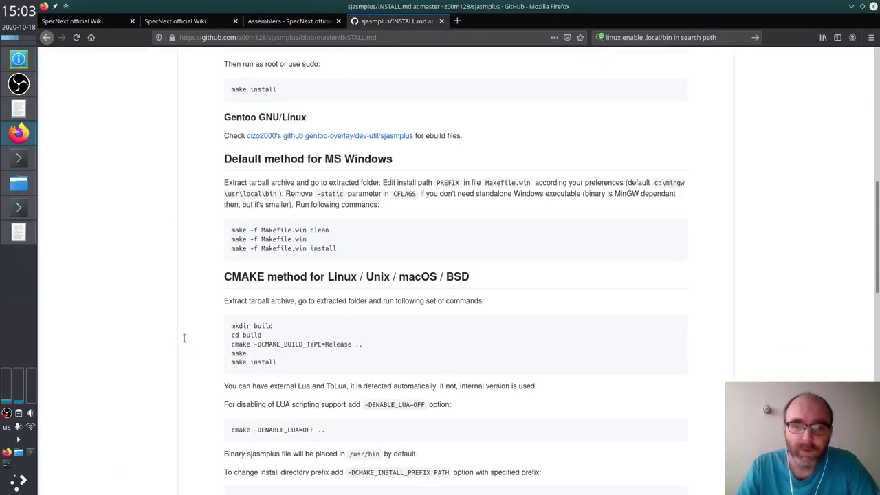
pyautogui.scroll(-7, 184, 342)
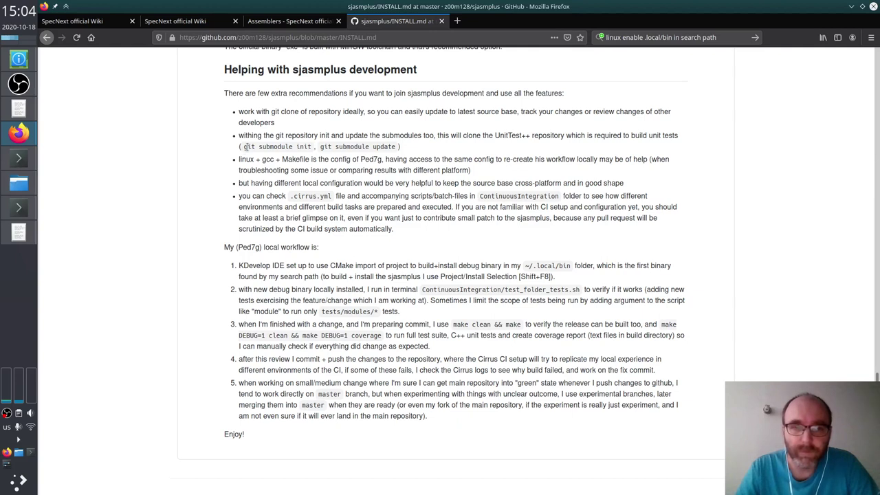
pyautogui.moveTo(243, 146); pyautogui.dragTo(313, 154)
pyautogui.hotkey('ctrl', 'c')
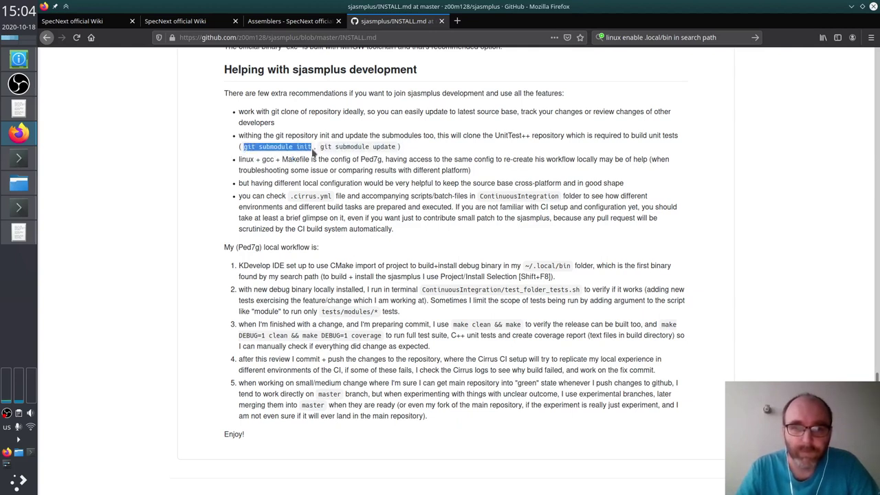
# Step: Run git submodule init and git submodule update to clone unittest-cpp, then recall make tests
pyautogui.hotkey('alt', 'Tab')
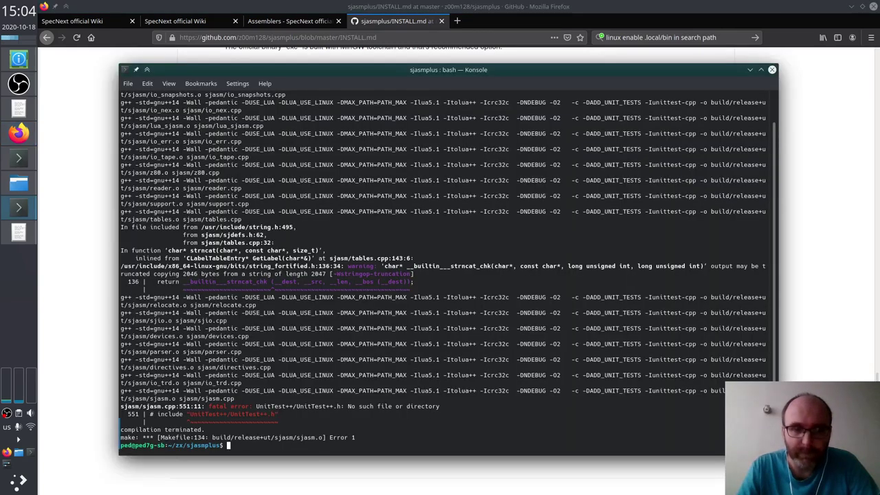
pyautogui.hotkey('ctrl', 'shift', 'v')
pyautogui.press('Return')
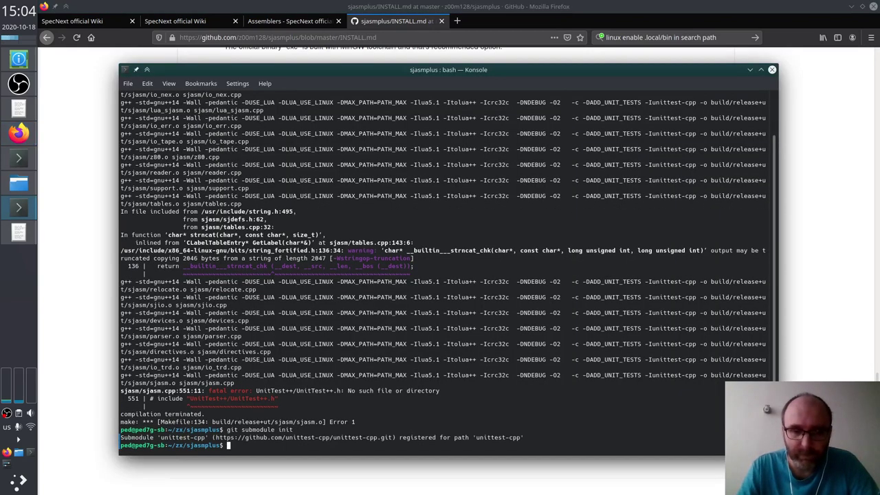
pyautogui.press('Up')
pyautogui.press('BackSpace')
pyautogui.press('BackSpace')
pyautogui.press('BackSpace')
pyautogui.press('BackSpace')
pyautogui.write('update')
pyautogui.press('Return')
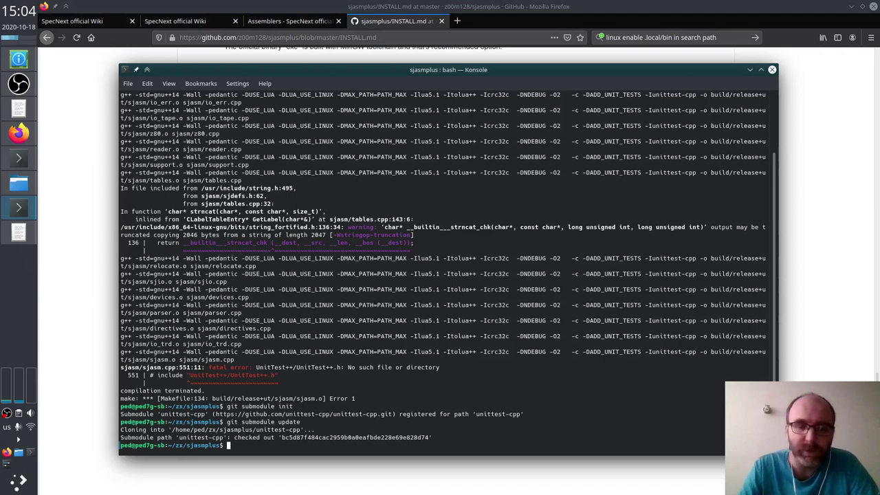
pyautogui.press('Up')
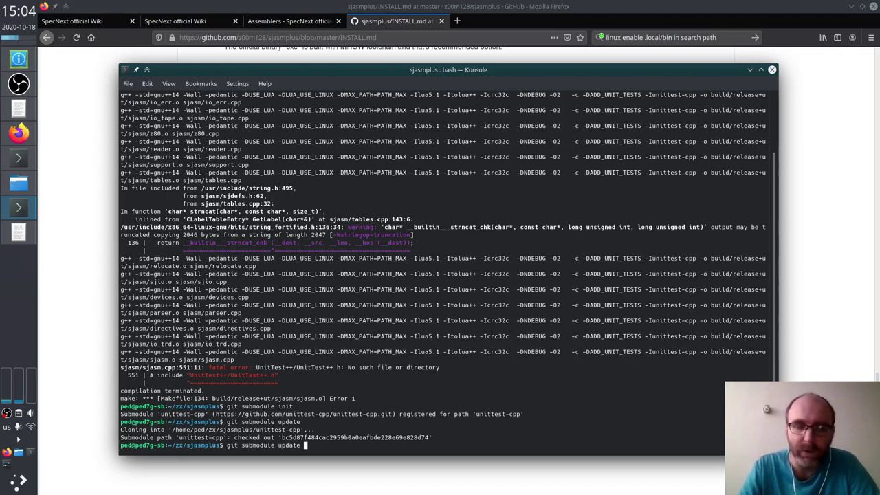
pyautogui.press('Up')
pyautogui.press('Up')
# Step: Rerun make tests so all 572 checks pass and 7 examples build OK
pyautogui.hotkey('ctrl', 'l')
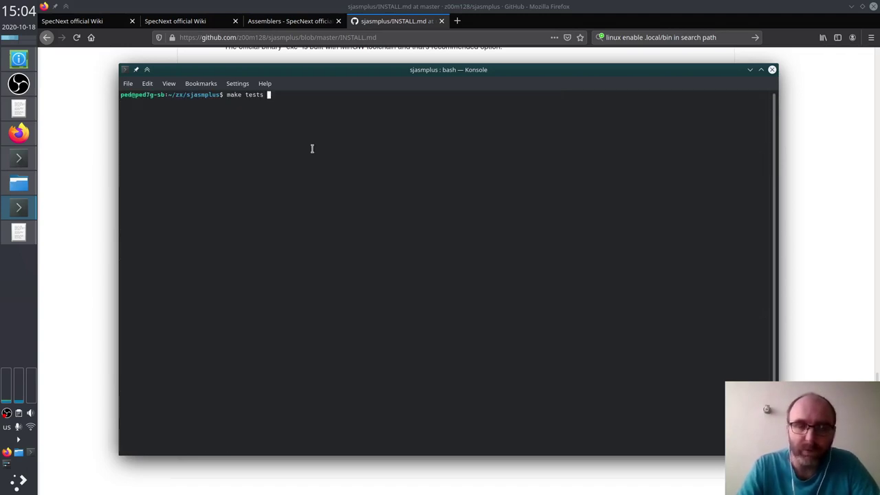
pyautogui.press('Return')
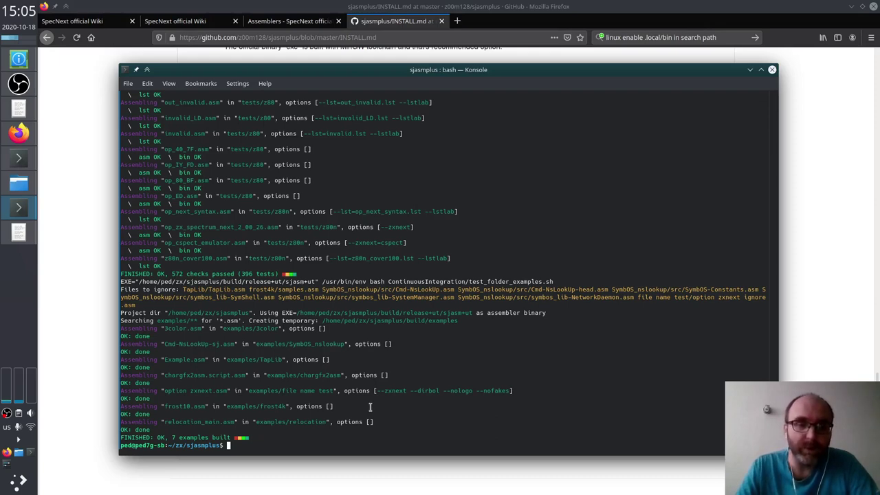
pyautogui.hotkey('alt', 'Tab')
pyautogui.hotkey('alt', 'Tab')
pyautogui.hotkey('alt', 'Tab')
pyautogui.hotkey('alt', 'Tab')
# Step: Search aptitude for 'kdeve' and mark the kdevelop package for installation
pyautogui.press('Down')
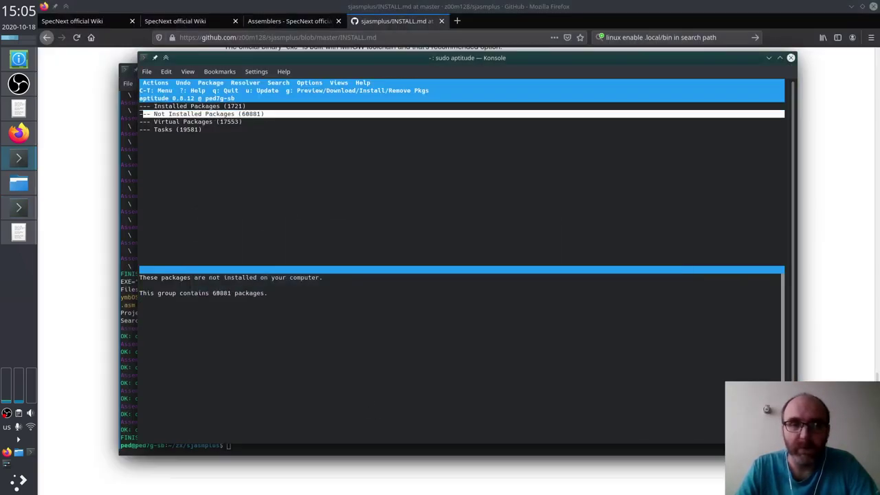
pyautogui.press('Up')
pyautogui.press('/')
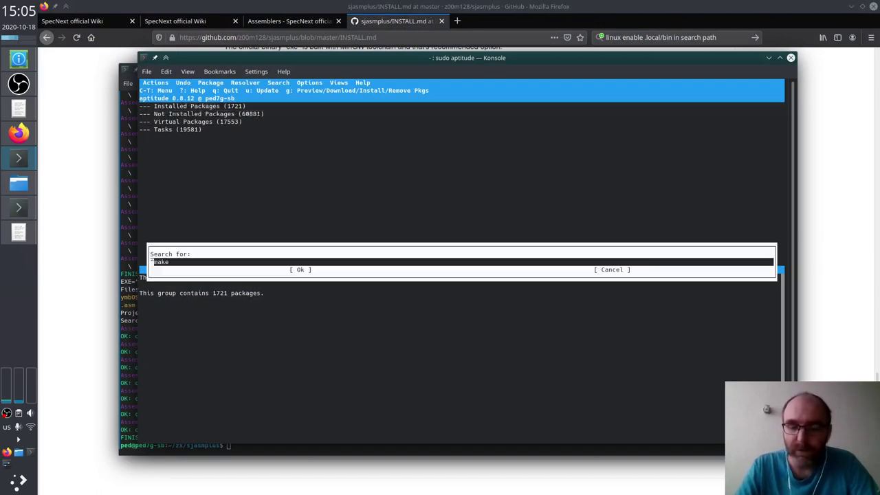
pyautogui.write('kdevelop')
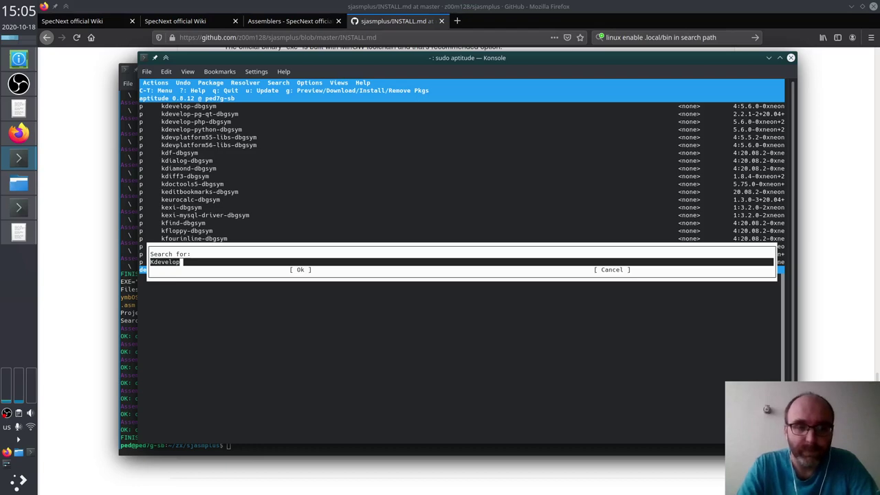
pyautogui.press('Return')
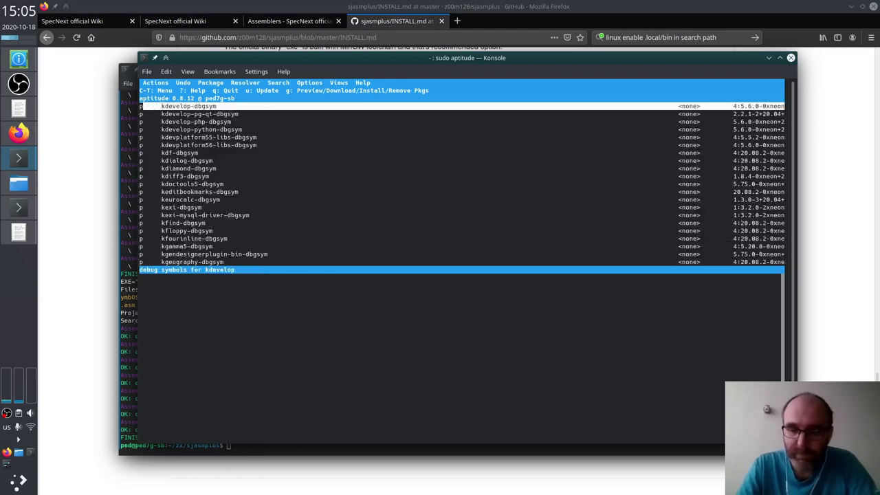
pyautogui.press('Down')
pyautogui.press('Down')
pyautogui.press('Down')
pyautogui.press('n')
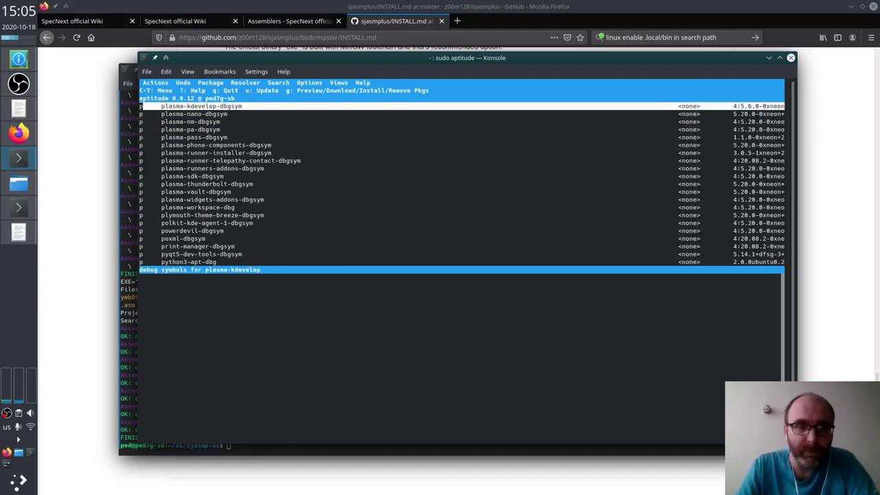
pyautogui.press('n')
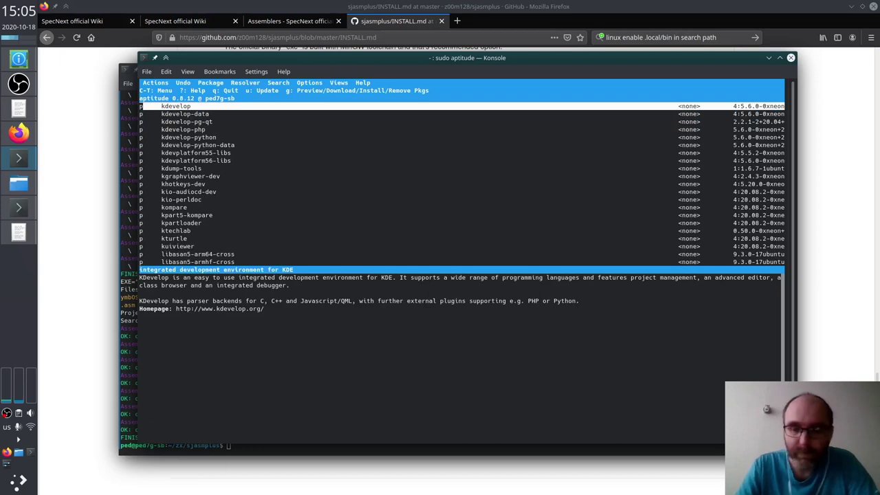
pyautogui.press('+')
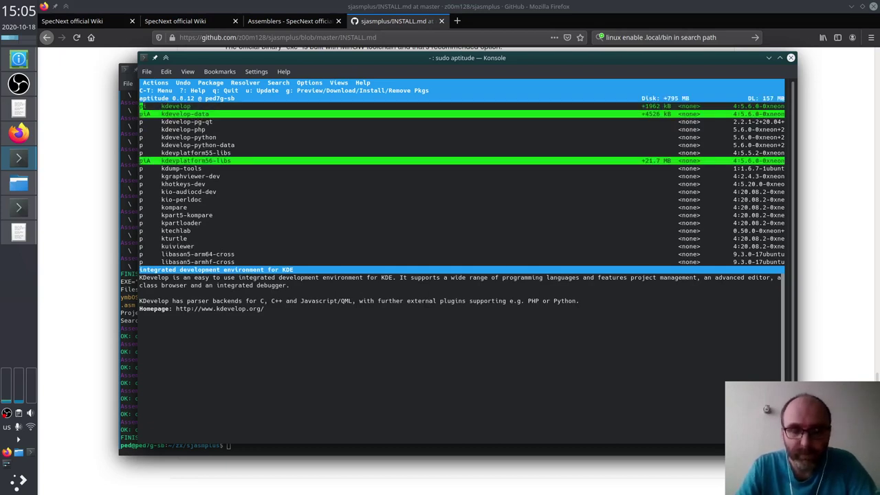
# Step: Preview kdevelop's 112 dependencies, including clang-8 and heaptrack-gui, then start downloading and installing them
pyautogui.press('g')
pyautogui.press('Down')
pyautogui.press('Down')
pyautogui.press('Down')
pyautogui.press('Down')
pyautogui.press('Down')
pyautogui.press('Down')
pyautogui.press('Up')
pyautogui.press('Up')
pyautogui.press('Up')
pyautogui.press('Down')
pyautogui.press('Down')
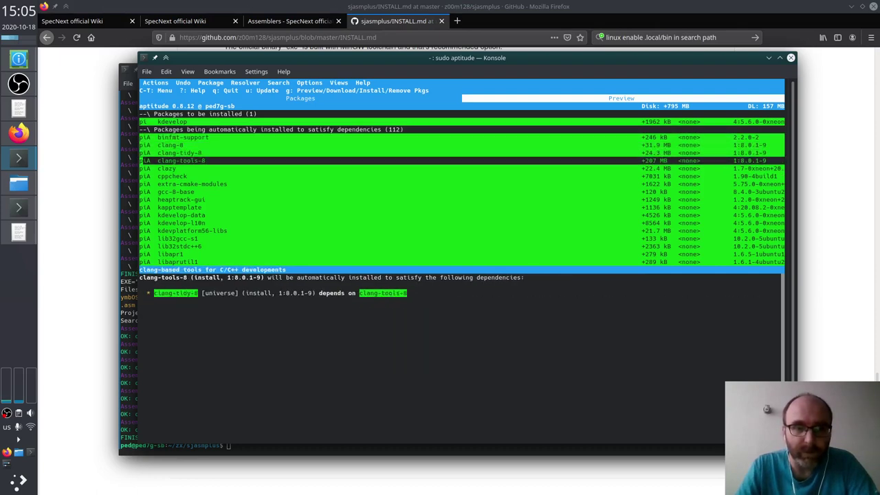
pyautogui.press('Up')
pyautogui.press('Up')
pyautogui.press('Down')
pyautogui.press('Down')
pyautogui.press('Down')
pyautogui.press('Down')
pyautogui.press('Down')
pyautogui.press('Down')
pyautogui.press('Down')
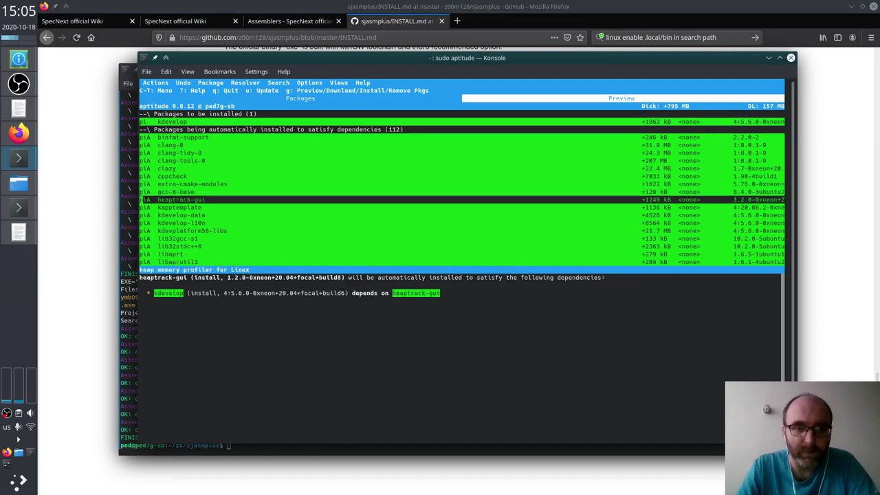
pyautogui.press('Down')
pyautogui.press('Down')
pyautogui.press('Down')
pyautogui.press('Down')
pyautogui.press('Down')
pyautogui.press('Down')
pyautogui.press('Down')
pyautogui.press('Down')
pyautogui.press('Down')
pyautogui.press('Down')
pyautogui.press('Down')
pyautogui.press('Down')
pyautogui.press('Down')
pyautogui.press('Down')
pyautogui.press('Down')
pyautogui.press('Down')
pyautogui.press('Down')
pyautogui.press('Down')
pyautogui.press('Down')
pyautogui.press('Down')
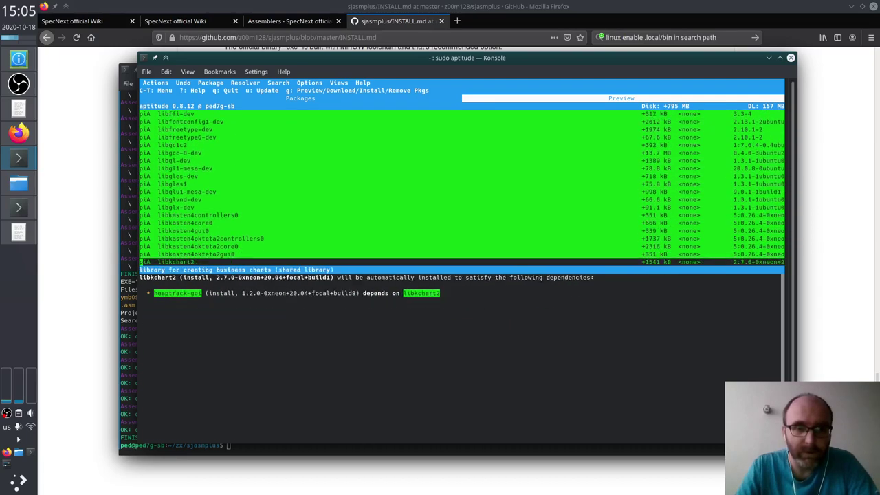
pyautogui.press('Down')
pyautogui.press('Down')
pyautogui.press('Down')
pyautogui.press('Down')
pyautogui.press('Down')
pyautogui.press('Down')
pyautogui.press('Down')
pyautogui.press('Down')
pyautogui.press('Down')
pyautogui.press('Down')
pyautogui.press('Down')
pyautogui.press('Down')
pyautogui.press('Down')
pyautogui.press('Down')
pyautogui.press('Down')
pyautogui.press('Down')
pyautogui.press('Down')
pyautogui.press('Down')
pyautogui.press('Down')
pyautogui.press('Down')
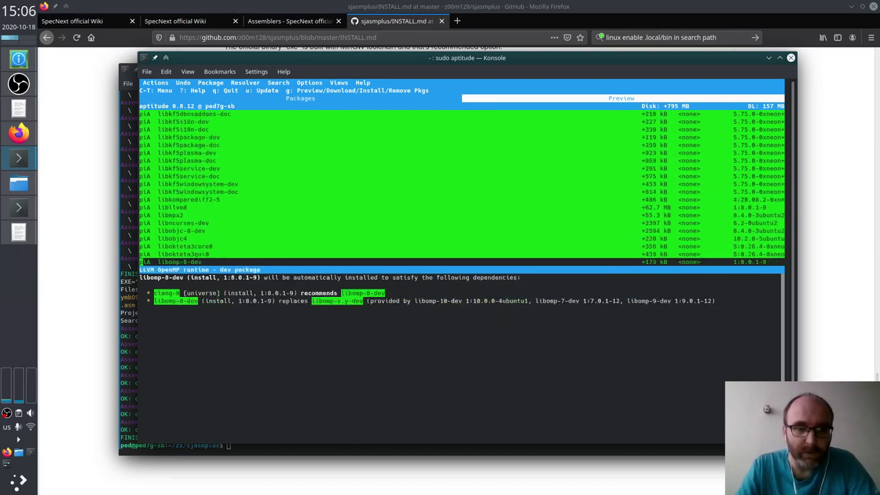
pyautogui.press('Down')
pyautogui.press('Down')
pyautogui.press('Down')
pyautogui.press('Down')
pyautogui.press('Down')
pyautogui.press('Down')
pyautogui.press('Down')
pyautogui.press('Down')
pyautogui.press('Down')
pyautogui.press('Down')
pyautogui.press('Down')
pyautogui.press('Down')
pyautogui.press('Down')
pyautogui.press('Down')
pyautogui.press('Down')
pyautogui.press('Down')
pyautogui.press('Down')
pyautogui.press('Down')
pyautogui.press('Down')
pyautogui.press('Down')
pyautogui.press('Up')
pyautogui.press('Up')
pyautogui.press('Up')
pyautogui.press('Up')
pyautogui.press('Up')
pyautogui.press('Up')
pyautogui.press('Up')
pyautogui.press('Up')
pyautogui.press('Up')
pyautogui.press('Up')
pyautogui.press('Up')
pyautogui.press('Up')
pyautogui.press('g')
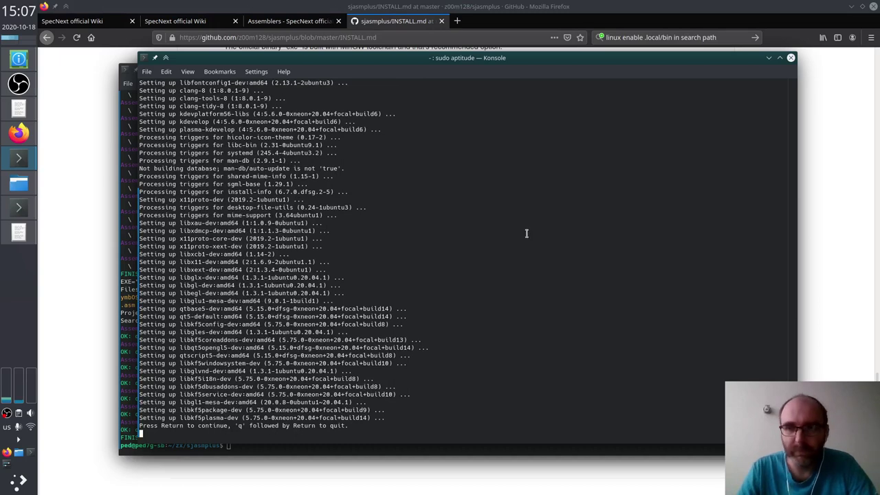
# Step: After the KDevelop setup finishes, return to the aptitude package list showing 1834 installed packages
pyautogui.press('Return')
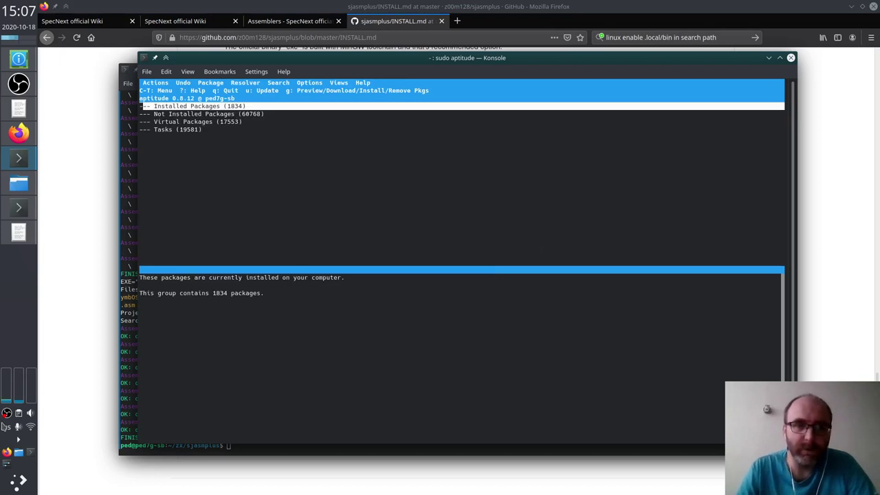
# Step: Launch KDevelop from the Development application menu and maximize its window
pyautogui.click(19, 480)
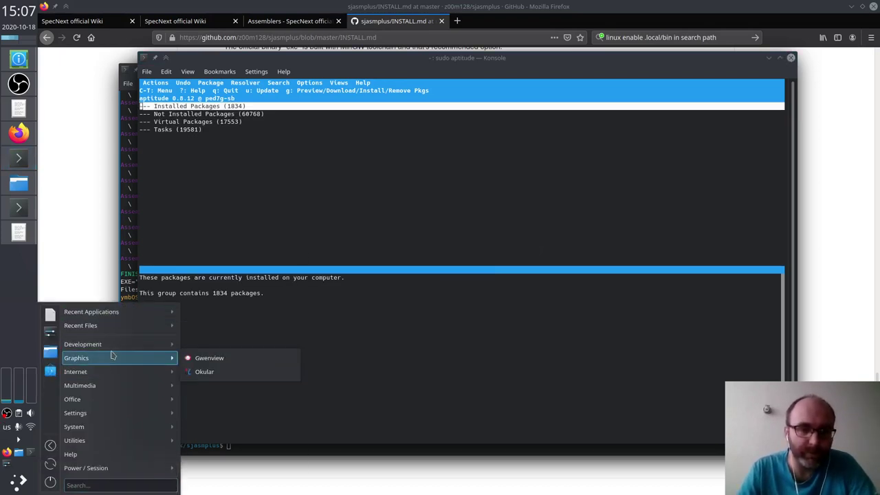
pyautogui.moveTo(170, 346)
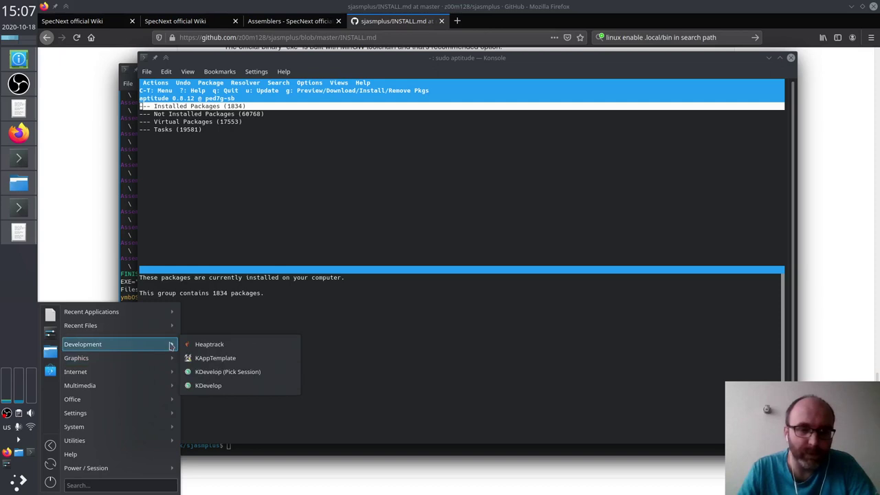
pyautogui.click(227, 386)
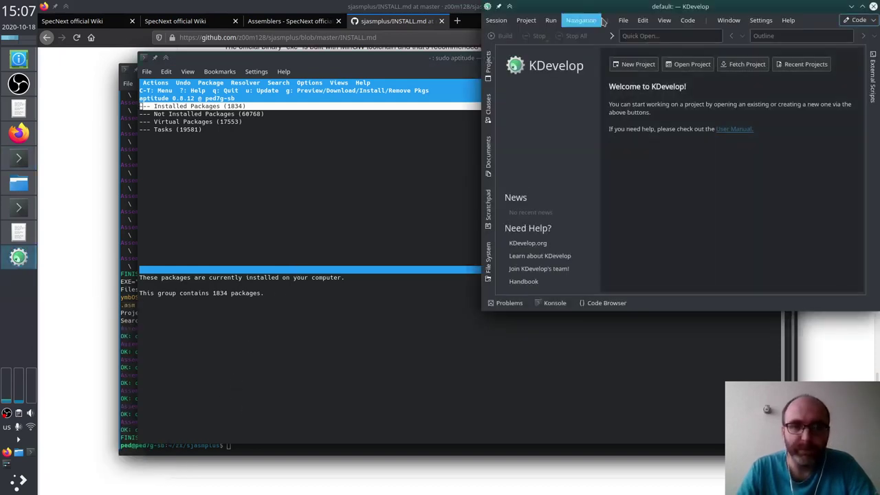
pyautogui.moveTo(614, 12); pyautogui.dragTo(281, 62)
pyautogui.doubleClick(281, 62)
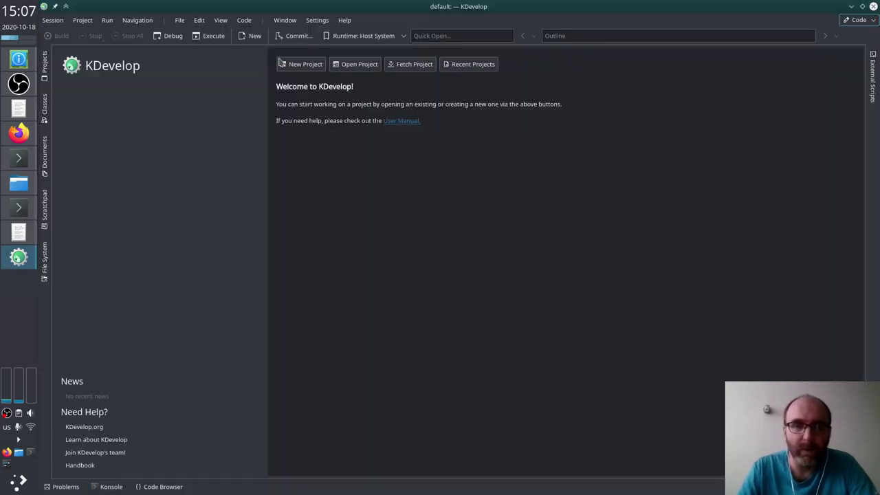
# Step: Open zx/sjasmplus/sjasmplus.kdev4 as a project
pyautogui.click(358, 67)
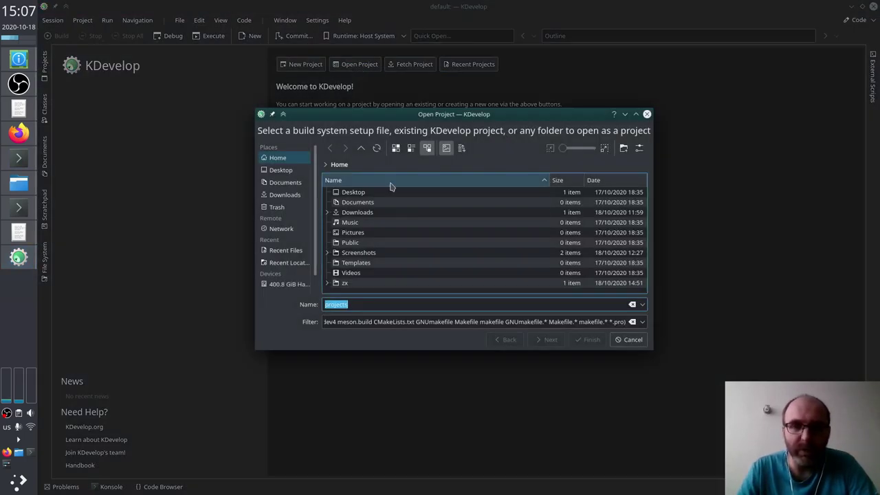
pyautogui.doubleClick(336, 285)
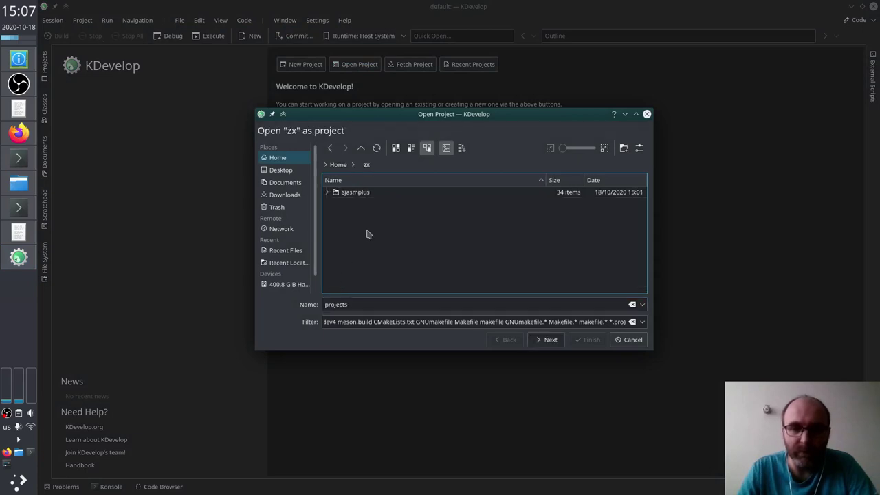
pyautogui.doubleClick(352, 194)
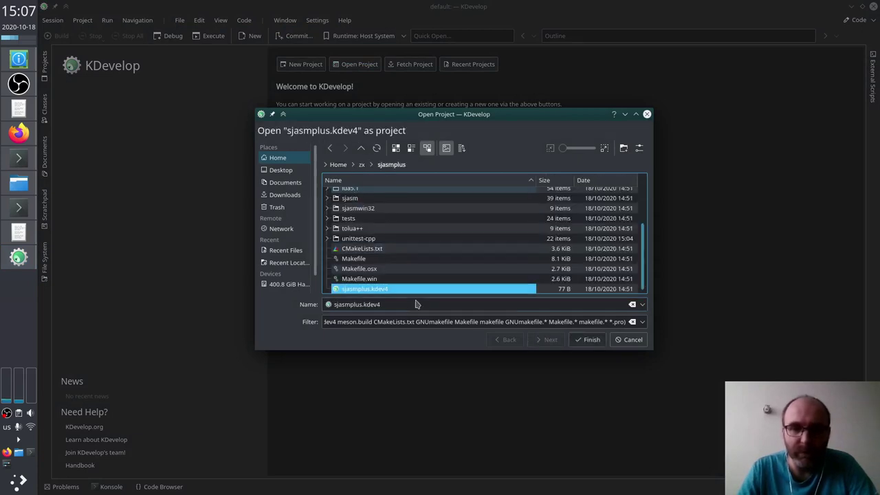
pyautogui.click(581, 341)
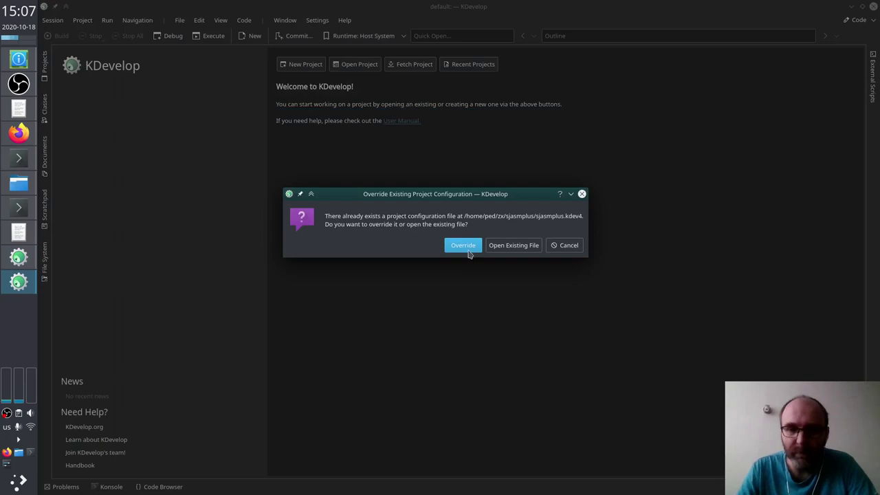
# Step: Keep the existing sjasmplus.kdev4 configuration, then open the Settings menu after the KDevCMakeManager error
pyautogui.click(507, 249)
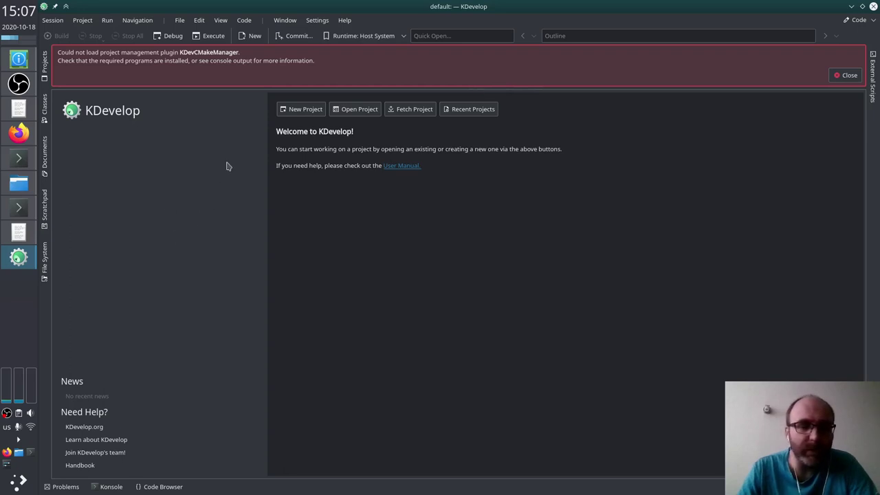
pyautogui.click(317, 21)
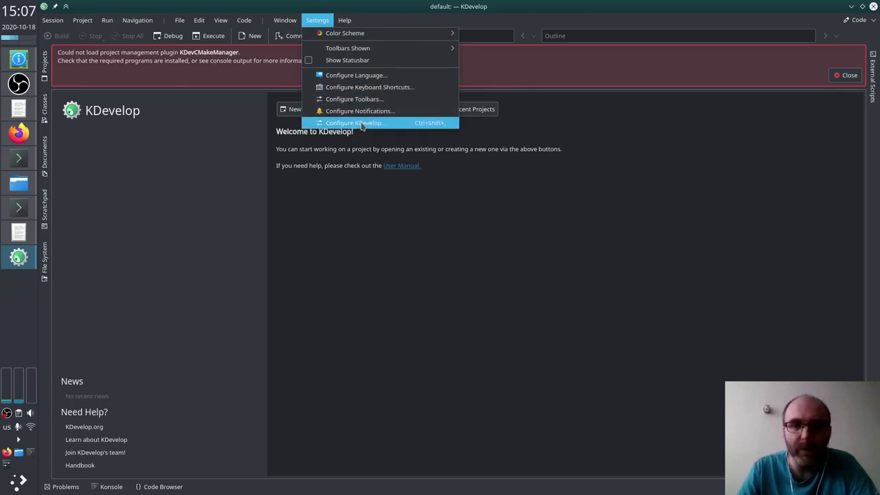
# Step: Open Configure KDevelop and browse the CMake settings and installed plugins list
pyautogui.click(361, 124)
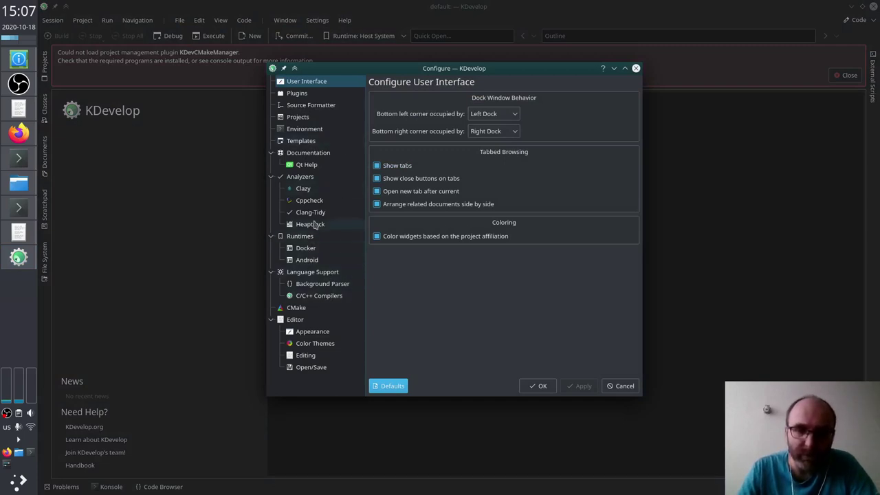
pyautogui.click(299, 307)
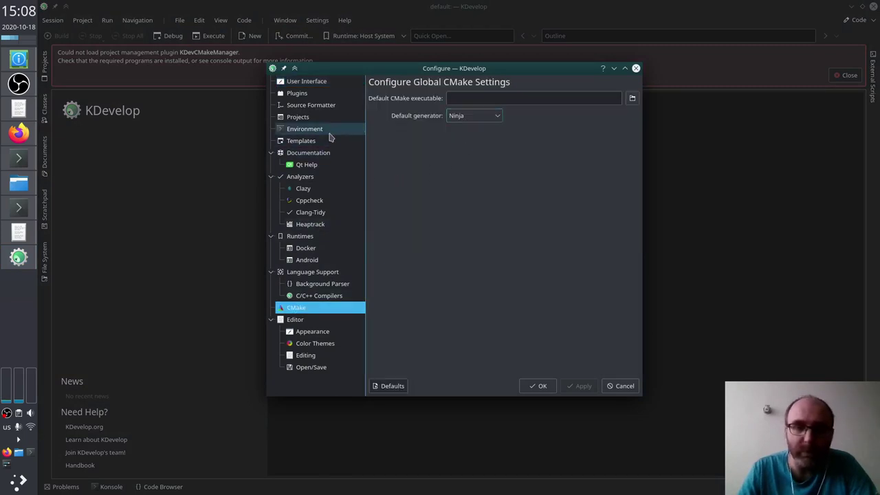
pyautogui.click(317, 93)
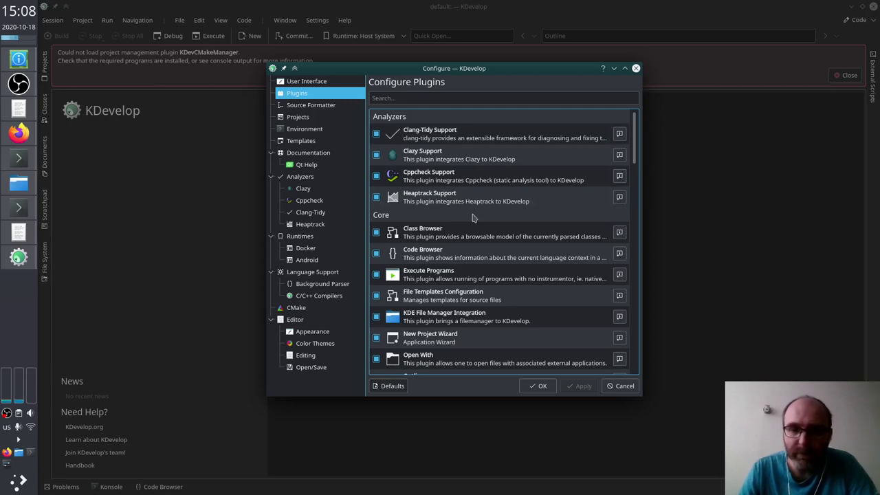
pyautogui.scroll(-5, 472, 218)
pyautogui.scroll(-3, 472, 218)
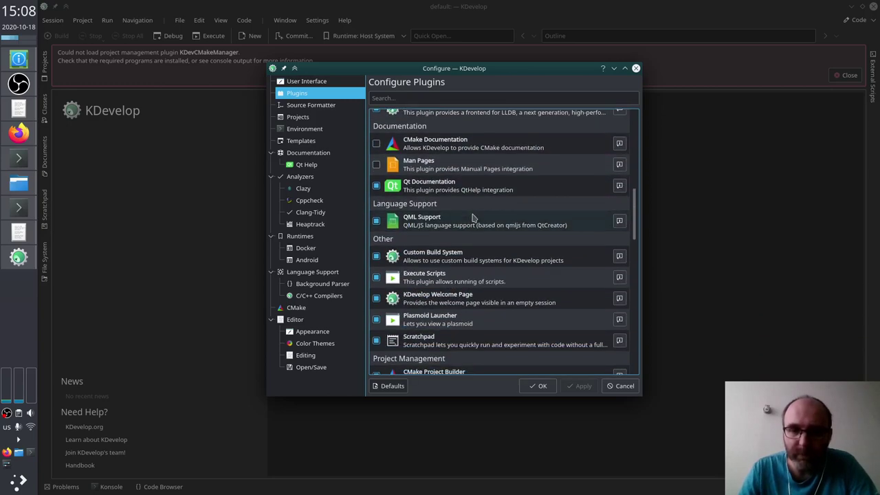
pyautogui.scroll(-1, 472, 218)
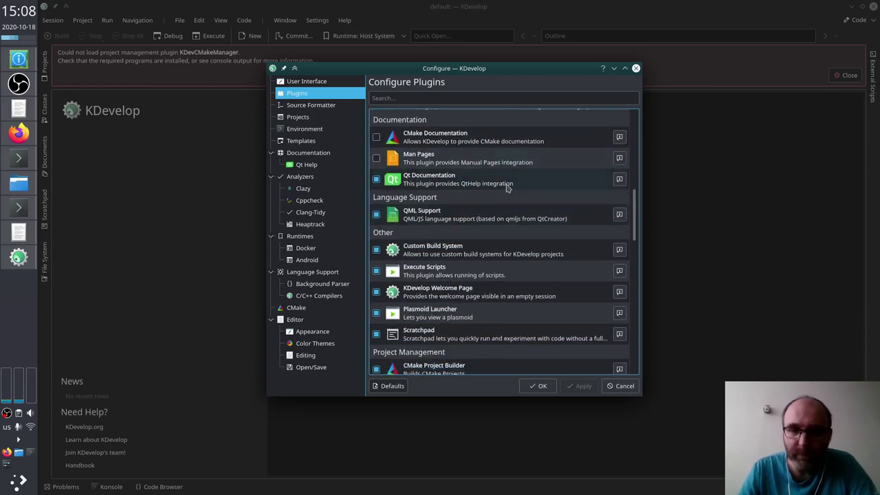
pyautogui.scroll(-5, 507, 188)
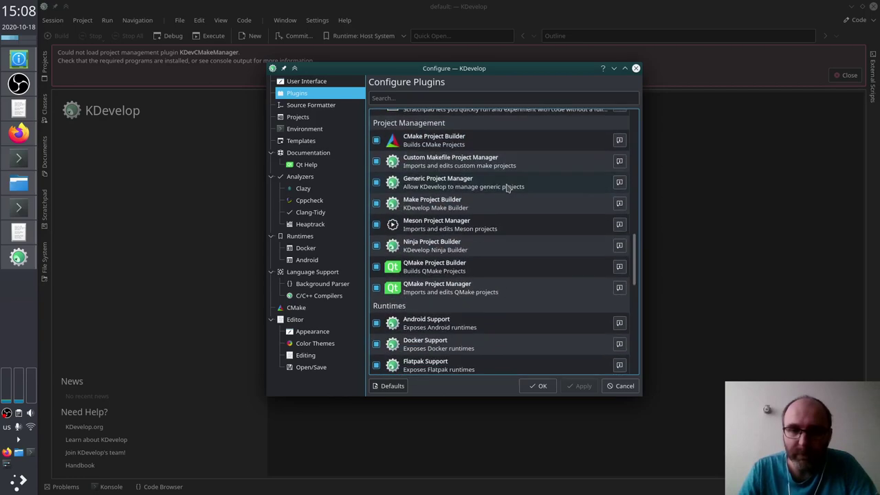
pyautogui.scroll(3, 507, 187)
pyautogui.scroll(-2, 507, 188)
pyautogui.scroll(-5, 507, 187)
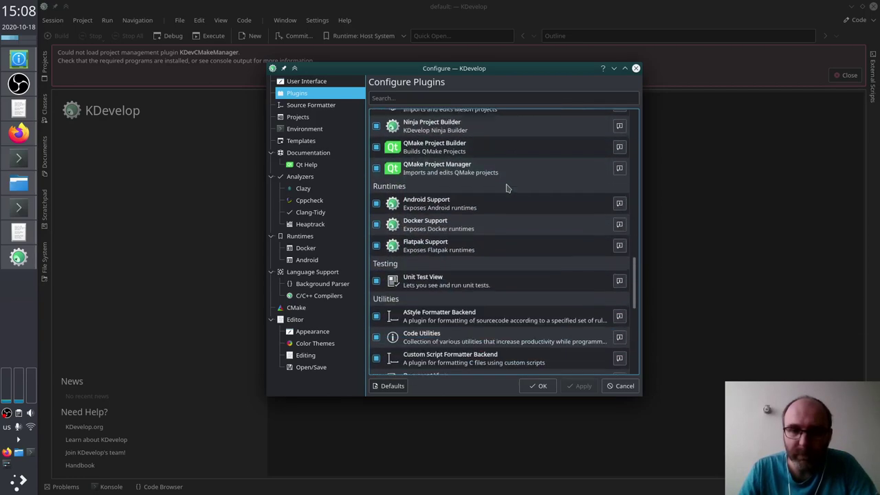
pyautogui.scroll(-5, 507, 188)
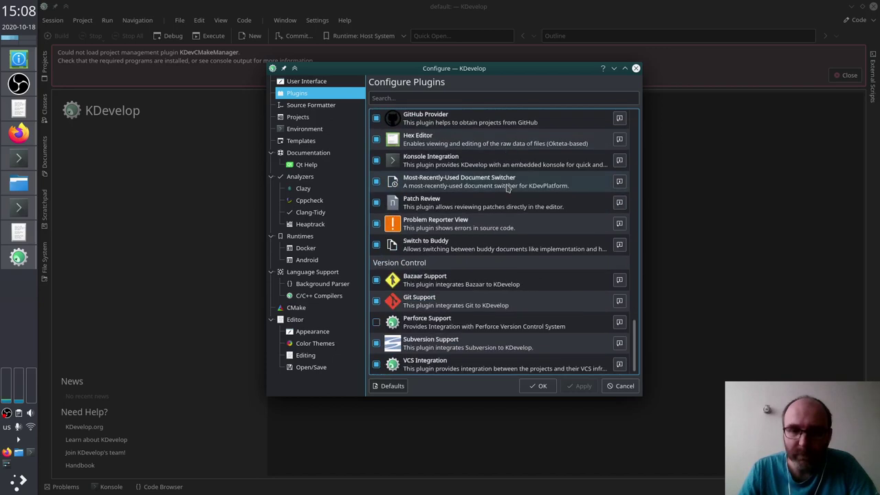
# Step: Filter plugins by 'cM', uncheck CMake Project Builder and confirm with OK
pyautogui.click(486, 97)
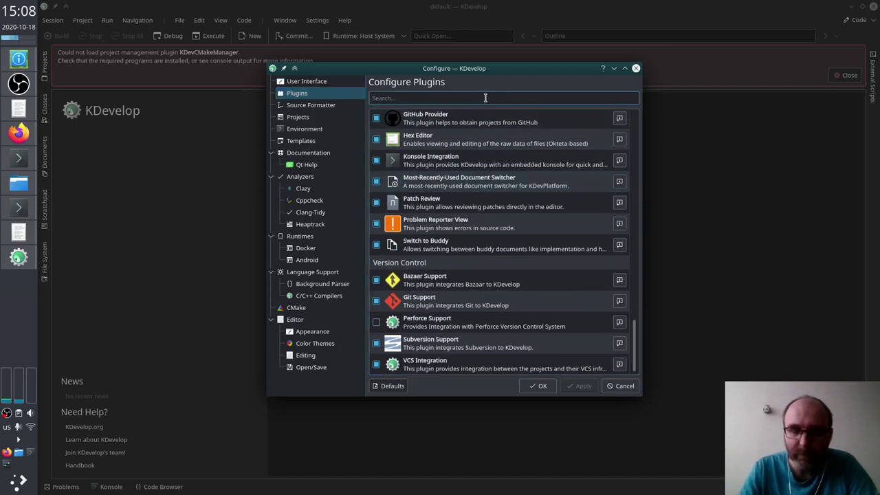
pyautogui.write('cM')
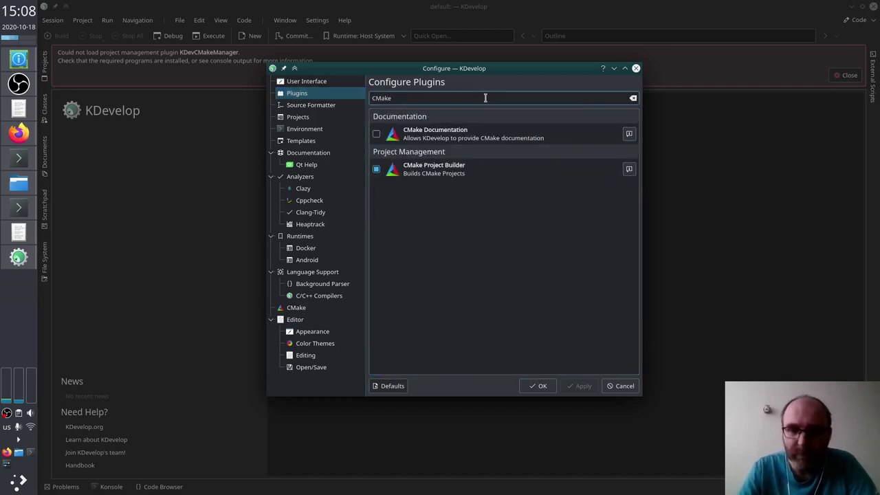
pyautogui.click(485, 176)
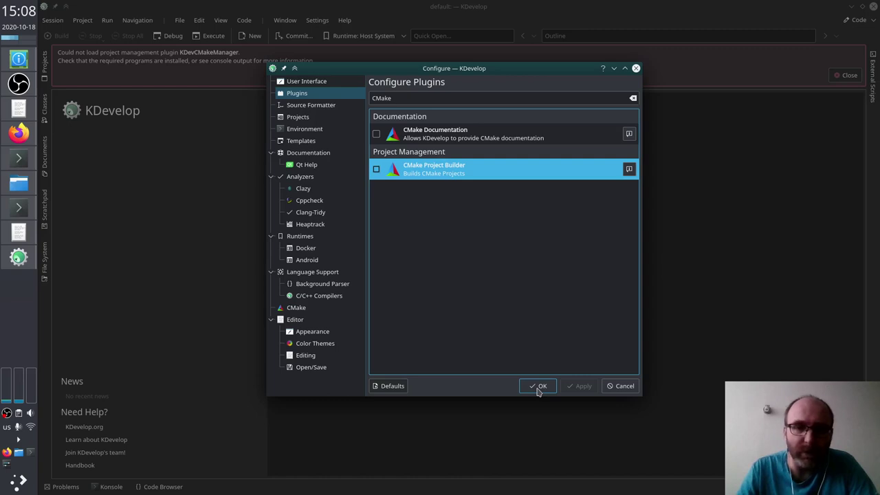
pyautogui.click(538, 387)
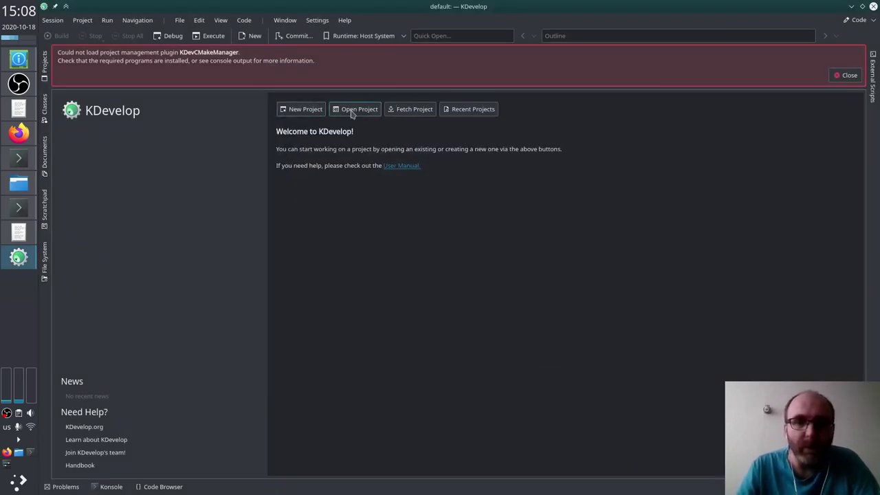
# Step: Import zx/sjasmplus/CMakeLists.txt as a project, overriding the existing sjasmplus.kdev4 configuration
pyautogui.click(351, 112)
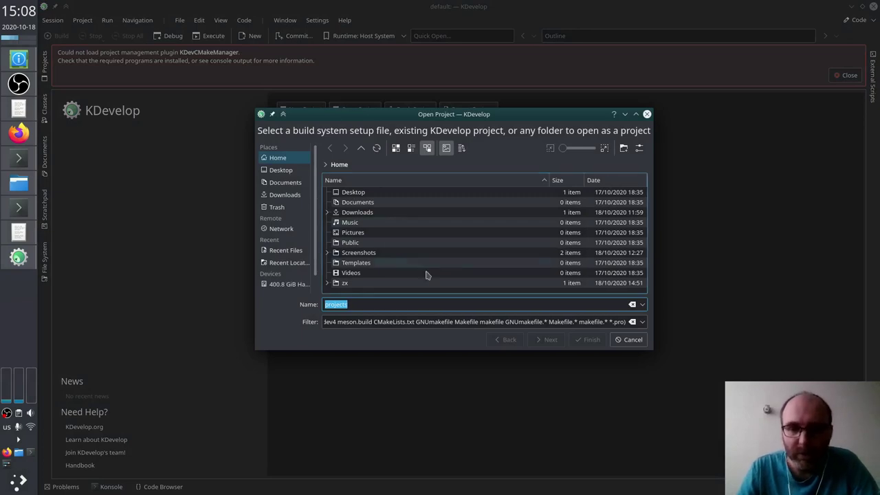
pyautogui.click(343, 283)
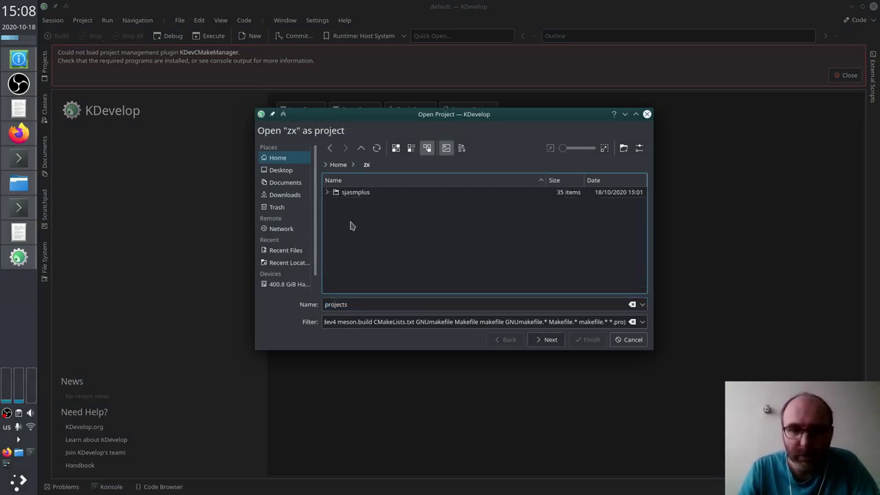
pyautogui.click(351, 196)
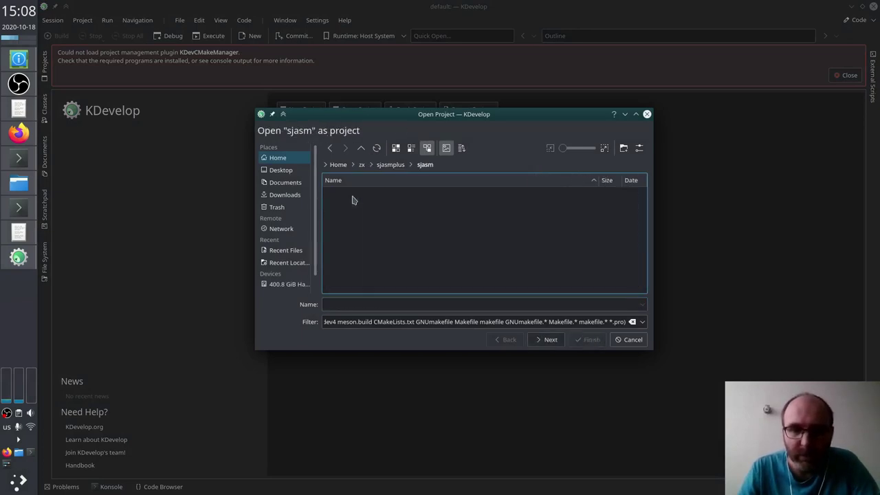
pyautogui.click(361, 147)
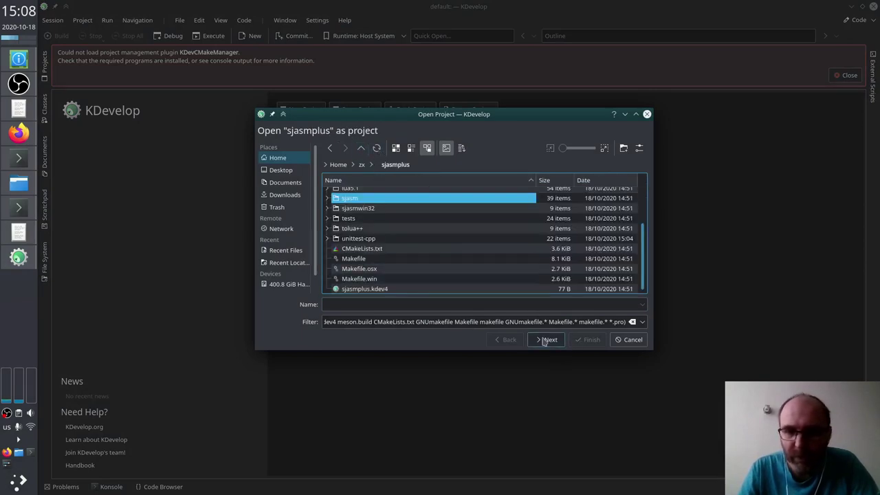
pyautogui.doubleClick(390, 251)
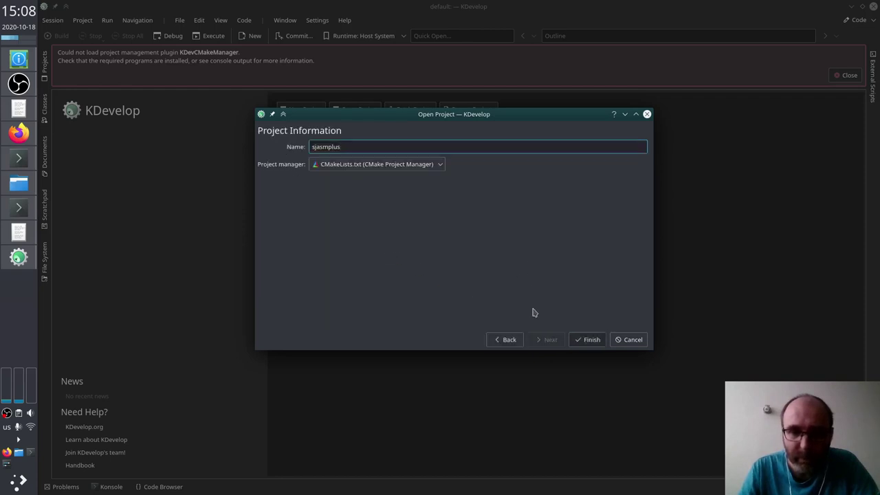
pyautogui.click(594, 344)
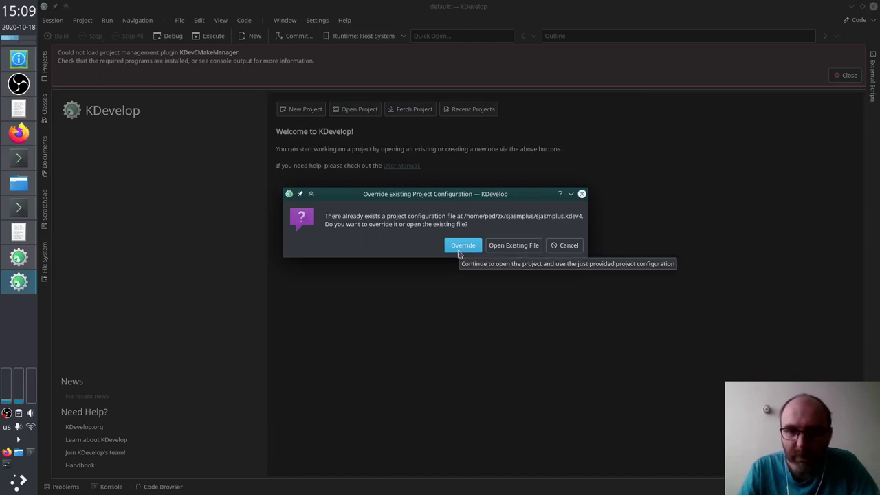
pyautogui.click(458, 252)
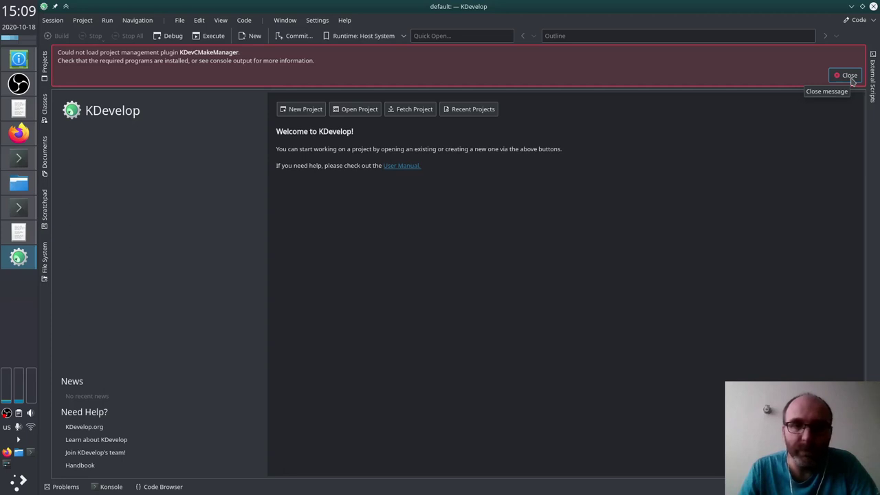
# Step: Select the first 'Could not load project management plugin KDevCMakeManager' error line, then switch to Firefox
pyautogui.click(849, 77)
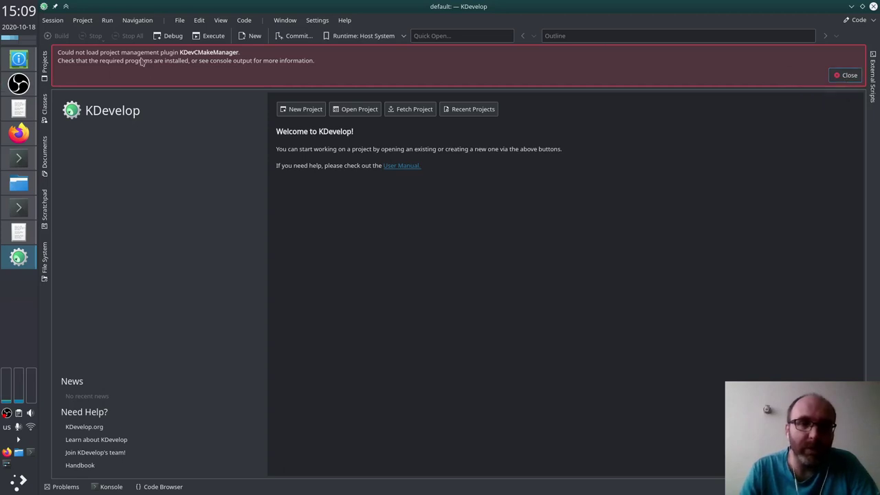
pyautogui.doubleClick(197, 53)
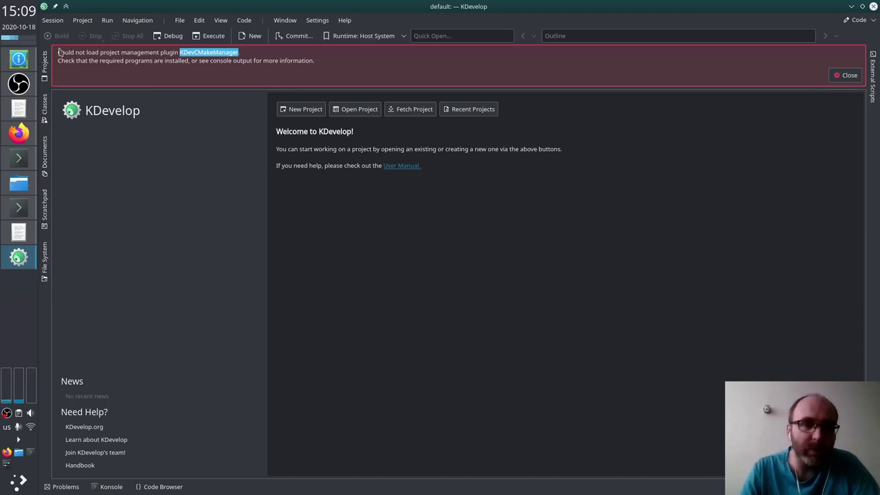
pyautogui.moveTo(60, 52); pyautogui.dragTo(213, 52)
pyautogui.click(245, 51)
pyautogui.tripleClick(245, 52)
pyautogui.hotkey('ctrl', 'c')
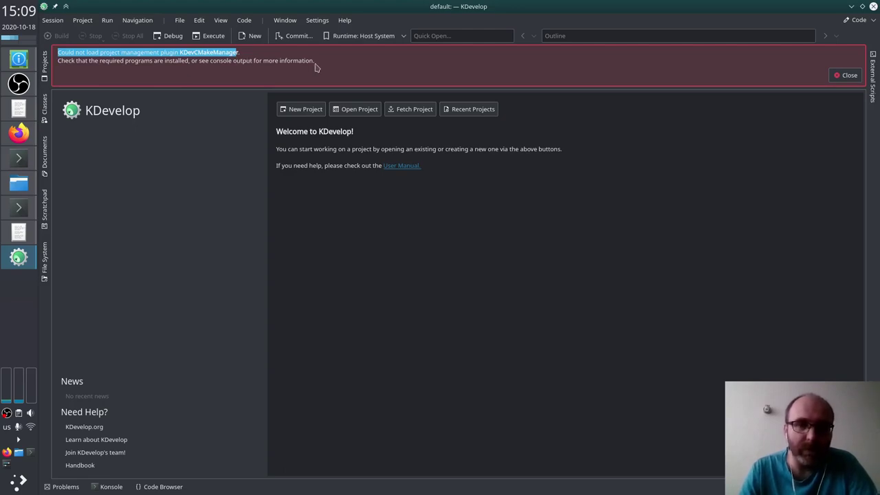
pyautogui.hotkey('alt', 'Tab')
pyautogui.hotkey('alt', 'Tab')
pyautogui.hotkey('alt', 'Tab')
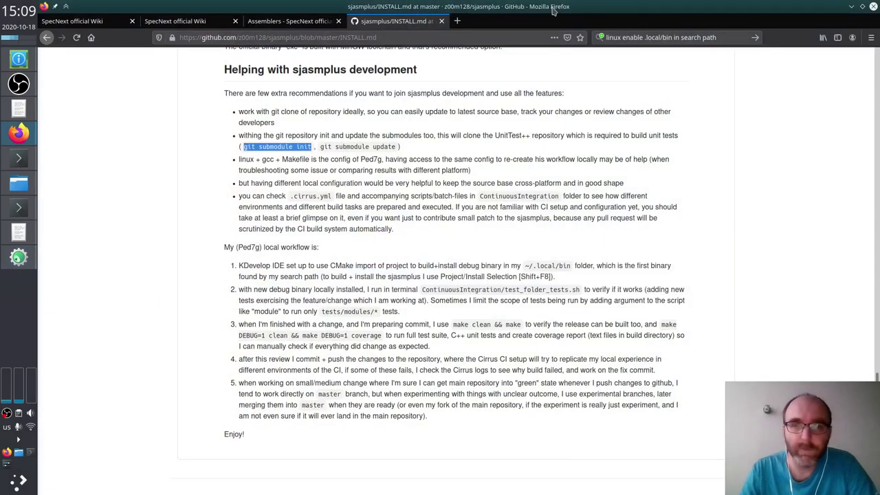
# Step: Web-search the pasted KDevCMakeManager error plus 'kdevelop' and read the KDE forum thread's replies
pyautogui.click(646, 37)
pyautogui.hotkey('ctrl', 'v')
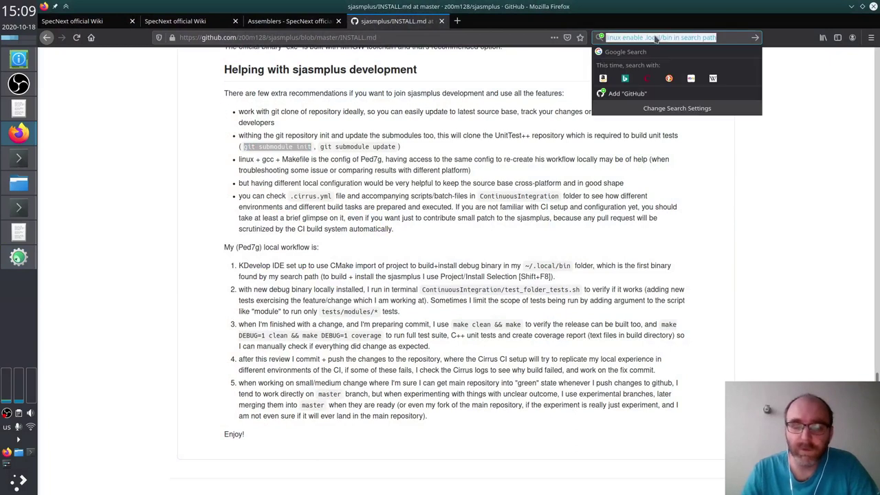
pyautogui.write('kdevelop')
pyautogui.press('Return')
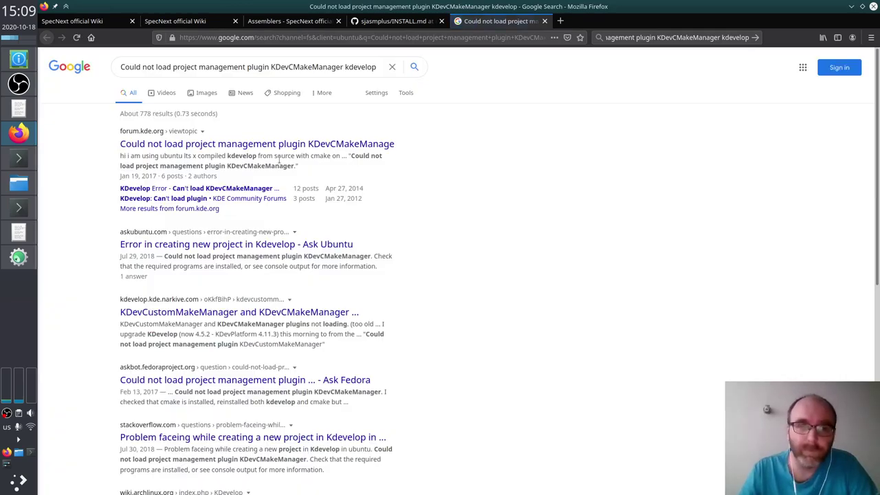
pyautogui.click(294, 144)
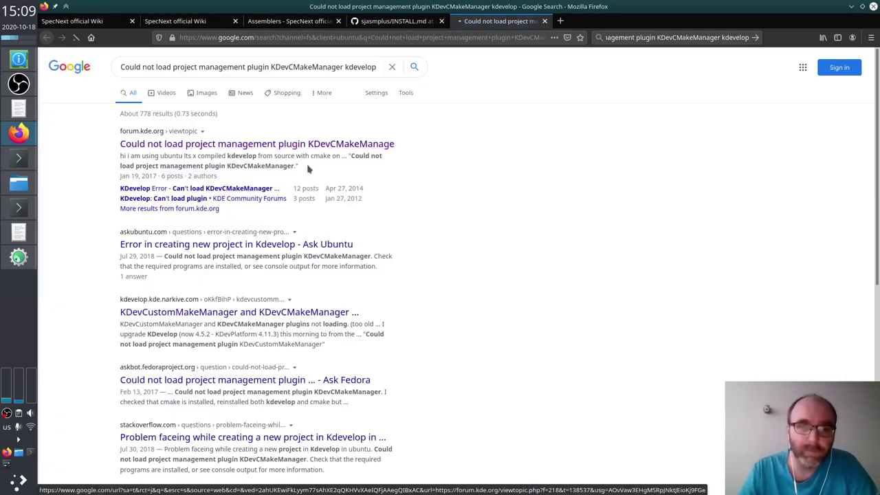
pyautogui.scroll(-10, 406, 180)
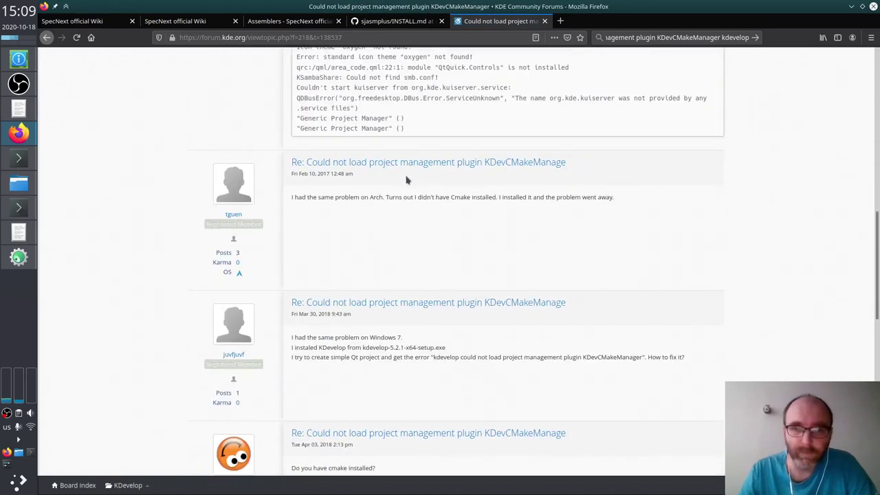
pyautogui.scroll(-1, 406, 180)
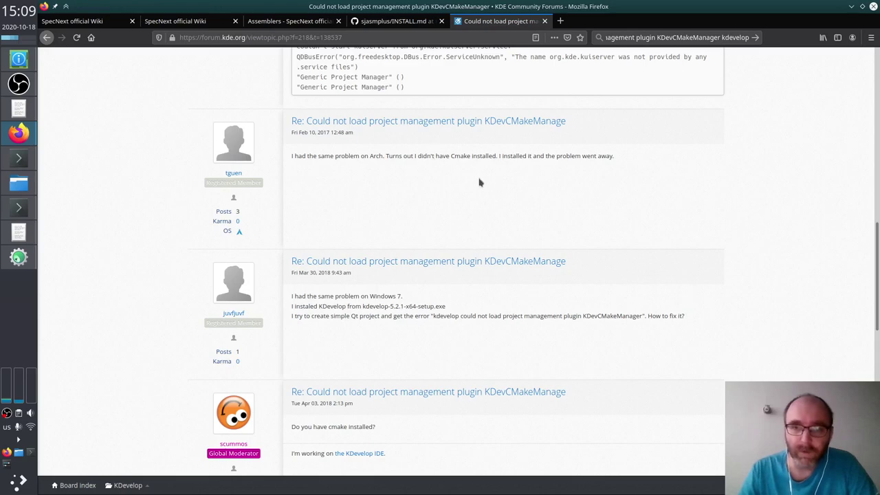
pyautogui.hotkey('alt', 'Tab')
pyautogui.hotkey('alt', 'Tab')
pyautogui.hotkey('alt', 'Tab')
pyautogui.hotkey('alt', 'Tab')
pyautogui.hotkey('alt', 'Tab')
pyautogui.hotkey('alt', 'Tab')
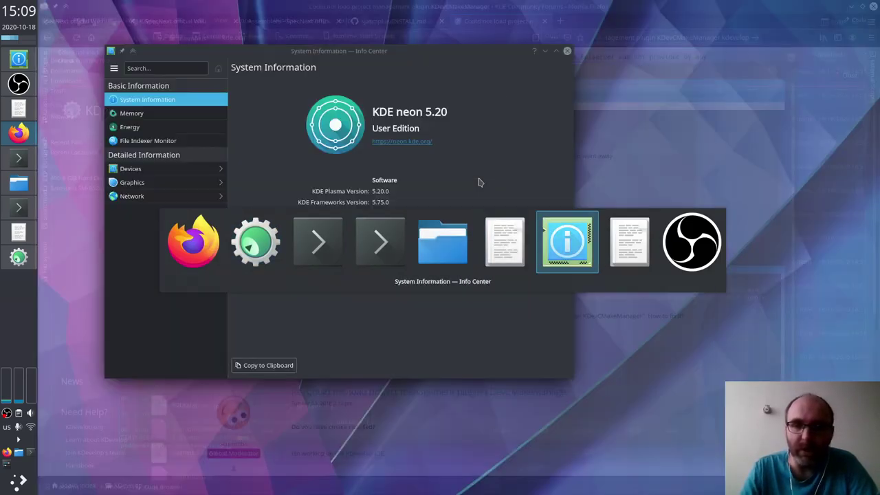
pyautogui.hotkey('alt', 'Tab')
pyautogui.hotkey('alt', 'Tab')
pyautogui.hotkey('alt', 'Tab')
pyautogui.hotkey('alt', 'Tab')
pyautogui.hotkey('alt', 'Tab')
pyautogui.hotkey('alt', 'Tab')
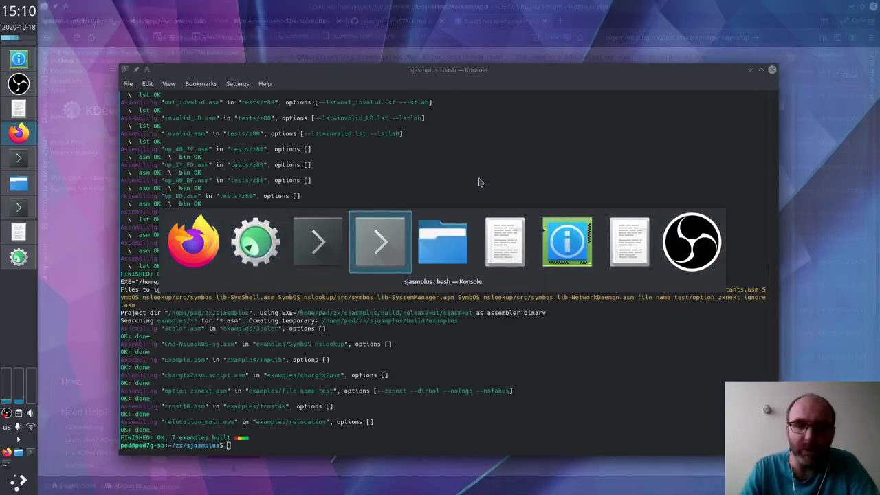
# Step: Search aptitude for 'cma' and install cmake along with cmake-data, libjsoncpp1 and librhash0
pyautogui.hotkey('alt', 'shift', 'Tab')
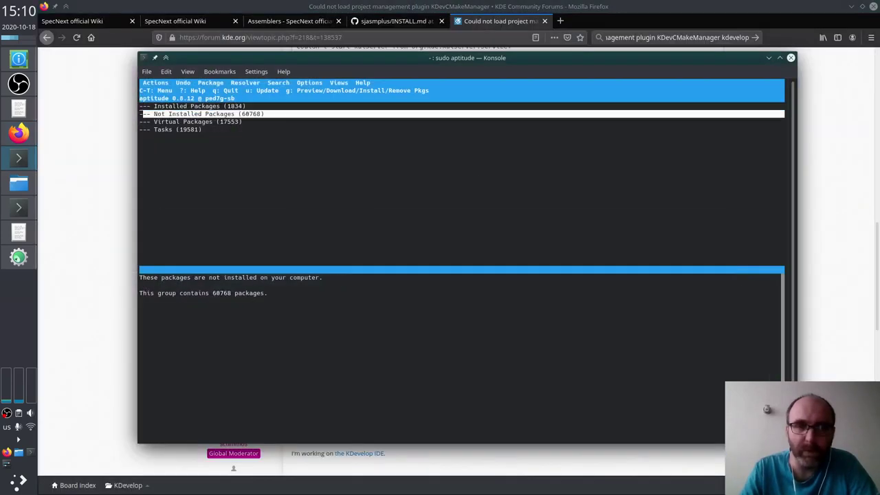
pyautogui.press('/')
pyautogui.press('BackSpace')
pyautogui.press('BackSpace')
pyautogui.press('BackSpace')
pyautogui.press('BackSpace')
pyautogui.press('BackSpace')
pyautogui.press('BackSpace')
pyautogui.press('BackSpace')
pyautogui.press('BackSpace')
pyautogui.press('BackSpace')
pyautogui.write('cmak')
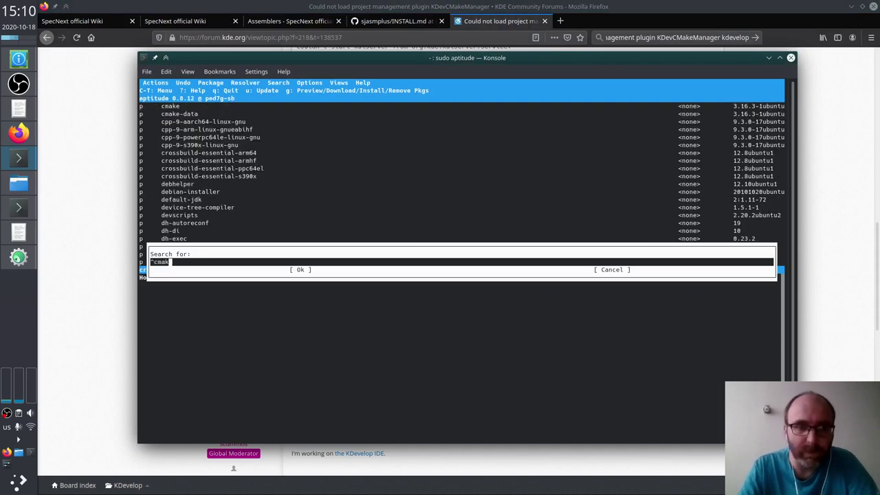
pyautogui.press('Return')
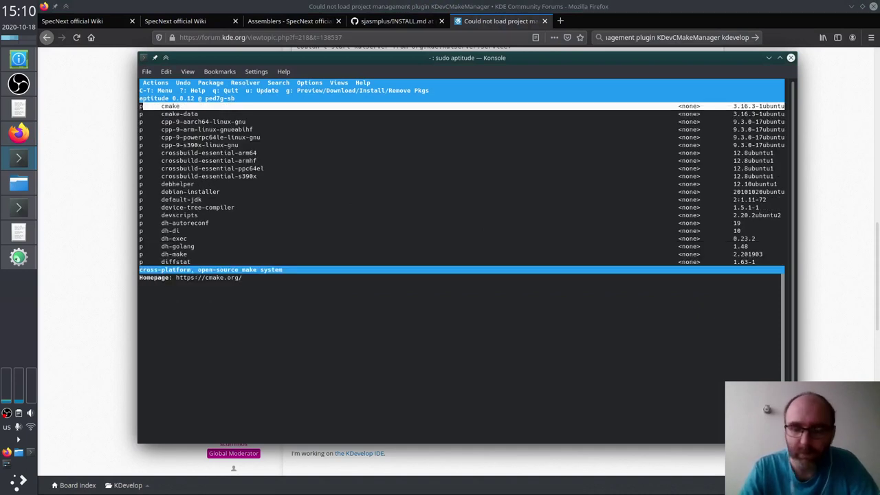
pyautogui.press('+')
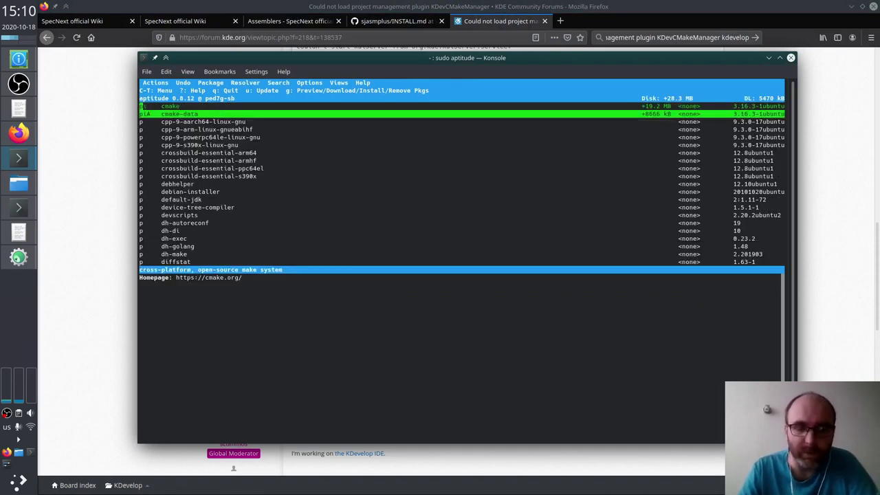
pyautogui.press('g')
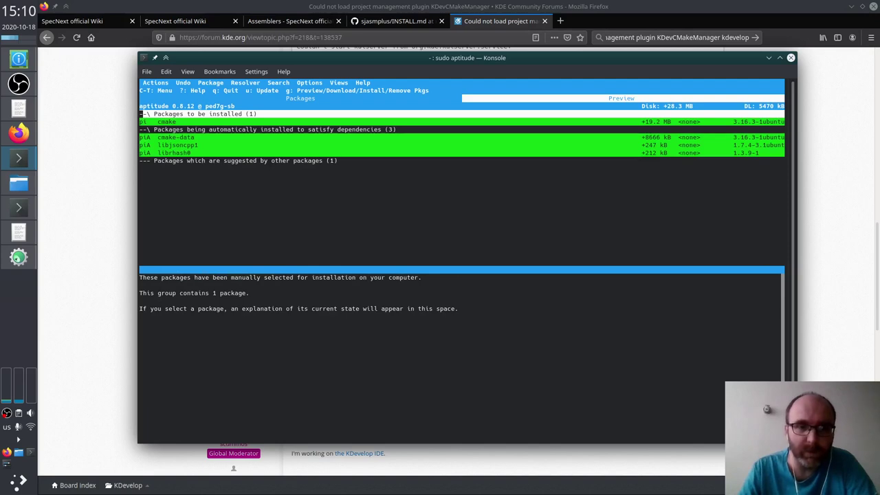
pyautogui.press('g')
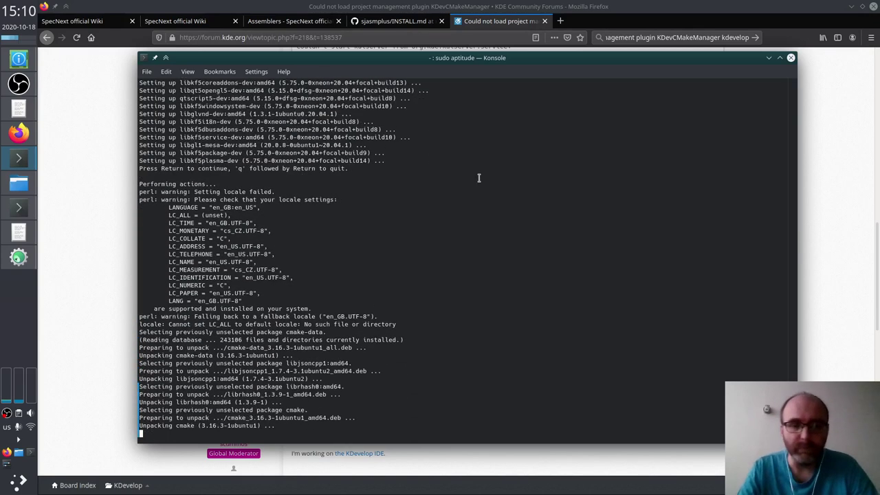
pyautogui.press('Return')
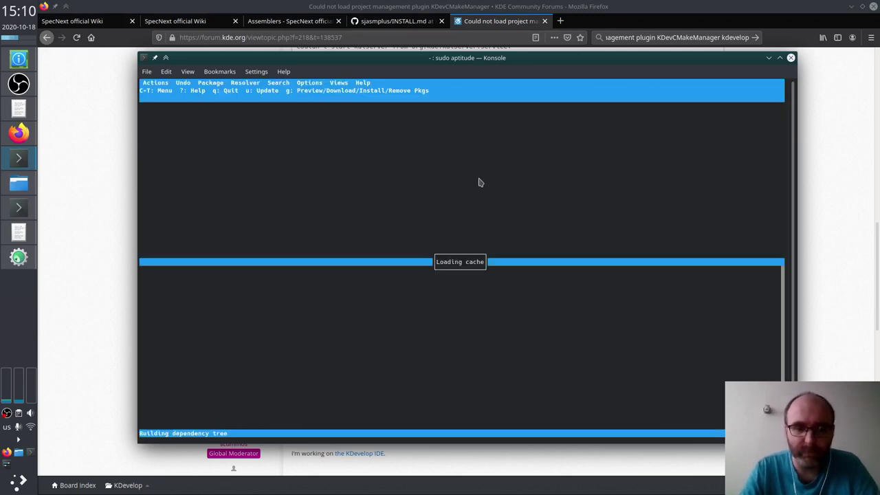
pyautogui.hotkey('alt', 'Tab')
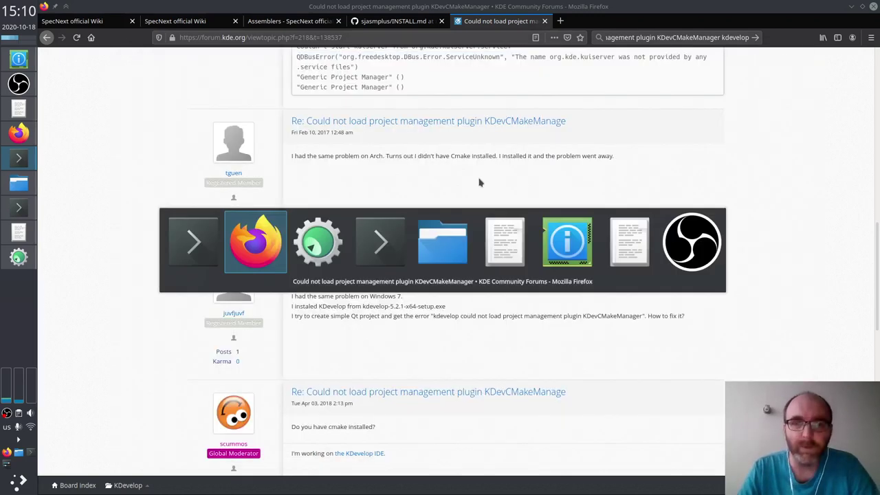
# Step: Inspect the untracked .bashrc, move it to ~/ with mv, and recheck git status
pyautogui.hotkey('alt', 'Tab')
pyautogui.hotkey('alt', 'Tab')
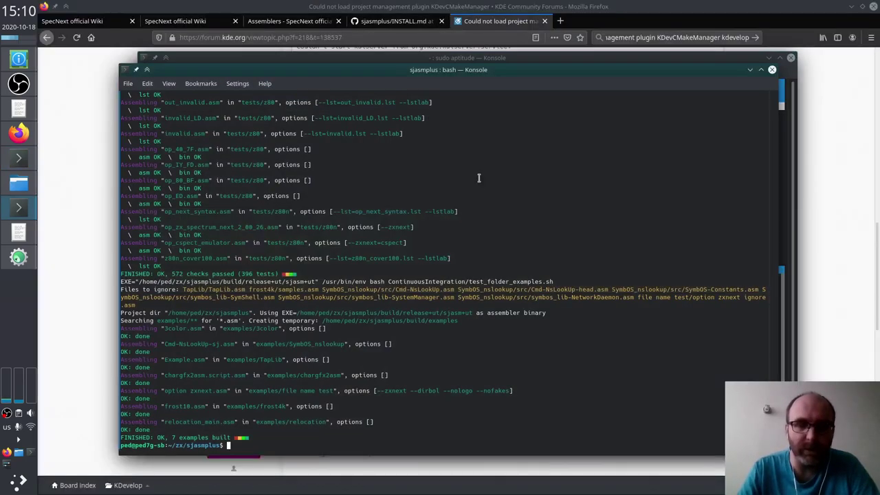
pyautogui.write('git stt')
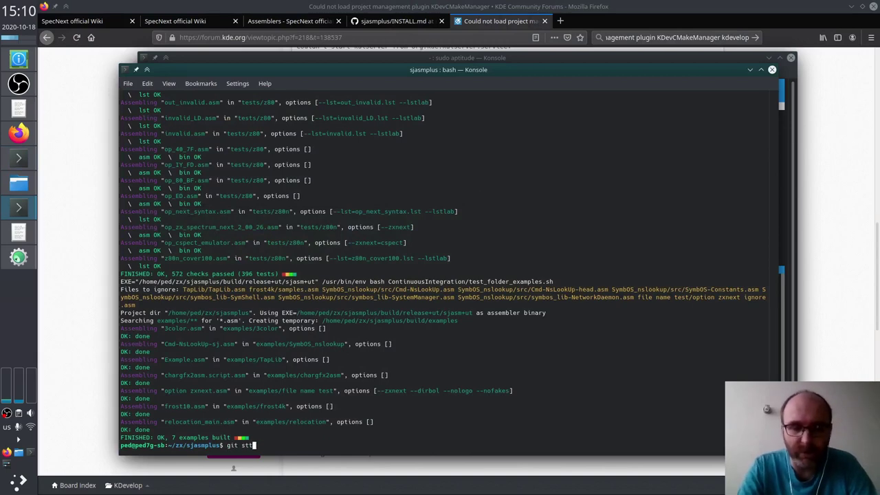
pyautogui.press('BackSpace')
pyautogui.write('atus')
pyautogui.press('Return')
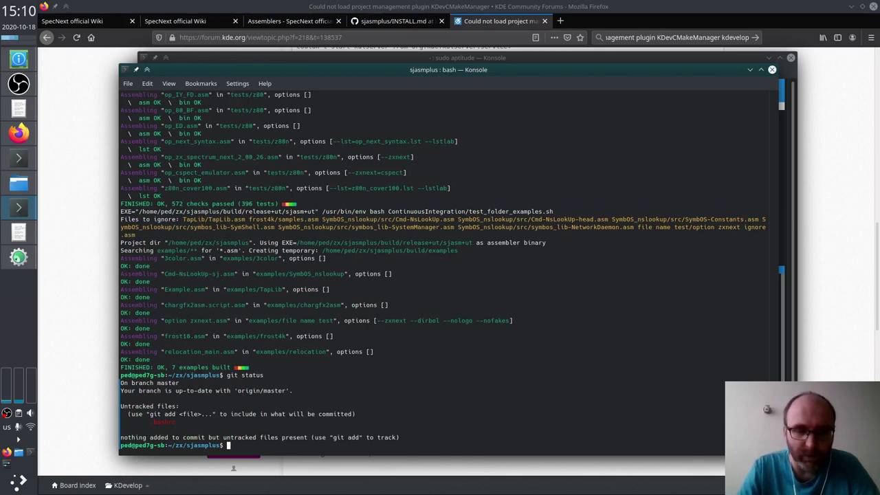
pyautogui.write('more .')
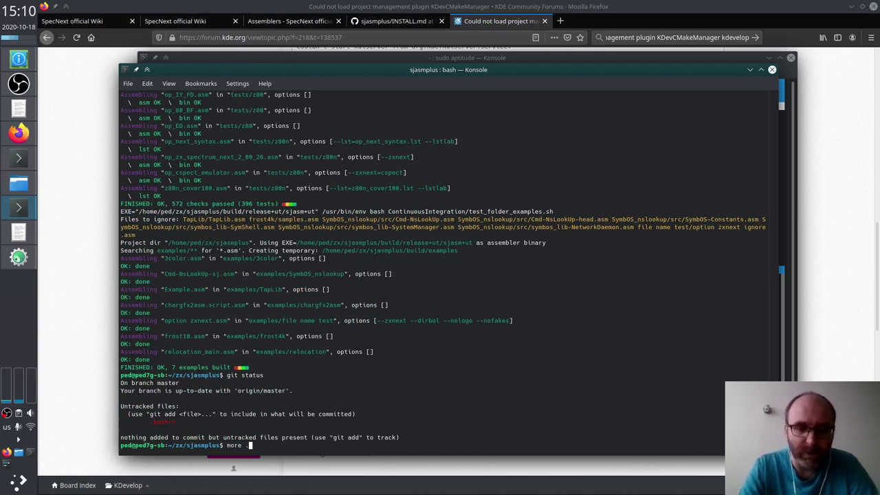
pyautogui.write('bashrc')
pyautogui.press('Return')
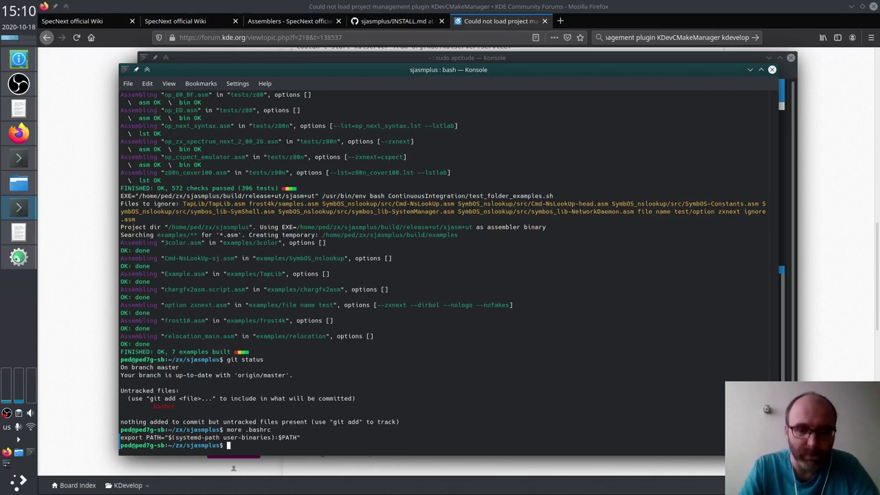
pyautogui.write('mv .bashrc ')
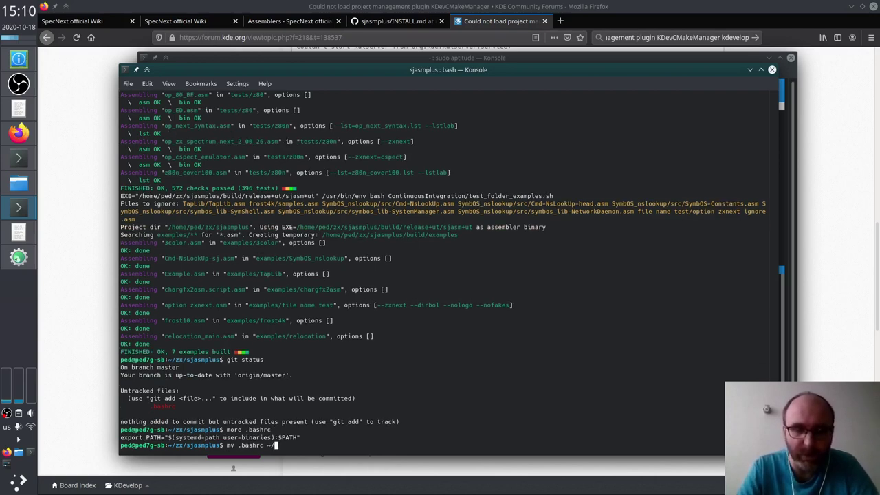
pyautogui.write('~/')
pyautogui.press('Return')
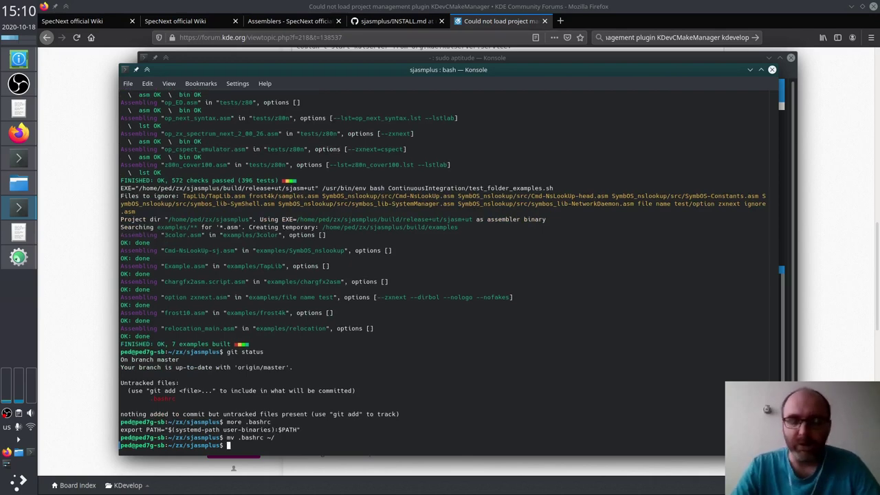
pyautogui.write('git s')
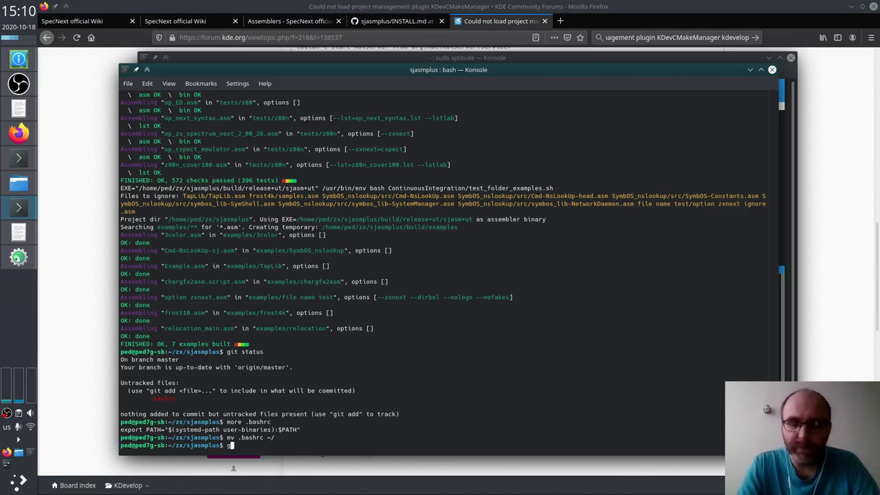
pyautogui.write('tatus')
pyautogui.press('Return')
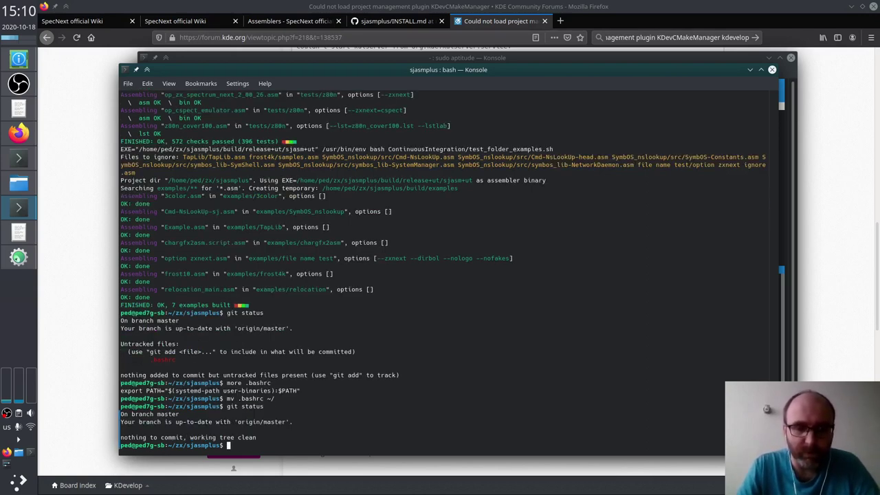
# Step: Try running 'git cola &' and 'git-cola', finding git-cola isn't installed
pyautogui.write('git cola ')
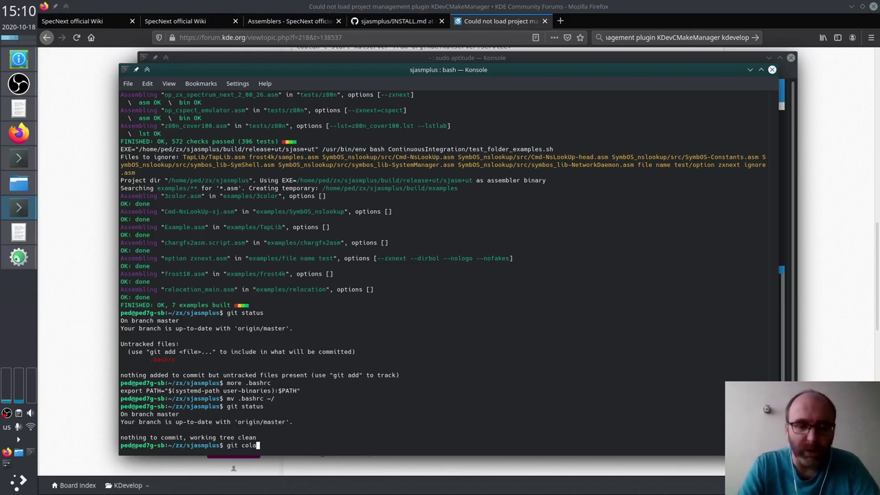
pyautogui.write('&')
pyautogui.press('Return')
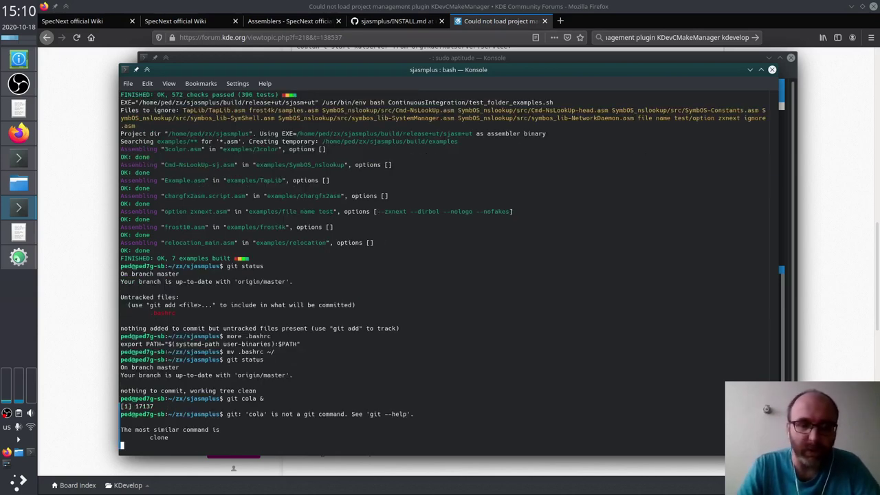
pyautogui.press('Return')
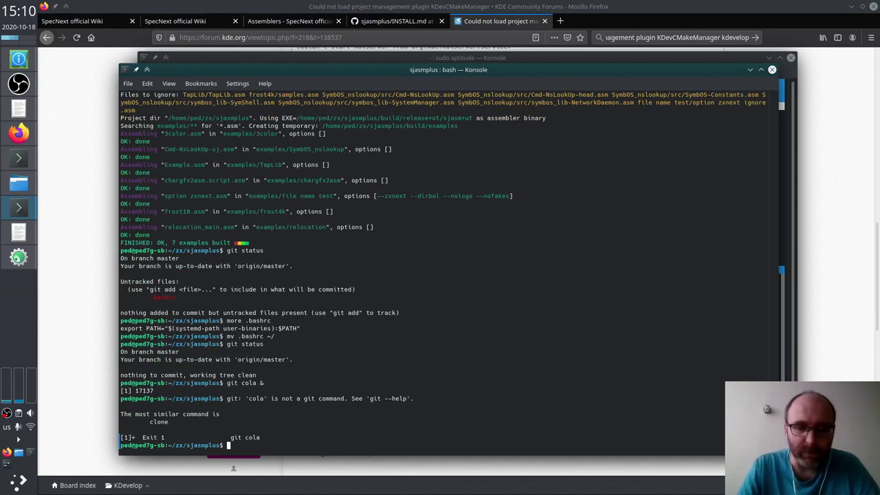
pyautogui.write('git-cola')
pyautogui.press('Return')
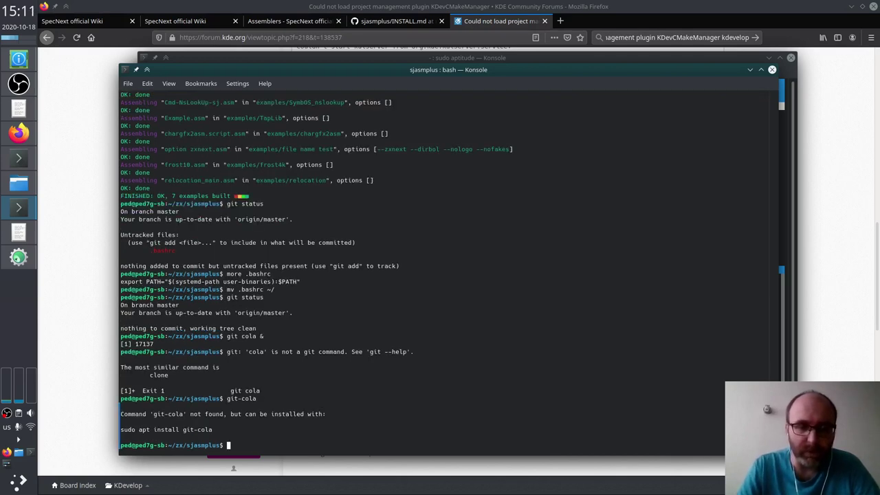
# Step: Search aptitude for git- packages and mark git-cola for installation
pyautogui.hotkey('alt', 'Tab')
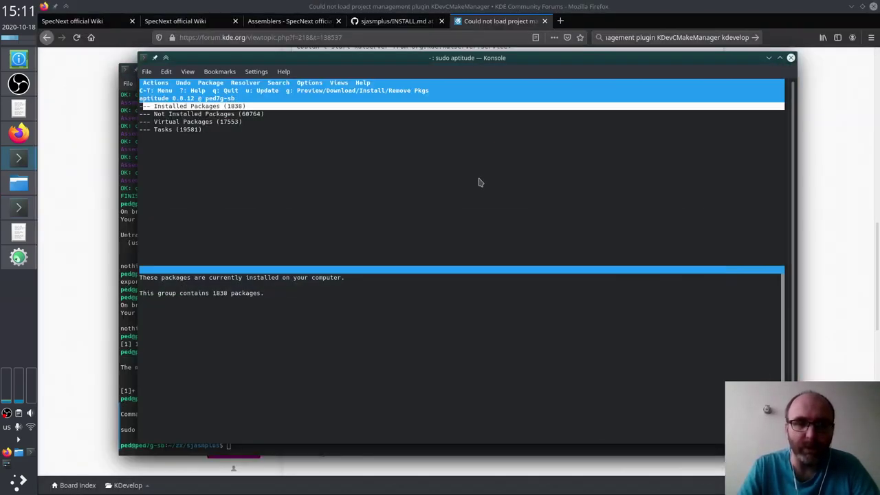
pyautogui.press('/')
pyautogui.write('git-')
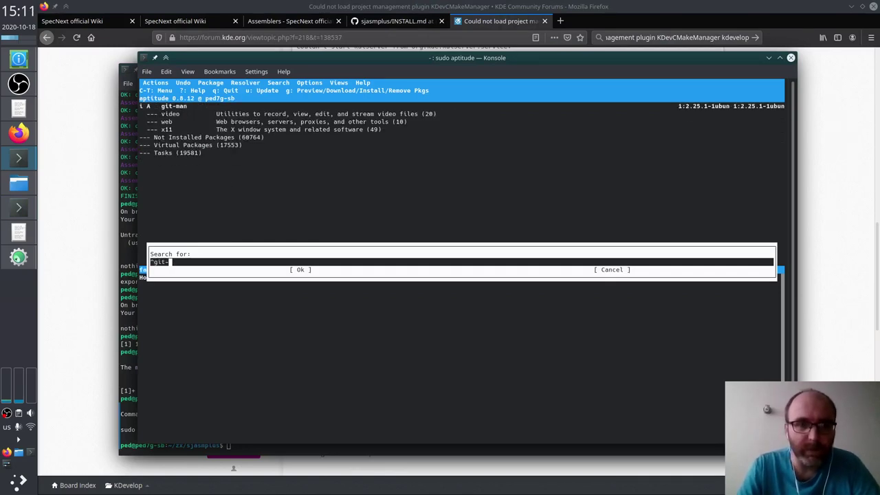
pyautogui.press('Return')
pyautogui.press('Home')
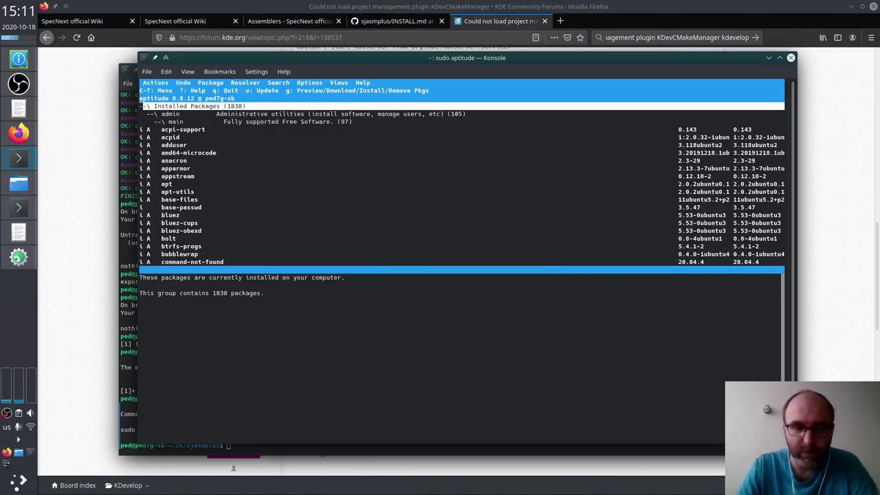
pyautogui.press('n')
pyautogui.press('n')
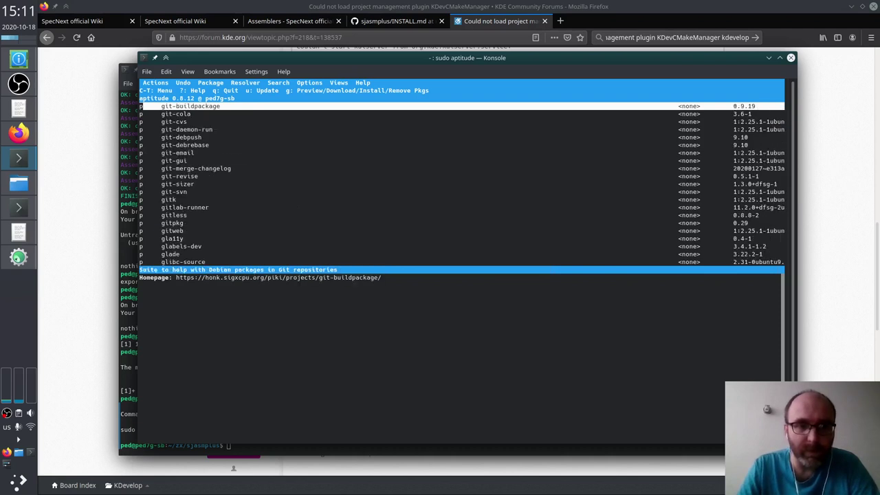
pyautogui.press('n')
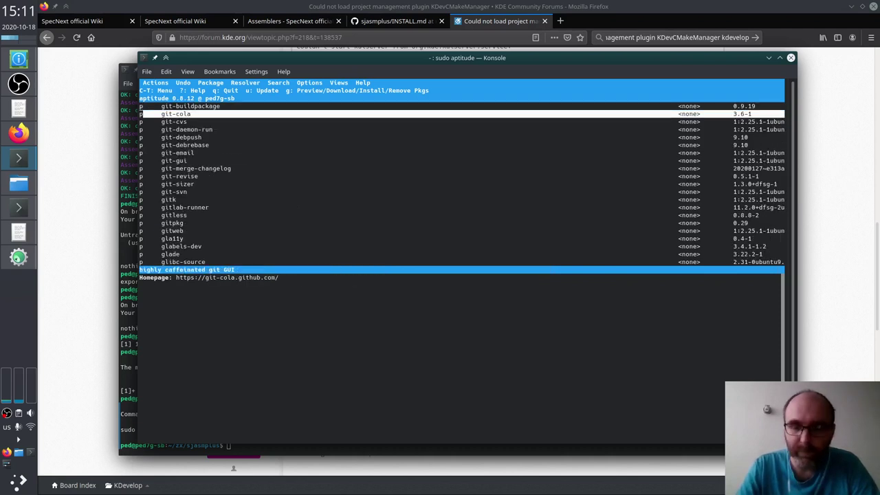
pyautogui.press('+')
# Step: Browse the other git- package descriptions down to gitlab-runner
pyautogui.press('Down')
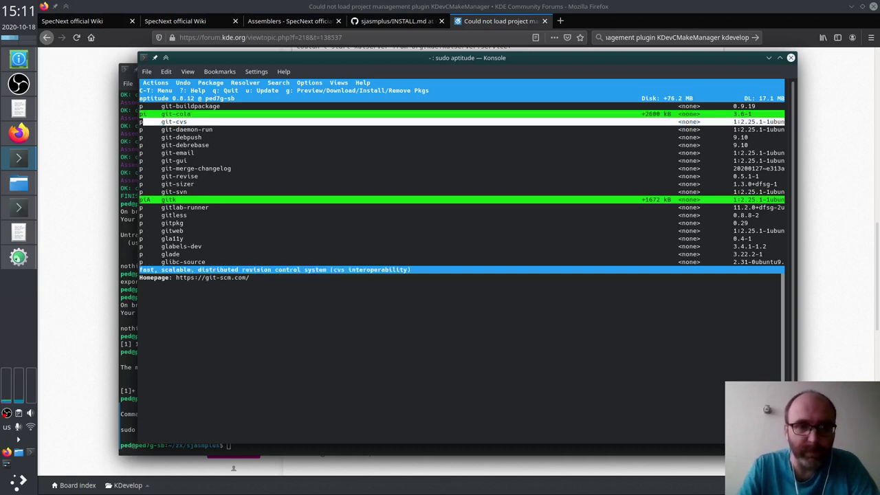
pyautogui.press('Down')
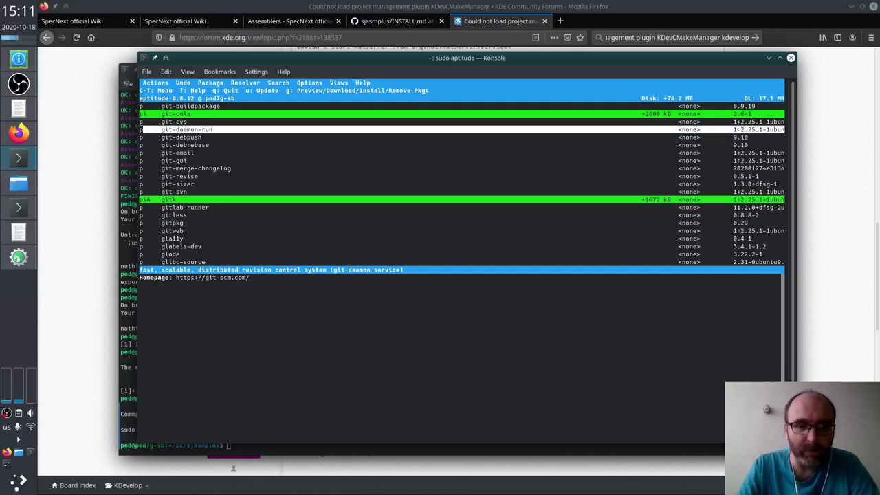
pyautogui.press('Down')
pyautogui.press('Down')
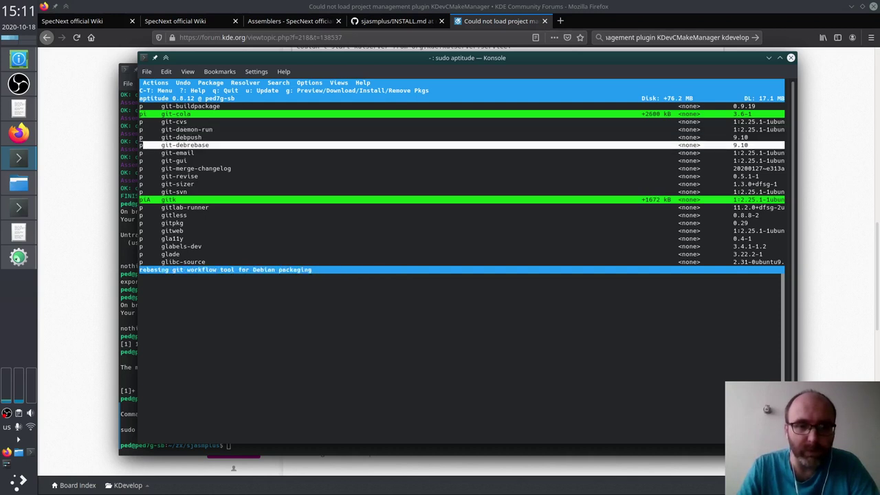
pyautogui.press('Down')
pyautogui.press('Down')
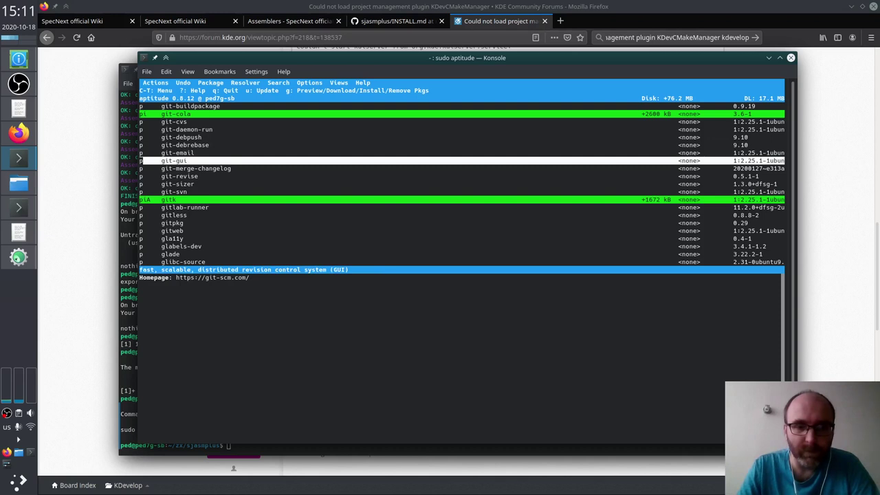
pyautogui.press('Down')
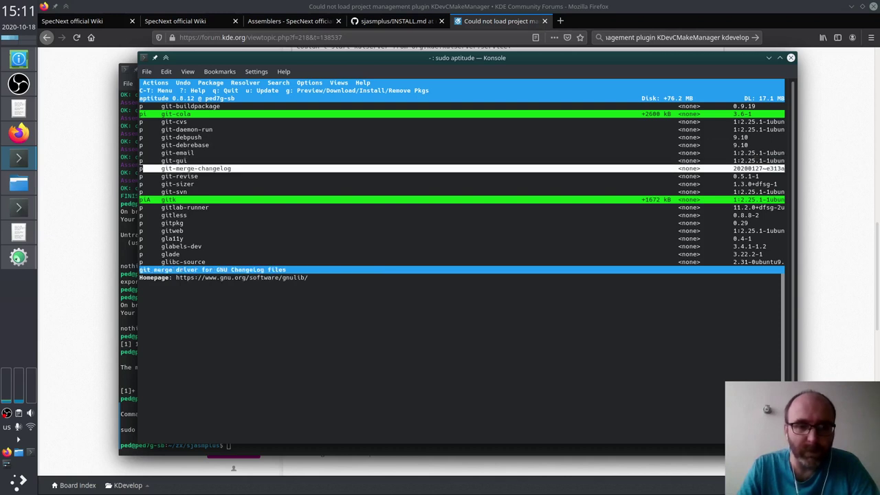
pyautogui.press('Down')
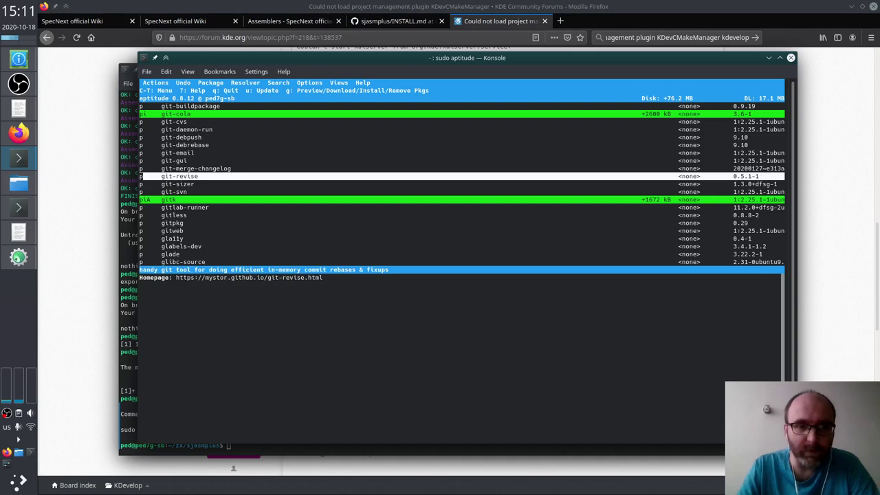
pyautogui.press('Down')
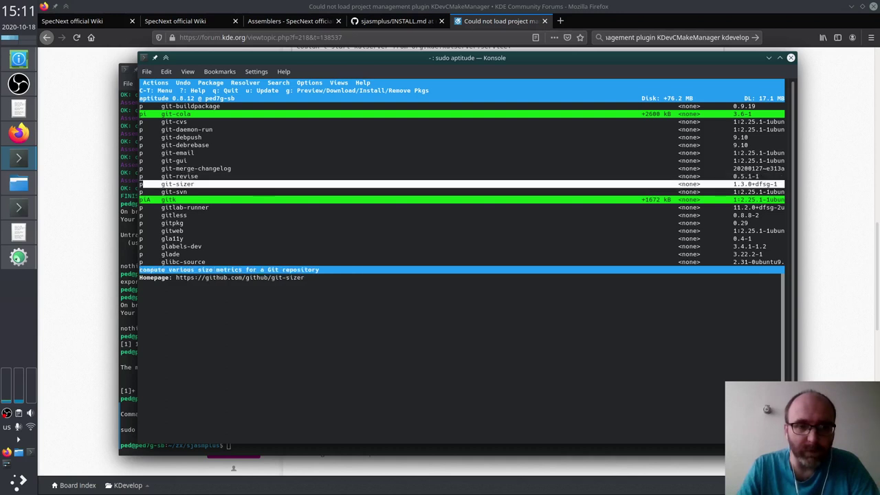
pyautogui.press('Down')
pyautogui.press('Down')
pyautogui.press('Down')
pyautogui.press('Down')
pyautogui.press('Up')
# Step: Review the dependencies, install git-cola, and recall the git-cola command in bash
pyautogui.press('g')
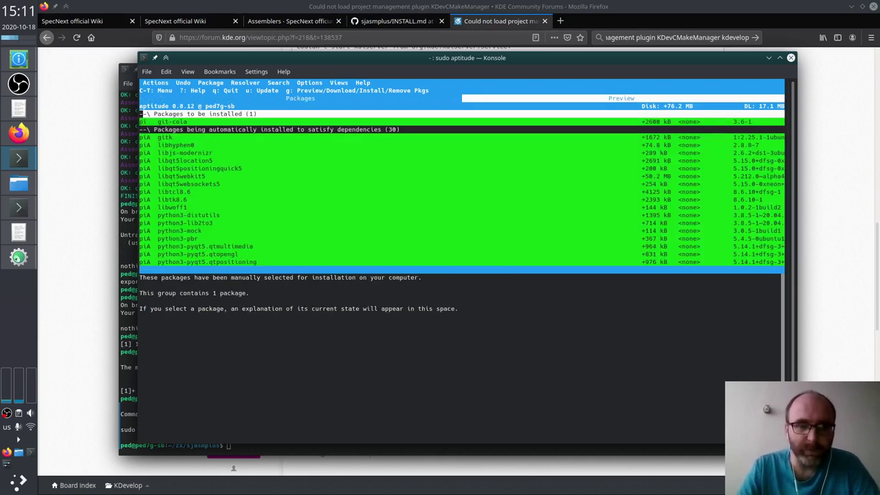
pyautogui.press('Down')
pyautogui.press('Down')
pyautogui.press('Down')
pyautogui.press('Down')
pyautogui.press('Down')
pyautogui.press('Down')
pyautogui.press('Down')
pyautogui.press('Down')
pyautogui.press('Down')
pyautogui.press('Down')
pyautogui.press('Down')
pyautogui.press('Down')
pyautogui.press('Down')
pyautogui.press('Down')
pyautogui.press('Down')
pyautogui.press('Down')
pyautogui.press('Down')
pyautogui.press('Down')
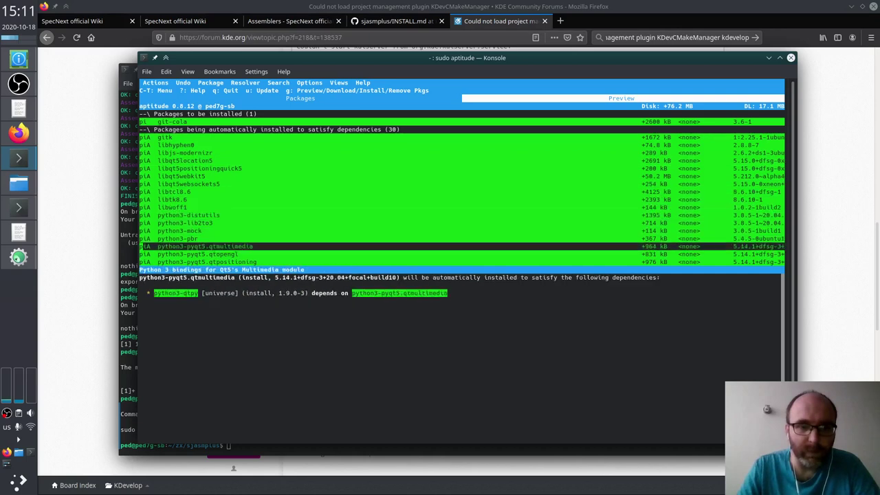
pyautogui.press('Down')
pyautogui.press('Down')
pyautogui.press('Down')
pyautogui.press('Down')
pyautogui.press('Down')
pyautogui.press('Down')
pyautogui.press('Down')
pyautogui.press('Down')
pyautogui.press('Down')
pyautogui.press('Down')
pyautogui.press('Down')
pyautogui.press('Down')
pyautogui.press('Down')
pyautogui.press('Down')
pyautogui.press('Down')
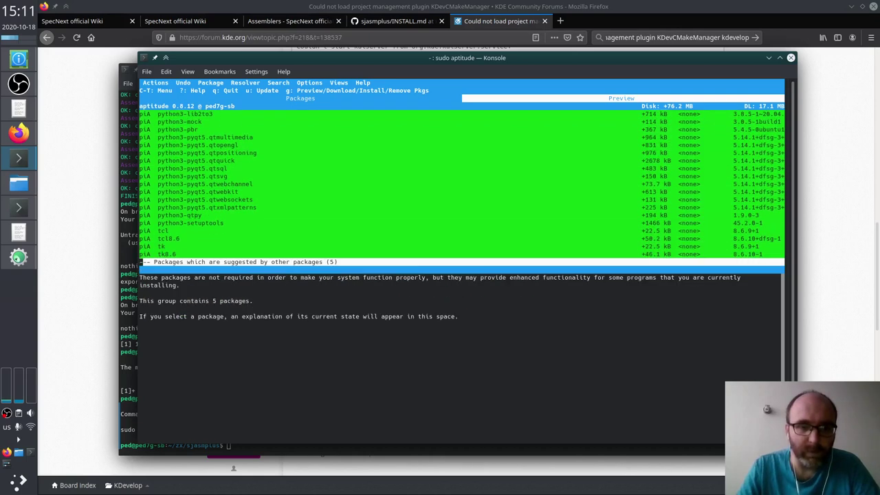
pyautogui.press('g')
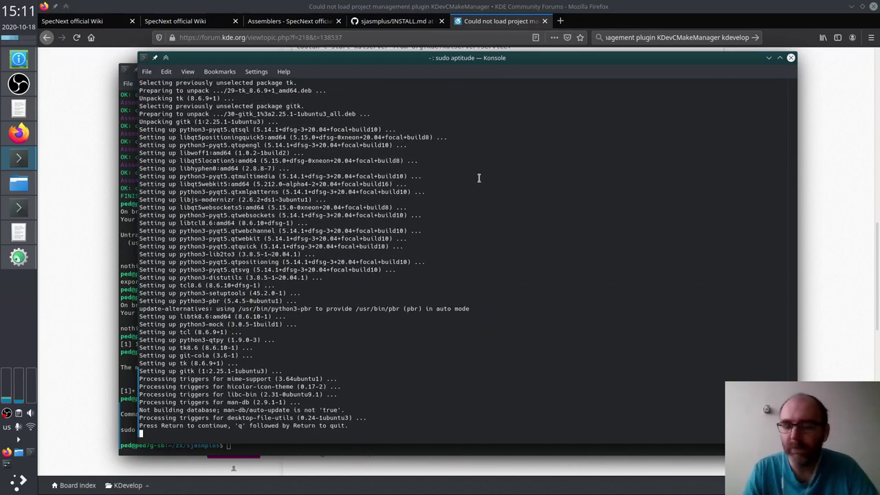
pyautogui.press('Return')
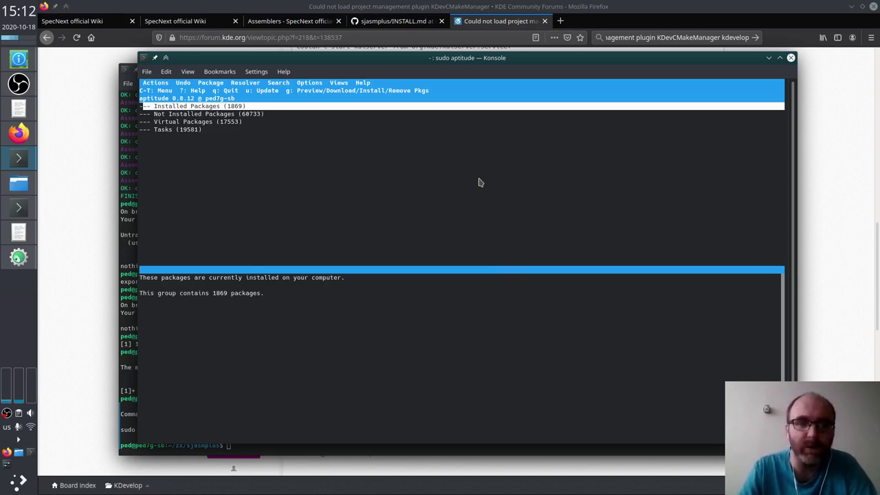
pyautogui.hotkey('alt', 'Tab')
pyautogui.press('Up')
# Step: Launch git-cola and close its Branches and Submodules panels
pyautogui.press('Return')
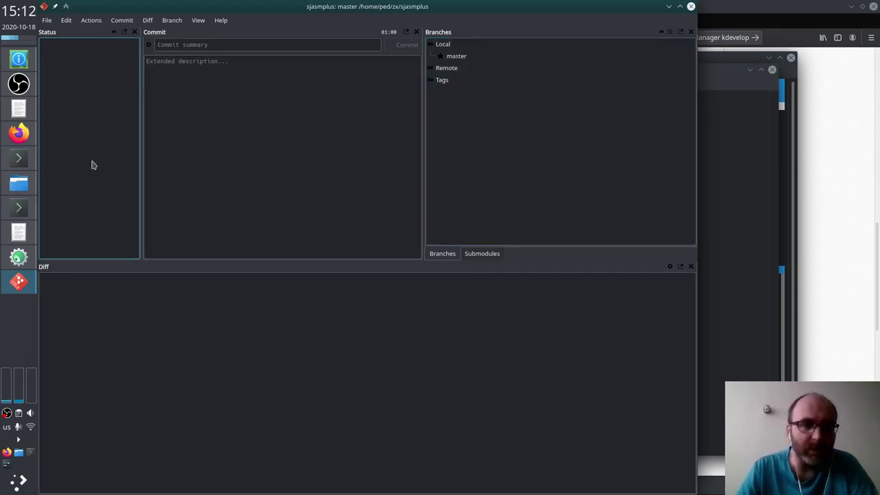
pyautogui.click(165, 315)
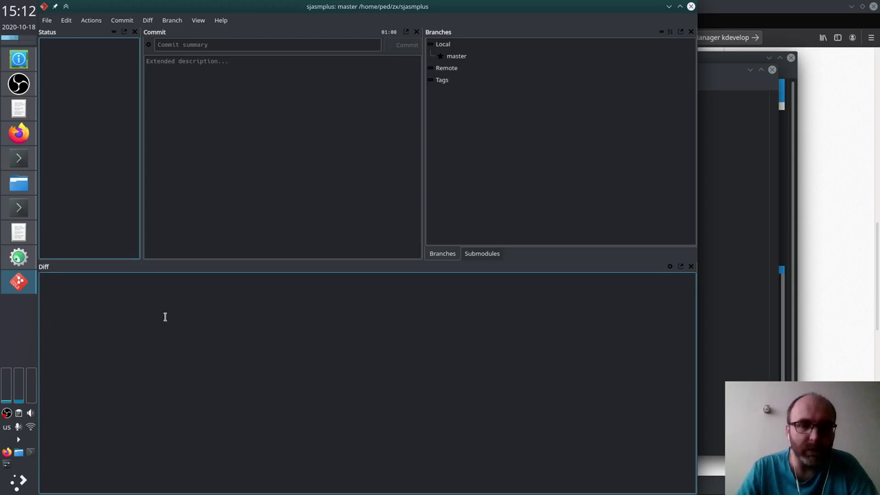
pyautogui.click(236, 156)
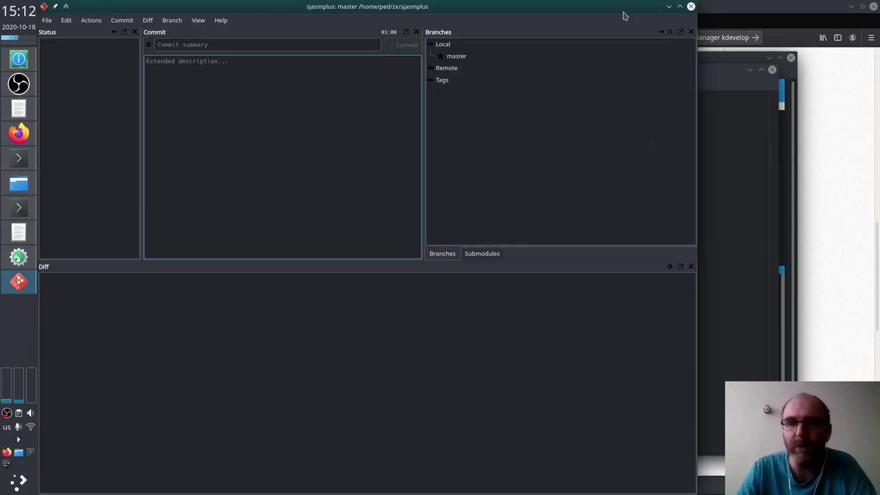
pyautogui.click(456, 56)
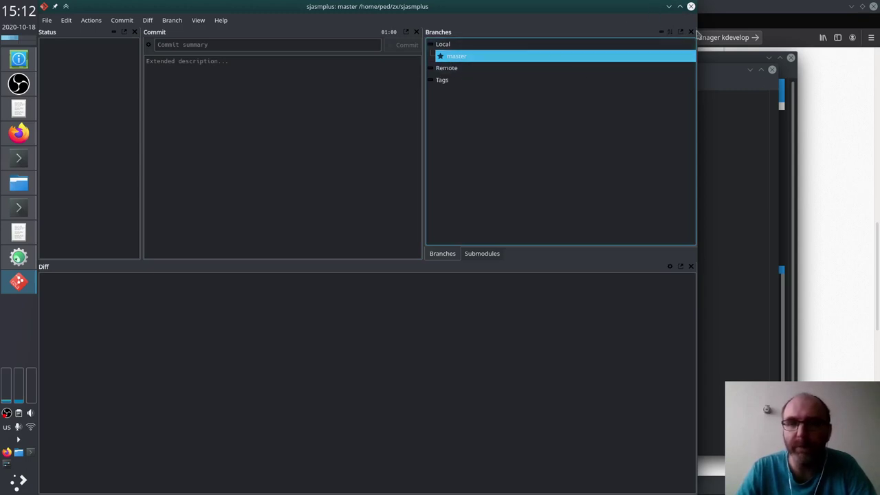
pyautogui.click(691, 33)
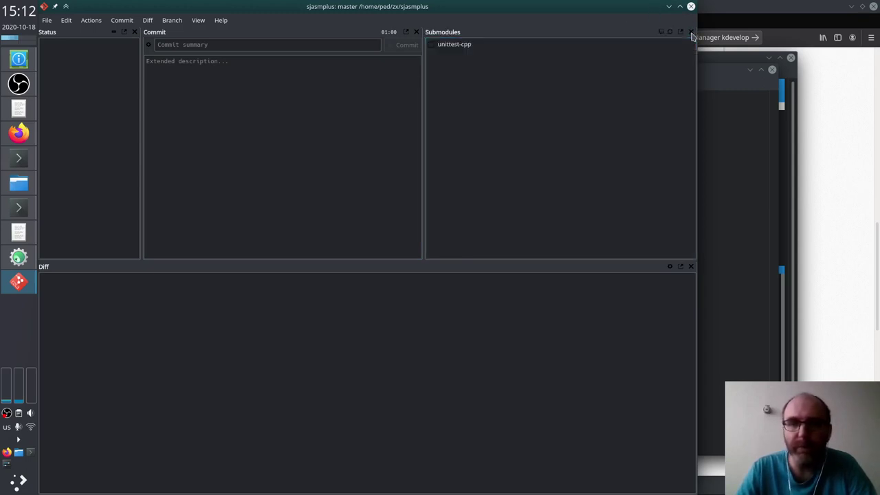
pyautogui.click(488, 44)
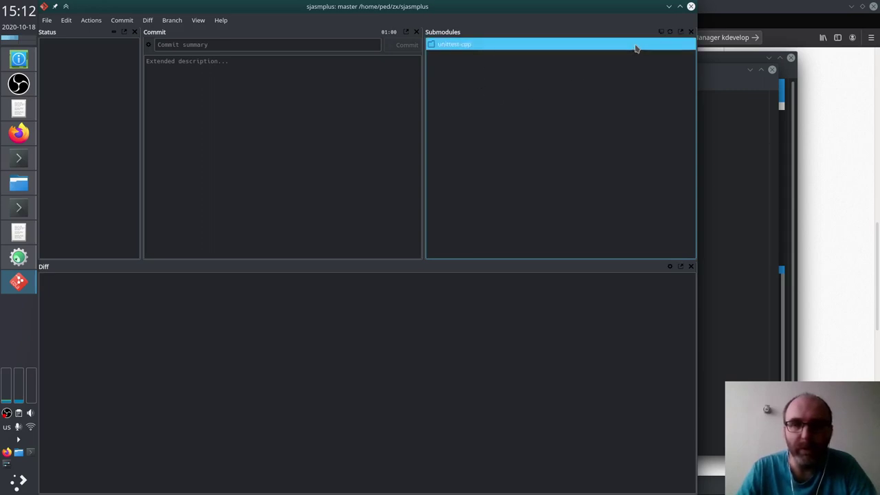
pyautogui.click(691, 32)
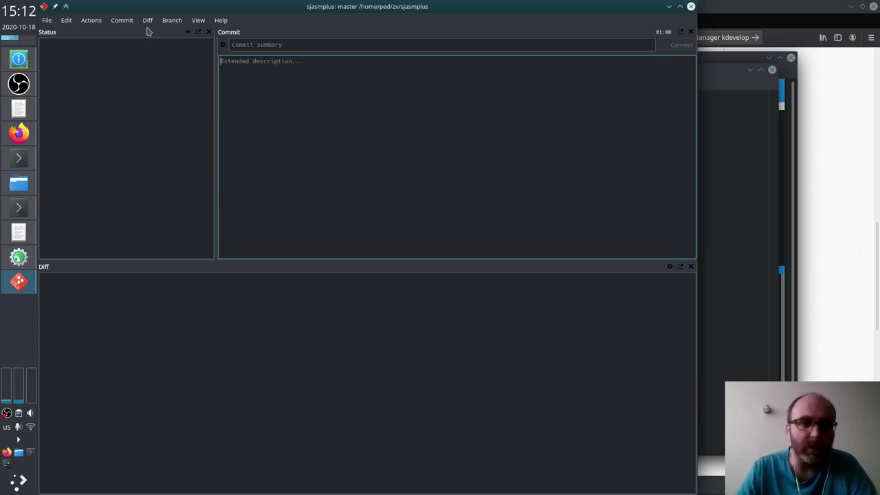
# Step: Show the Actions panel and fetch the latest changes from remote origin
pyautogui.click(172, 20)
pyautogui.moveTo(198, 20)
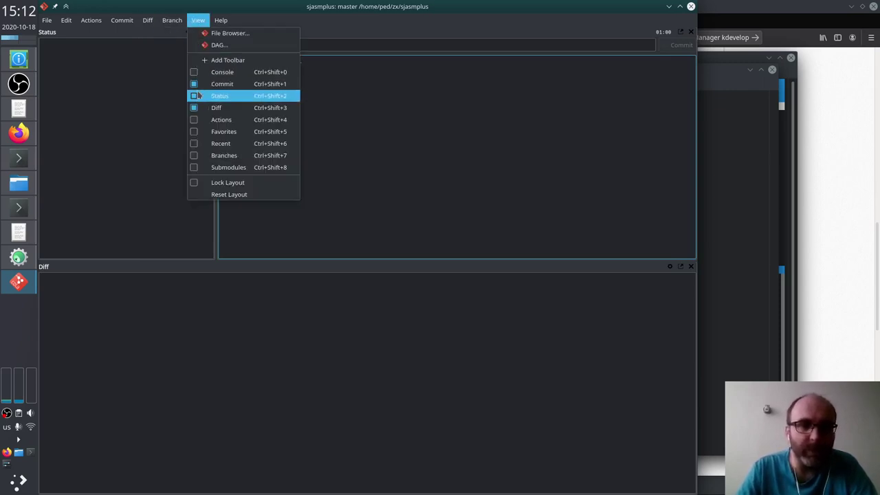
pyautogui.click(218, 120)
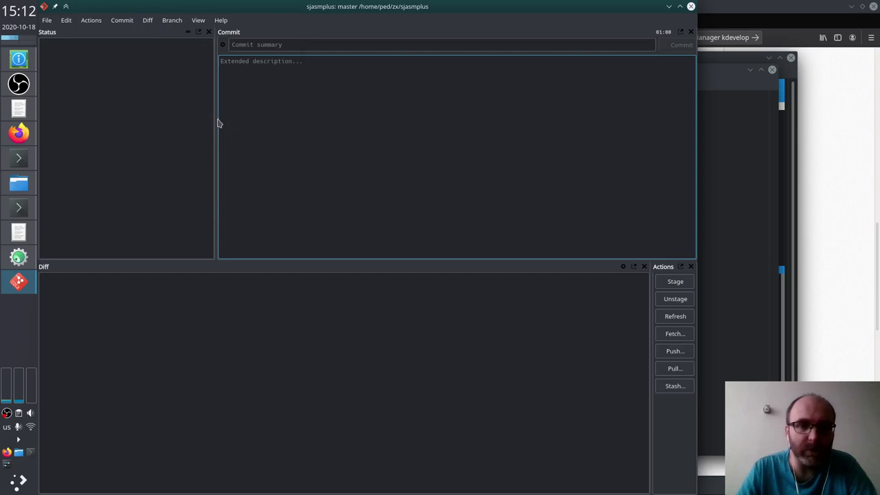
pyautogui.click(677, 334)
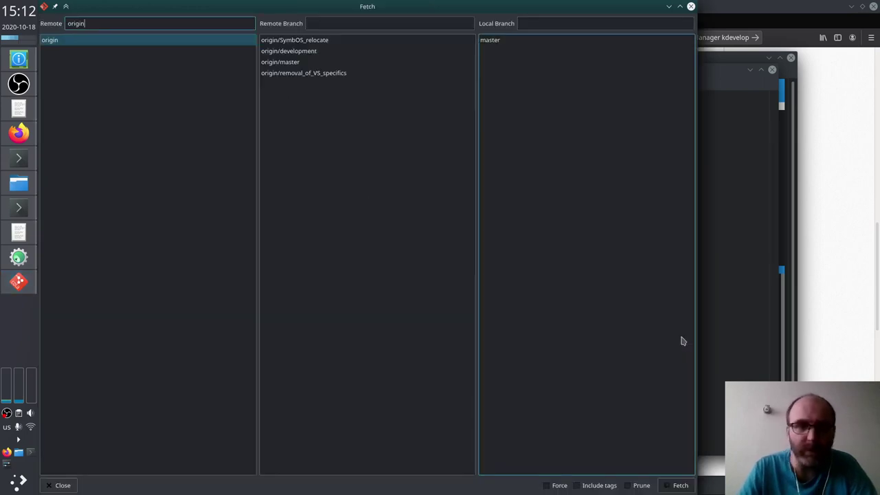
pyautogui.click(680, 485)
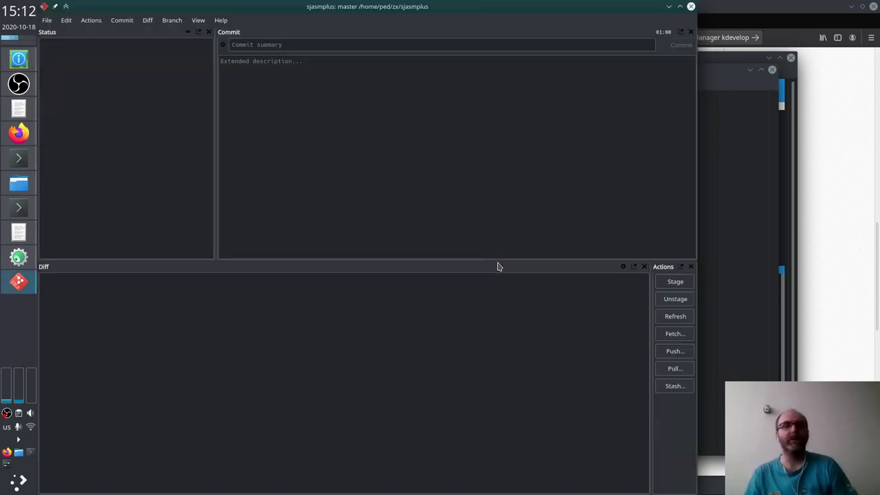
pyautogui.click(310, 141)
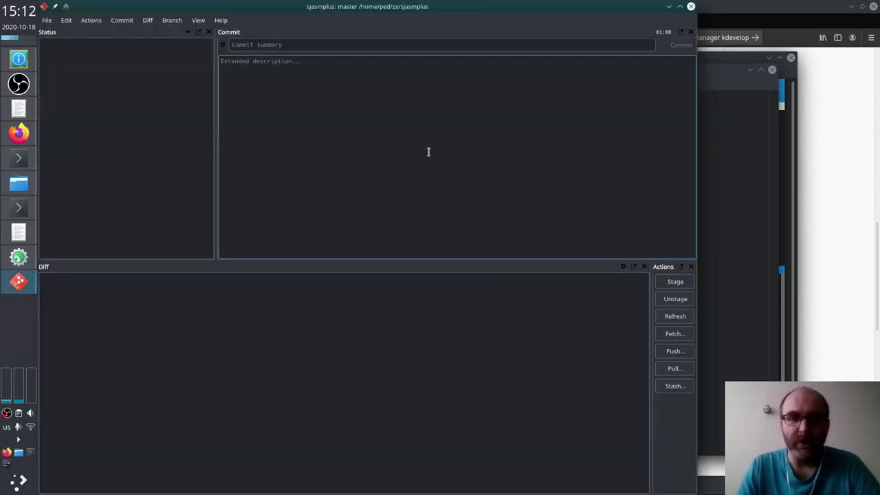
# Step: Open zx/sjasmplus/sjasmplus.kdev4 as the project, keeping the existing project file
pyautogui.hotkey('alt', 'Tab')
pyautogui.hotkey('alt', 'Tab')
pyautogui.hotkey('alt', 'Tab')
pyautogui.hotkey('alt', 'Tab')
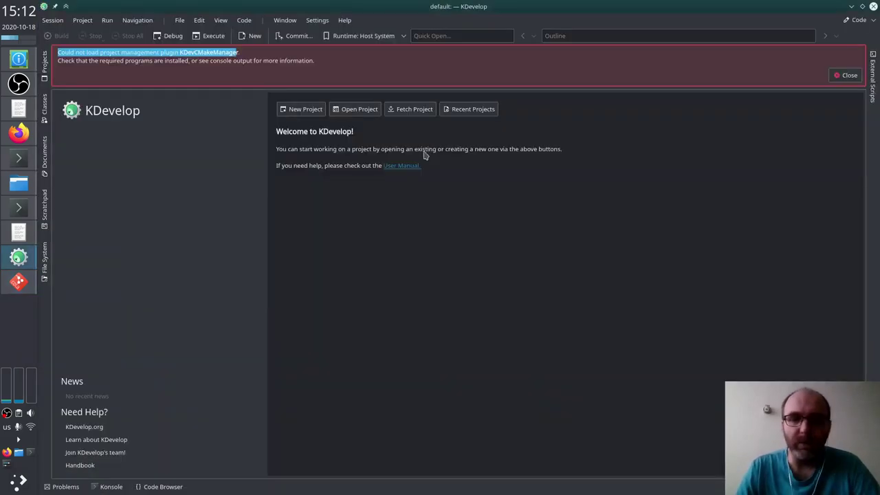
pyautogui.click(350, 114)
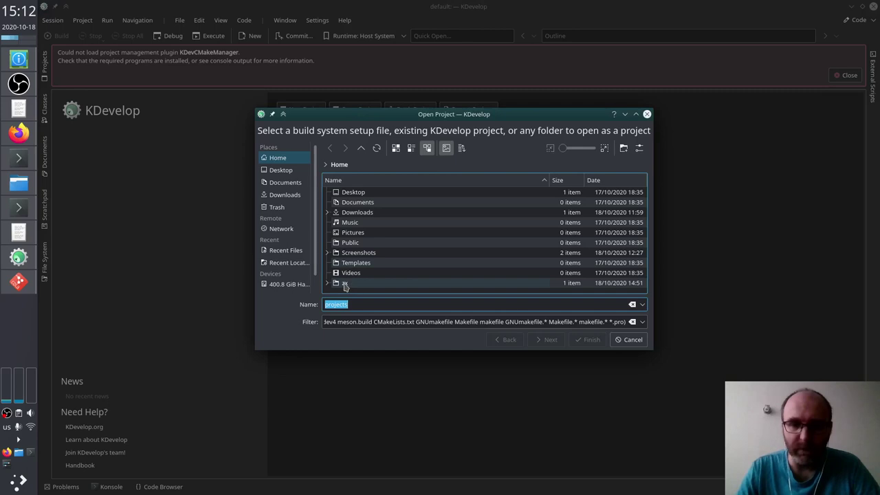
pyautogui.click(345, 284)
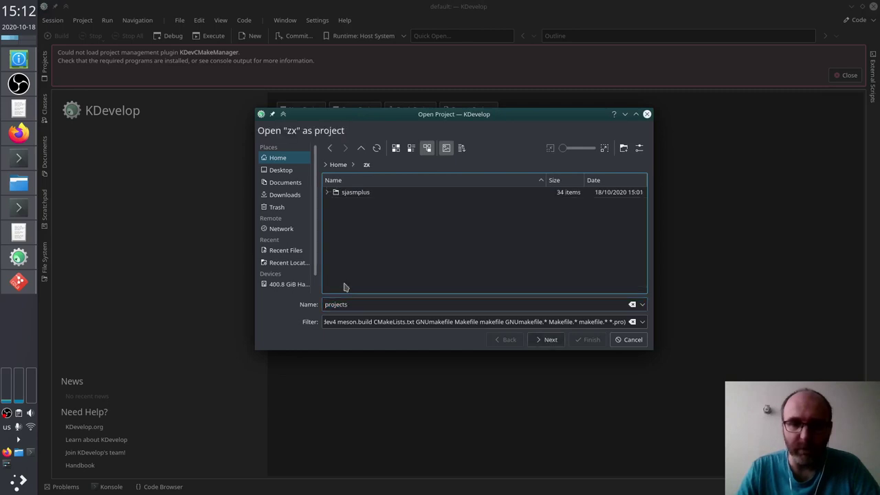
pyautogui.doubleClick(358, 199)
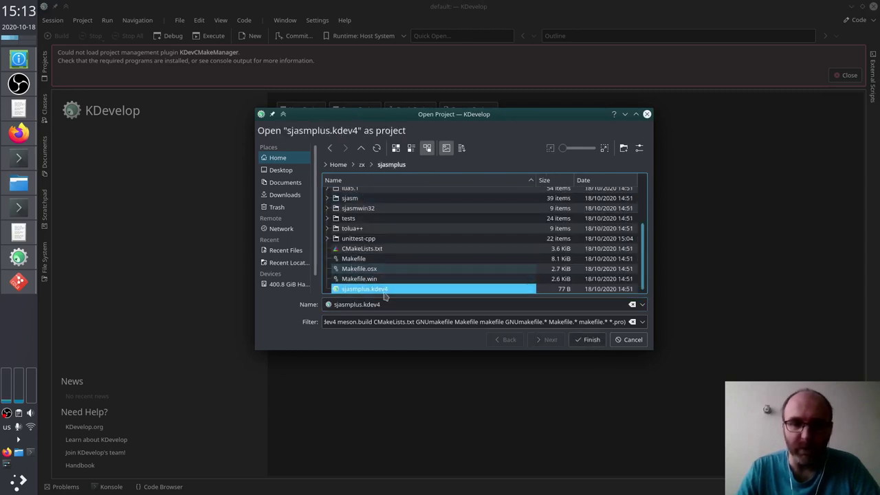
pyautogui.click(590, 341)
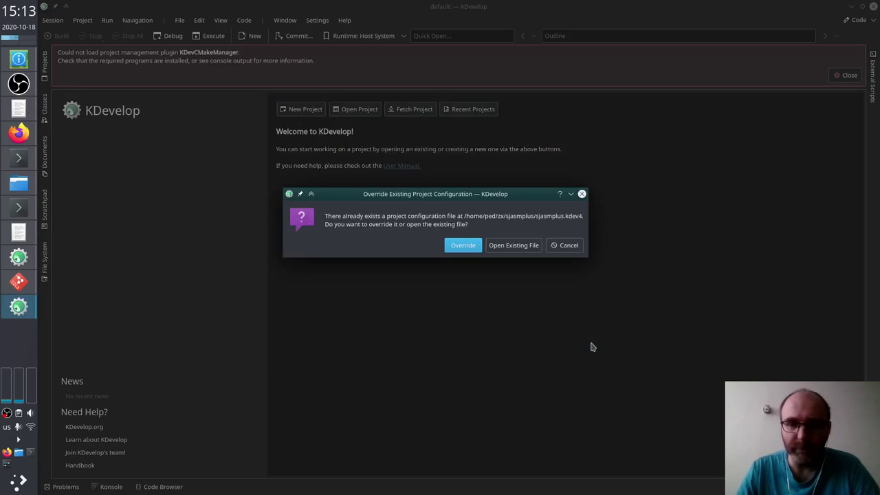
pyautogui.click(516, 246)
# Step: Inspect the build directory settings and trim the last letter of the build path
pyautogui.click(475, 179)
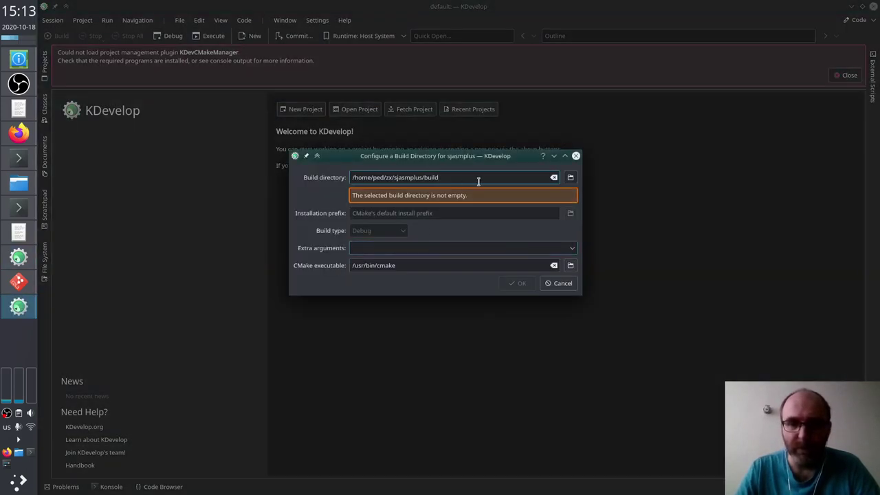
pyautogui.press('Tab')
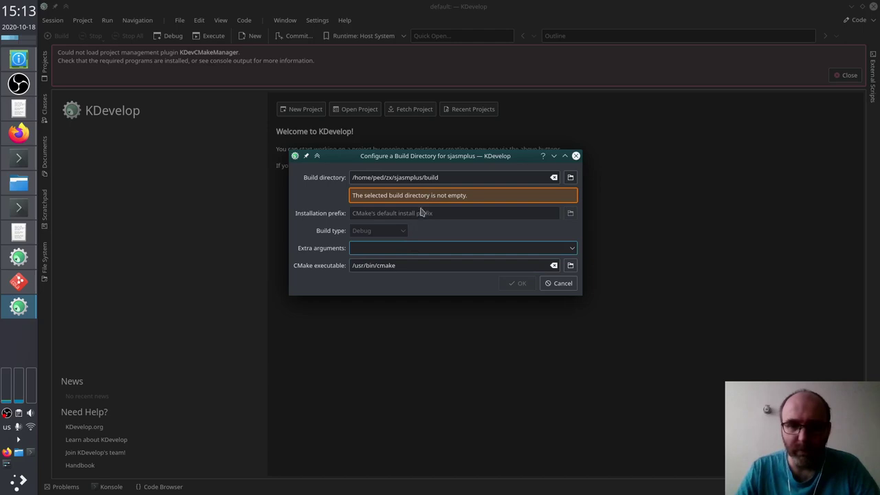
pyautogui.click(394, 198)
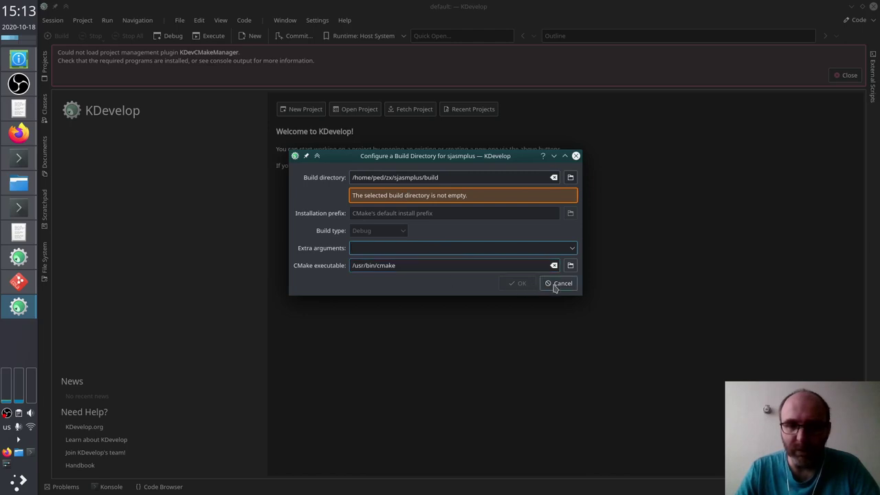
pyautogui.press('Tab')
pyautogui.press('Tab')
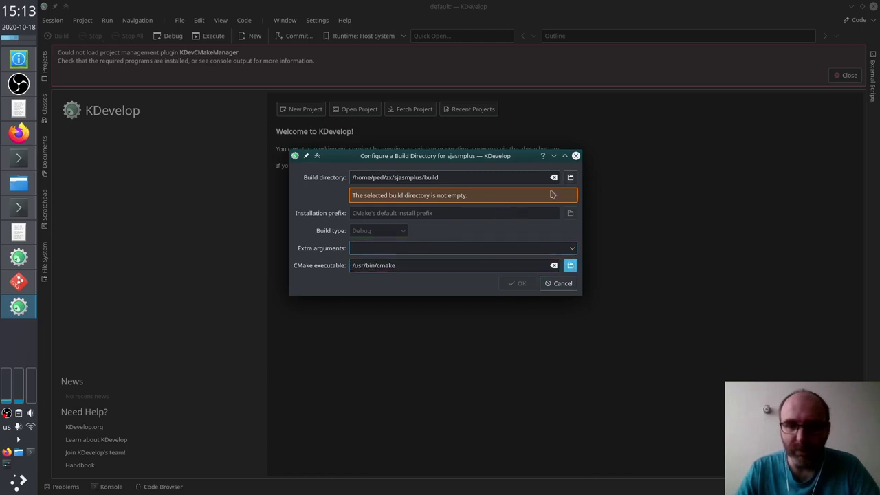
pyautogui.click(532, 179)
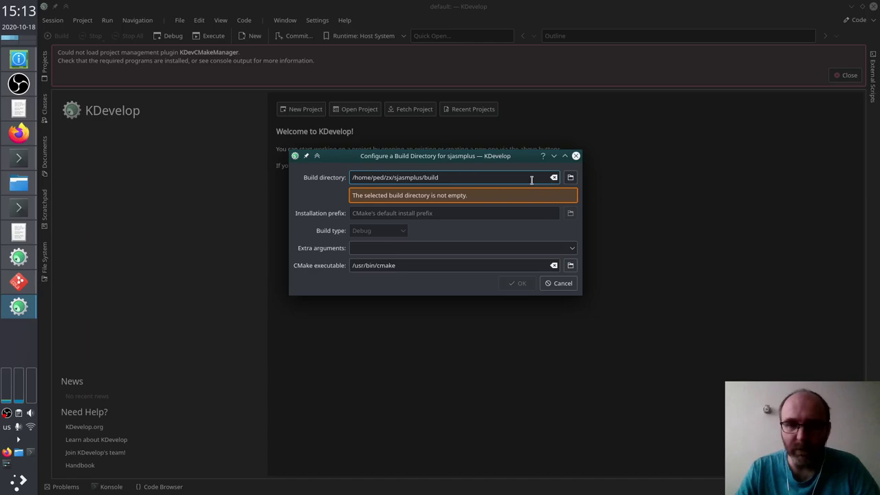
pyautogui.press('BackSpace')
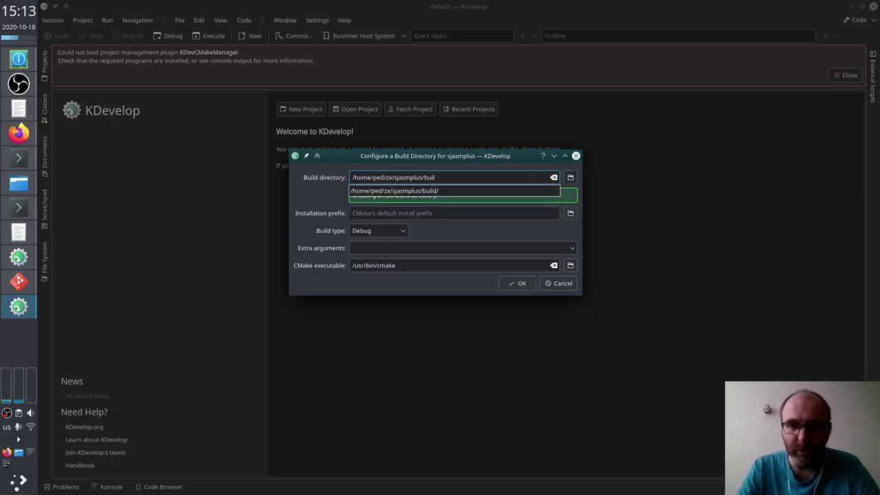
# Step: Suspend git-cola in Konsole and resume it in the background with bg
pyautogui.write('d')
pyautogui.hotkey('alt', 'Tab')
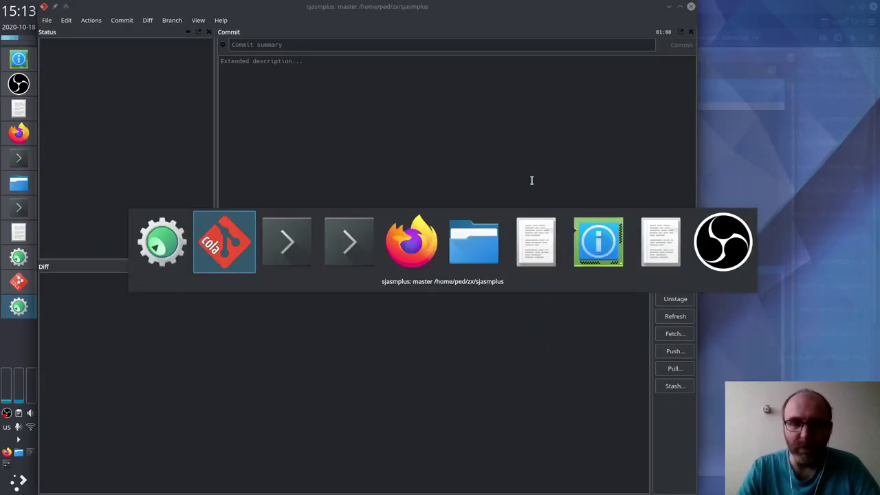
pyautogui.hotkey('alt', 'Tab')
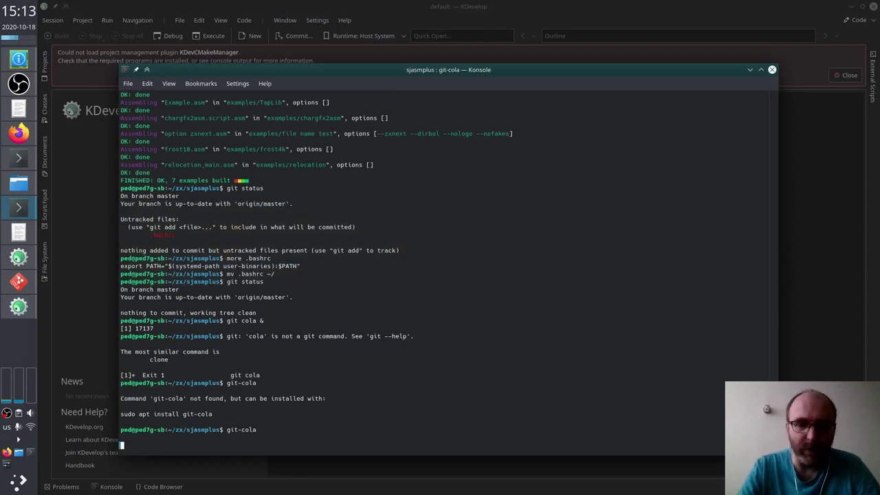
pyautogui.hotkey('ctrl', 'z')
pyautogui.write('bg')
pyautogui.press('Return')
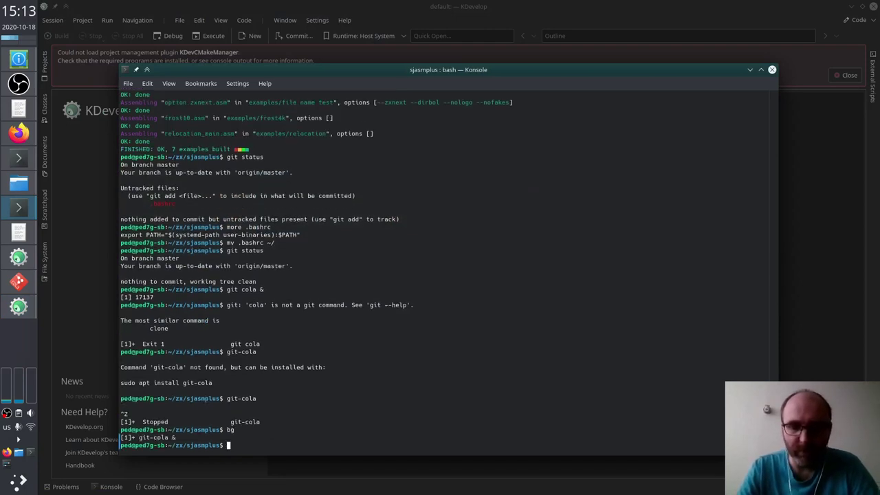
# Step: List the sjasmplus directory and delete the old build folder with rm -rf build
pyautogui.write('ls -la')
pyautogui.press('Return')
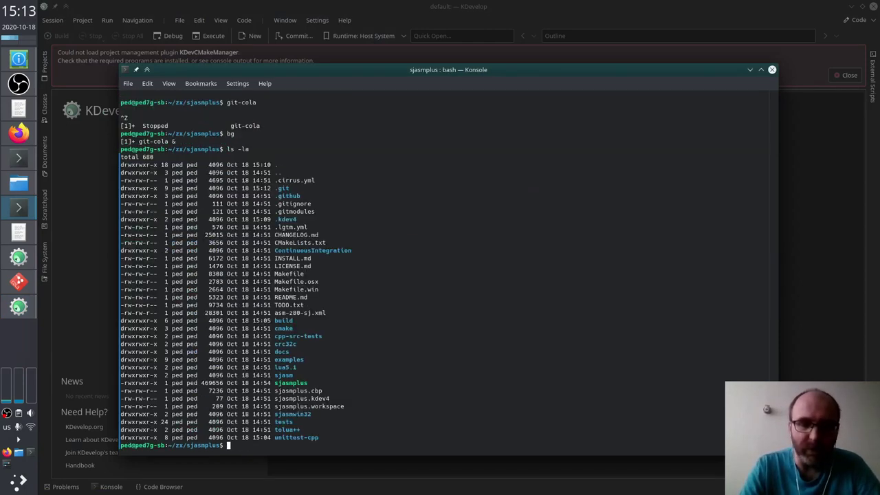
pyautogui.write('rm -')
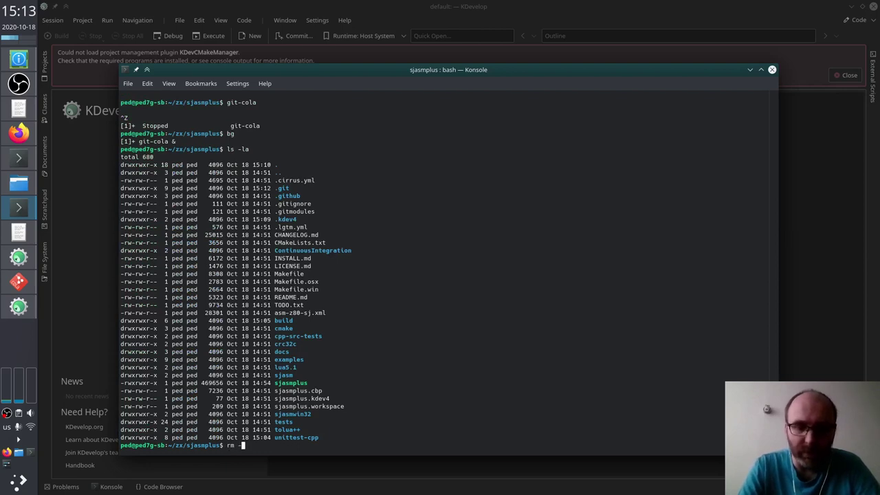
pyautogui.write('rf build')
pyautogui.press('Return')
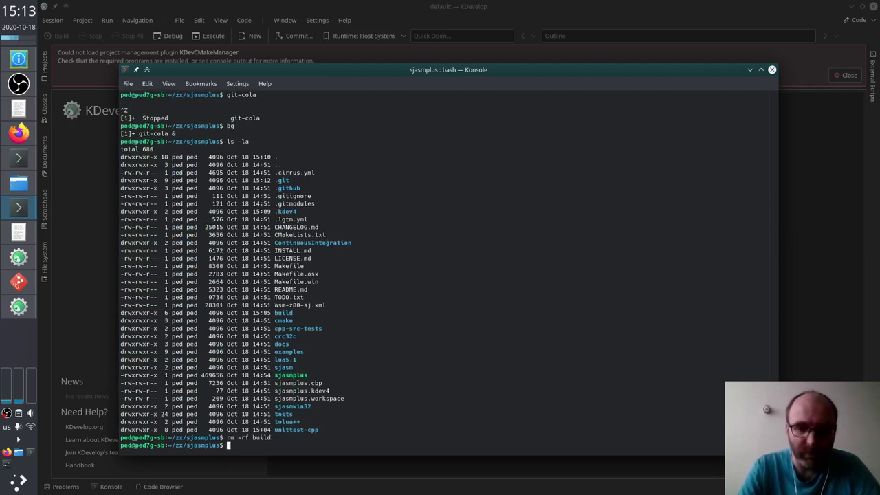
# Step: Recheck the build directory path now that the old build folder is gone
pyautogui.hotkey('alt', 'Tab')
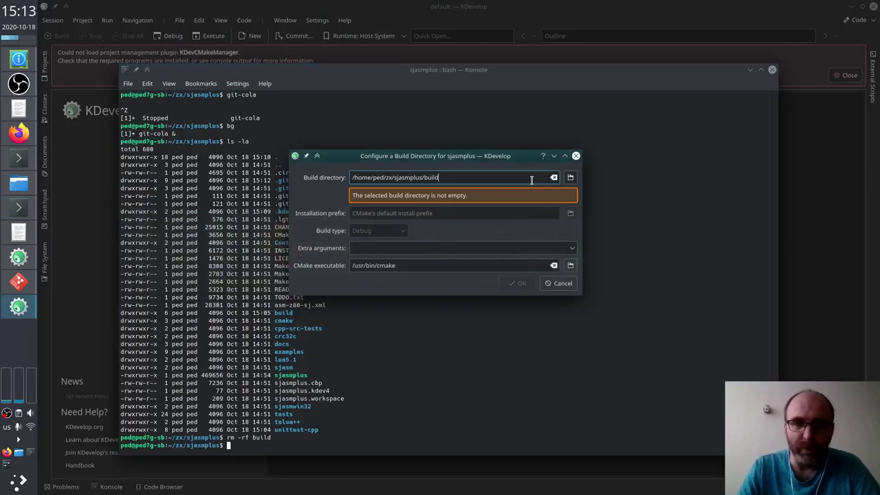
pyautogui.press('BackSpace')
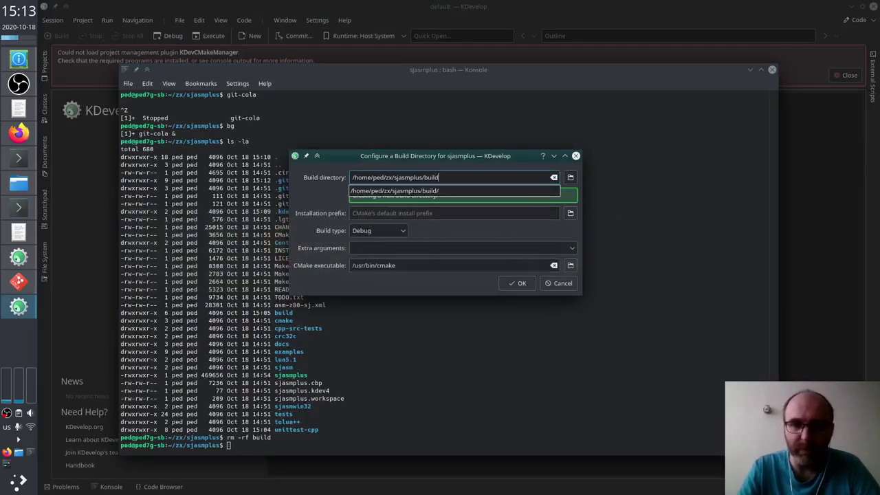
pyautogui.press('Escape')
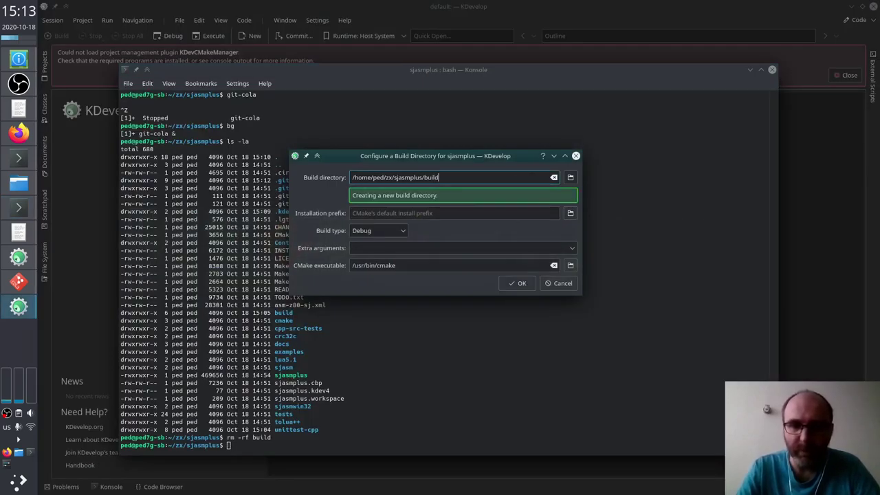
pyautogui.press('Tab')
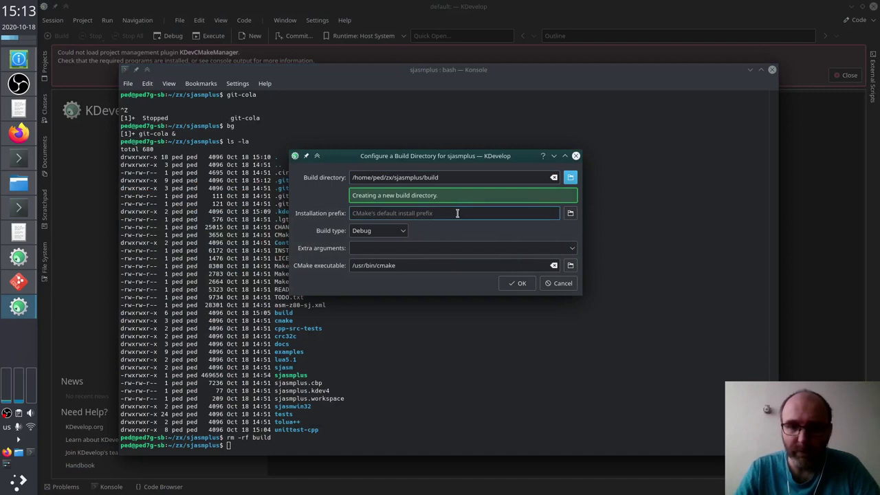
# Step: Browse for an installation prefix folder, typing a .local path and exploring its subfolders
pyautogui.click(457, 214)
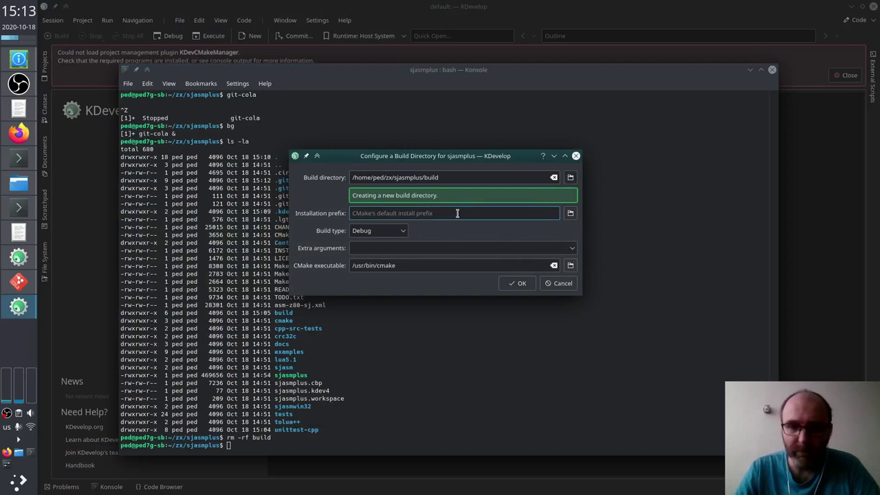
pyautogui.click(570, 213)
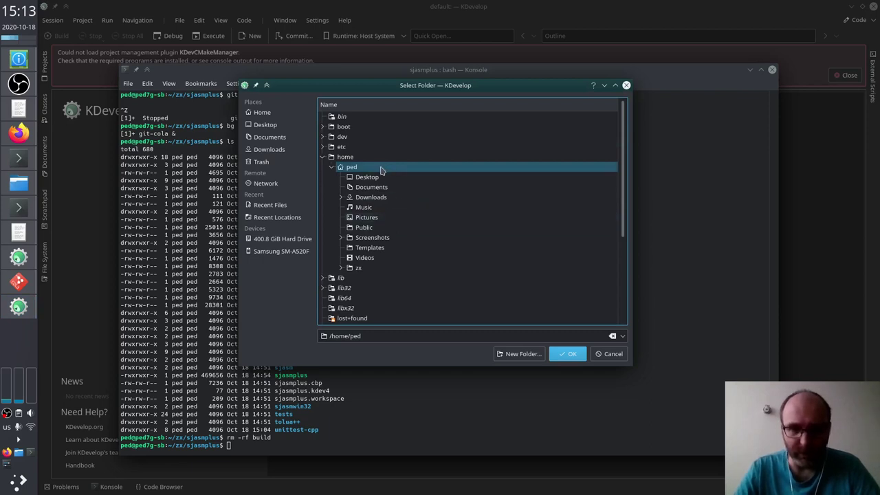
pyautogui.click(404, 334)
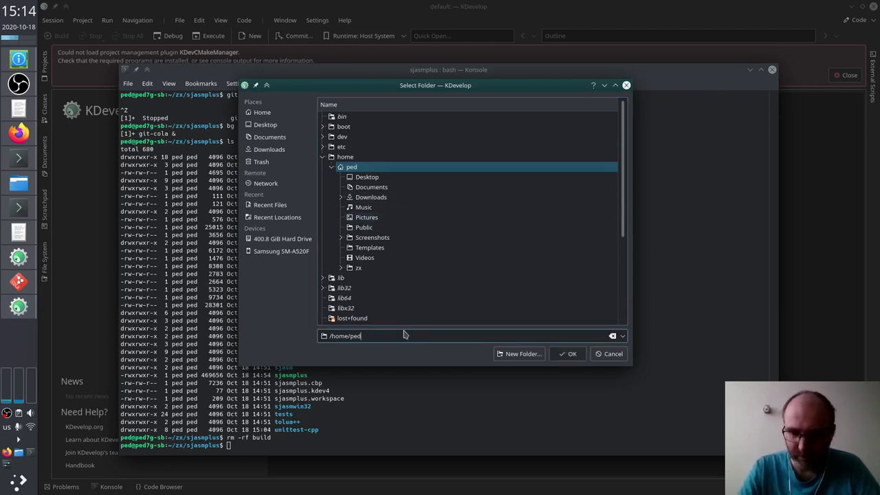
pyautogui.write('/')
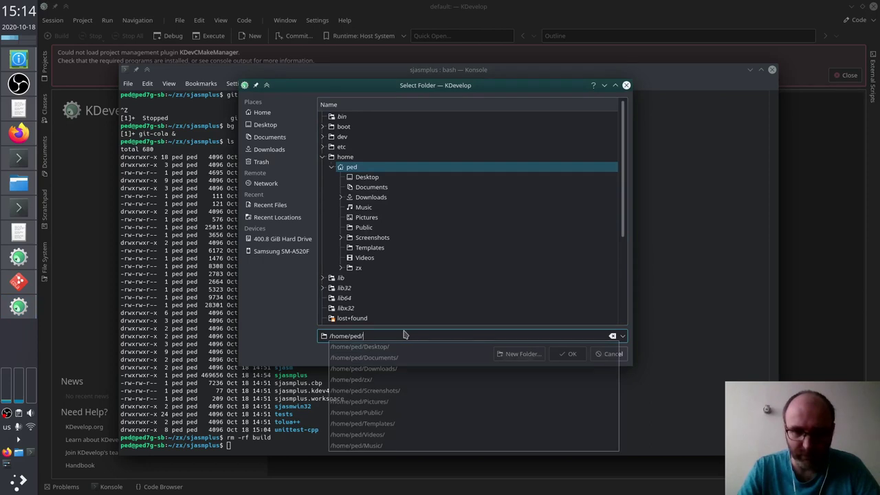
pyautogui.write('.local')
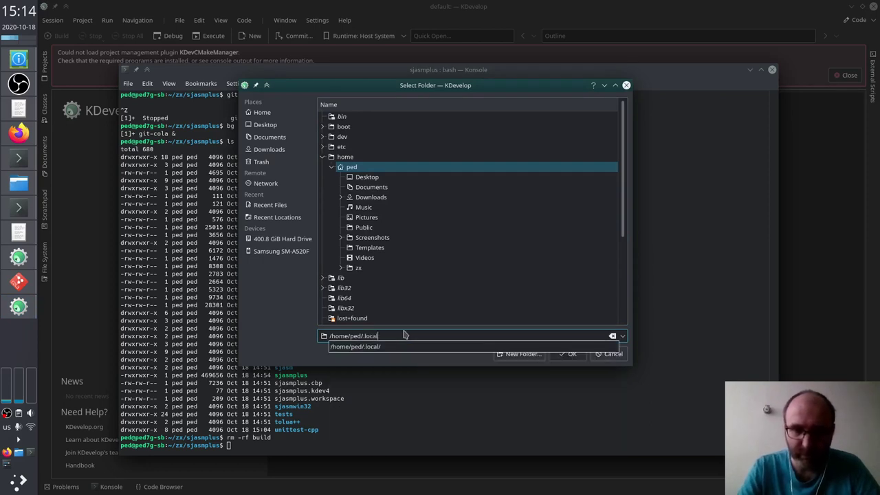
pyautogui.press('Down')
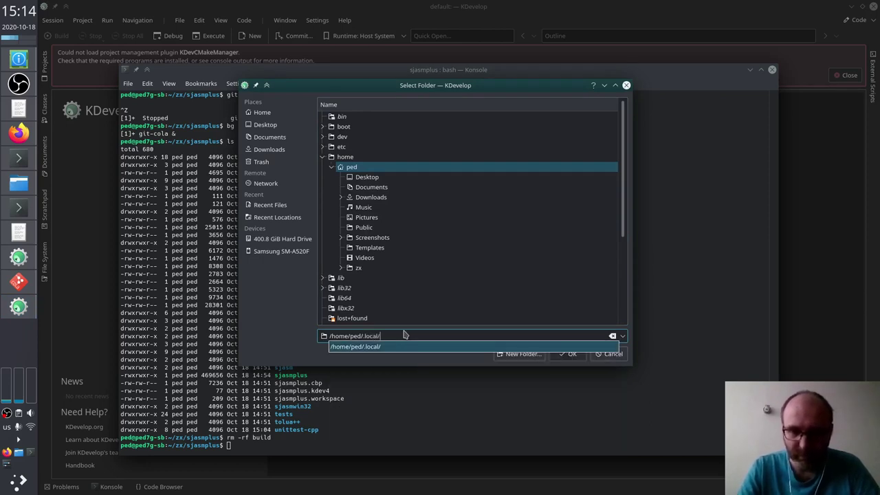
pyautogui.write('bin/')
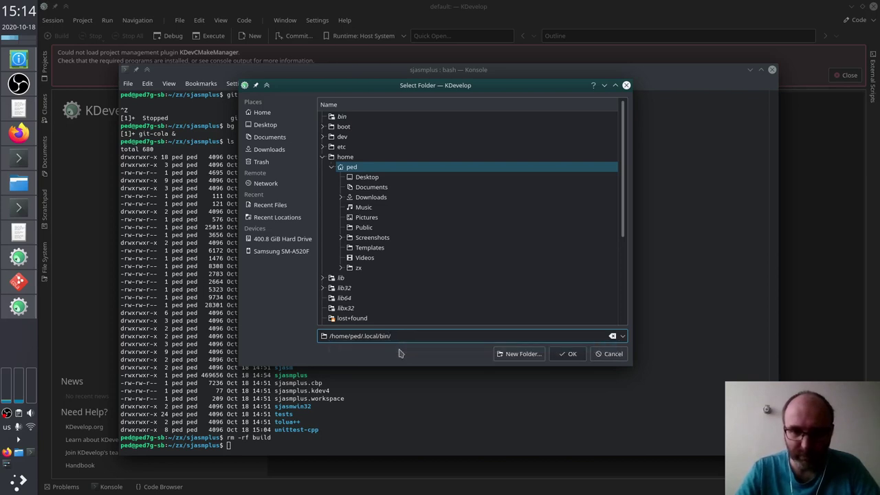
pyautogui.press('BackSpace')
pyautogui.press('BackSpace')
pyautogui.press('BackSpace')
pyautogui.press('BackSpace')
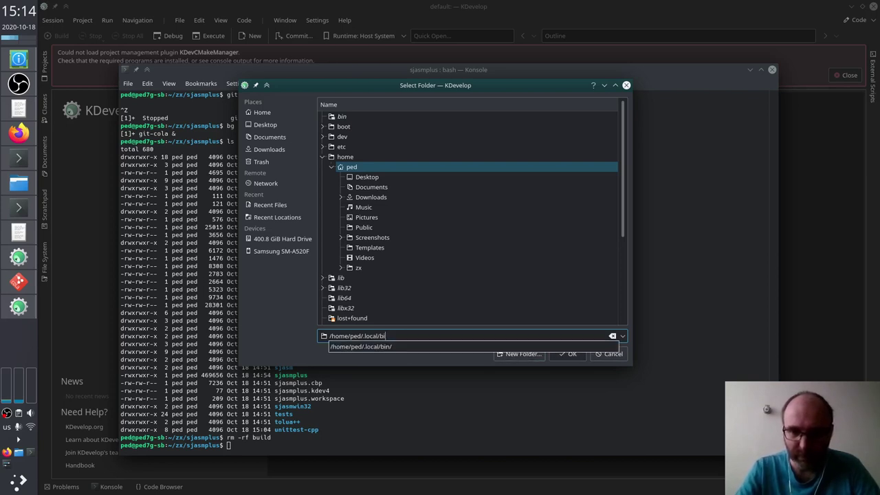
pyautogui.press('Down')
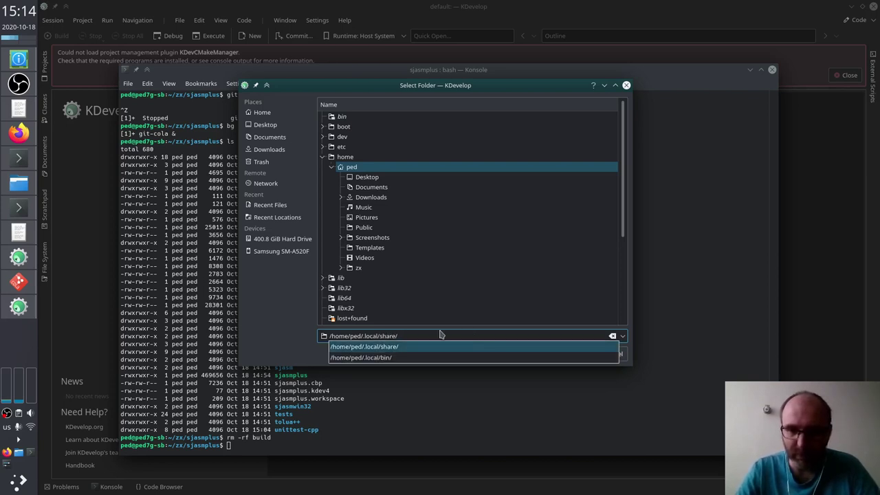
pyautogui.press('BackSpace')
pyautogui.press('BackSpace')
pyautogui.press('BackSpace')
pyautogui.press('BackSpace')
pyautogui.press('BackSpace')
pyautogui.press('BackSpace')
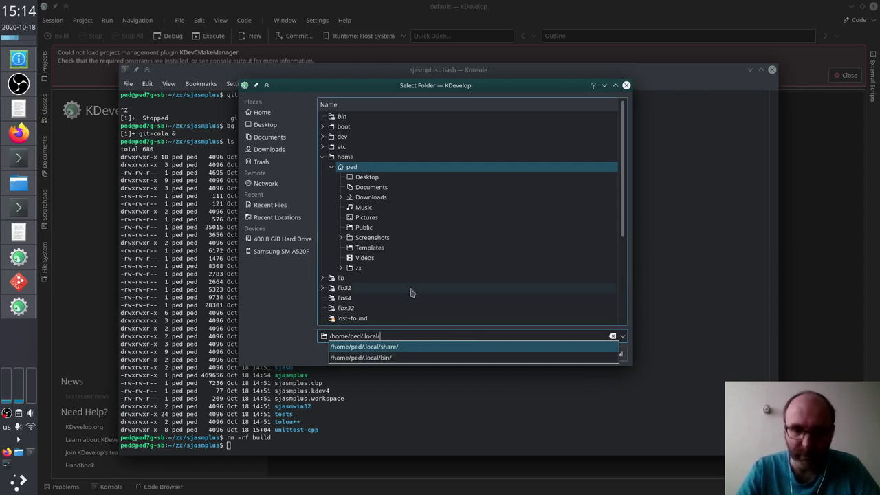
pyautogui.click(413, 289)
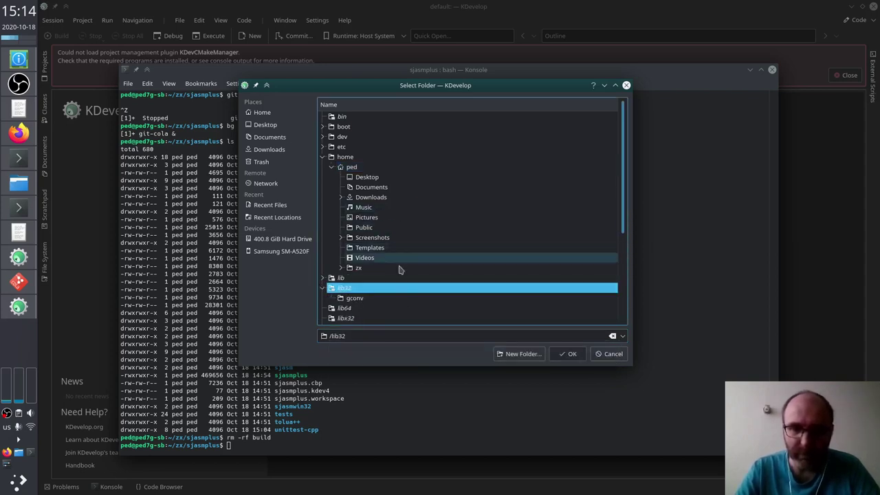
# Step: Set the installation prefix to the home directory's .local/ folder and confirm it
pyautogui.doubleClick(378, 169)
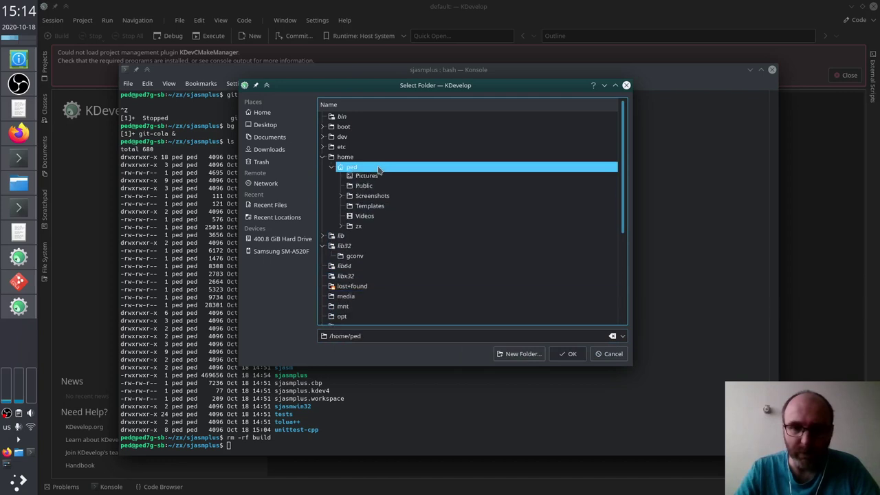
pyautogui.doubleClick(375, 170)
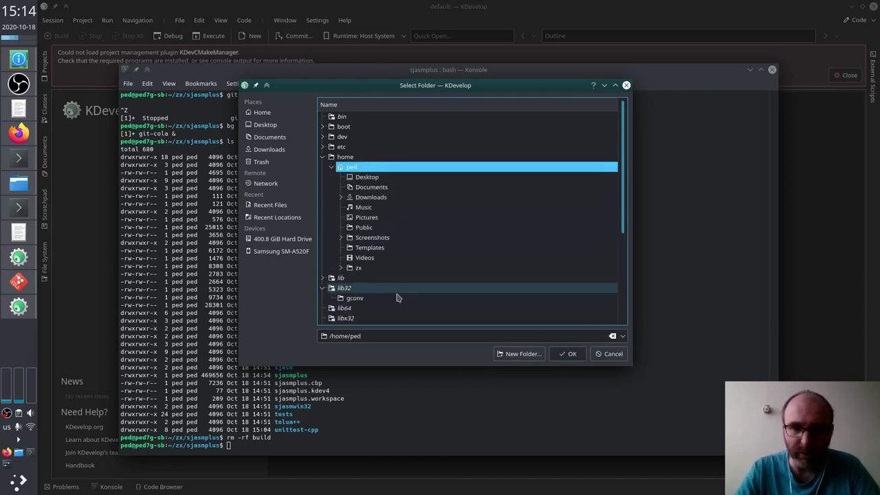
pyautogui.click(385, 337)
pyautogui.write('/.')
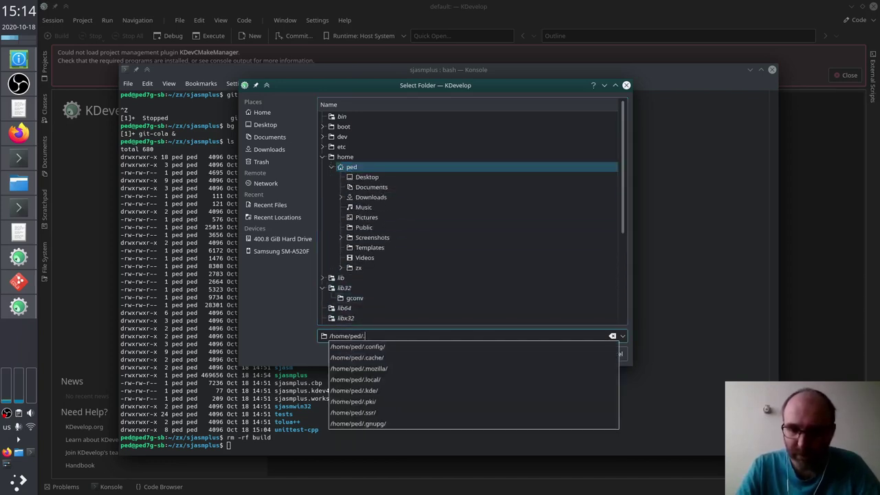
pyautogui.write('local/')
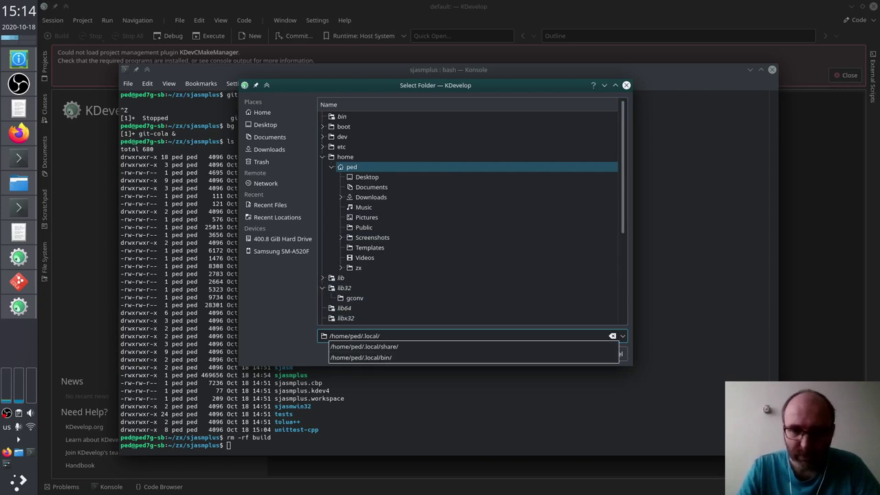
pyautogui.press('Escape')
pyautogui.click(568, 353)
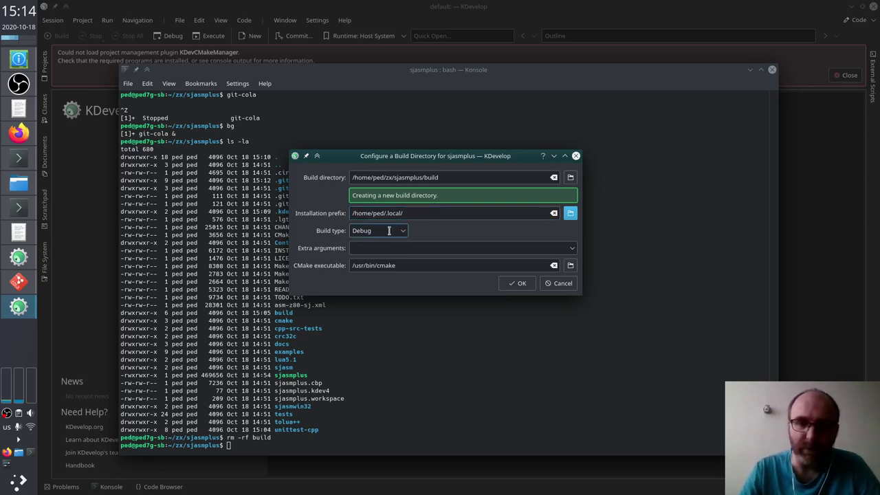
# Step: Create the build directory, enlarge the build output panel, and close the plugin error banner
pyautogui.click(517, 283)
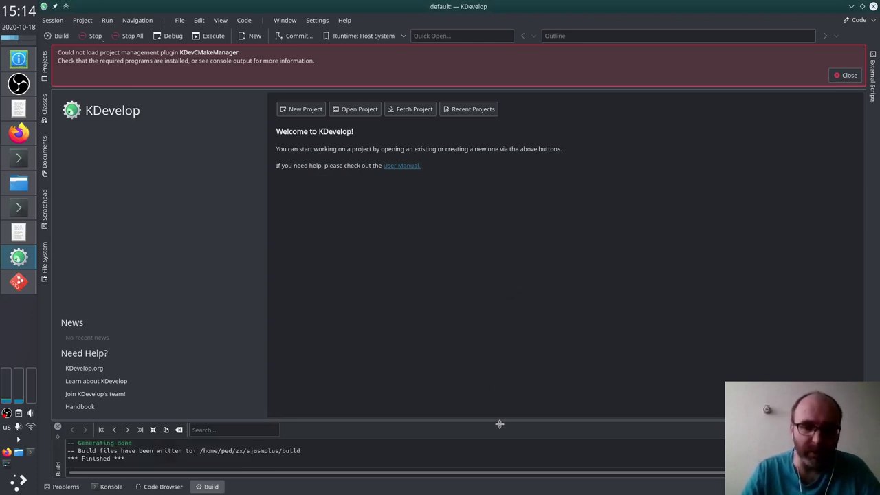
pyautogui.moveTo(500, 424); pyautogui.dragTo(495, 353)
pyautogui.click(442, 401)
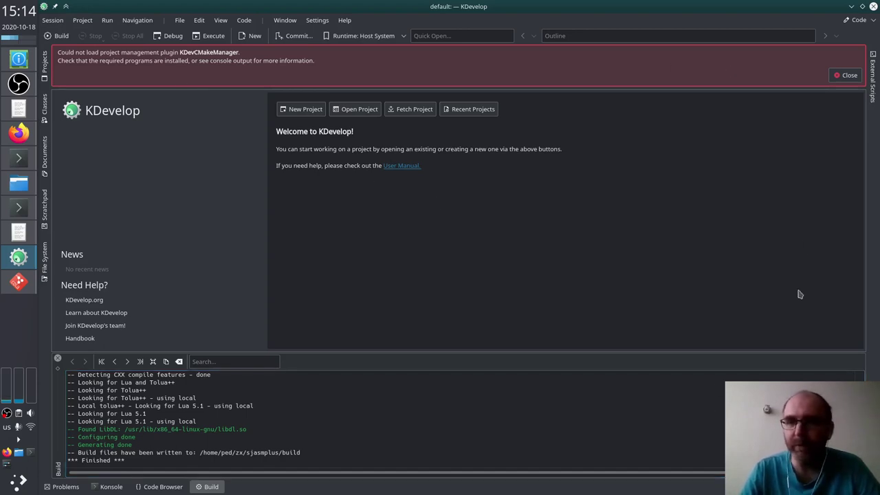
pyautogui.click(847, 76)
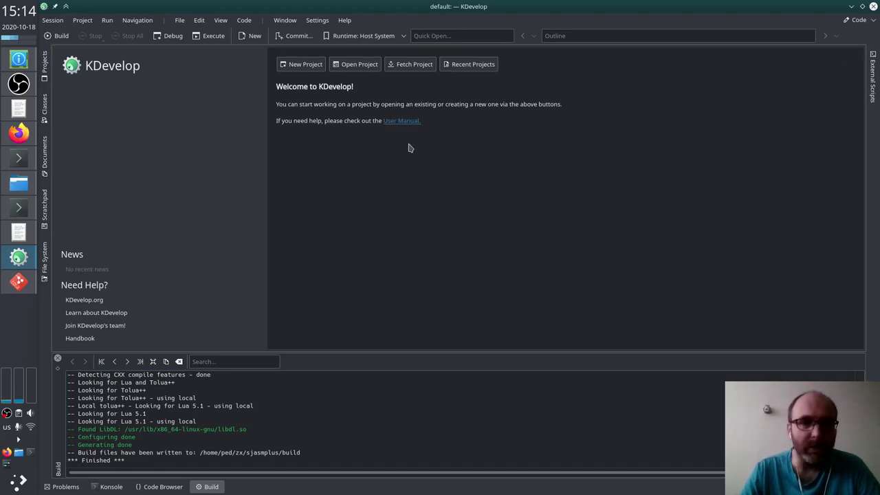
# Step: Open the Projects panel and expand the sjasmplus project and its sjasm source folder
pyautogui.click(45, 66)
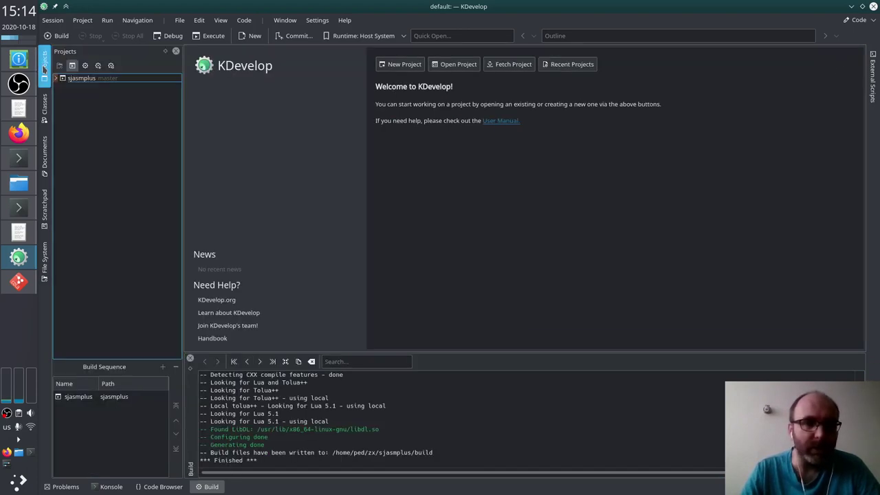
pyautogui.click(65, 80)
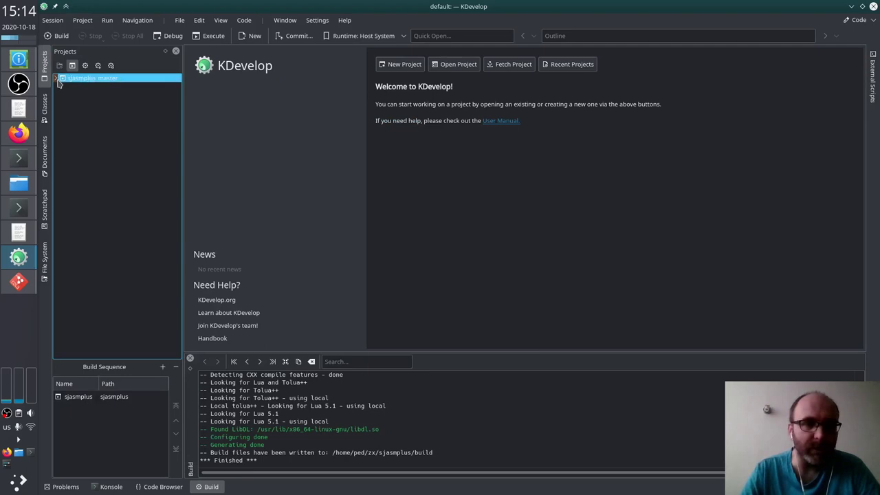
pyautogui.click(56, 78)
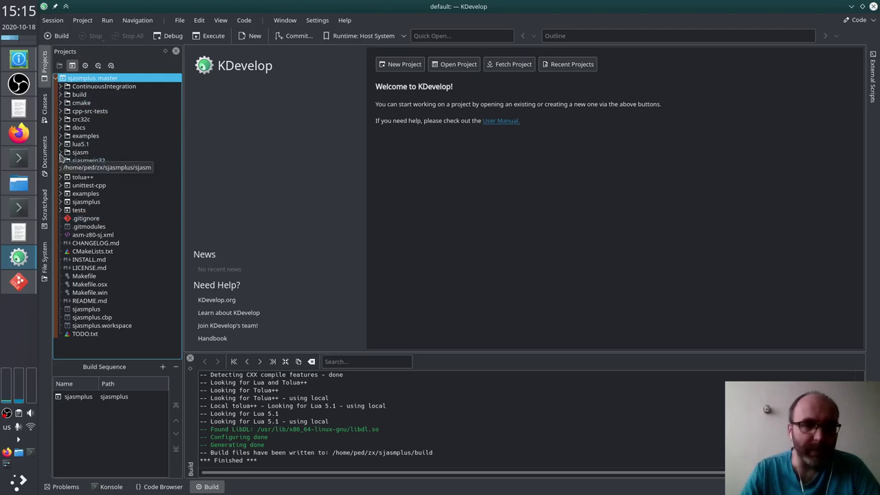
pyautogui.click(61, 153)
pyautogui.moveTo(86, 178)
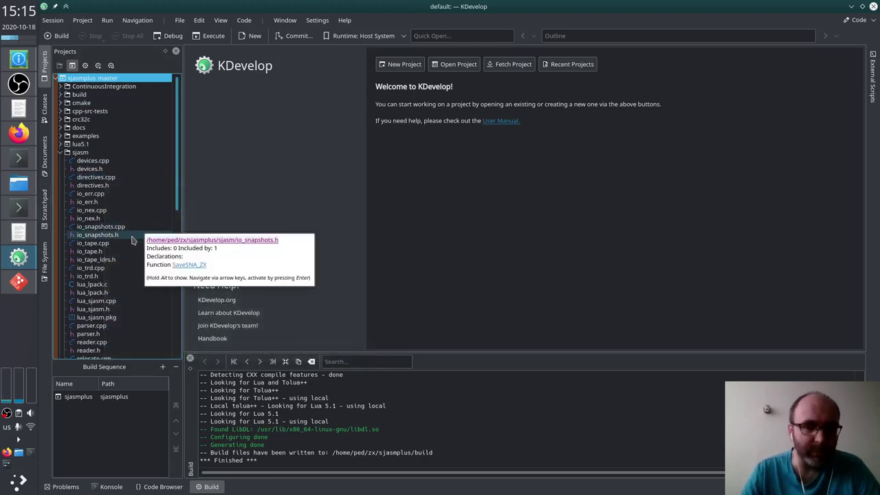
pyautogui.moveTo(104, 304)
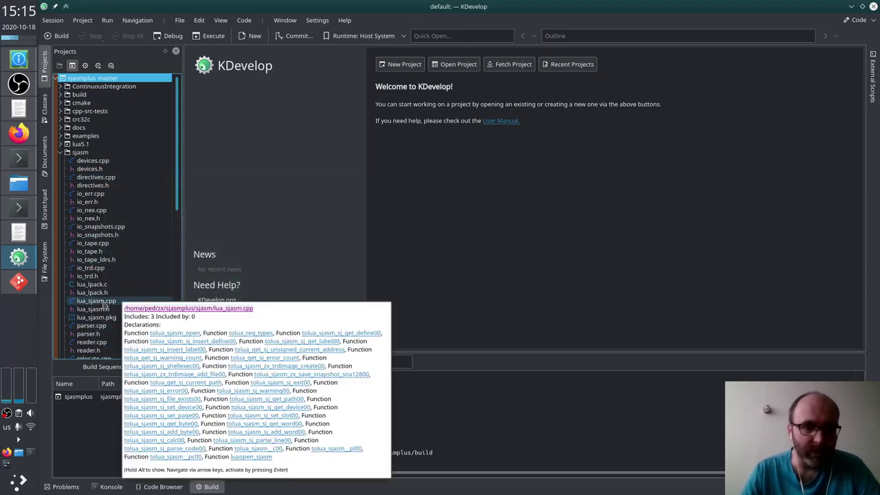
pyautogui.scroll(-4, 104, 305)
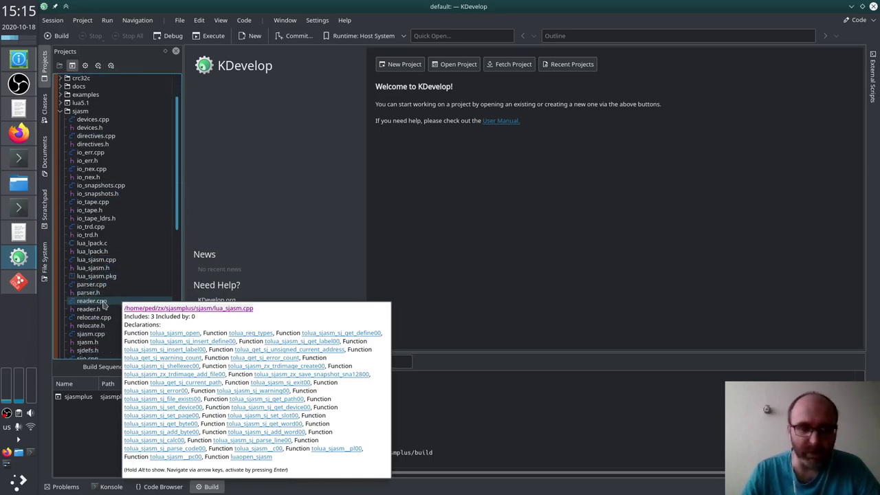
# Step: Open sjasm.h and search all project files for 1.17.0
pyautogui.click(101, 277)
pyautogui.scroll(-20, 362, 161)
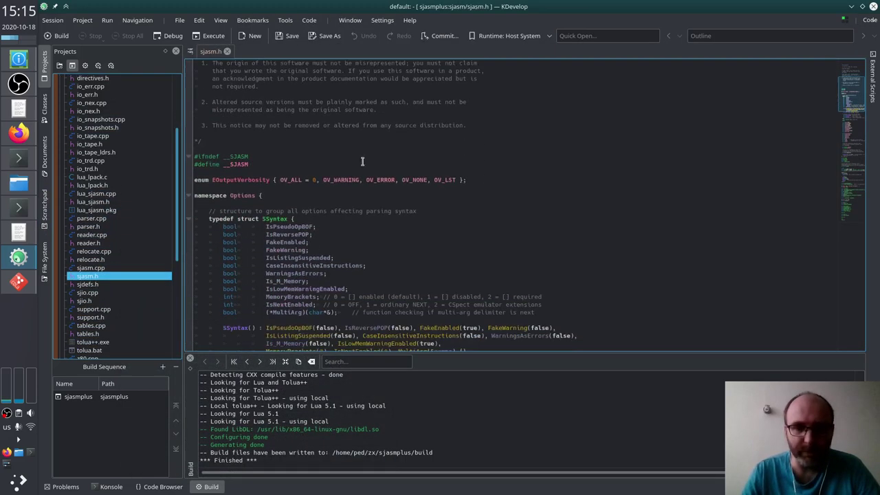
pyautogui.scroll(-12, 362, 161)
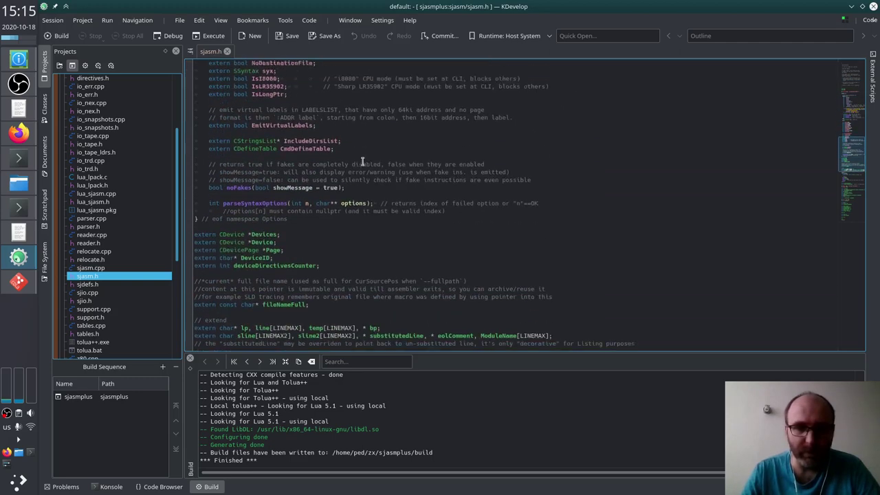
pyautogui.scroll(-9, 363, 162)
pyautogui.click(310, 200)
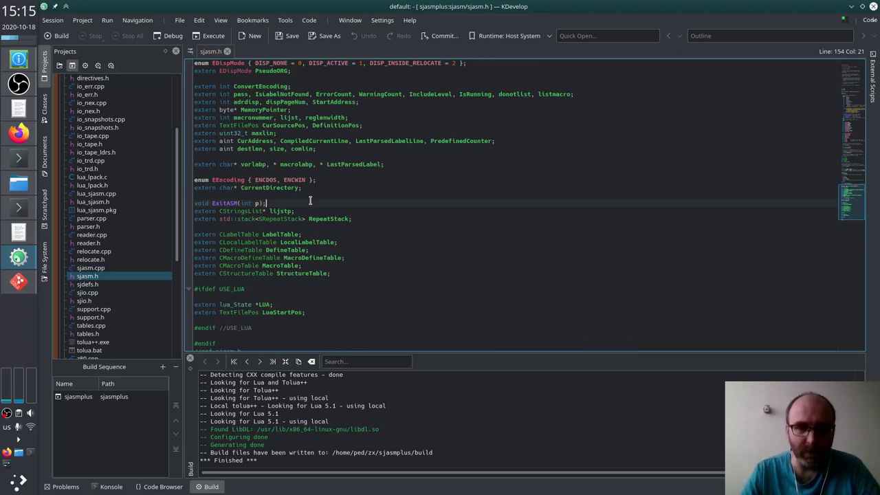
pyautogui.hotkey('ctrl', 'alt', 'f')
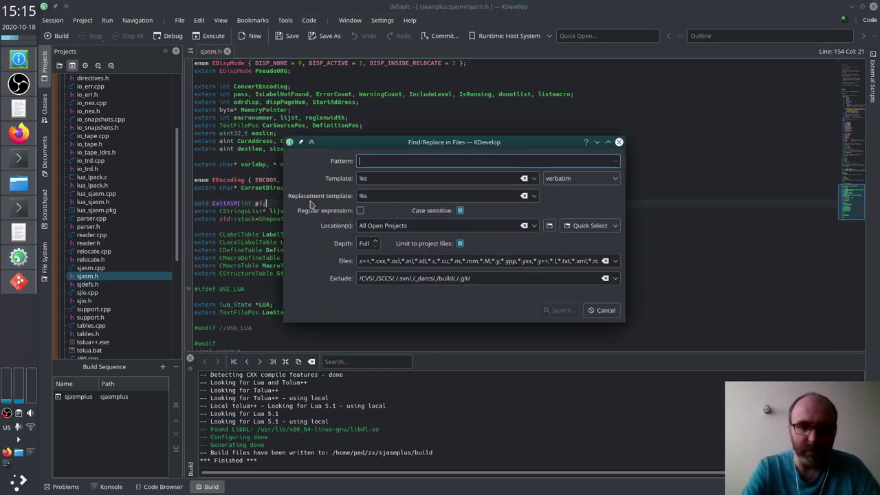
pyautogui.write('1.17.0')
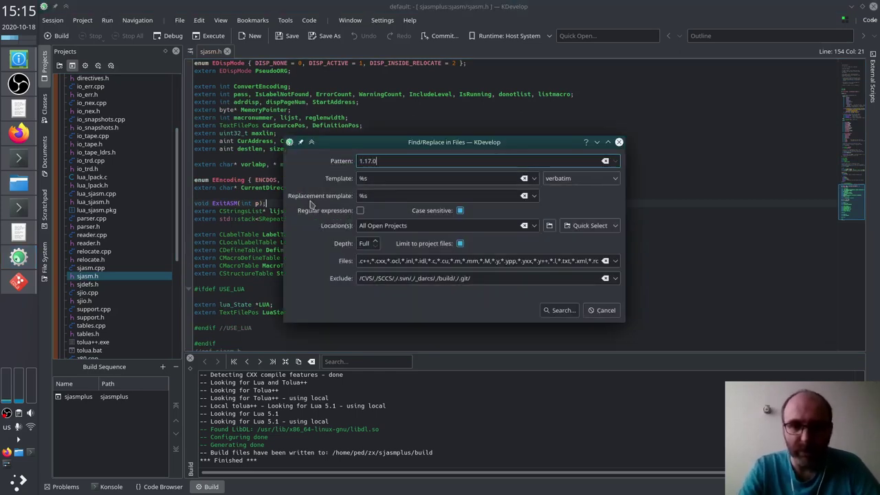
pyautogui.press('Return')
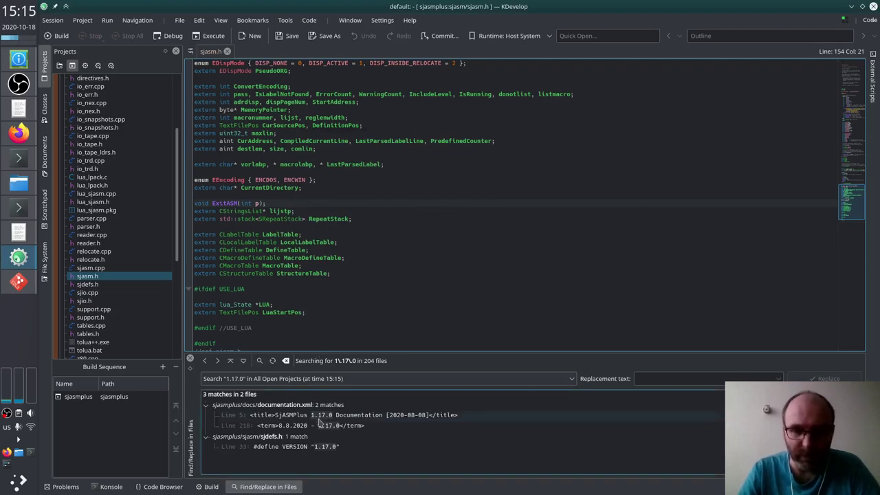
# Step: Change the VERSION define in sjdefs.h to 1.17.0-patched, save, and build and install
pyautogui.click(307, 447)
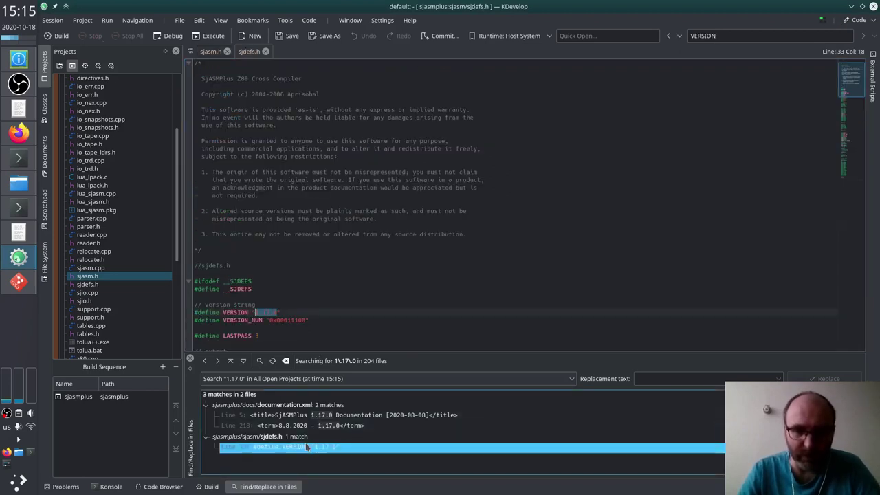
pyautogui.moveTo(322, 313); pyautogui.dragTo(312, 322)
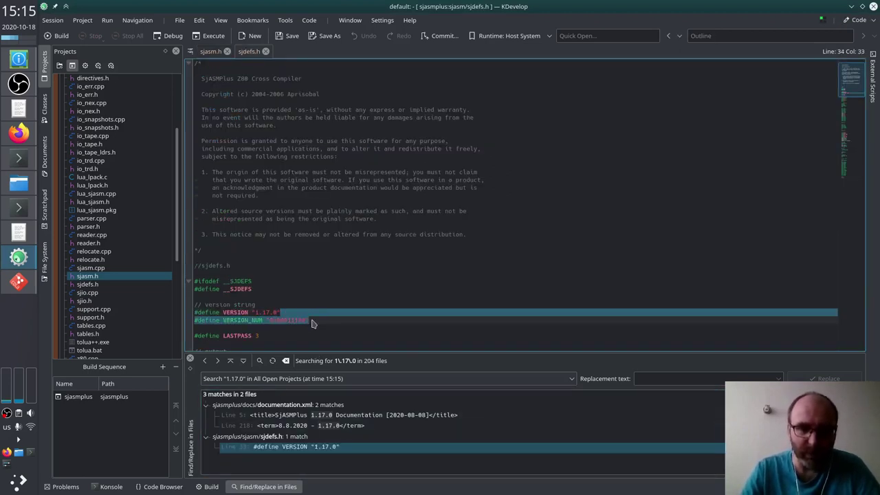
pyautogui.click(277, 312)
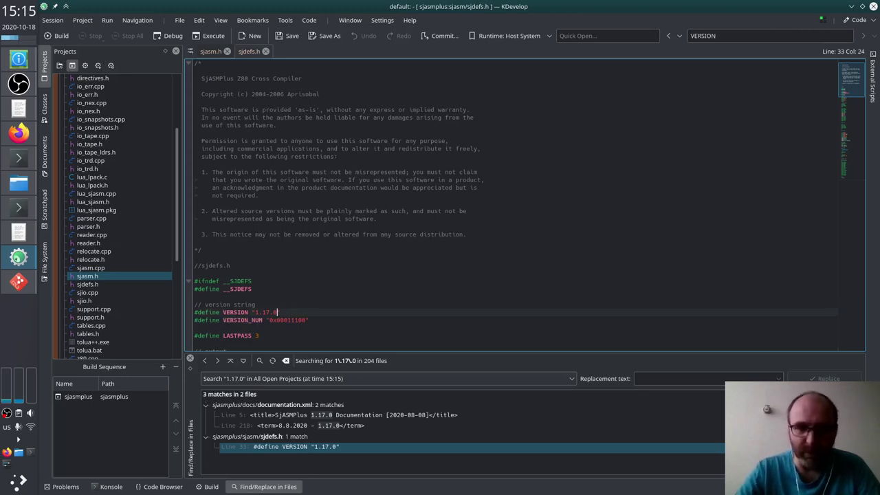
pyautogui.write('.patched')
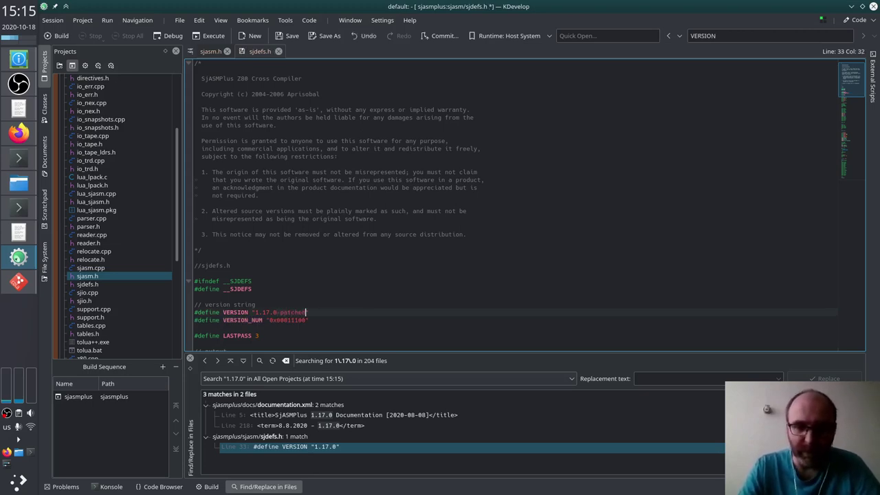
pyautogui.hotkey('ctrl', 's')
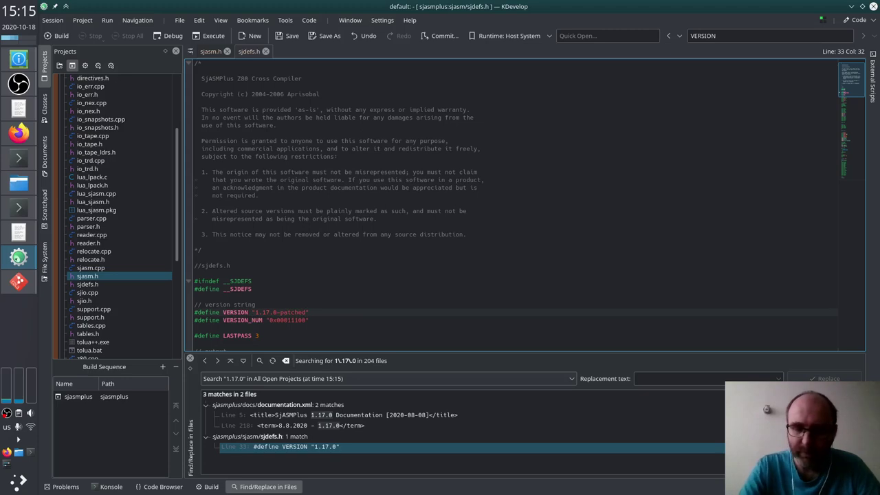
pyautogui.press('F8')
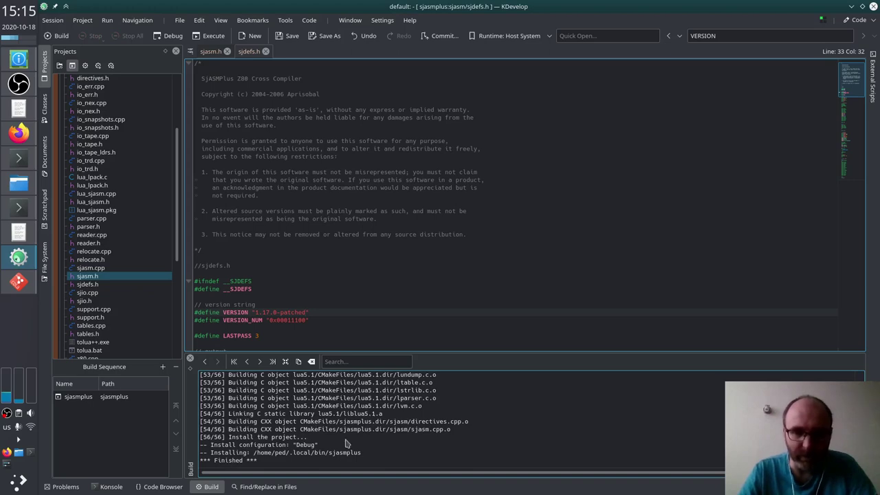
# Step: Run sjasmplus in Konsole to check its v1.17.0-patched version banner
pyautogui.hotkey('alt', 'Tab')
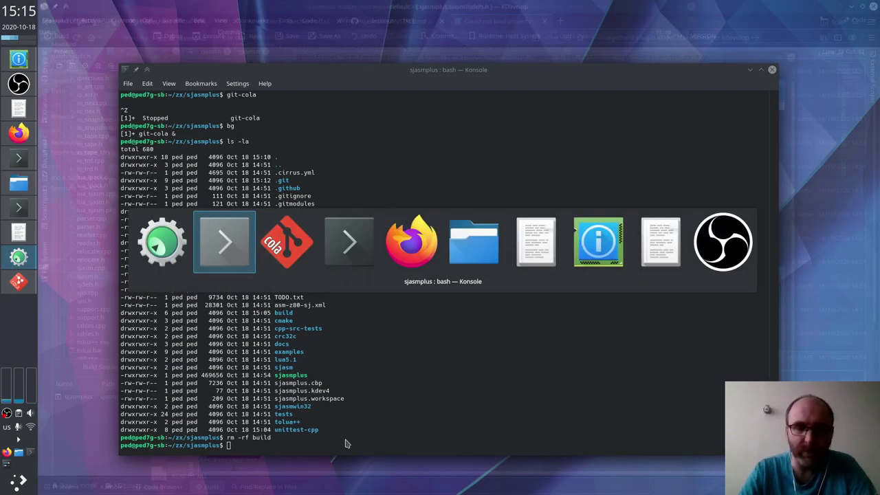
pyautogui.press('Up')
pyautogui.press('Down')
pyautogui.write('sjasm')
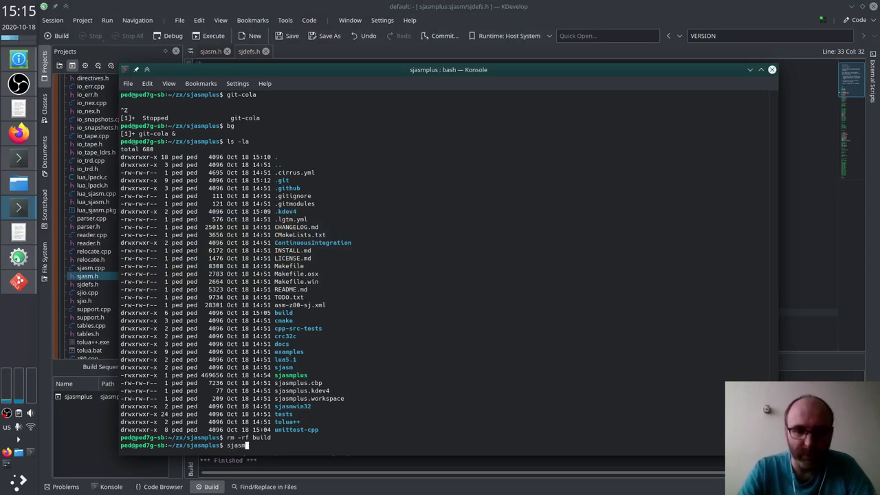
pyautogui.write('plus')
pyautogui.press('Return')
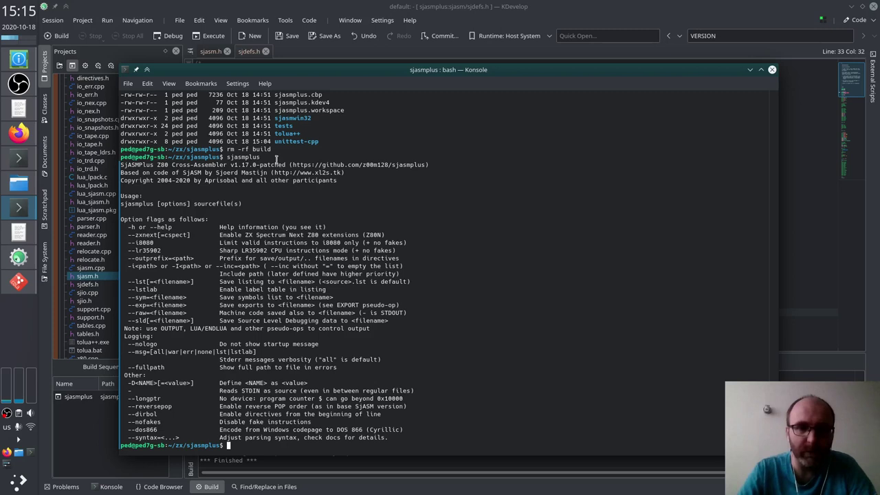
pyautogui.tripleClick(124, 167)
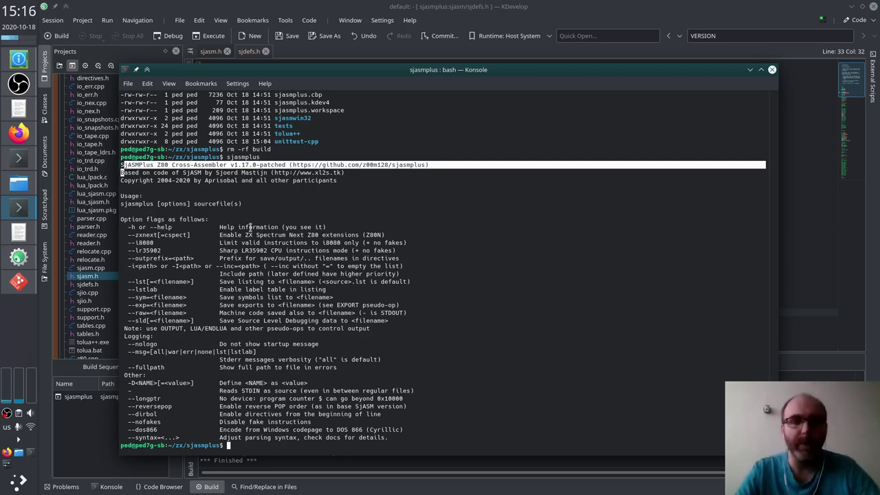
pyautogui.click(331, 235)
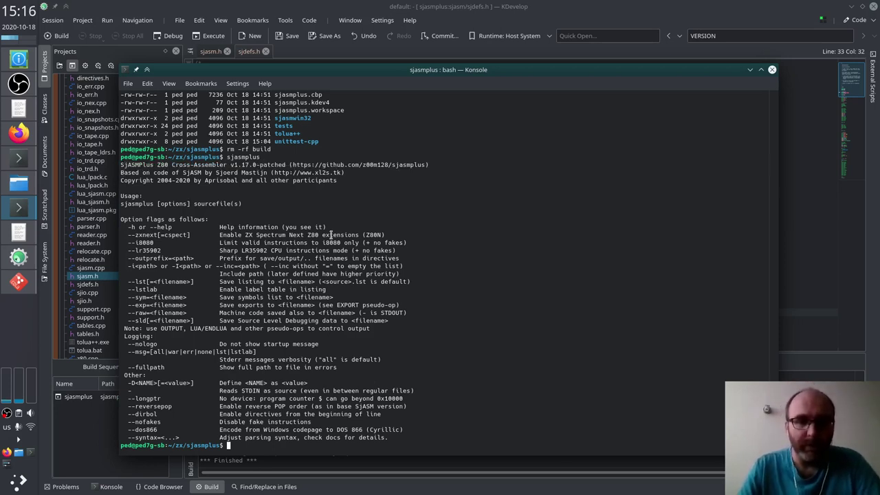
# Step: Clear the terminal and run ContinuousIntegration/test_folder_tests.sh
pyautogui.hotkey('alt', 'Tab')
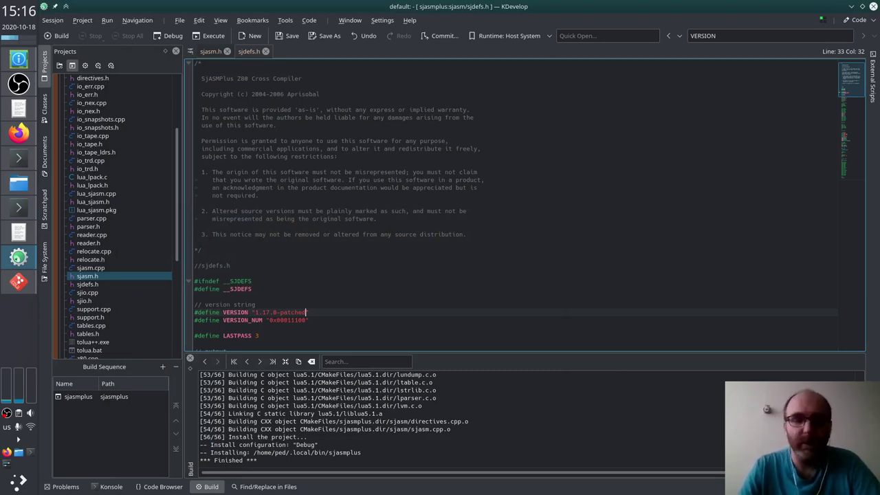
pyautogui.hotkey('alt', 'Tab')
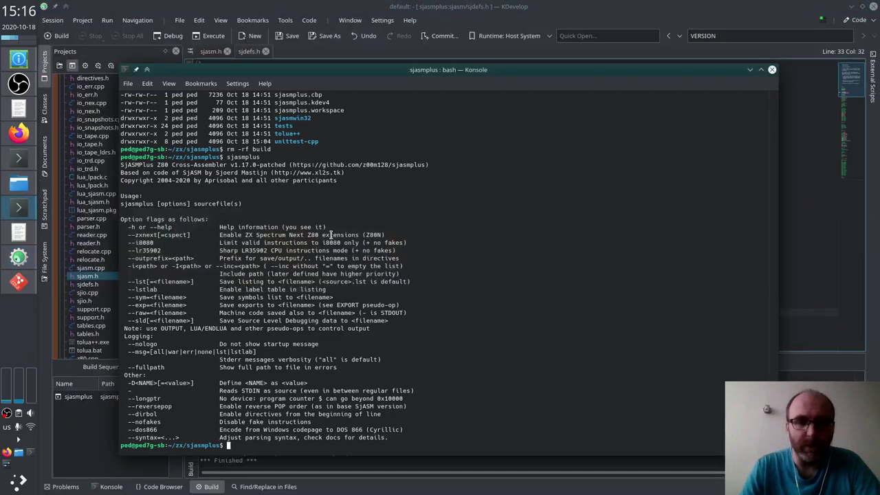
pyautogui.hotkey('ctrl', 'l')
pyautogui.write('Cont')
pyautogui.press('Tab')
pyautogui.write('tes')
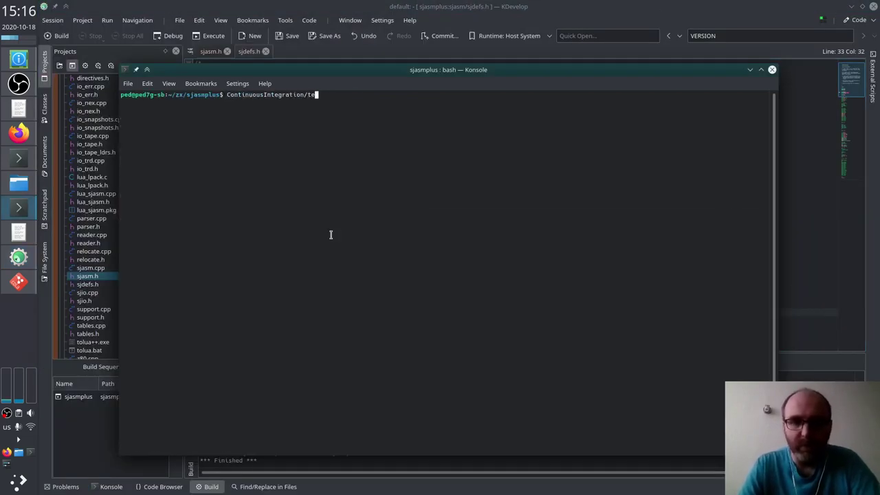
pyautogui.press('Tab')
pyautogui.write('t')
pyautogui.press('Tab')
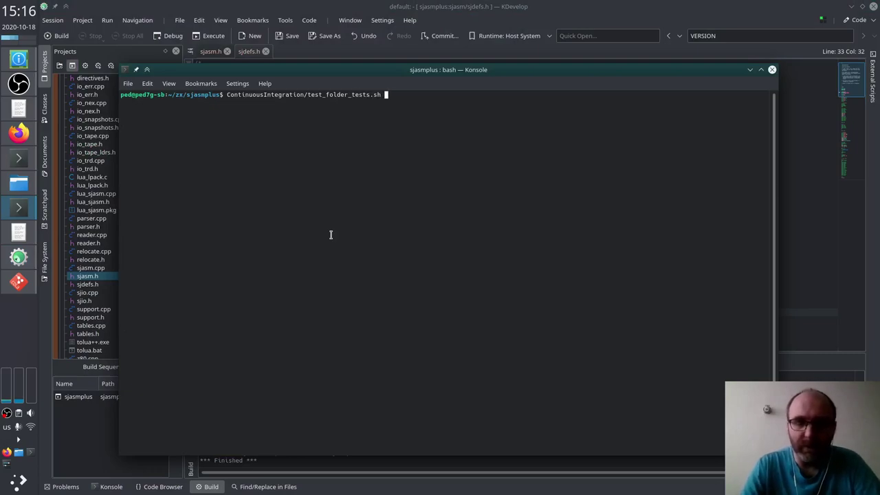
pyautogui.press('Return')
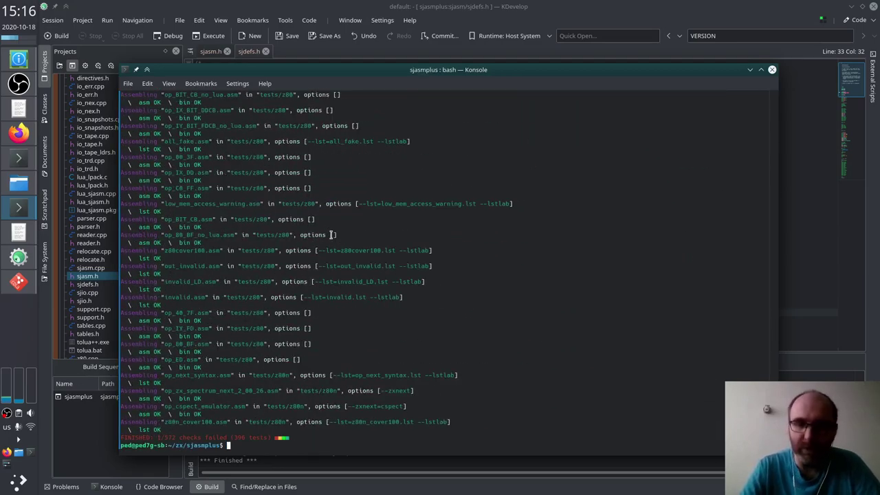
# Step: Scroll through the test output, which ends with 1 of 572 checks failed
pyautogui.scroll(20, 330, 234)
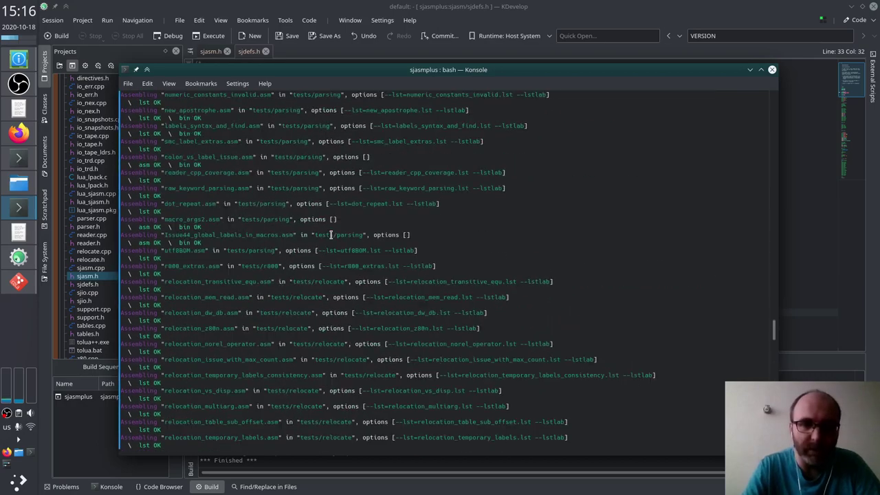
pyautogui.scroll(-15, 331, 235)
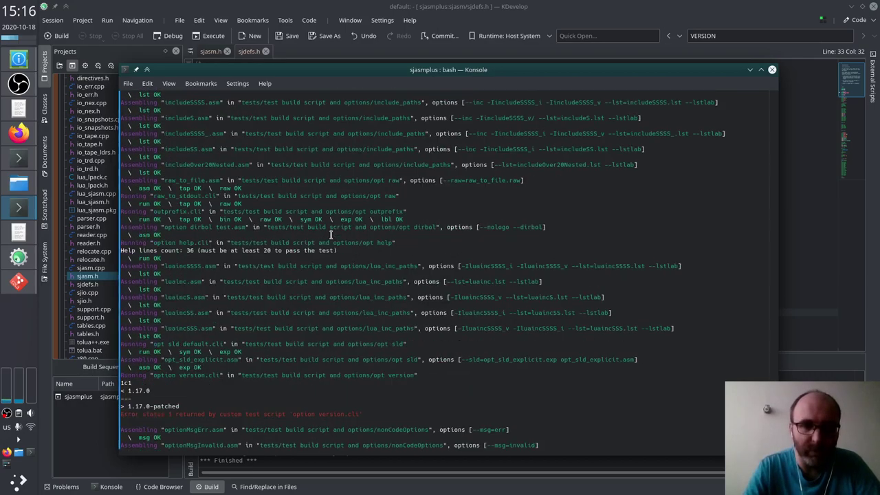
pyautogui.scroll(-8, 331, 234)
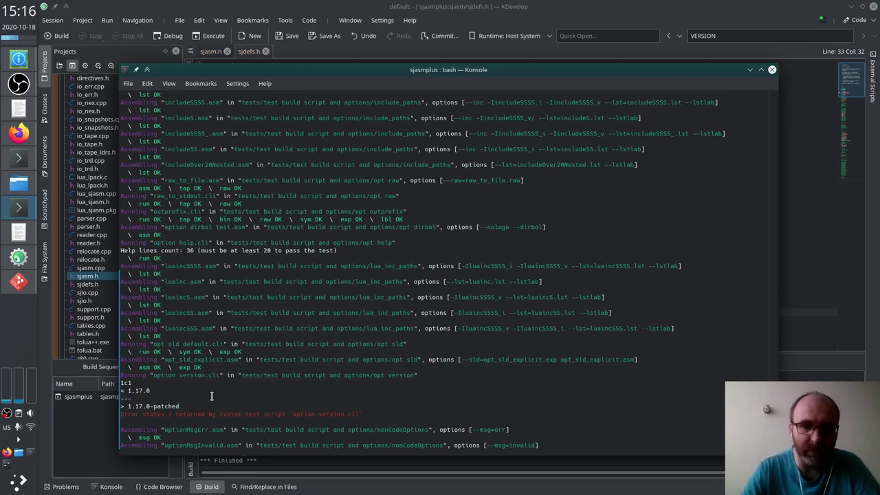
pyautogui.scroll(-15, 440, 268)
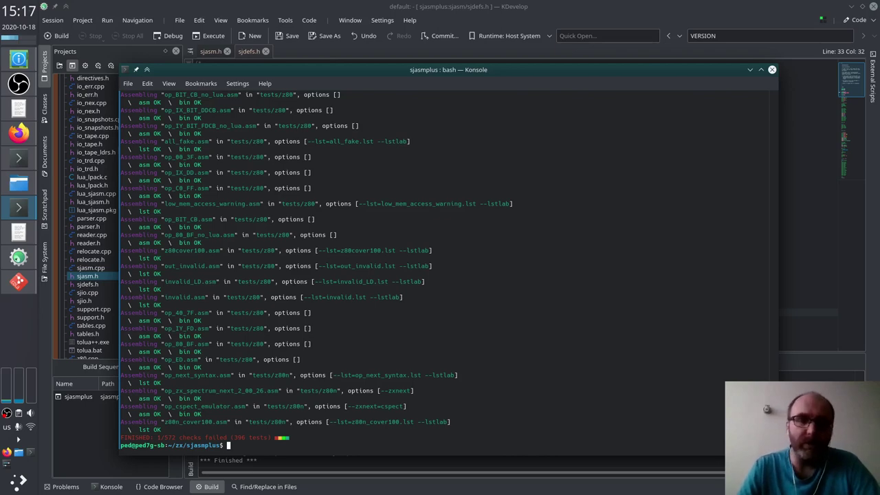
pyautogui.hotkey('alt', 'Tab')
pyautogui.hotkey('alt', 'Tab')
pyautogui.hotkey('alt', 'Tab')
pyautogui.hotkey('alt', 'Tab')
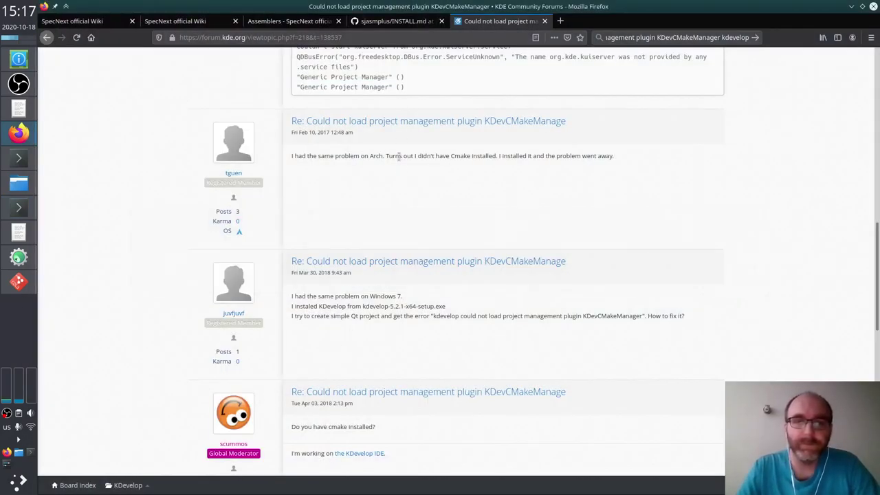
# Step: Close the forum tab and open the SpecNext wiki's Development Tools > Miscellaneous page in a new tab
pyautogui.hotkey('ctrl', 'w')
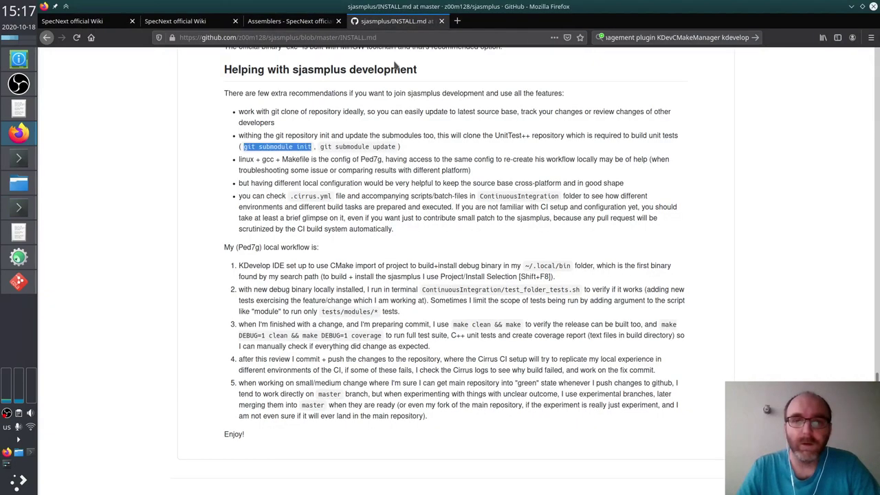
pyautogui.click(277, 28)
pyautogui.scroll(3, 236, 151)
pyautogui.click(172, 91)
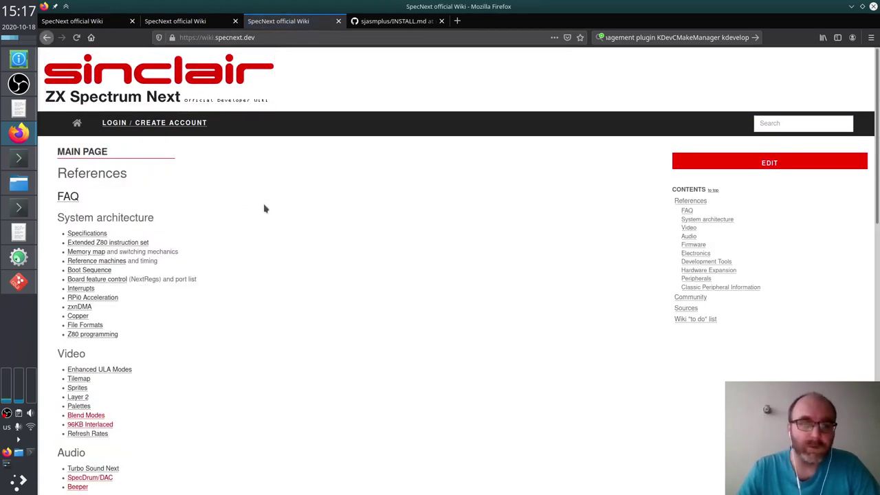
pyautogui.scroll(-5, 264, 208)
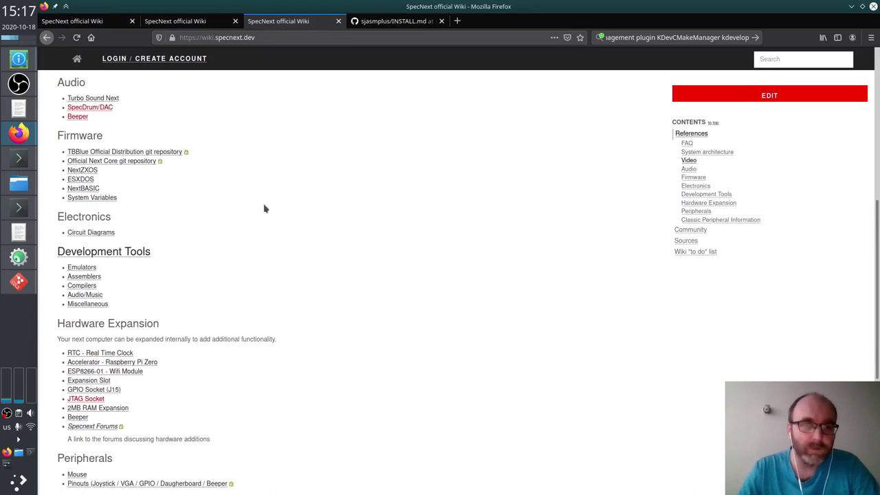
pyautogui.scroll(-4, 252, 241)
pyautogui.scroll(8, 252, 243)
pyautogui.scroll(-4, 253, 243)
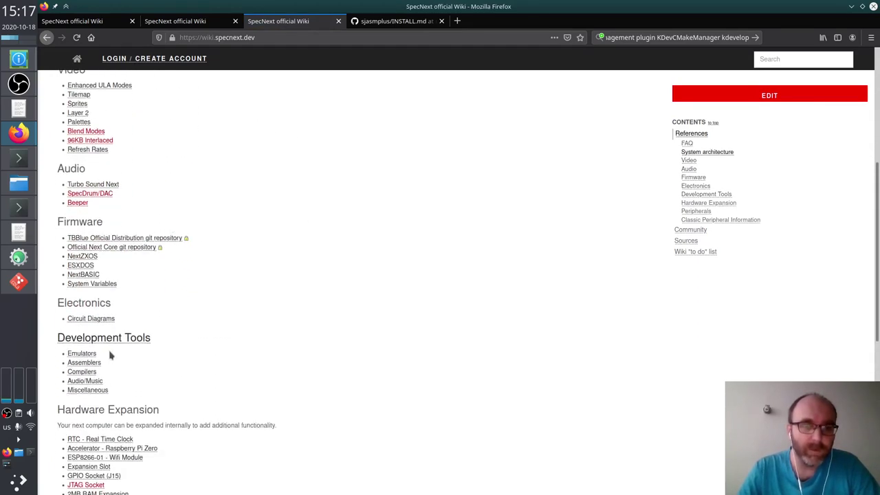
pyautogui.middleClick(87, 390)
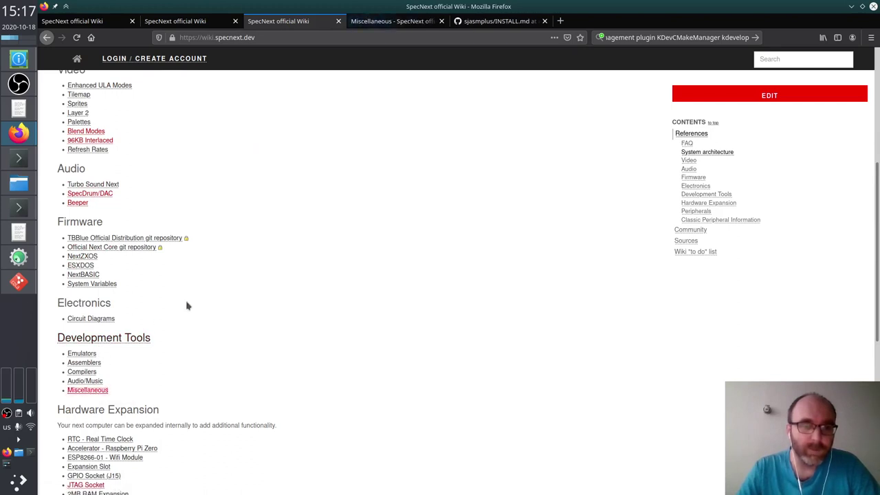
pyautogui.hotkey('ctrl', 'Tab')
# Step: Follow the ZXSpectrumNextTests link to GitHub and copy the repository's HTTPS clone URL
pyautogui.scroll(-5, 290, 283)
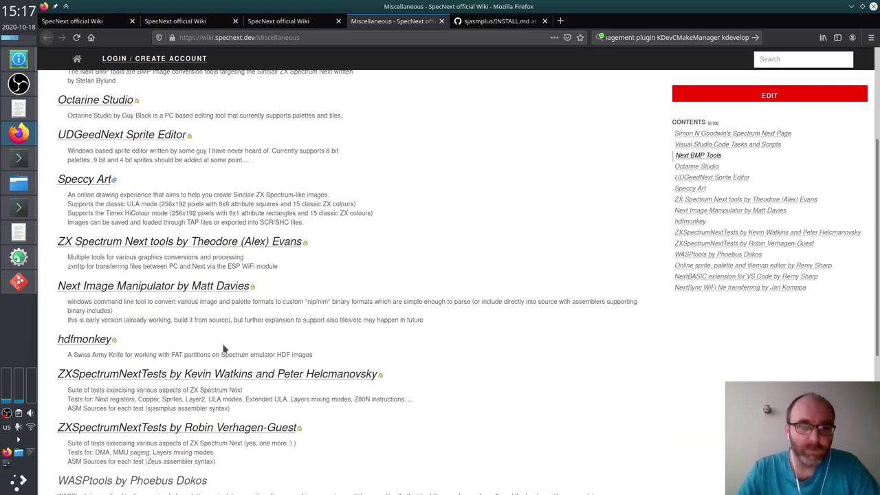
pyautogui.click(196, 375)
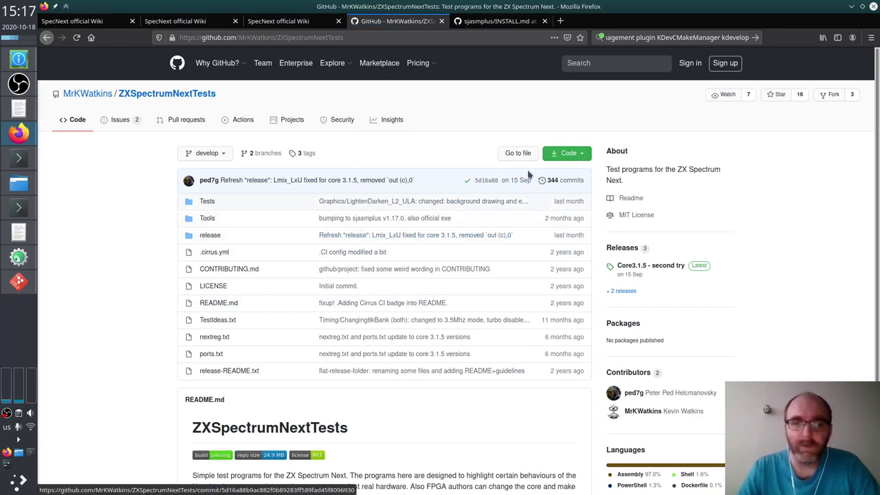
pyautogui.click(567, 153)
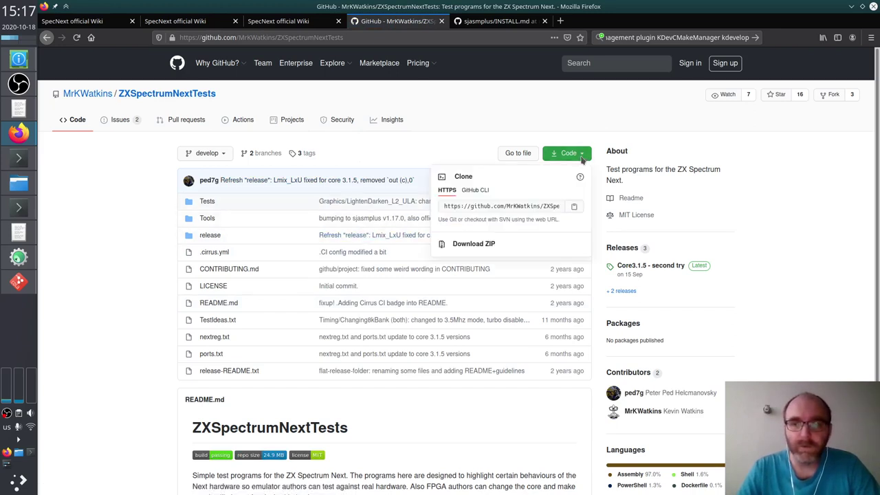
pyautogui.click(575, 208)
pyautogui.click(468, 157)
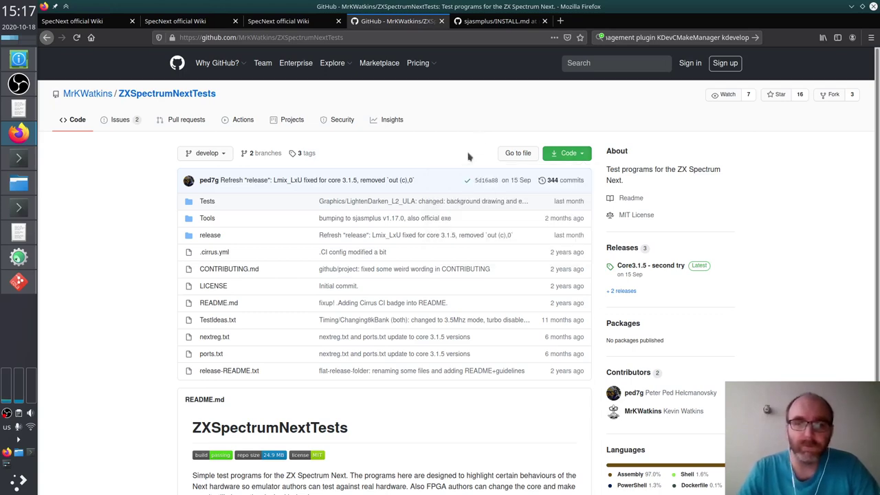
pyautogui.hotkey('alt', 'Tab')
# Step: In Dolphin, go up from sjasmplus to the zx folder and open its terminal panel
pyautogui.hotkey('alt', 'Tab')
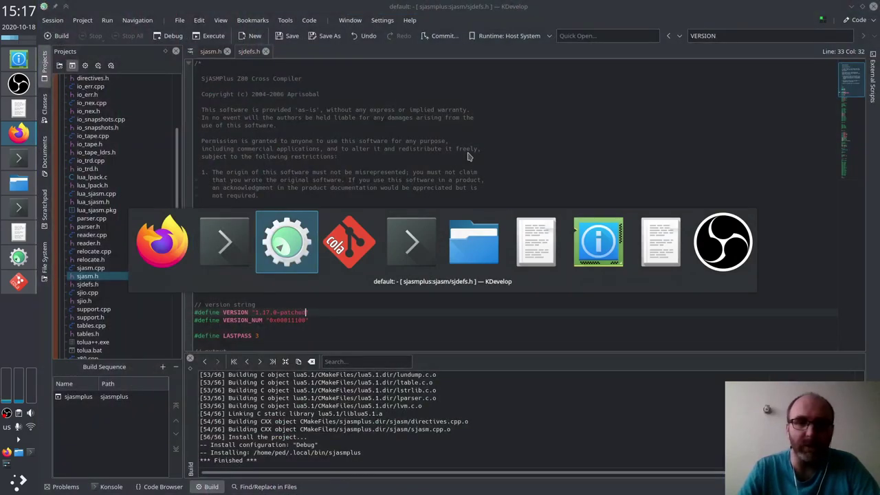
pyautogui.hotkey('alt', 'shift', 'Tab')
pyautogui.hotkey('alt', 'Tab')
pyautogui.hotkey('alt', 'Tab')
pyautogui.hotkey('alt', 'Tab')
pyautogui.hotkey('alt', 'Tab')
pyautogui.press('Escape')
pyautogui.press('Down')
pyautogui.press('Down')
pyautogui.press('Up')
pyautogui.press('Up')
pyautogui.press('Up')
pyautogui.press('Home')
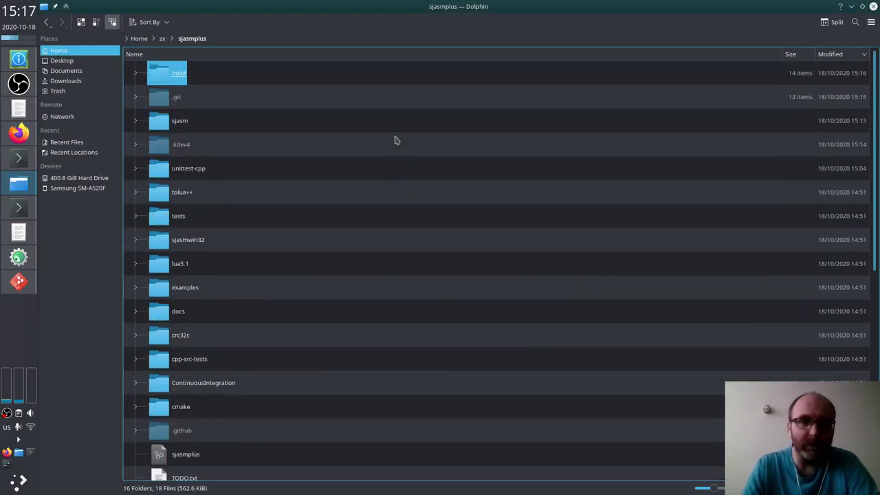
pyautogui.click(261, 35)
pyautogui.hotkey('alt', 'Up')
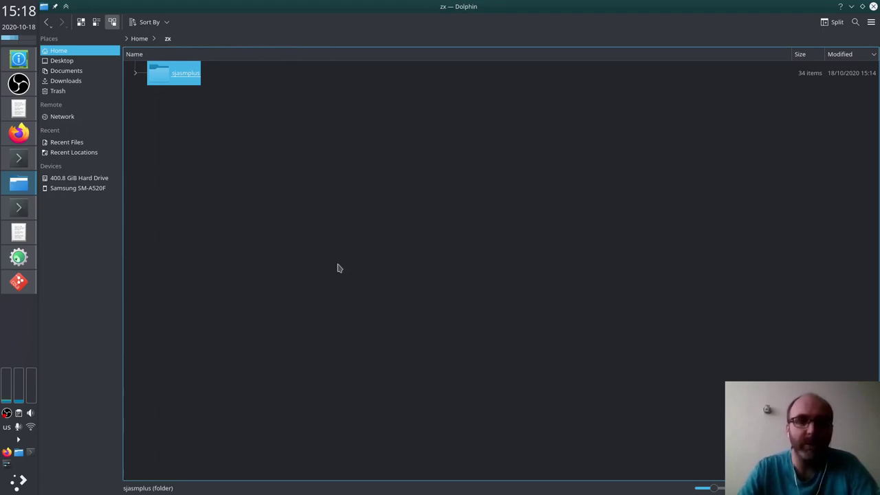
pyautogui.press('F4')
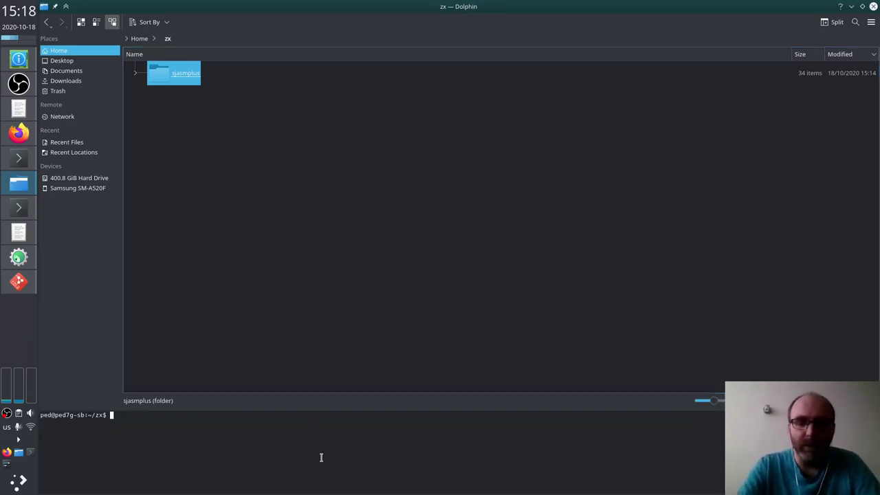
# Step: Run git clone with the pasted ZXSpectrumNextTests URL
pyautogui.write('git ')
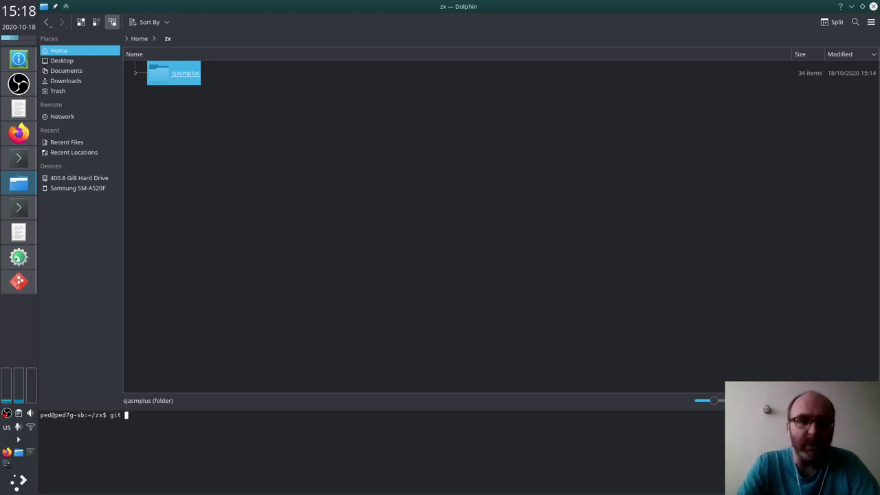
pyautogui.write('clone')
pyautogui.hotkey('ctrl', 'shift', 'v')
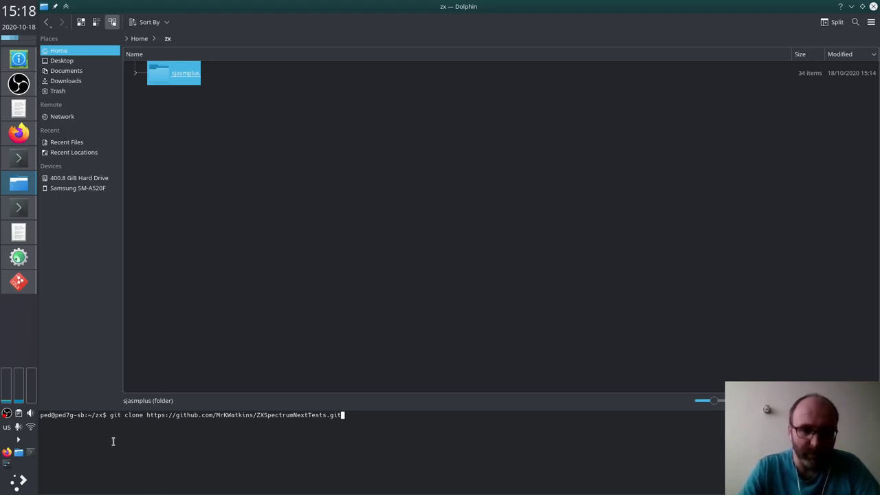
pyautogui.press('Return')
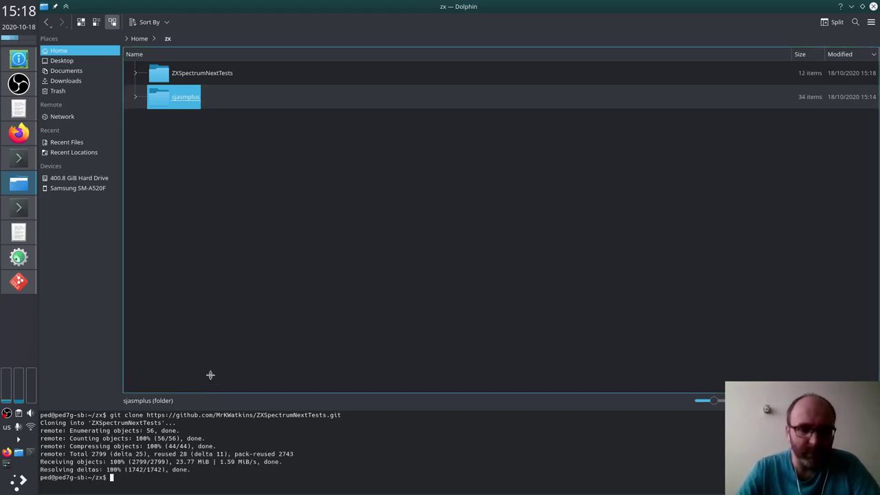
# Step: Open ZXSpectrumNextTests and look over the Tools scripts buildTests.sh, dorelease.sh and runCSpect
pyautogui.click(202, 295)
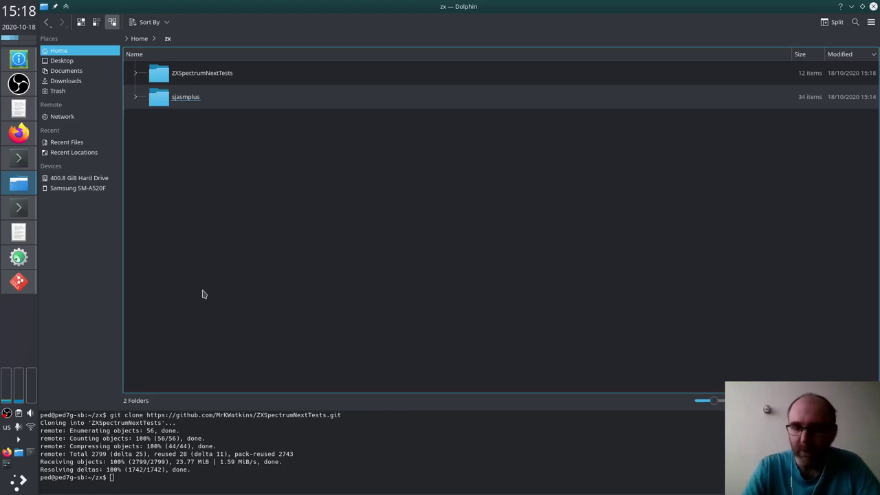
pyautogui.press('z')
pyautogui.press('Return')
pyautogui.press('r')
pyautogui.press('Down')
pyautogui.press('Down')
pyautogui.press('Up')
pyautogui.press('Up')
pyautogui.press('Up')
pyautogui.press('Up')
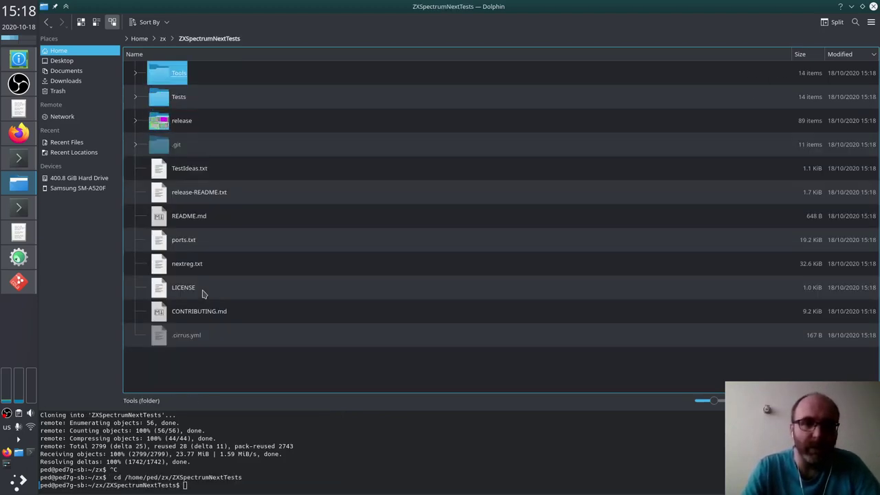
pyautogui.press('Return')
pyautogui.press('Down')
pyautogui.press('Down')
pyautogui.press('Down')
pyautogui.press('Down')
pyautogui.press('Down')
pyautogui.press('Down')
pyautogui.press('Down')
pyautogui.press('Down')
pyautogui.press('Down')
pyautogui.press('Down')
pyautogui.press('Down')
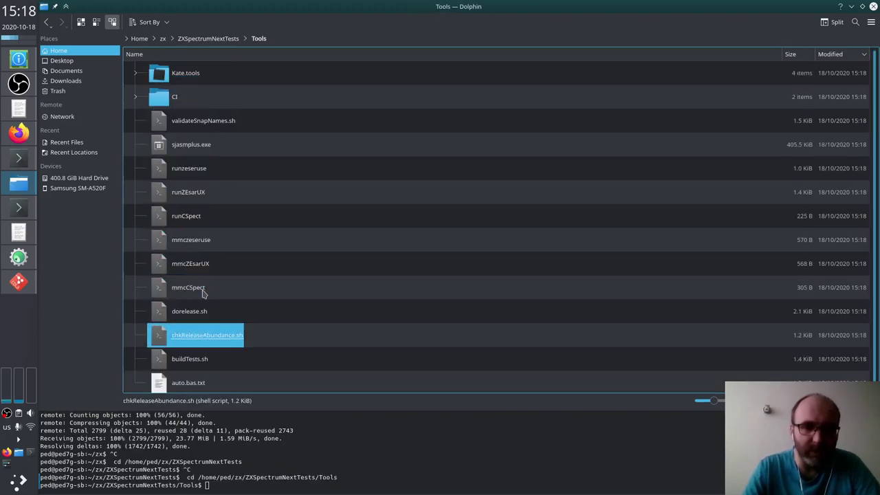
pyautogui.press('Down')
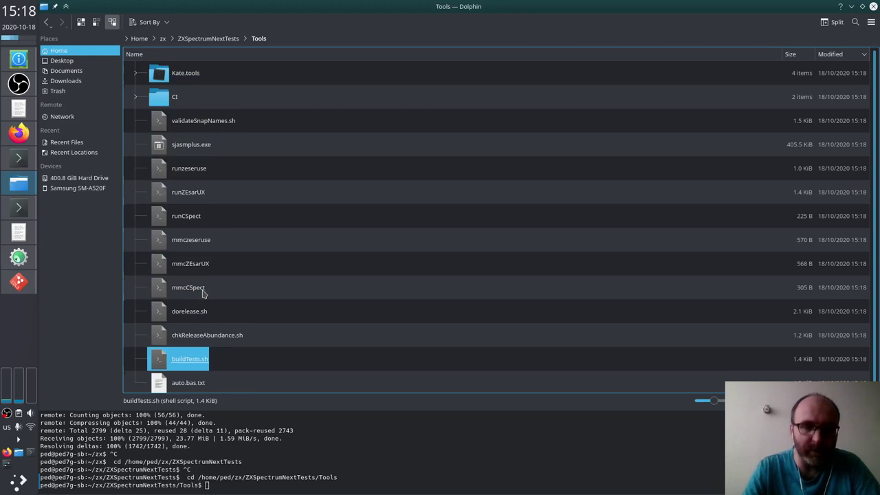
pyautogui.press('Up')
pyautogui.press('Up')
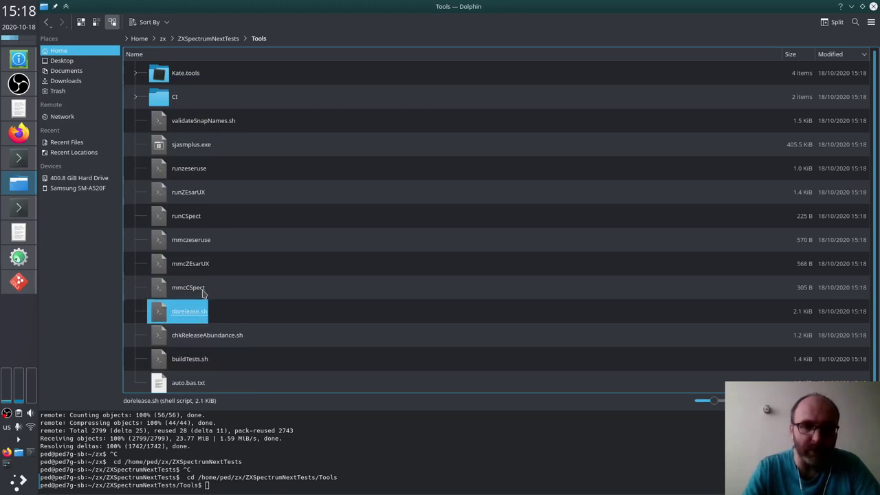
pyautogui.press('Up')
pyautogui.press('Up')
pyautogui.press('Up')
pyautogui.press('Up')
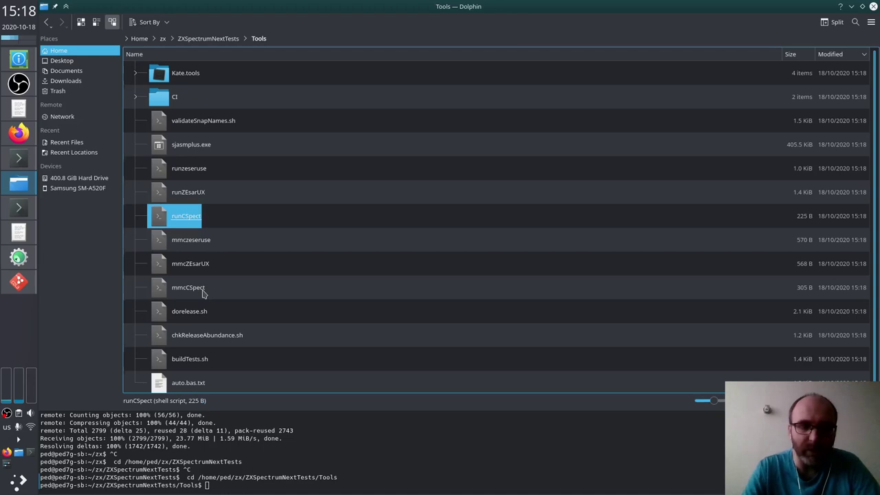
pyautogui.press('BackSpace')
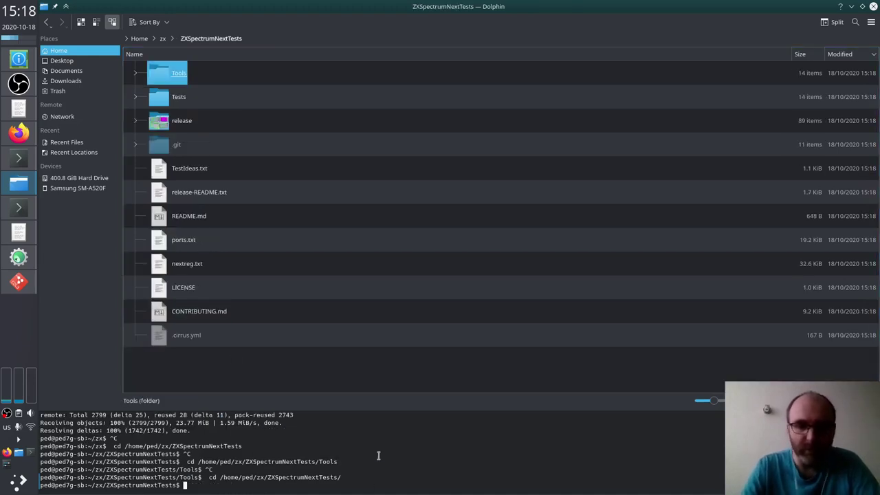
# Step: Run Tools/buildTests.sh to assemble all the test programs
pyautogui.write('Tools/')
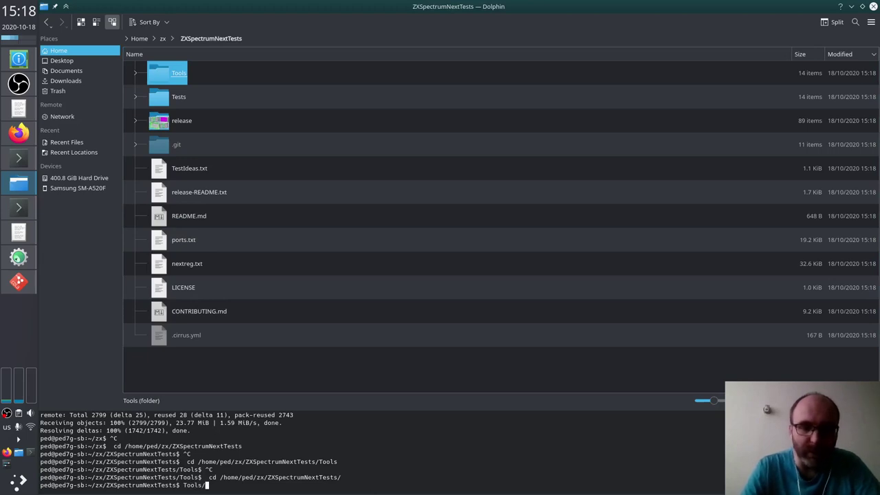
pyautogui.write('bu')
pyautogui.press('Tab')
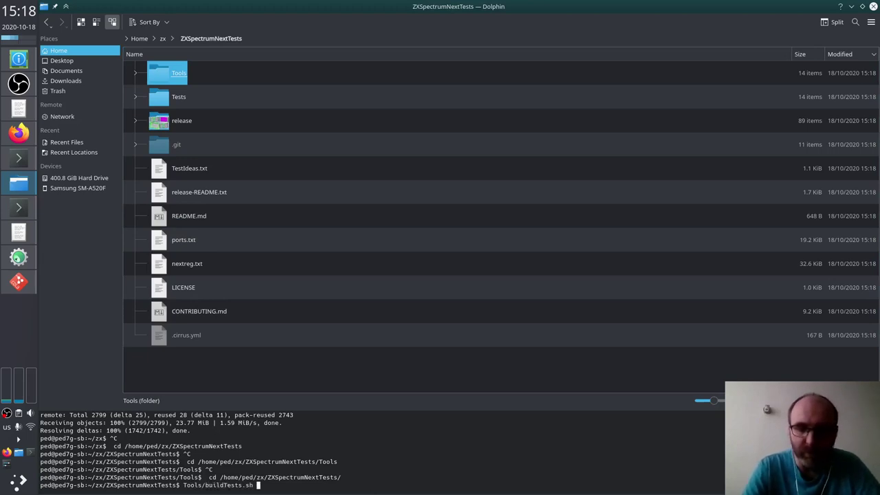
pyautogui.press('Return')
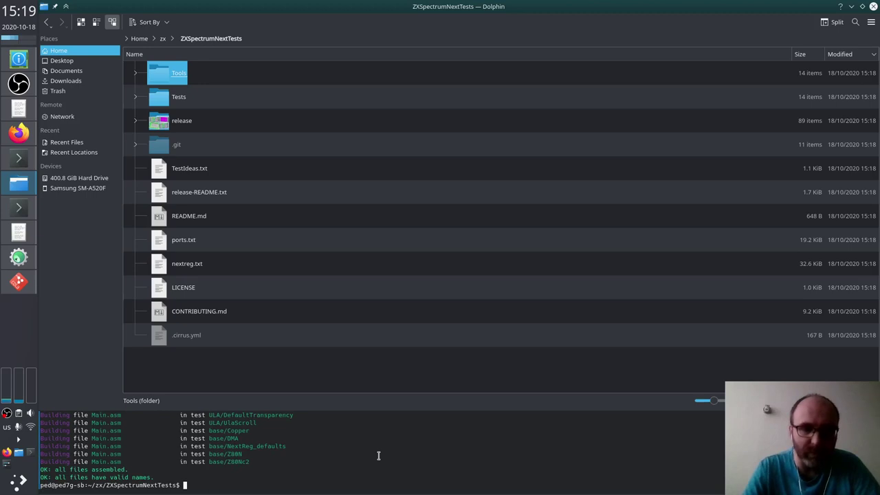
# Step: Run Tools/dorelease.sh to regenerate the release snapshot texts and board pictures
pyautogui.press('Up')
pyautogui.press('BackSpace')
pyautogui.press('BackSpace')
pyautogui.press('BackSpace')
pyautogui.press('BackSpace')
pyautogui.press('BackSpace')
pyautogui.press('BackSpace')
pyautogui.press('BackSpace')
pyautogui.press('BackSpace')
pyautogui.press('BackSpace')
pyautogui.press('BackSpace')
pyautogui.press('BackSpace')
pyautogui.press('BackSpace')
pyautogui.press('BackSpace')
pyautogui.press('BackSpace')
pyautogui.write('release.sh')
pyautogui.press('Return')
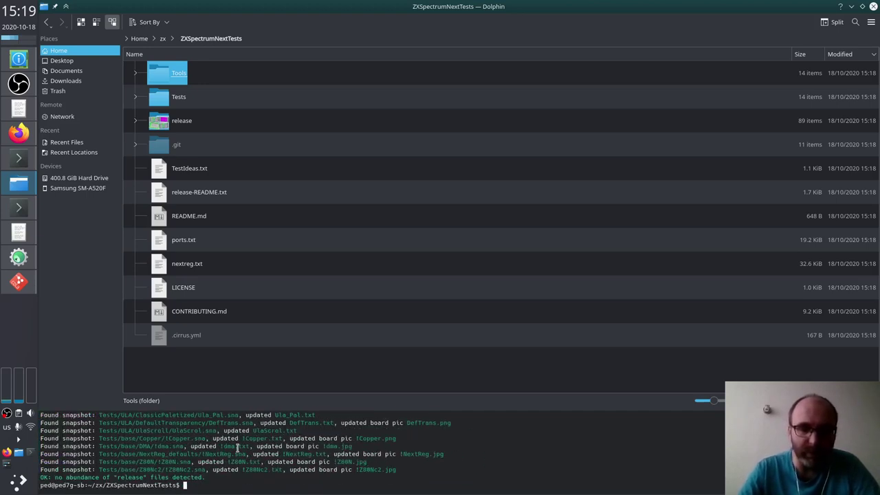
pyautogui.scroll(5, 240, 447)
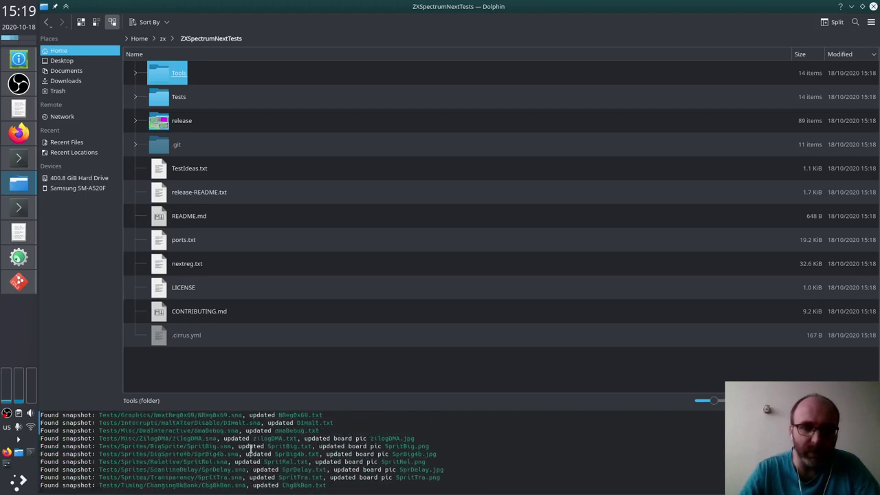
pyautogui.scroll(-5, 251, 448)
# Step: Open the release folder, look over the regenerated SpritTra and .sna snapshot files, then return to Firefox
pyautogui.click(337, 216)
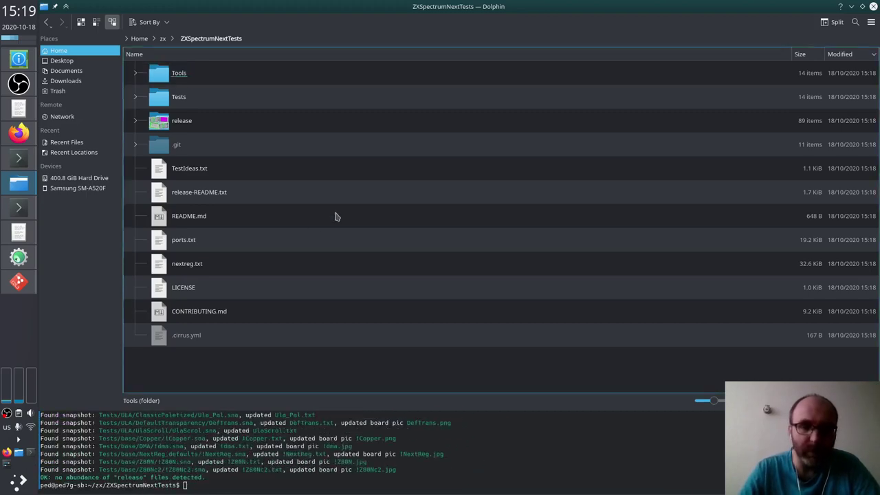
pyautogui.press('Down')
pyautogui.press('Down')
pyautogui.press('Return')
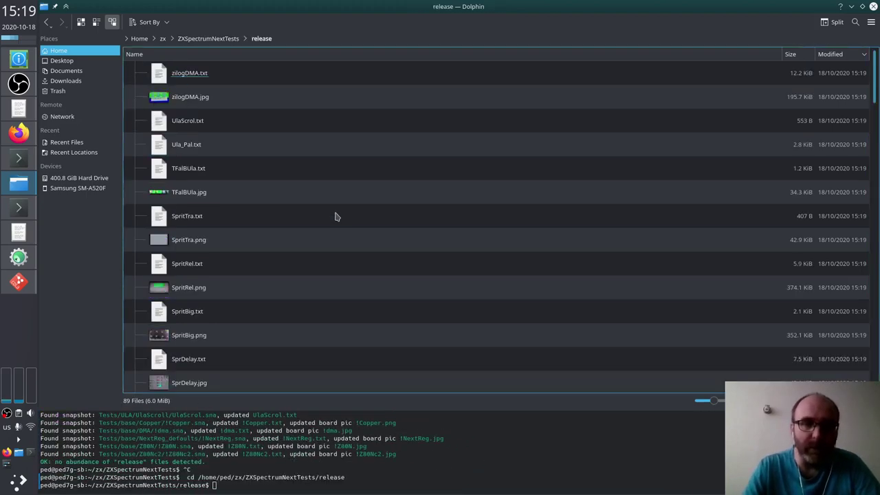
pyautogui.press('Down')
pyautogui.press('Down')
pyautogui.press('Down')
pyautogui.press('Down')
pyautogui.press('Up')
pyautogui.press('Up')
pyautogui.press('Up')
pyautogui.press('Down')
pyautogui.press('Down')
pyautogui.press('Down')
pyautogui.press('Down')
pyautogui.press('Down')
pyautogui.press('Down')
pyautogui.press('Up')
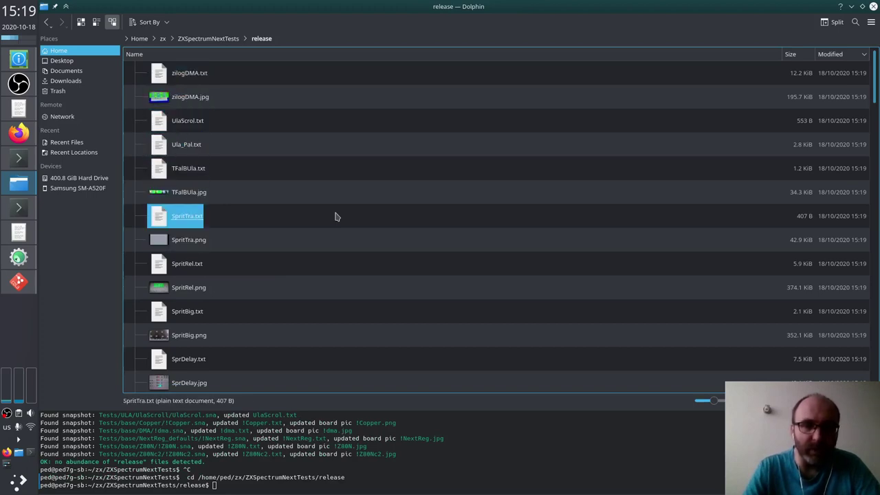
pyautogui.press('Down')
pyautogui.press('Down')
pyautogui.press('Down')
pyautogui.press('Down')
pyautogui.press('Down')
pyautogui.press('Down')
pyautogui.press('Down')
pyautogui.press('Down')
pyautogui.press('Down')
pyautogui.press('Down')
pyautogui.press('Down')
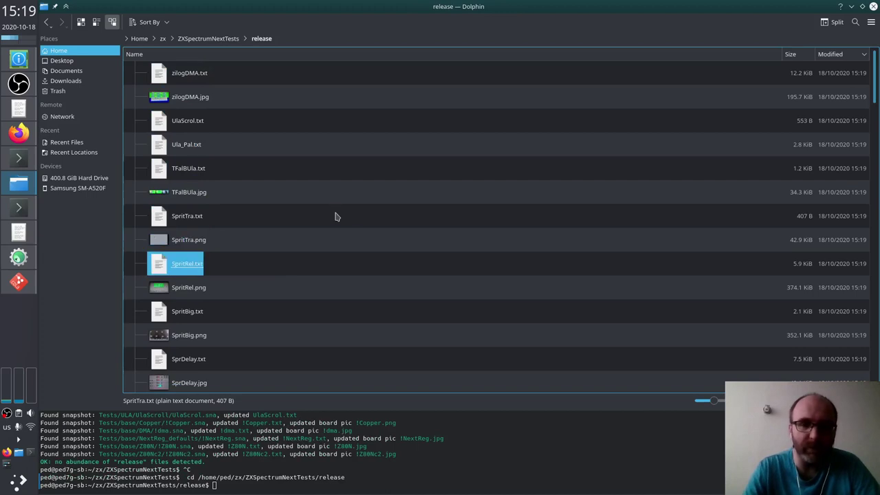
pyautogui.press('Down')
pyautogui.press('Down')
pyautogui.press('Down')
pyautogui.press('Down')
pyautogui.press('Down')
pyautogui.press('Down')
pyautogui.press('Down')
pyautogui.press('Down')
pyautogui.press('Down')
pyautogui.press('Down')
pyautogui.press('Down')
pyautogui.press('Down')
pyautogui.press('Down')
pyautogui.press('Down')
pyautogui.press('Down')
pyautogui.press('Down')
pyautogui.press('Down')
pyautogui.press('Down')
pyautogui.press('Down')
pyautogui.press('Down')
pyautogui.press('Down')
pyautogui.press('Down')
pyautogui.press('Down')
pyautogui.press('Down')
pyautogui.press('Down')
pyautogui.press('Down')
pyautogui.press('Down')
pyautogui.press('Down')
pyautogui.press('Down')
pyautogui.press('Down')
pyautogui.press('Down')
pyautogui.press('Down')
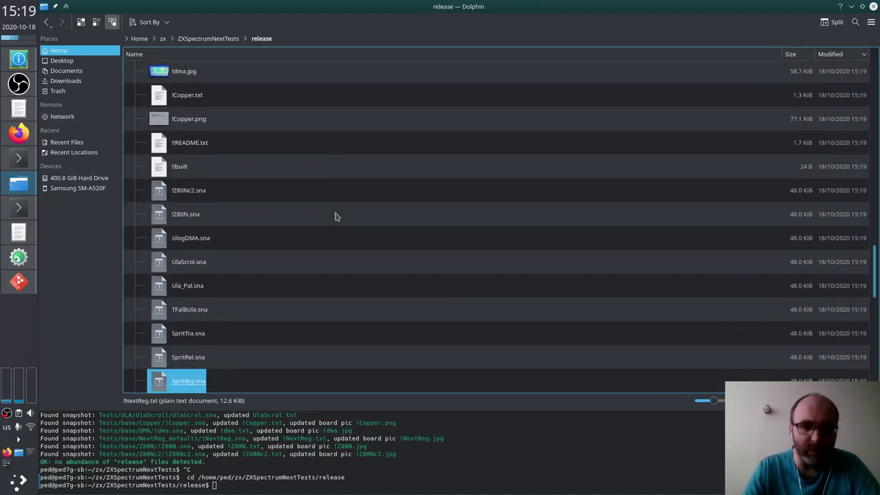
pyautogui.press('Up')
pyautogui.press('Up')
pyautogui.press('Up')
pyautogui.press('Up')
pyautogui.press('Up')
pyautogui.press('Up')
pyautogui.press('Up')
pyautogui.press('Up')
pyautogui.press('Up')
pyautogui.press('Down')
pyautogui.press('Down')
pyautogui.press('Down')
pyautogui.press('Down')
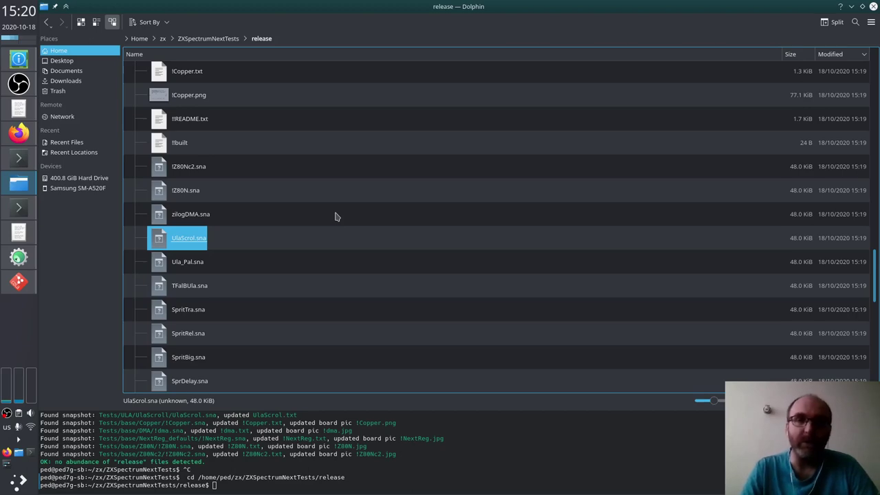
pyautogui.hotkey('alt', 'Tab')
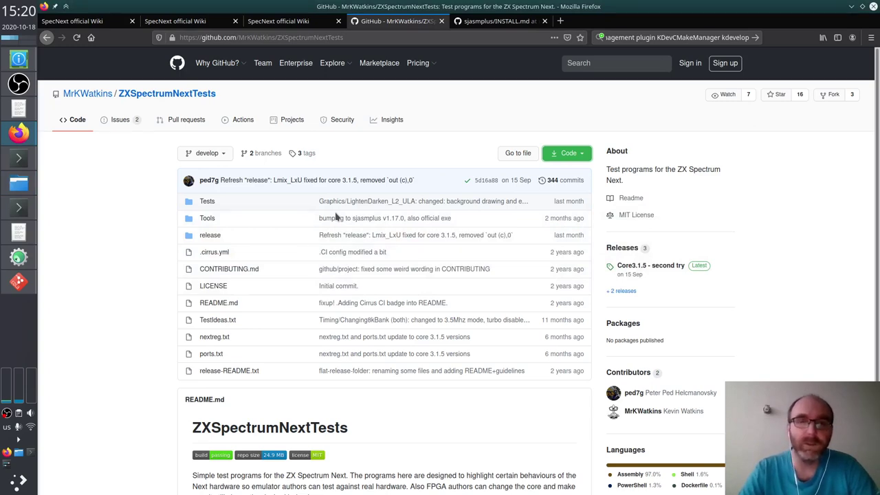
# Step: Bring up the sjasmplus INSTALL.md tab at its 'Default method for GNU/Linux' section
pyautogui.click(490, 22)
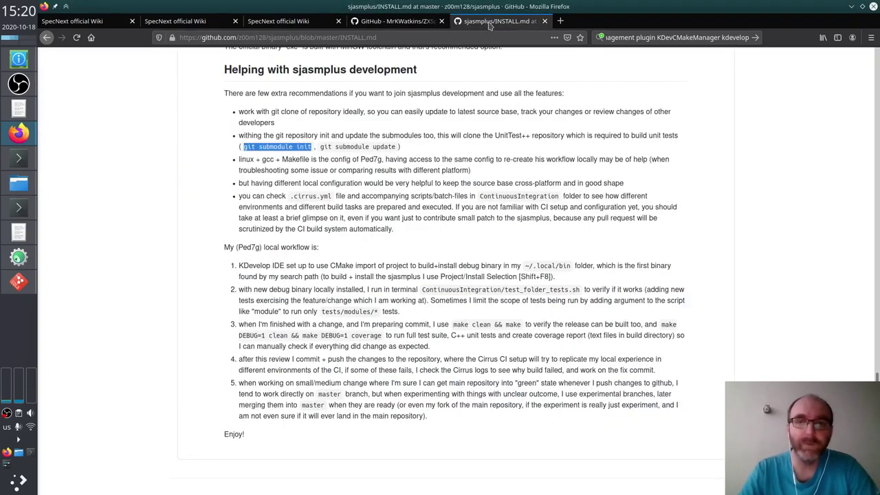
pyautogui.scroll(12, 461, 138)
pyautogui.scroll(3, 461, 139)
pyautogui.scroll(-7, 461, 141)
pyautogui.scroll(2, 464, 140)
pyautogui.scroll(7, 462, 142)
pyautogui.scroll(-1, 456, 144)
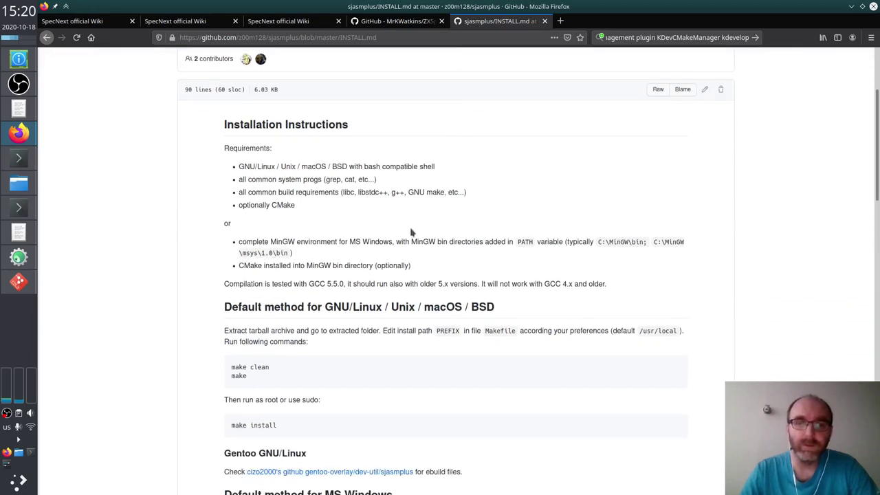
pyautogui.scroll(-3, 444, 238)
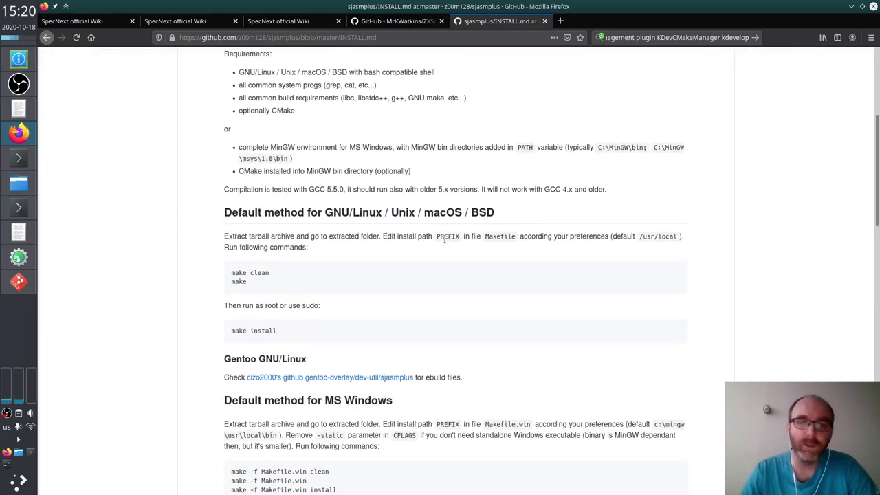